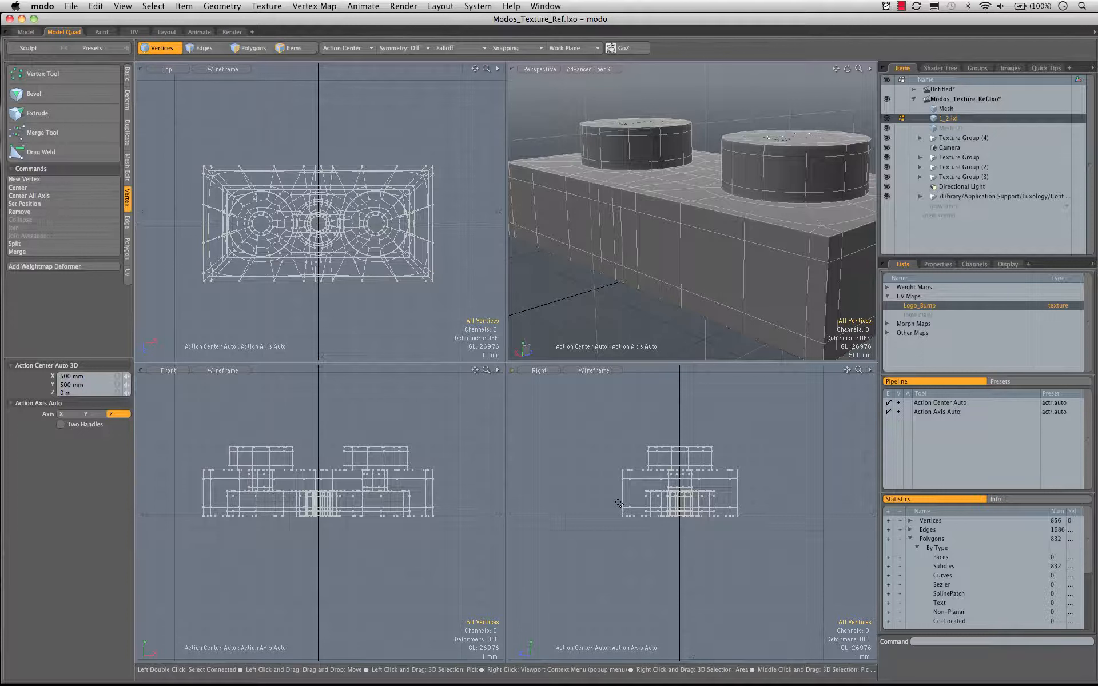
Step: Select the upper vertices of the 1_2.lxl brick, including its studs, and raise them 6.4 mm along Y
{"action": "right_click_drag", "start_coordinate": [788, 494], "coordinate": [788, 504]}
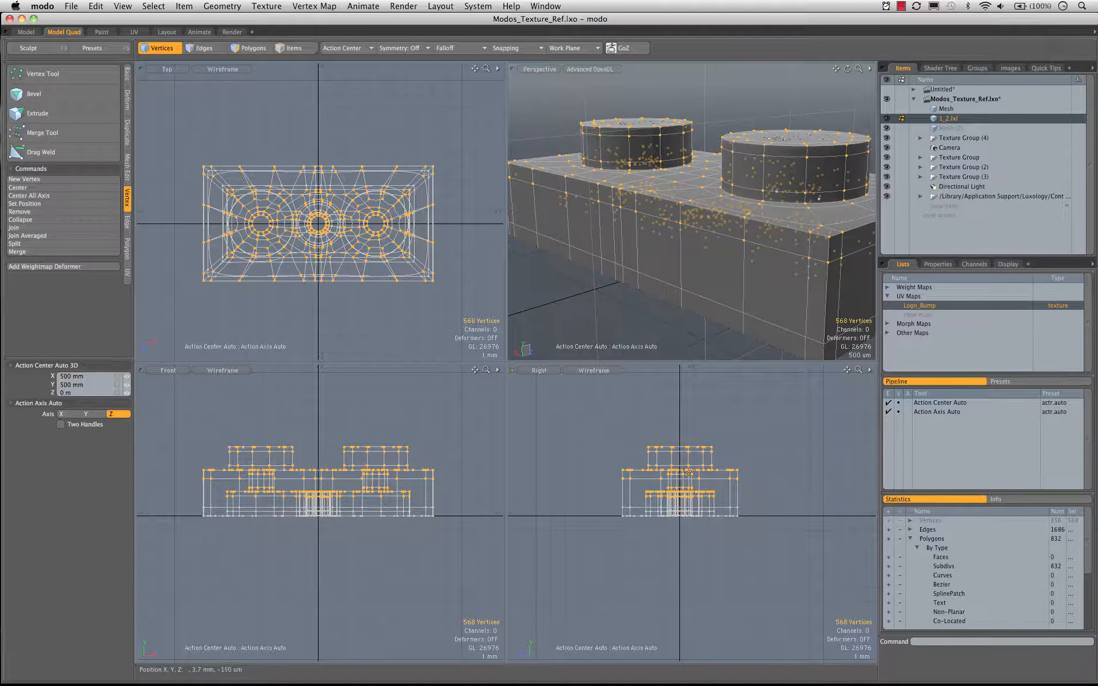
{"action": "key", "text": "y"}
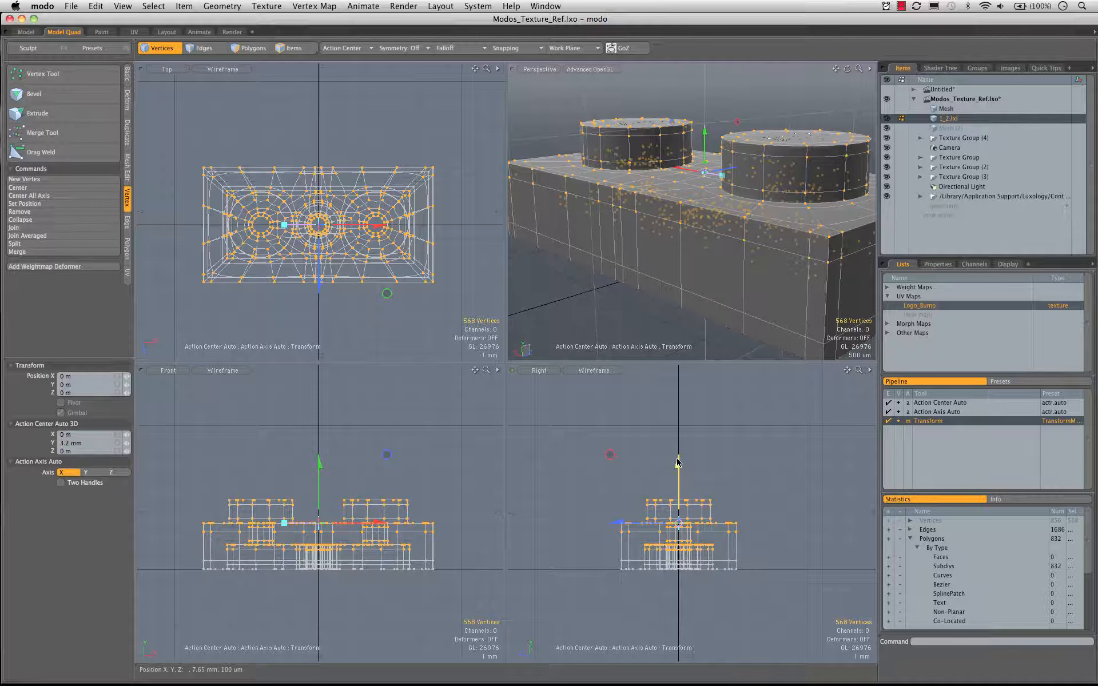
{"action": "left_click_drag", "start_coordinate": [677, 464], "coordinate": [678, 374]}
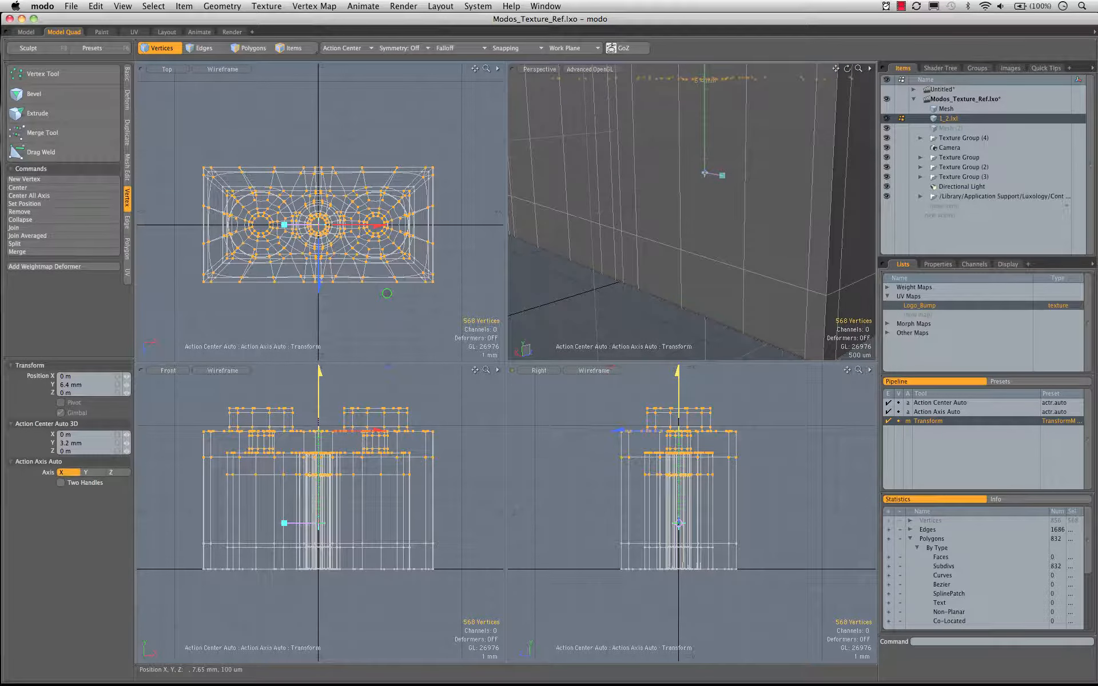
{"action": "left_click_drag", "start_coordinate": [750, 231], "coordinate": [813, 226], "text": "alt"}
{"action": "scroll", "coordinate": [715, 218], "scroll_direction": "down", "scroll_amount": 5}
{"action": "key", "text": "space"}
{"action": "left_click", "coordinate": [657, 216]}
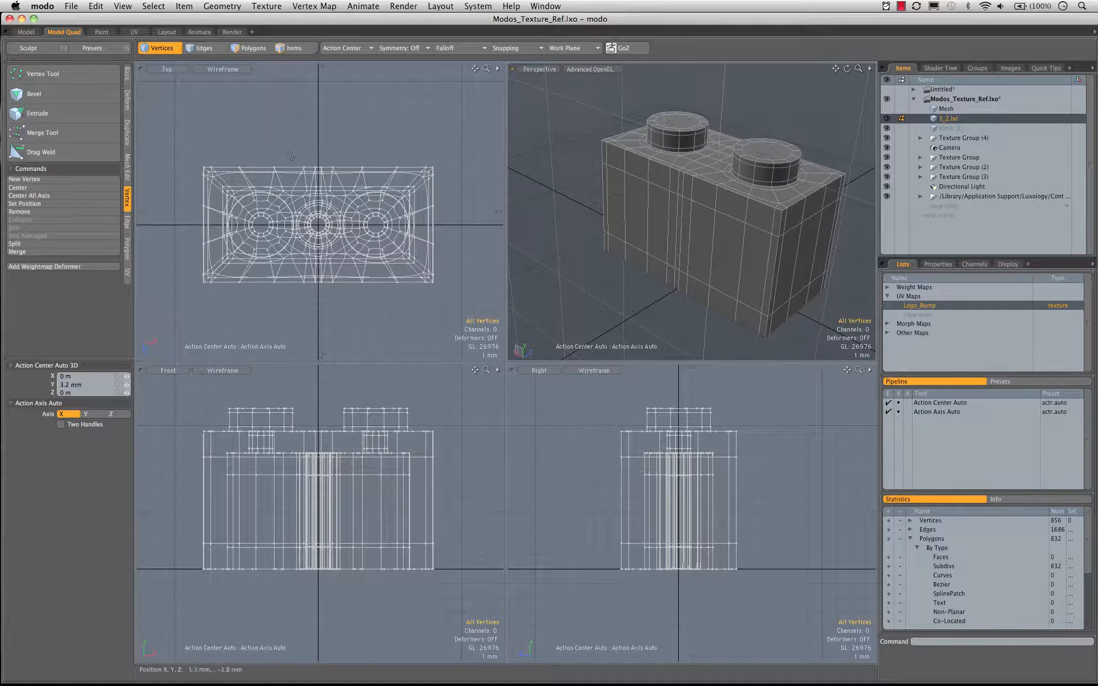
Step: Delete the Item: 1_2.lxl material group from the shader tree
{"action": "left_click", "coordinate": [940, 68]}
{"action": "left_click", "coordinate": [899, 101]}
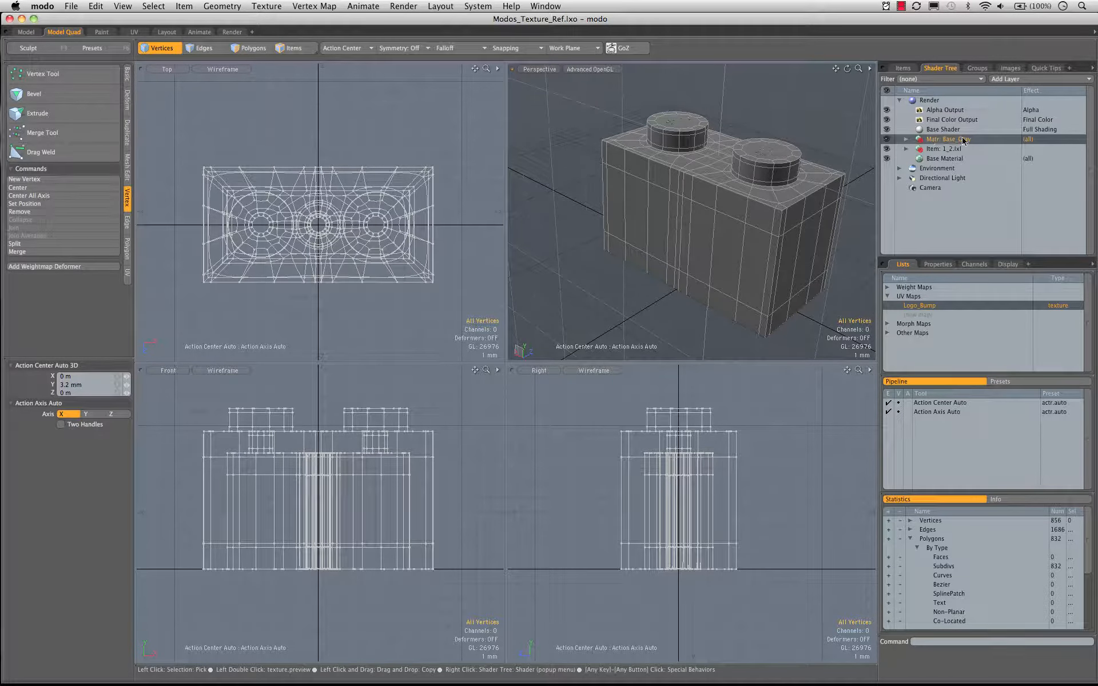
{"action": "right_click", "coordinate": [941, 150]}
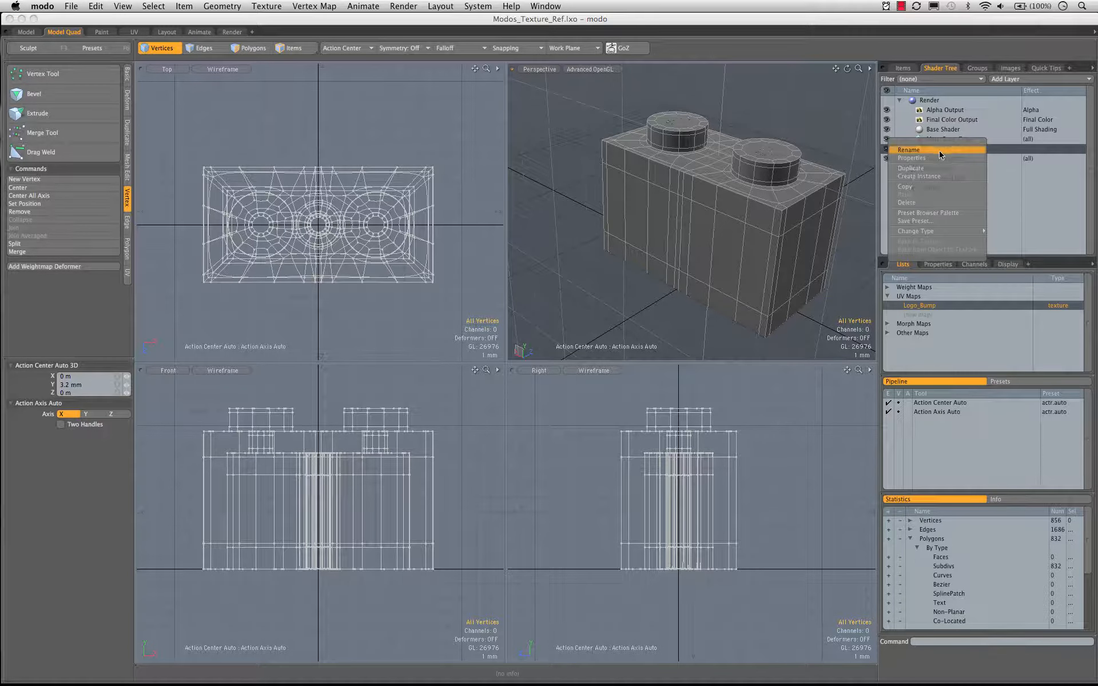
{"action": "left_click", "coordinate": [922, 203]}
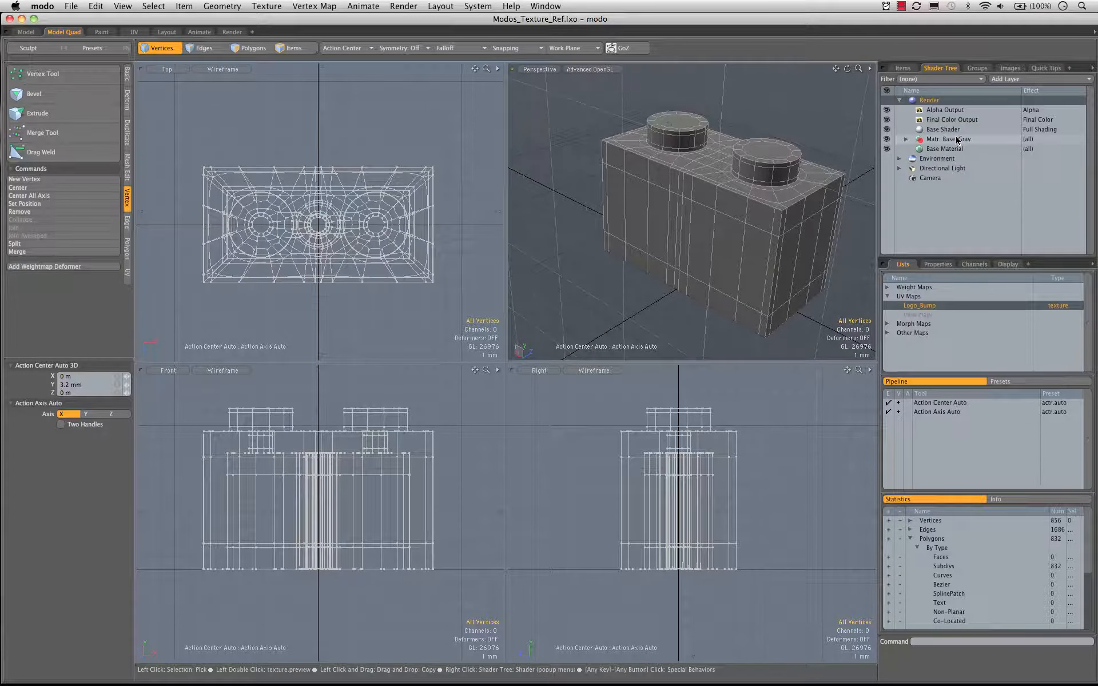
{"action": "left_click_drag", "start_coordinate": [766, 172], "coordinate": [686, 171], "text": "alt"}
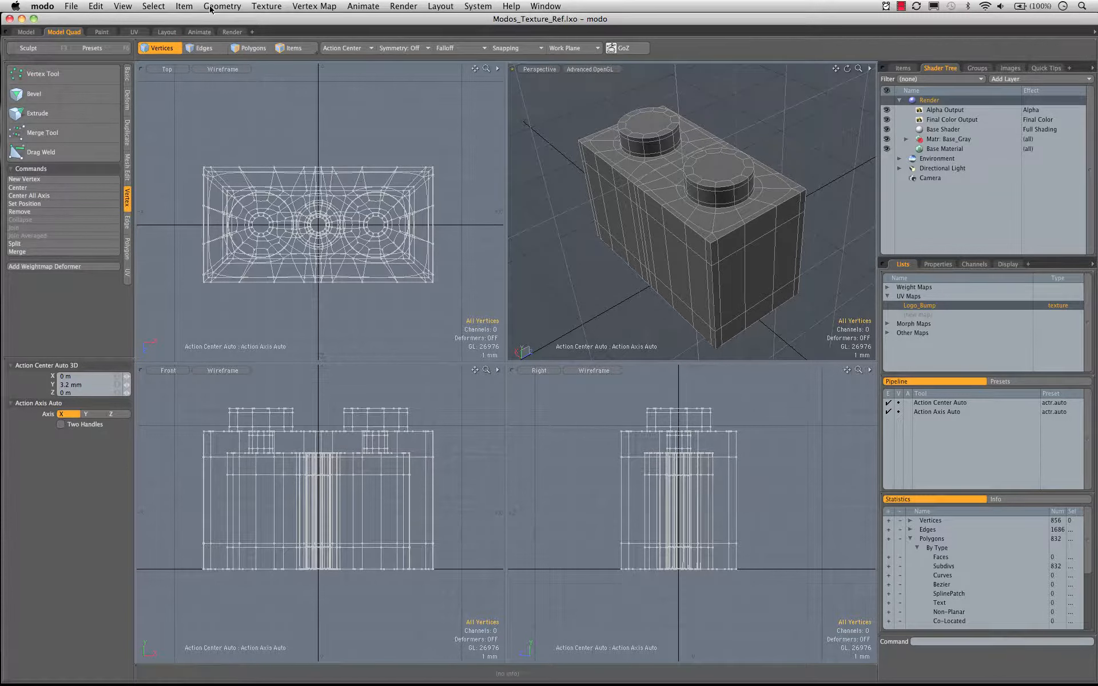
{"action": "left_click", "coordinate": [73, 6]}
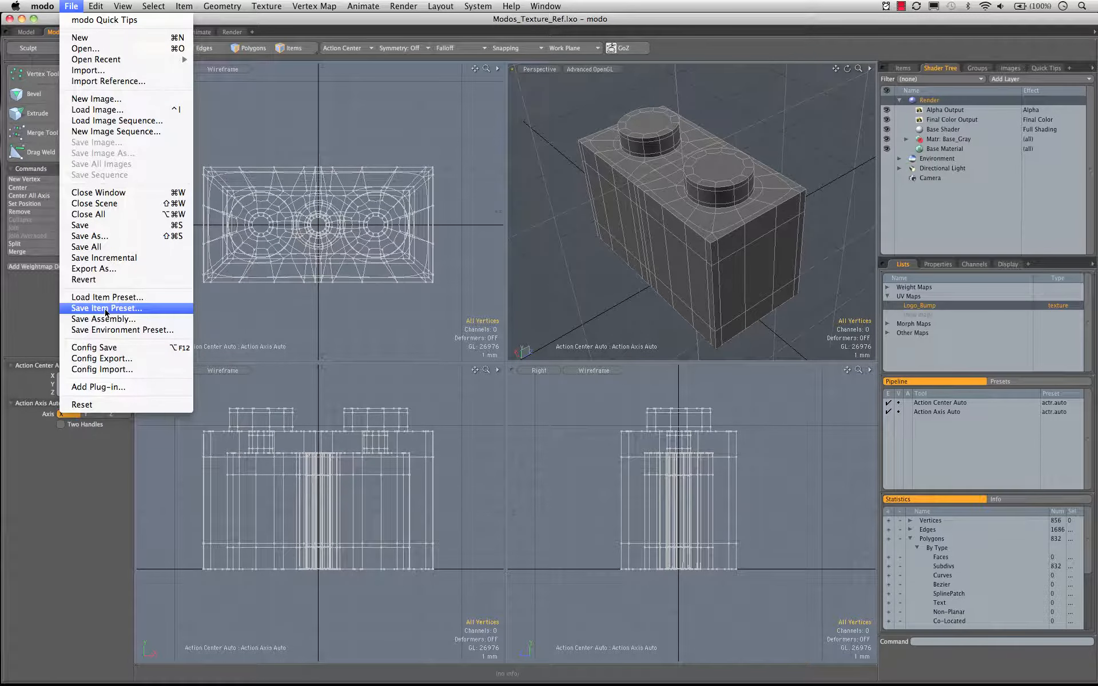
{"action": "left_click", "coordinate": [136, 310]}
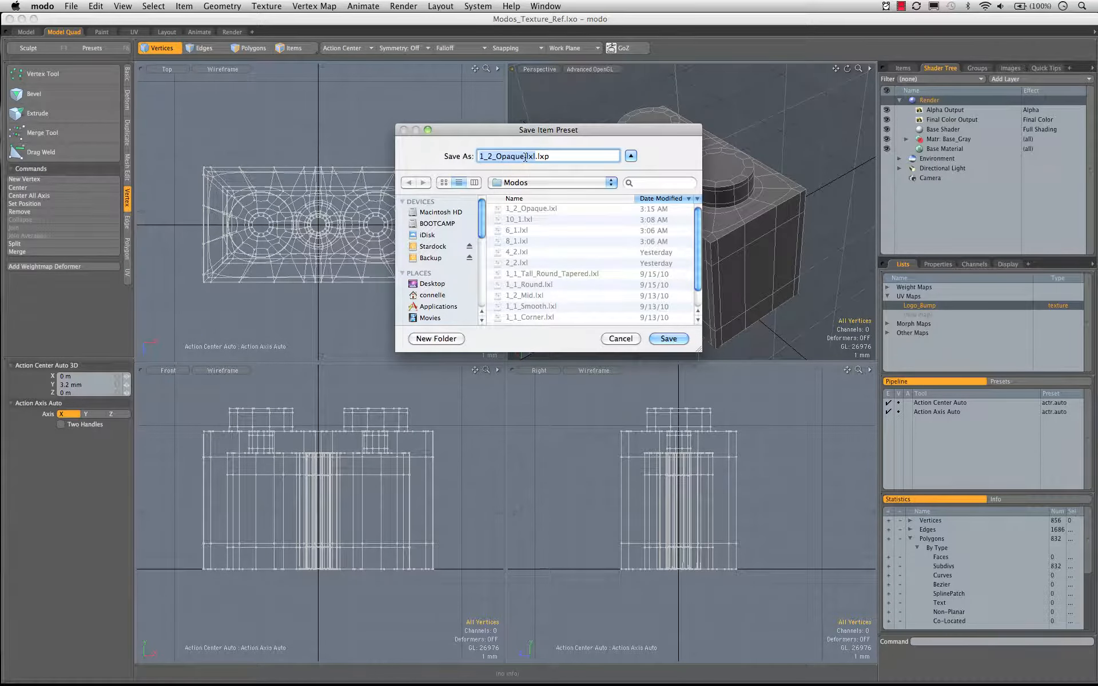
{"action": "left_click", "coordinate": [622, 338]}
Step: Save the 1_2.lxl brick item as a mesh preset named 1_2_Tall_Opaque.lxl in the Modos folder
{"action": "left_click", "coordinate": [903, 68]}
{"action": "left_click", "coordinate": [946, 108]}
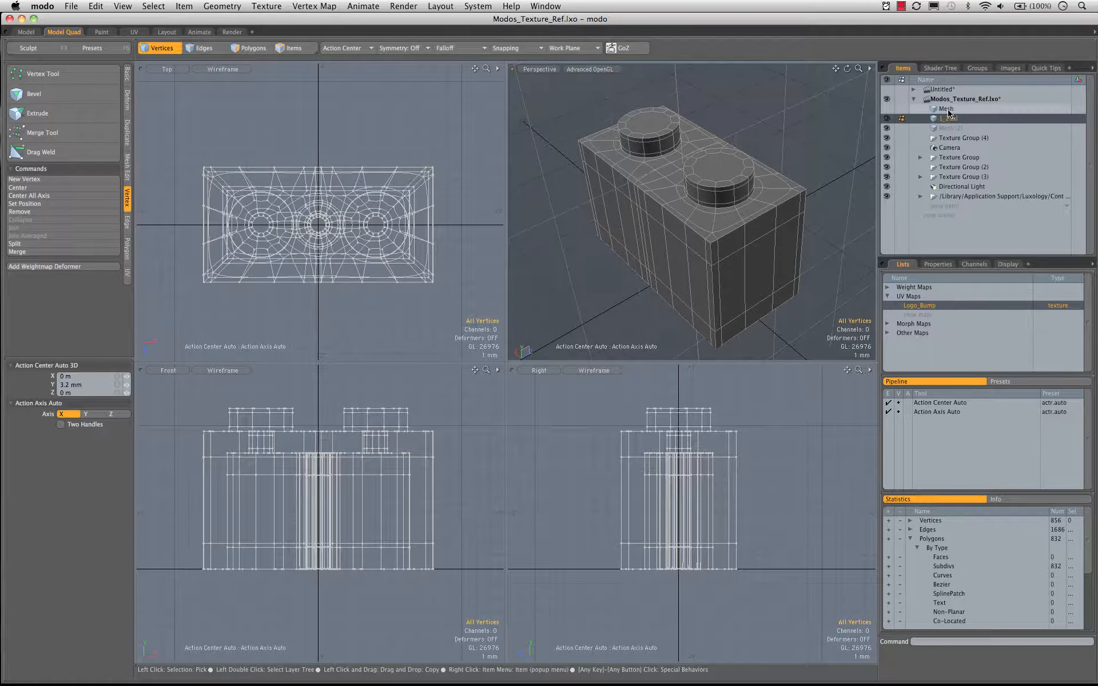
{"action": "left_click", "coordinate": [948, 119]}
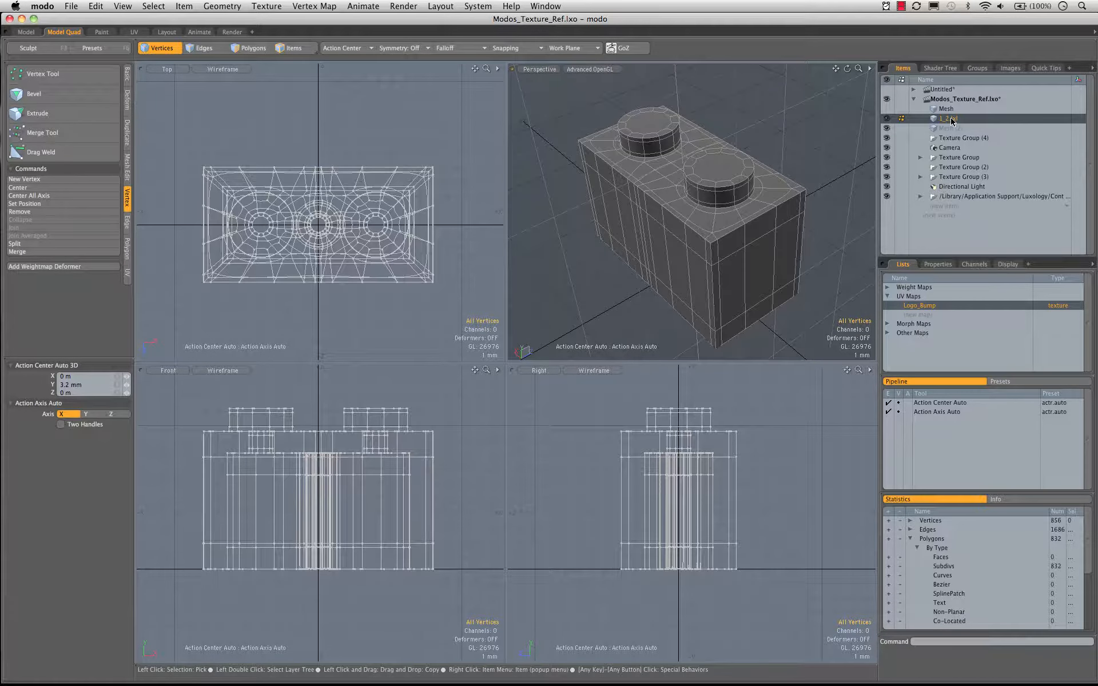
{"action": "left_click", "coordinate": [294, 48]}
{"action": "left_click", "coordinate": [68, 6]}
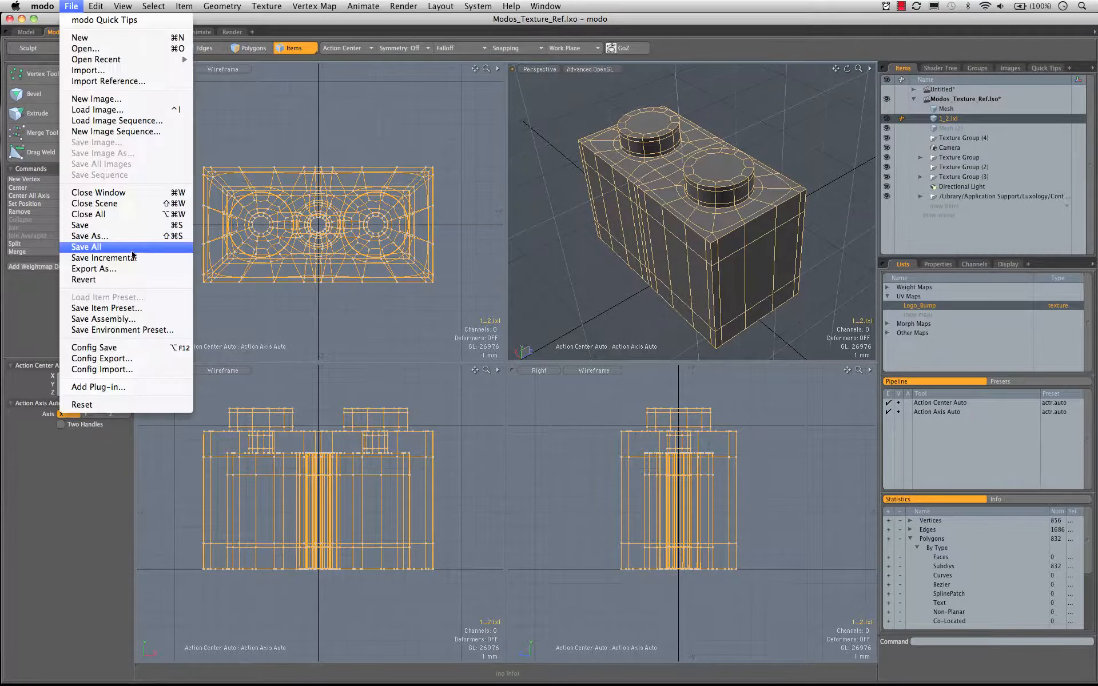
{"action": "left_click", "coordinate": [122, 314]}
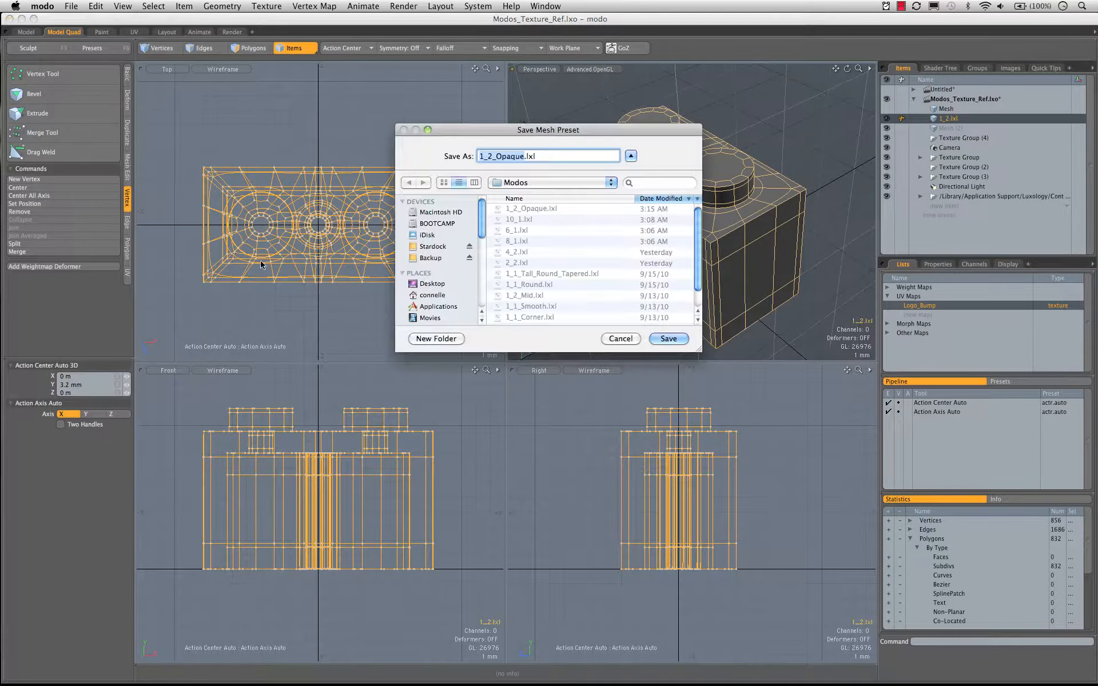
{"action": "left_click", "coordinate": [498, 156]}
{"action": "type", "text": "Tall_"}
{"action": "key", "text": "Return"}
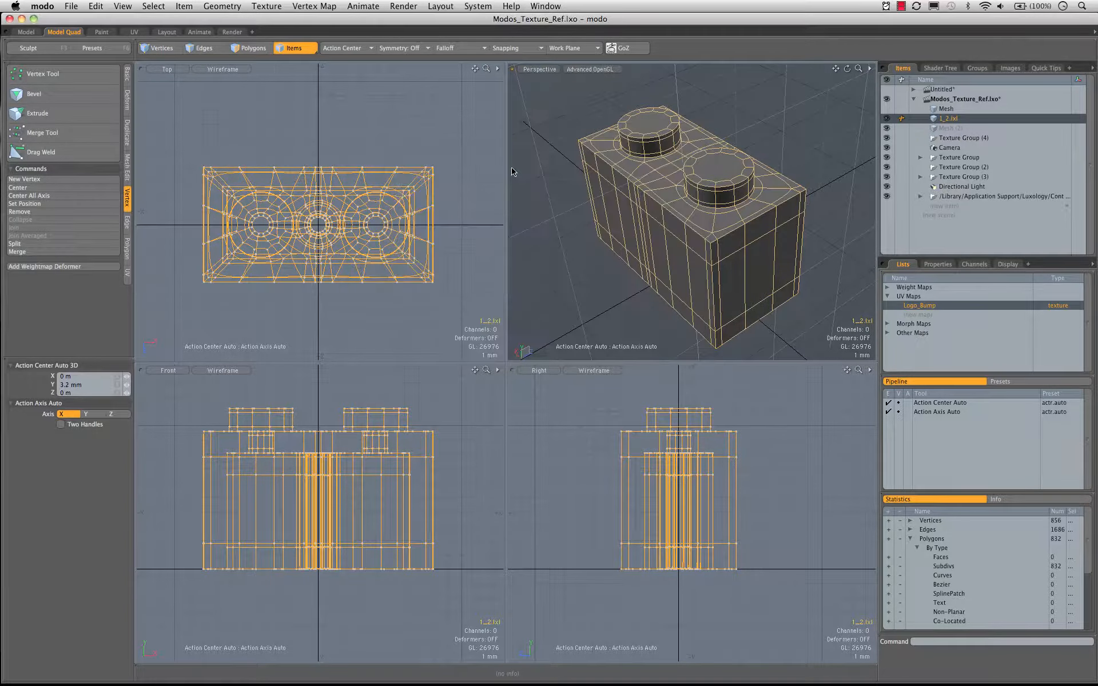
Step: Add the 1 1 mesh preset to the scene and hide the 1_2.lxl brick
{"action": "left_click", "coordinate": [169, 33]}
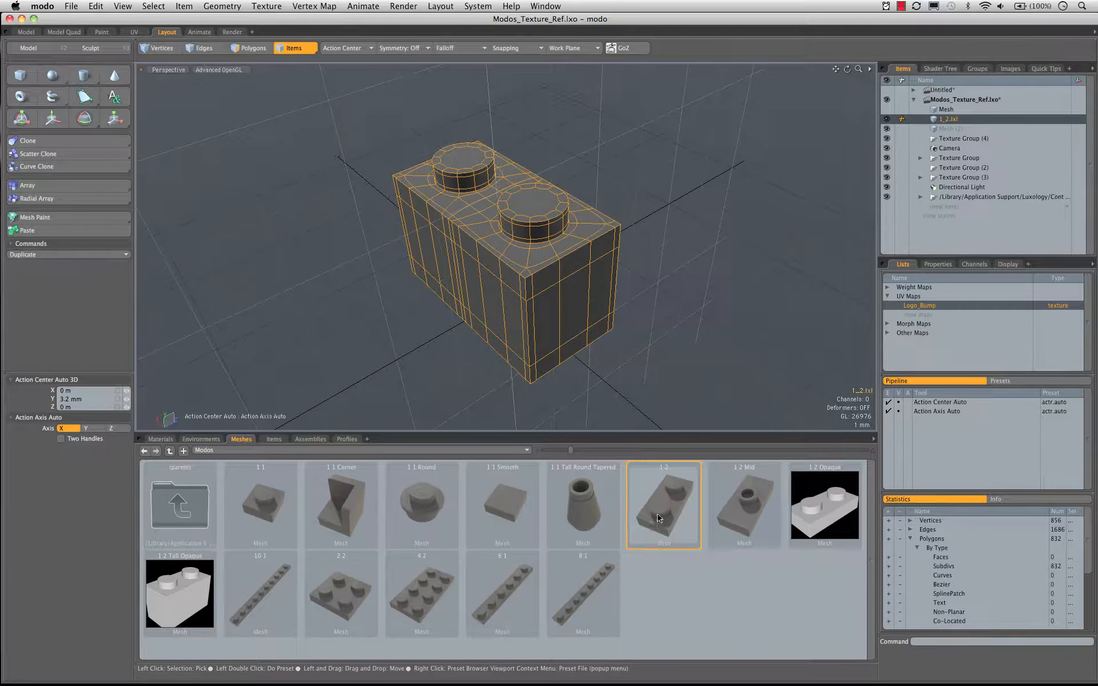
{"action": "left_click_drag", "start_coordinate": [559, 307], "coordinate": [670, 511], "text": "alt"}
{"action": "left_click_drag", "start_coordinate": [635, 406], "coordinate": [659, 479], "text": "alt"}
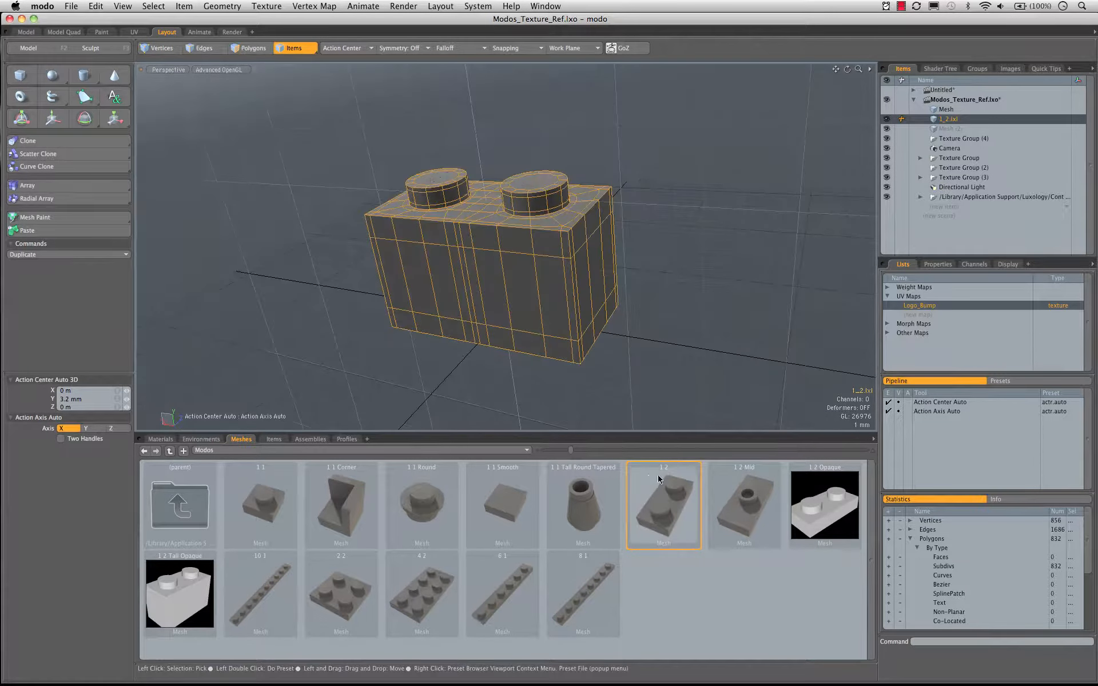
{"action": "left_click_drag", "start_coordinate": [446, 252], "coordinate": [520, 269], "text": "alt"}
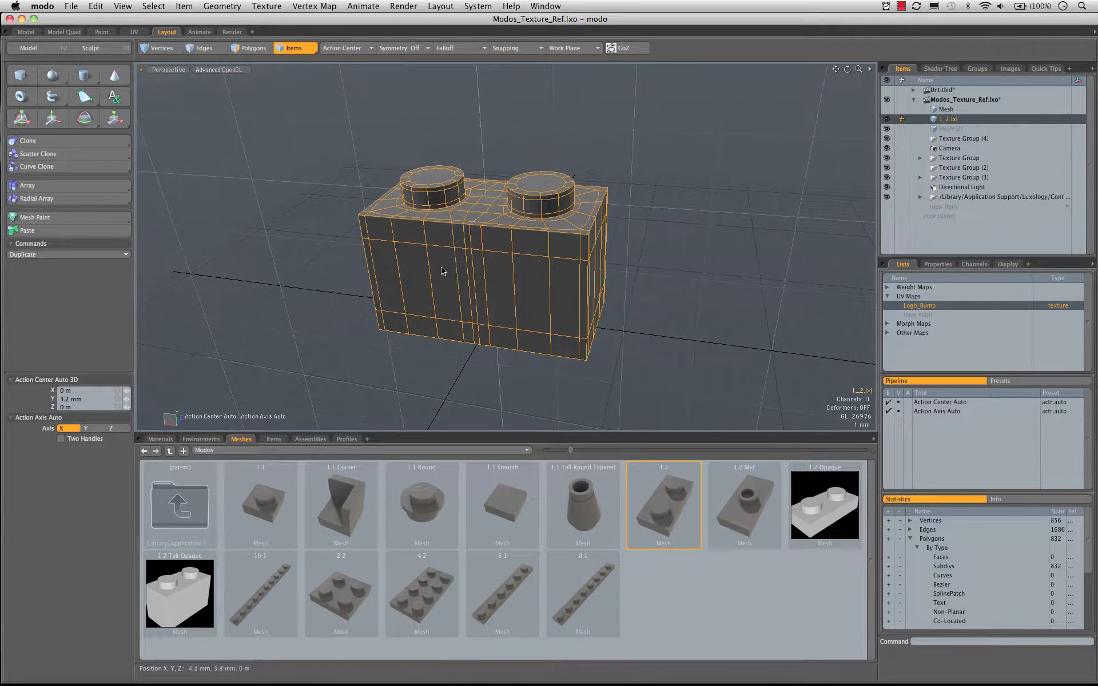
{"action": "left_click_drag", "start_coordinate": [444, 270], "coordinate": [517, 424], "text": "alt"}
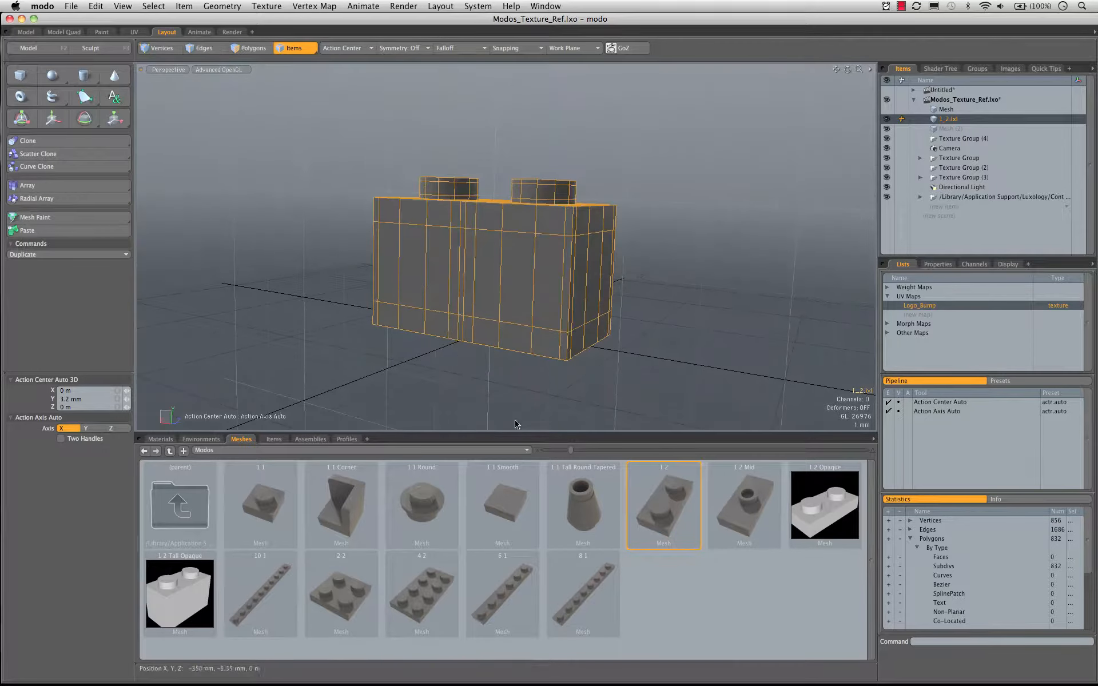
{"action": "double_click", "coordinate": [262, 511]}
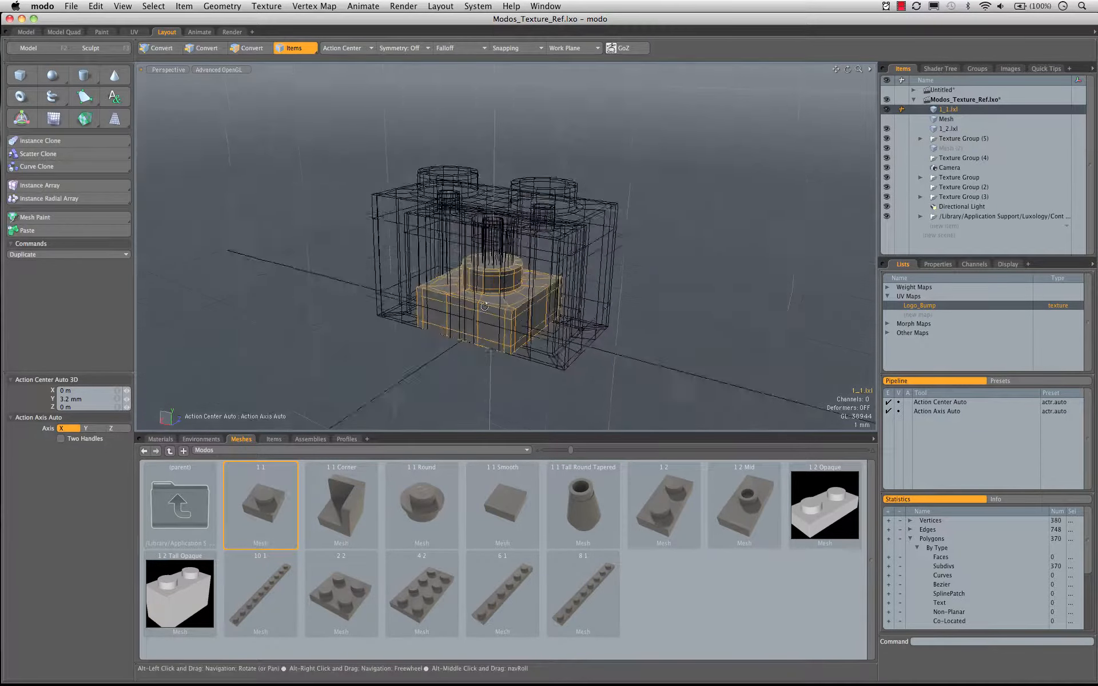
{"action": "left_click", "coordinate": [887, 129]}
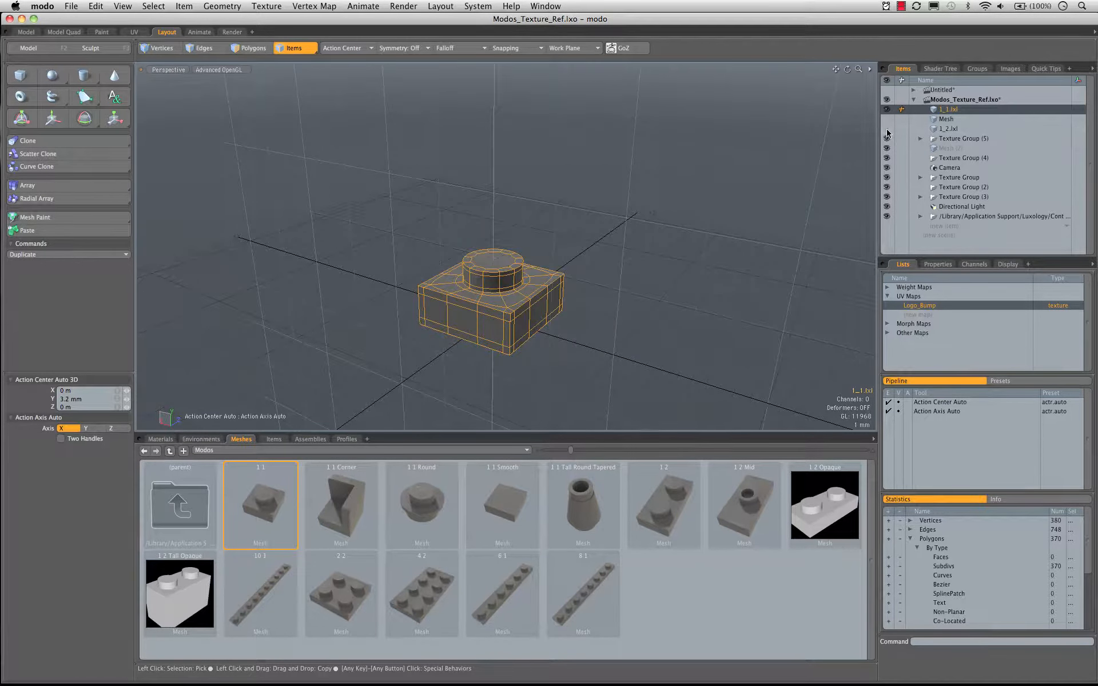
{"action": "left_click_drag", "start_coordinate": [537, 312], "coordinate": [506, 283], "text": "alt"}
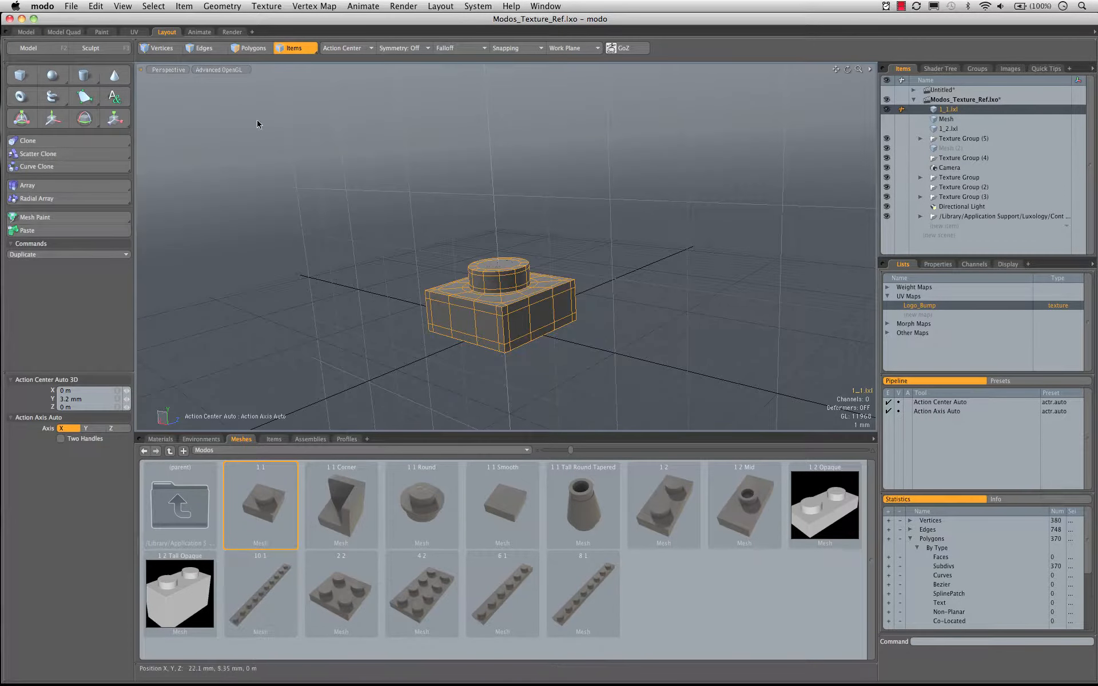
Step: Select the upper vertices of the 1_1.lxl brick, including its stud, and raise them 6.4 mm along Y
{"action": "left_click", "coordinate": [64, 32]}
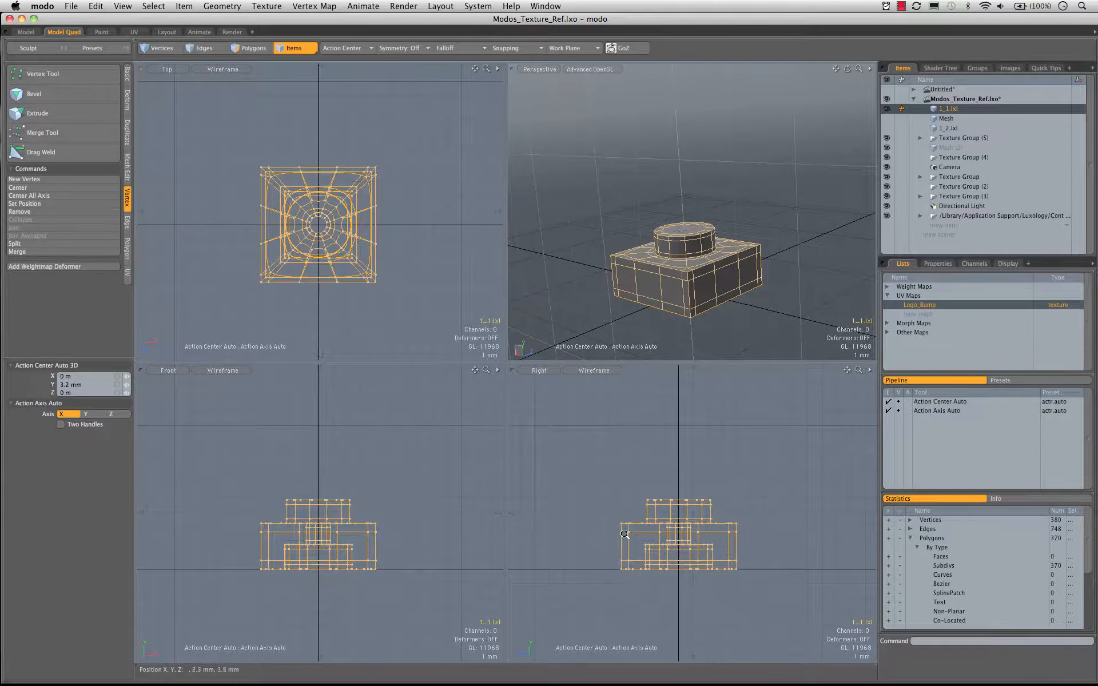
{"action": "scroll", "coordinate": [625, 535], "scroll_direction": "up", "scroll_amount": 3}
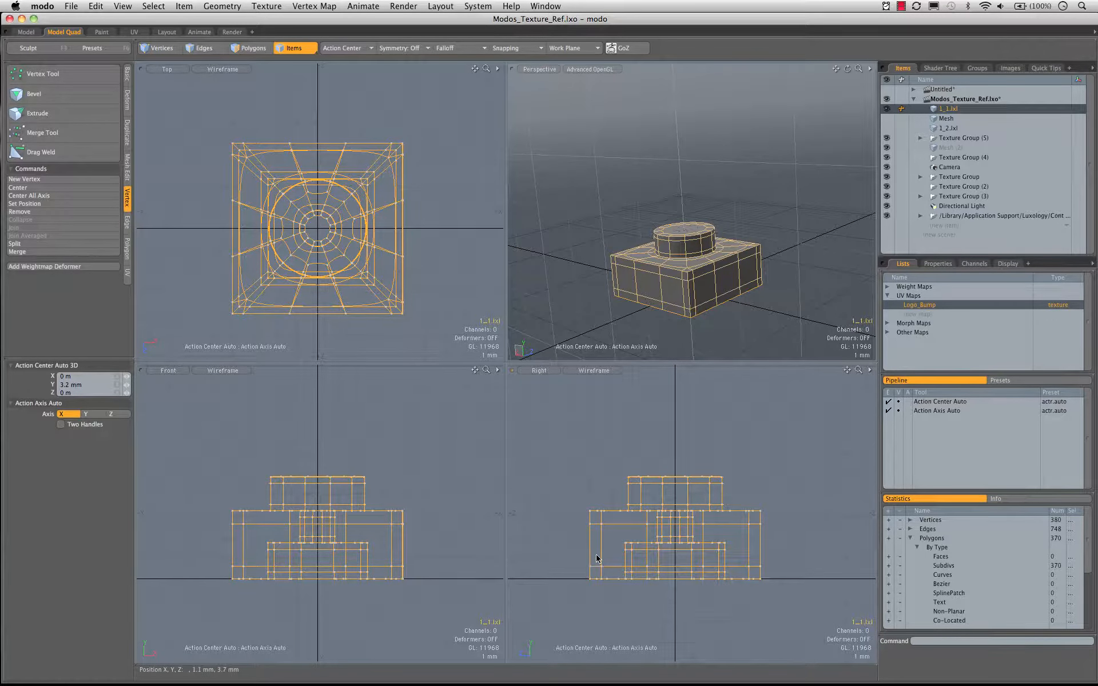
{"action": "key", "text": "1"}
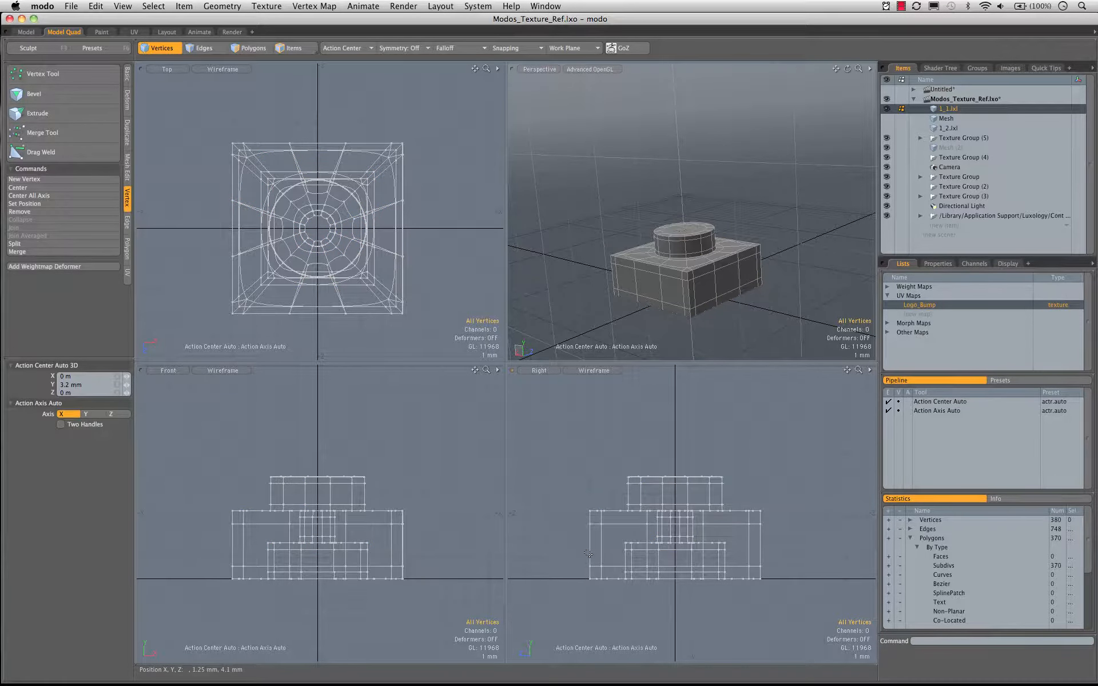
{"action": "mouse_move", "coordinate": [563, 552]}
{"action": "right_mouse_down"}
{"action": "mouse_move", "coordinate": [743, 405]}
{"action": "mouse_move", "coordinate": [826, 533]}
{"action": "mouse_move", "coordinate": [726, 555]}
{"action": "right_mouse_up"}
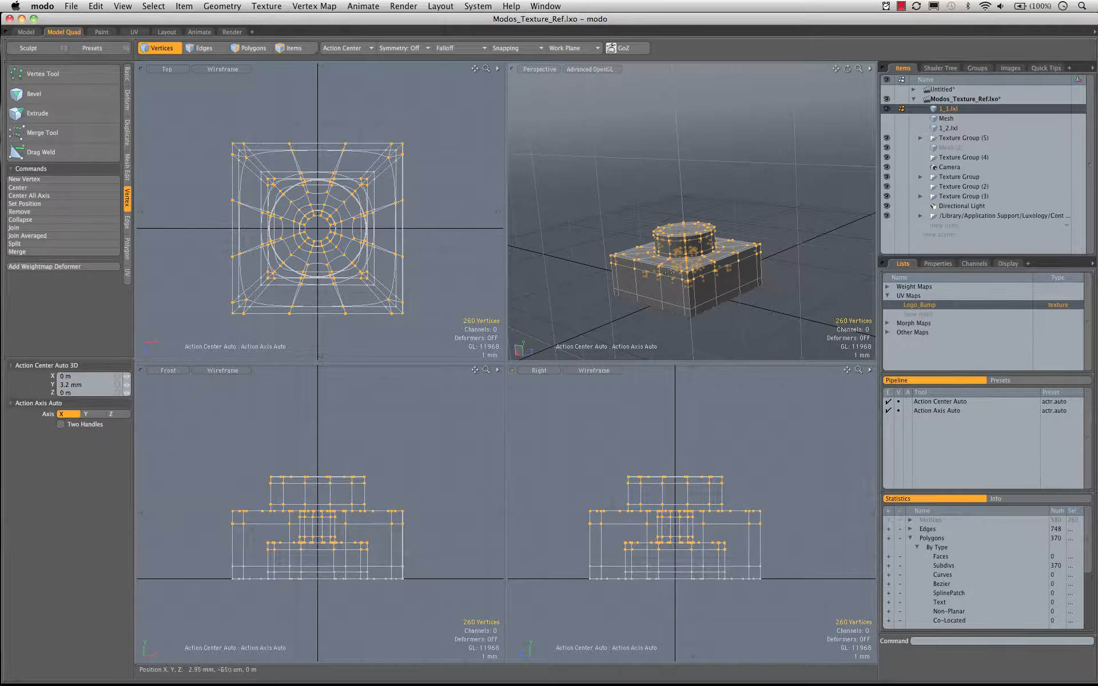
{"action": "key", "text": "y"}
{"action": "left_click_drag", "start_coordinate": [674, 452], "coordinate": [673, 317]}
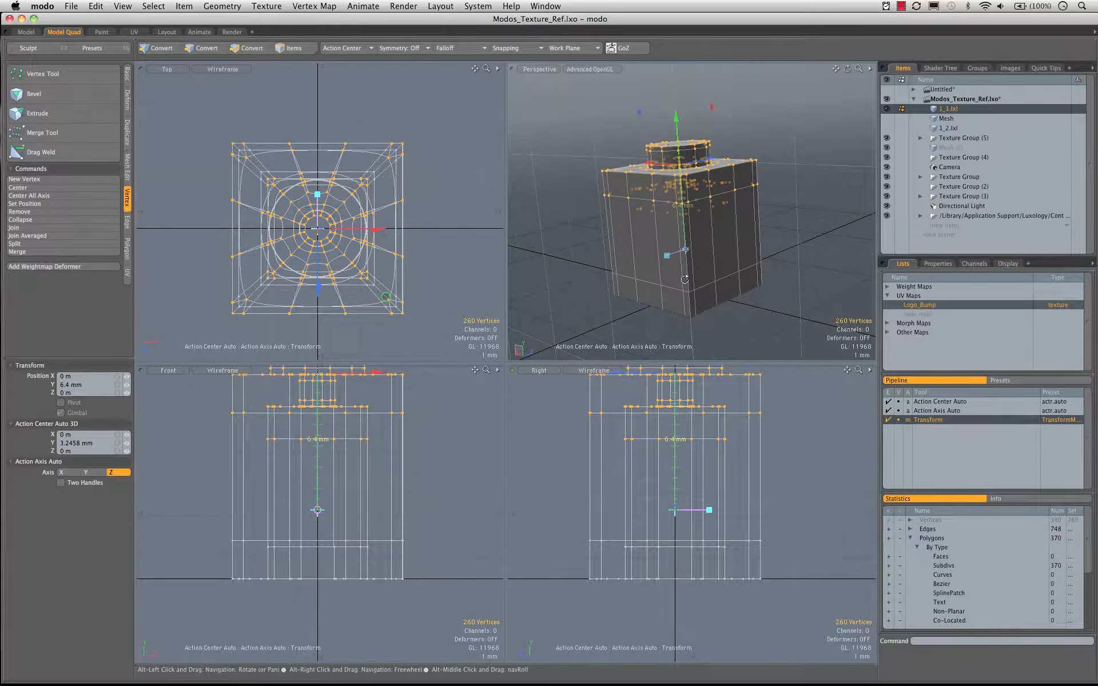
{"action": "mouse_move", "coordinate": [697, 134]}
{"action": "left_mouse_down", "text": "alt"}
{"action": "mouse_move", "coordinate": [700, 101]}
{"action": "mouse_move", "coordinate": [703, 112]}
{"action": "left_mouse_up", "text": "alt"}
{"action": "key", "text": "q"}
{"action": "left_click", "coordinate": [763, 135]}
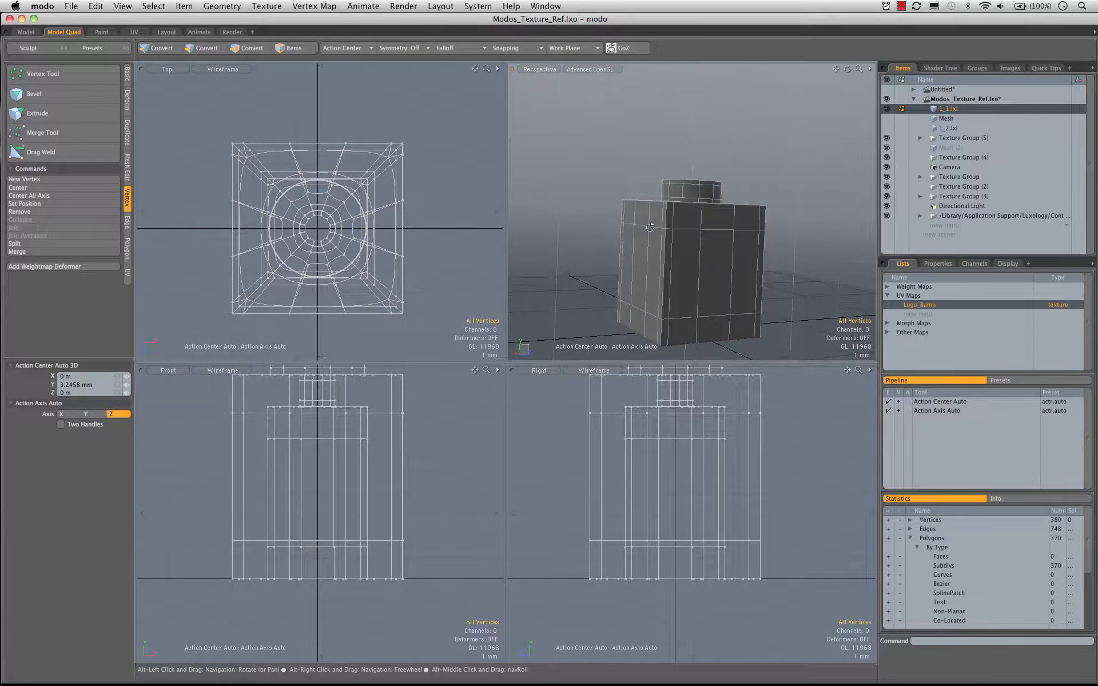
{"action": "left_click_drag", "start_coordinate": [763, 134], "coordinate": [683, 167], "text": "alt"}
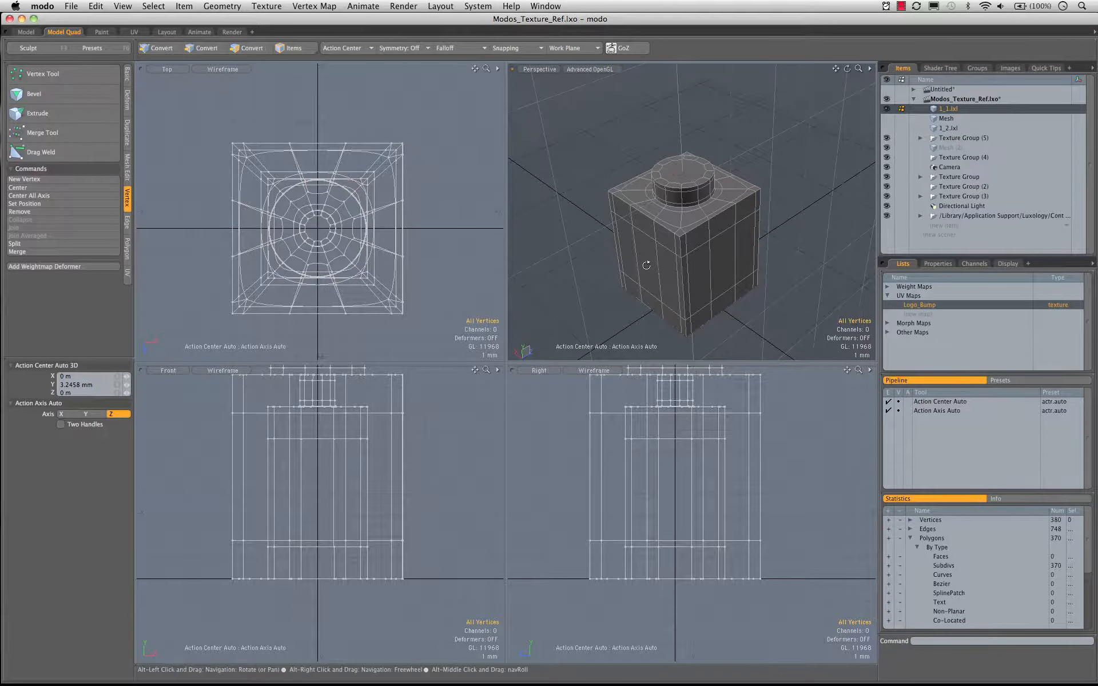
{"action": "left_click_drag", "start_coordinate": [650, 267], "coordinate": [769, 257], "text": "alt"}
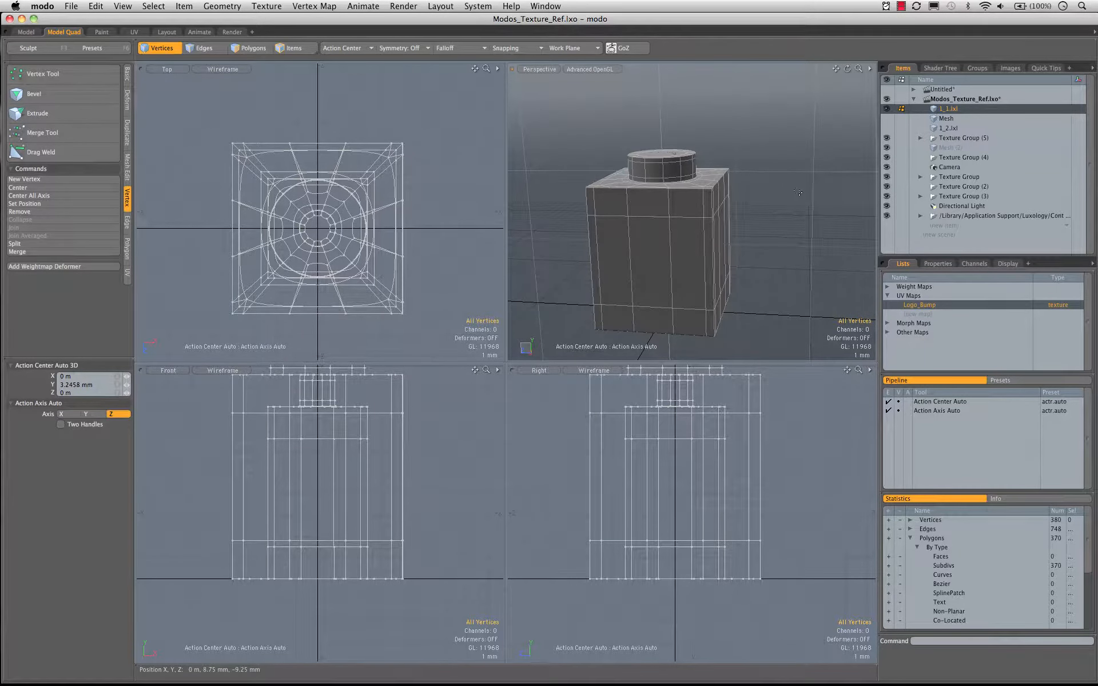
Step: Add a second 1 1 mesh preset and move its geometry -8 mm along Z, beside the tall brick
{"action": "left_click", "coordinate": [167, 32]}
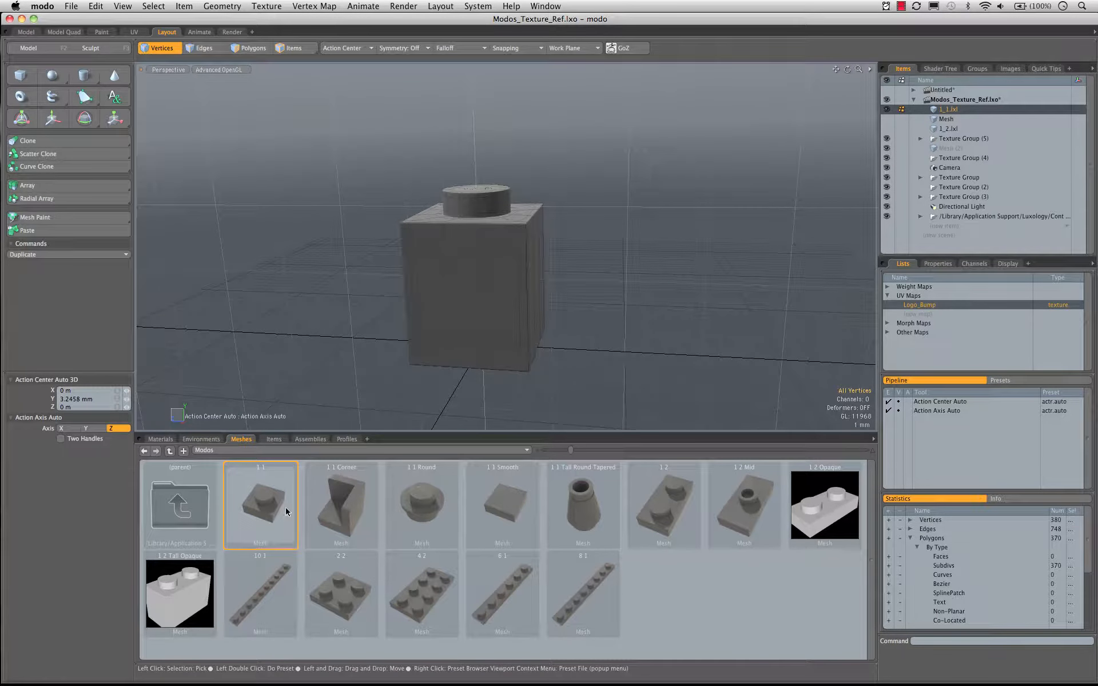
{"action": "left_click_drag", "start_coordinate": [261, 498], "coordinate": [455, 253]}
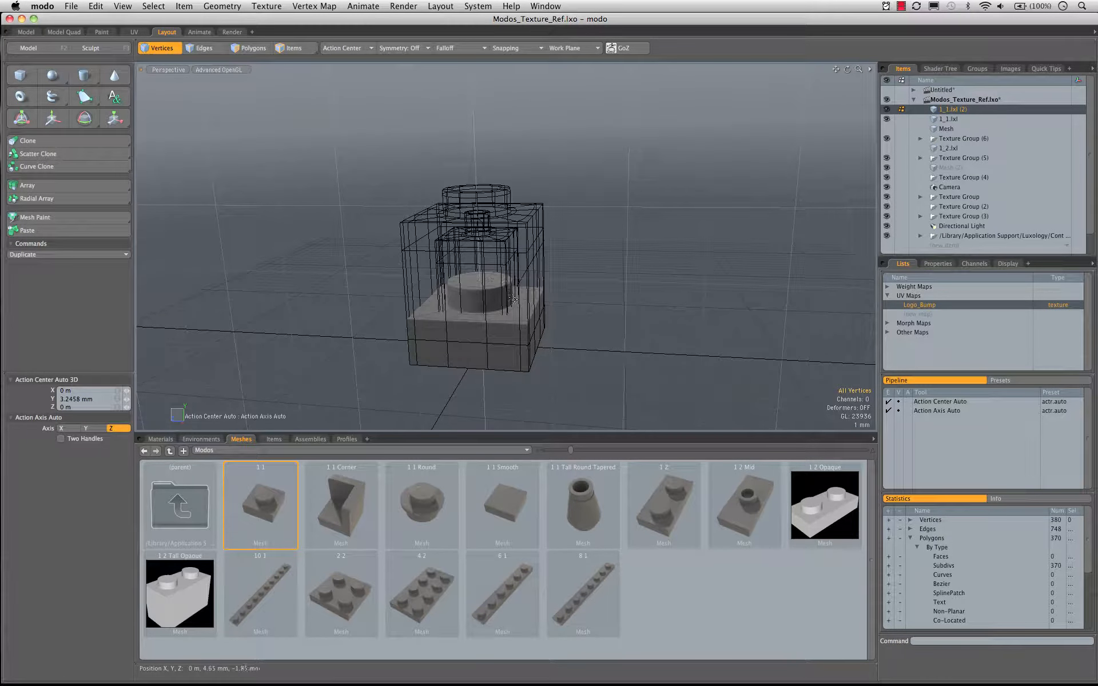
{"action": "key", "text": "w"}
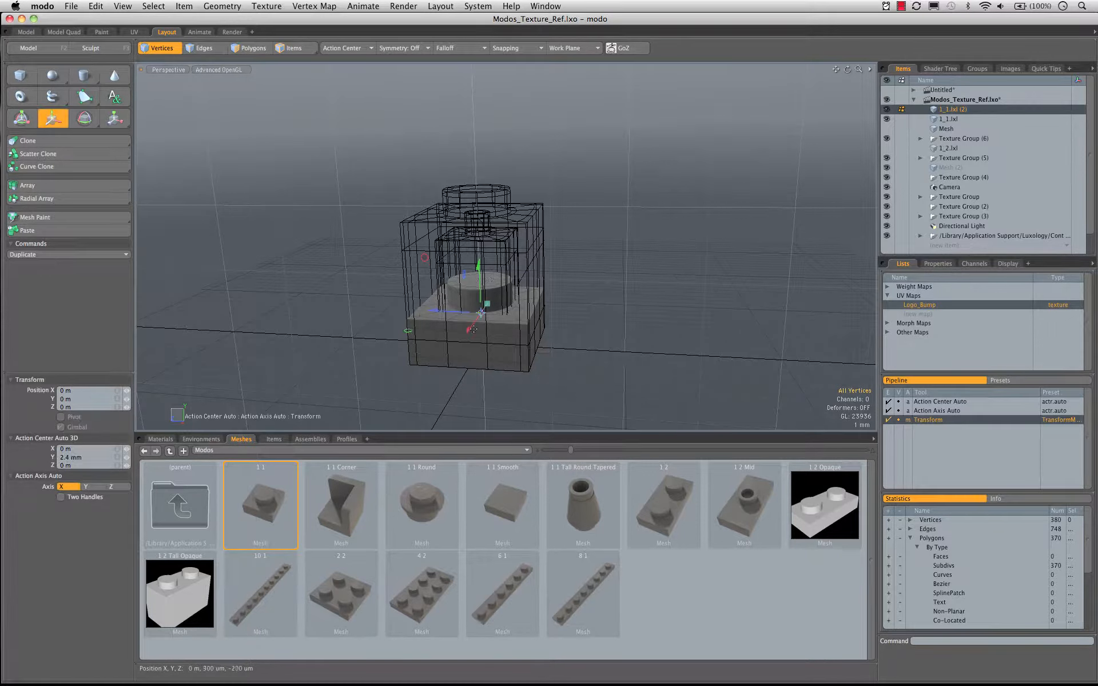
{"action": "left_click_drag", "start_coordinate": [435, 315], "coordinate": [552, 313]}
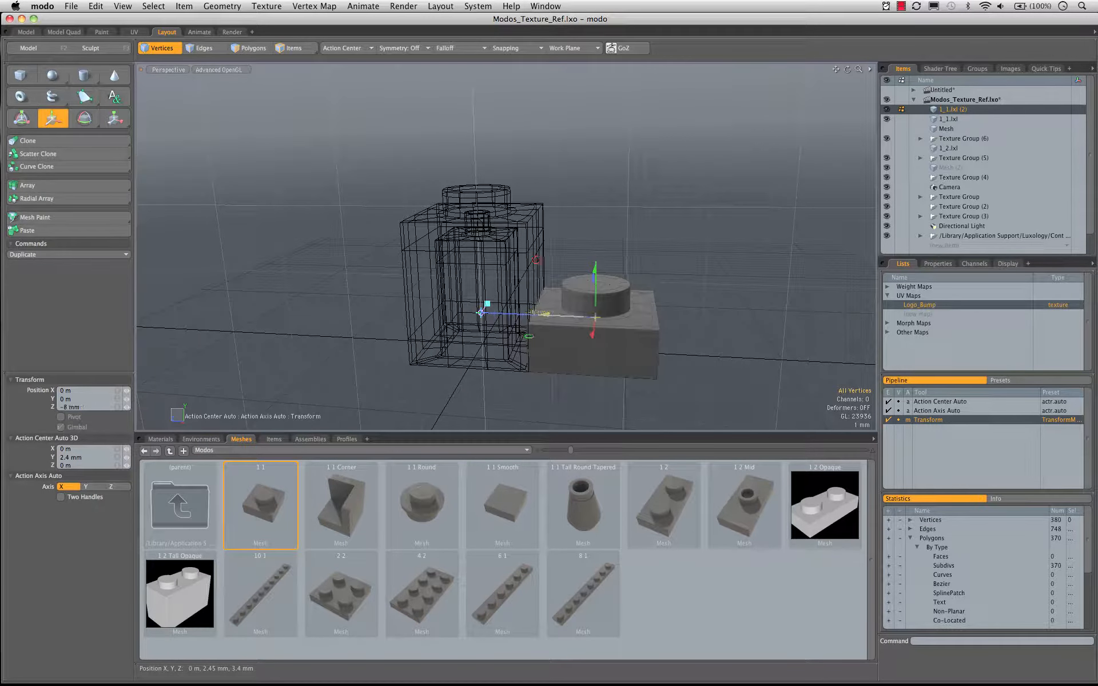
{"action": "left_click", "coordinate": [65, 33]}
{"action": "left_click_drag", "start_coordinate": [701, 214], "coordinate": [669, 200], "text": "alt"}
{"action": "key", "text": "space"}
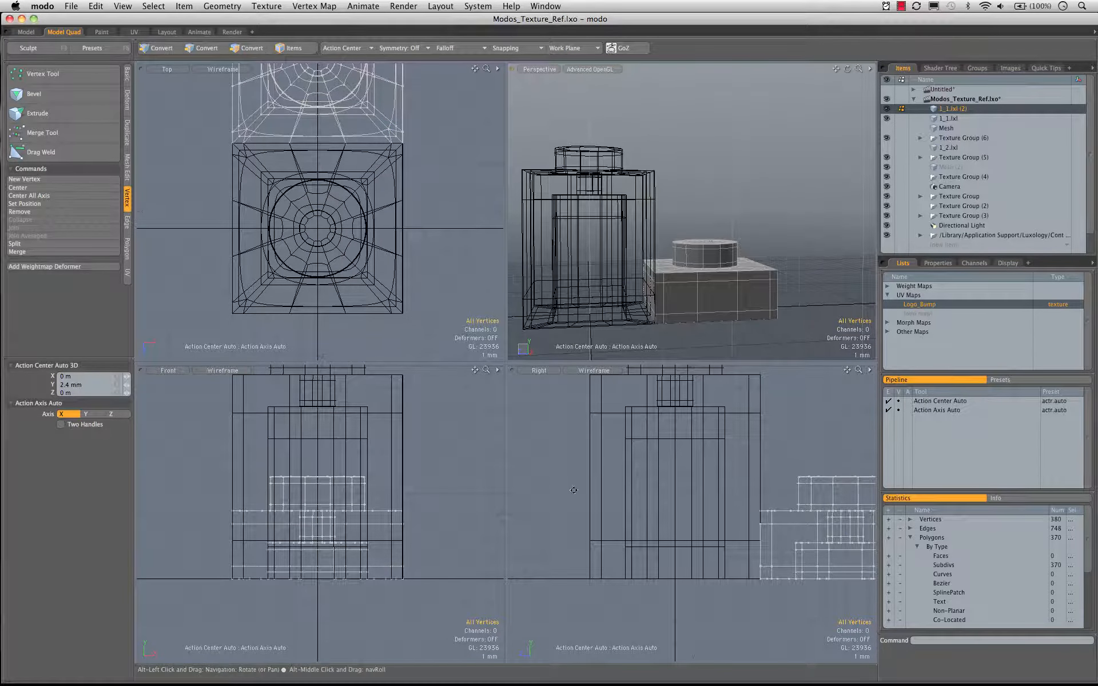
Step: Select the upper vertices of the second 1x1 brick, including its stud, and raise them 3.2 mm along Y
{"action": "mouse_move", "coordinate": [230, 558]}
{"action": "right_mouse_down"}
{"action": "mouse_move", "coordinate": [420, 424]}
{"action": "mouse_move", "coordinate": [509, 514]}
{"action": "mouse_move", "coordinate": [511, 554]}
{"action": "right_mouse_up"}
{"action": "key", "text": "w"}
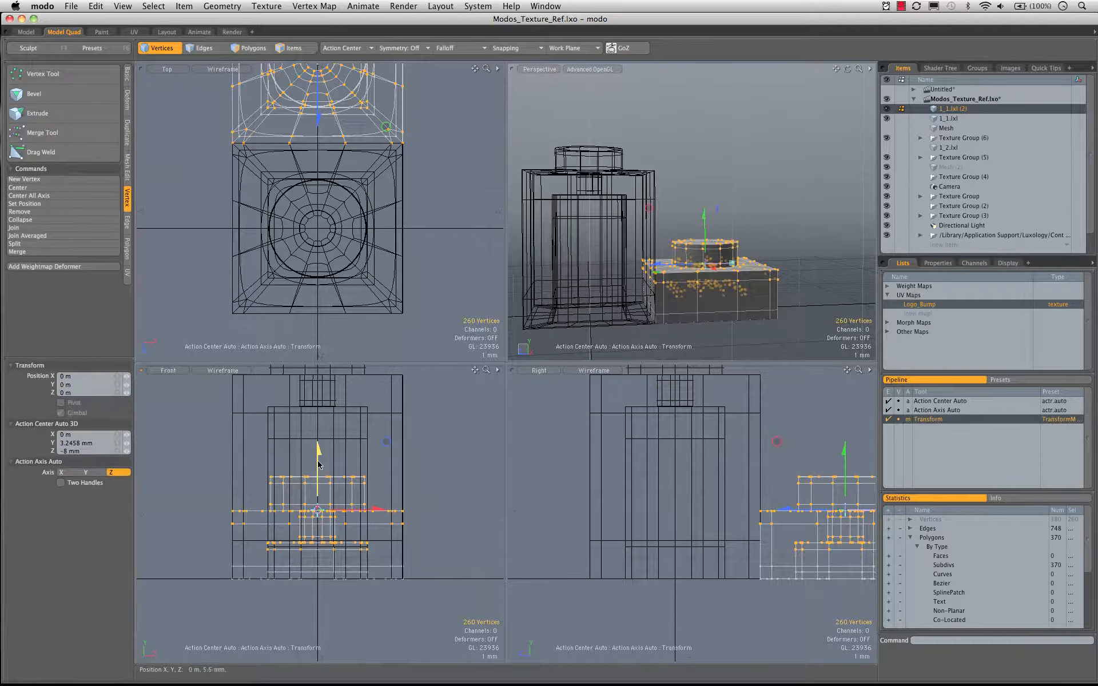
{"action": "left_click_drag", "start_coordinate": [318, 511], "coordinate": [318, 442]}
{"action": "left_click_drag", "start_coordinate": [669, 245], "coordinate": [717, 241], "text": "alt"}
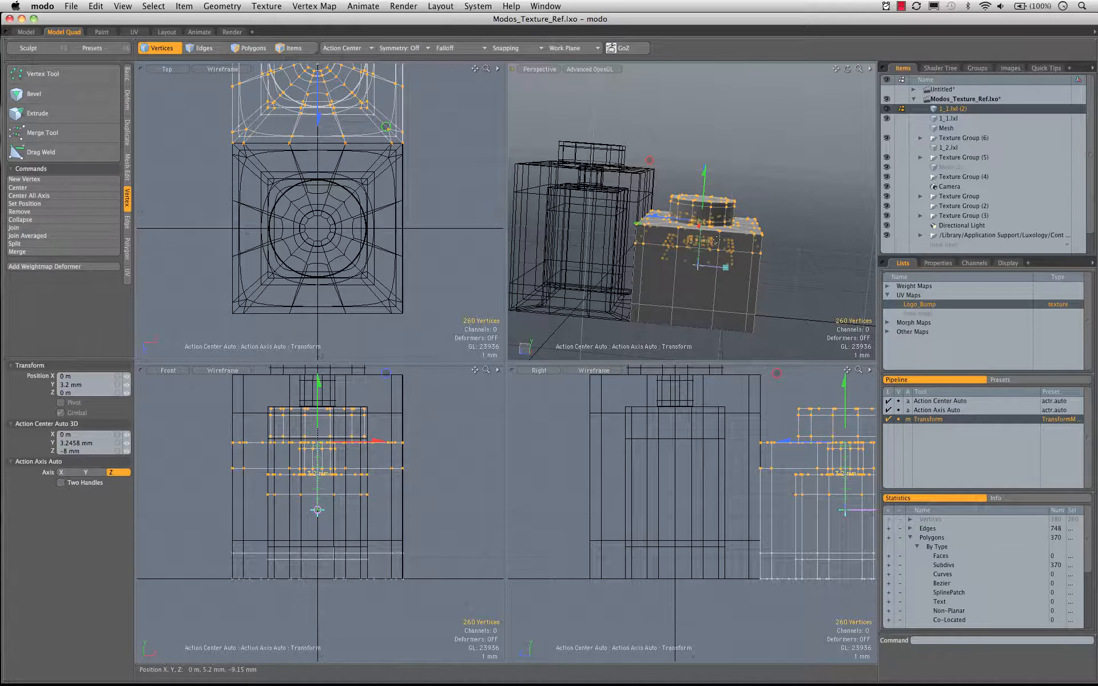
Step: Undo the second brick's height change and clear the vertex selection
{"action": "key", "text": "super+z"}
{"action": "key", "text": "Escape"}
{"action": "key", "text": "Escape"}
Step: Make the tall 1_1.lxl brick the active item for editing instead of the low one beside it
{"action": "left_click_drag", "start_coordinate": [714, 227], "coordinate": [647, 242], "text": "alt"}
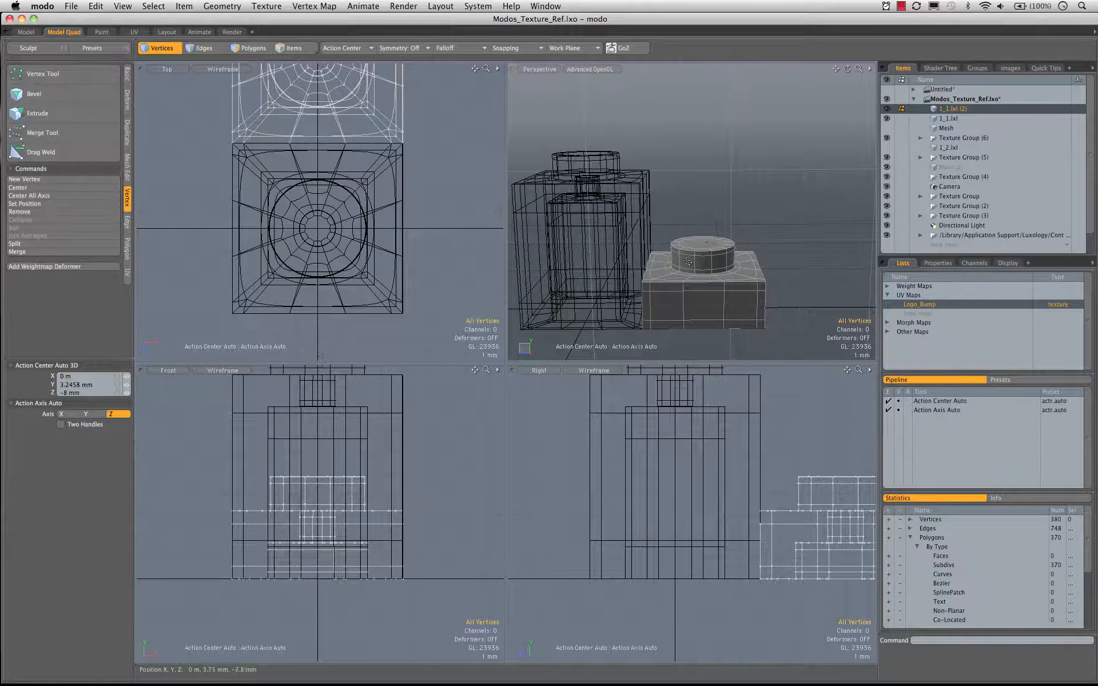
{"action": "left_click_drag", "start_coordinate": [696, 262], "coordinate": [592, 173], "text": "alt"}
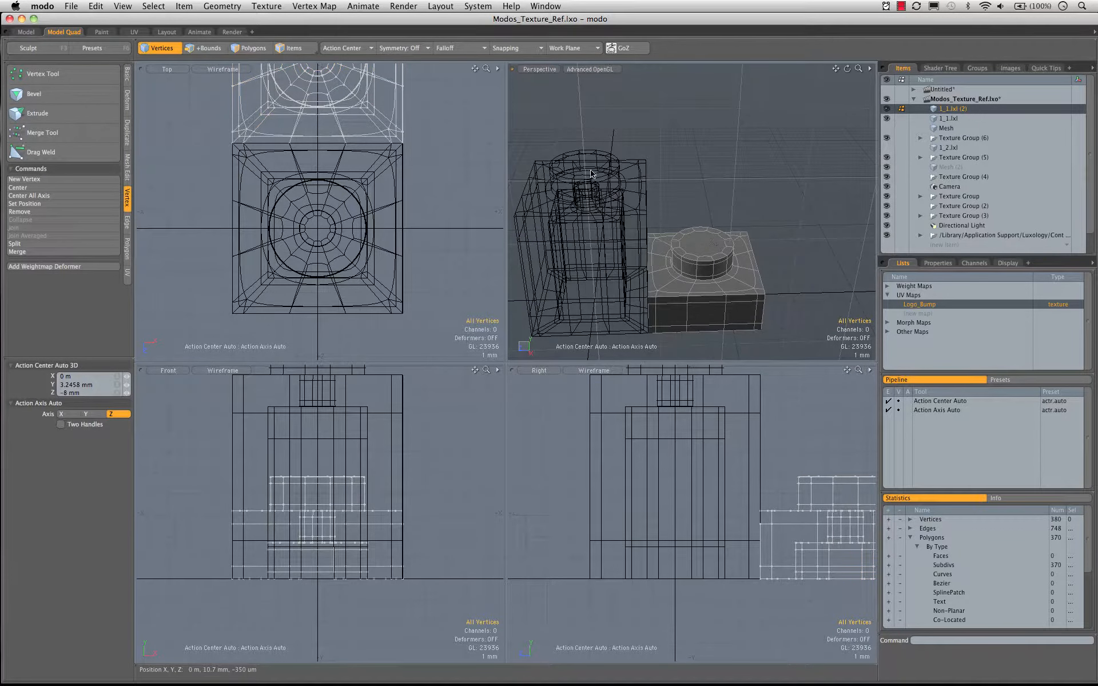
{"action": "key", "text": "5"}
{"action": "left_click", "coordinate": [591, 173]}
{"action": "key", "text": "2"}
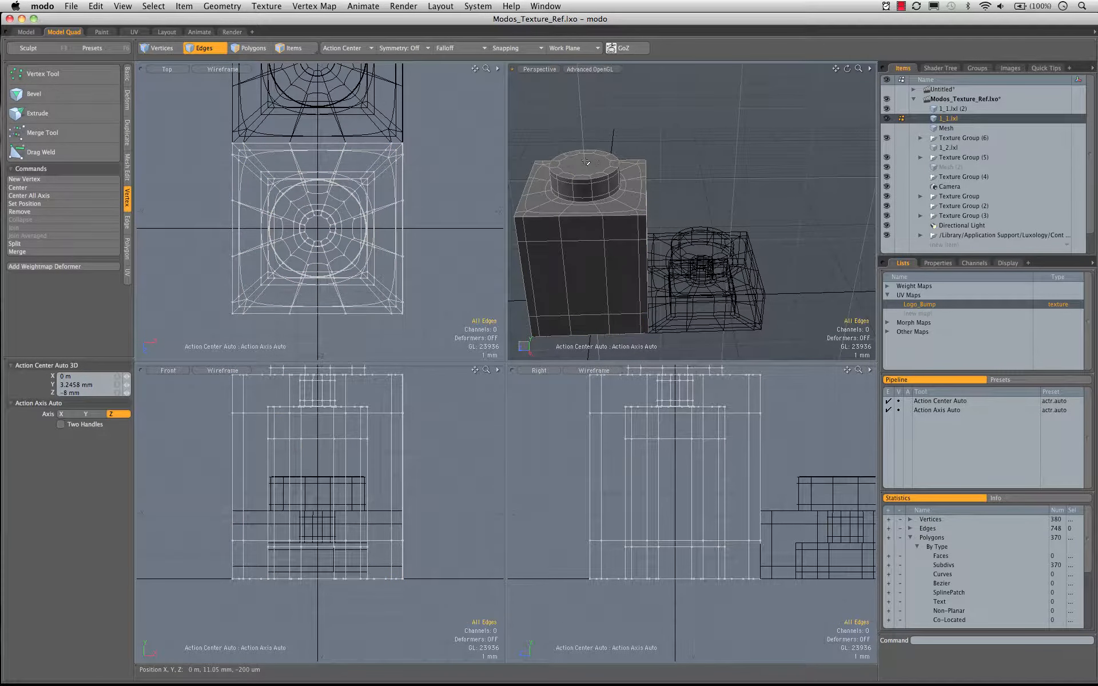
Step: Select all polygons of the tall brick's top stud, cut them, and paste them back in place as separate geometry
{"action": "key", "text": "3"}
{"action": "left_click", "coordinate": [586, 164]}
{"action": "key", "text": "shift+Up"}
{"action": "key", "text": "shift+Up"}
{"action": "key", "text": "shift+Up"}
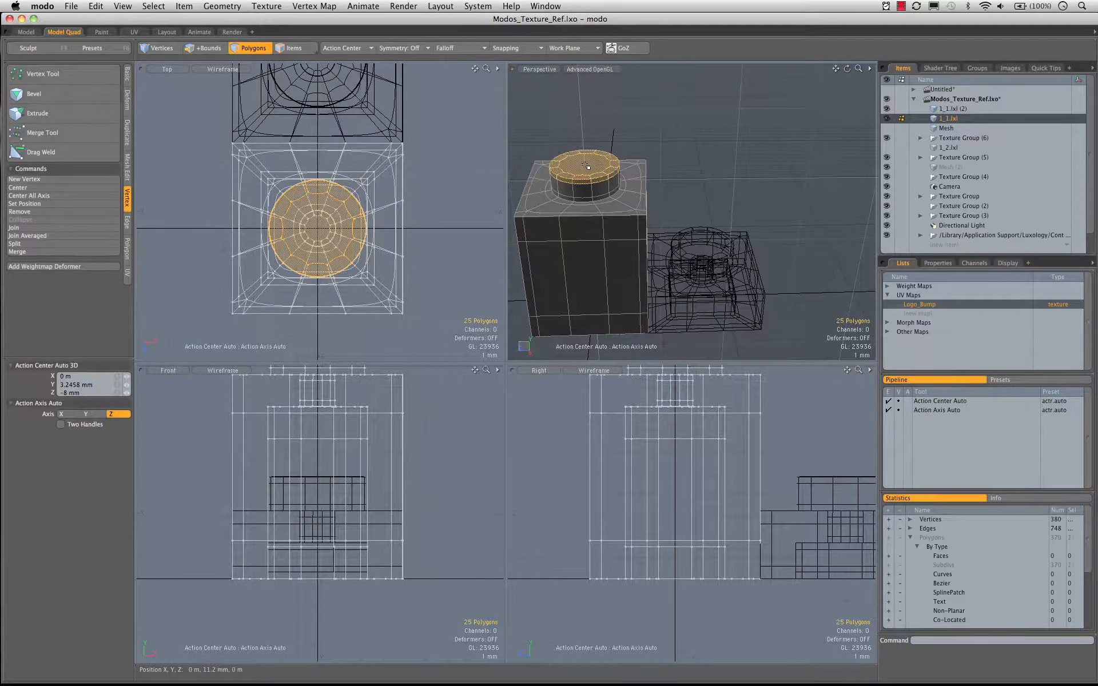
{"action": "key", "text": "shift+Up"}
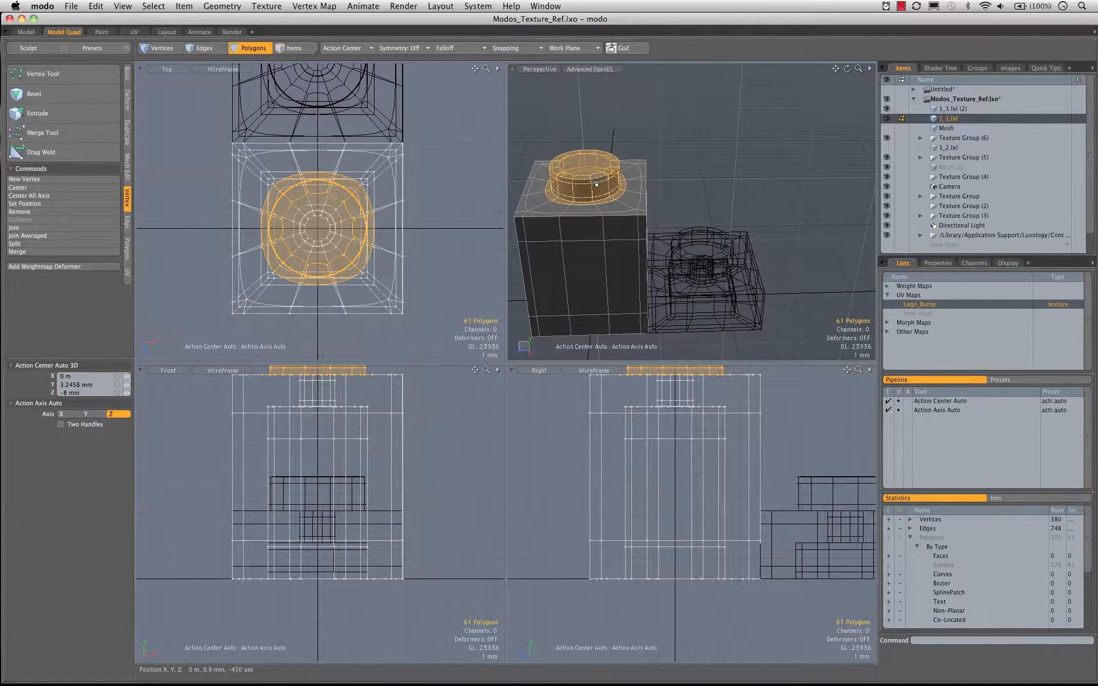
{"action": "left_click_drag", "start_coordinate": [596, 184], "coordinate": [670, 277], "text": "alt"}
{"action": "key", "text": "h"}
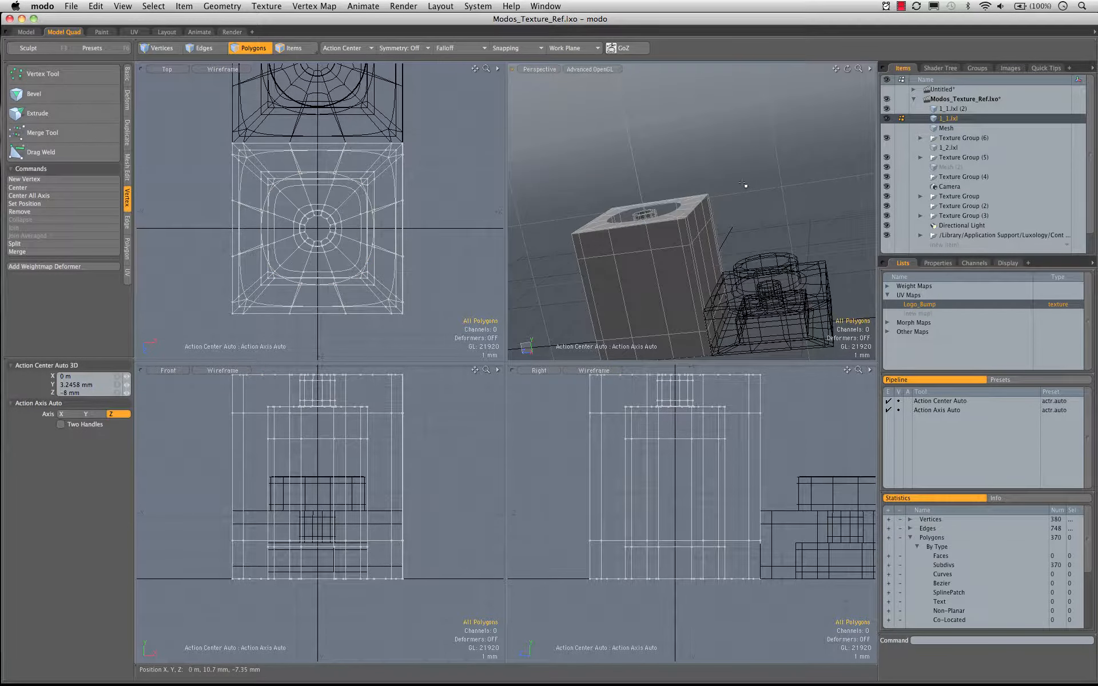
{"action": "key", "text": "u"}
{"action": "left_click_drag", "start_coordinate": [742, 184], "coordinate": [738, 216], "text": "alt"}
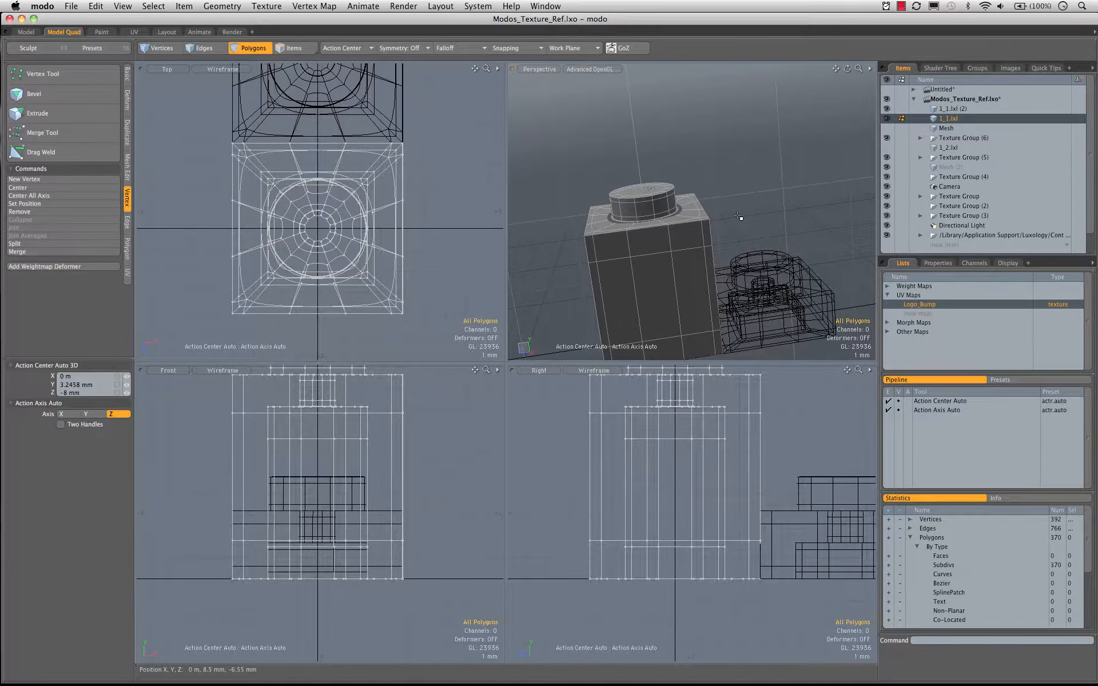
{"action": "key", "text": "e"}
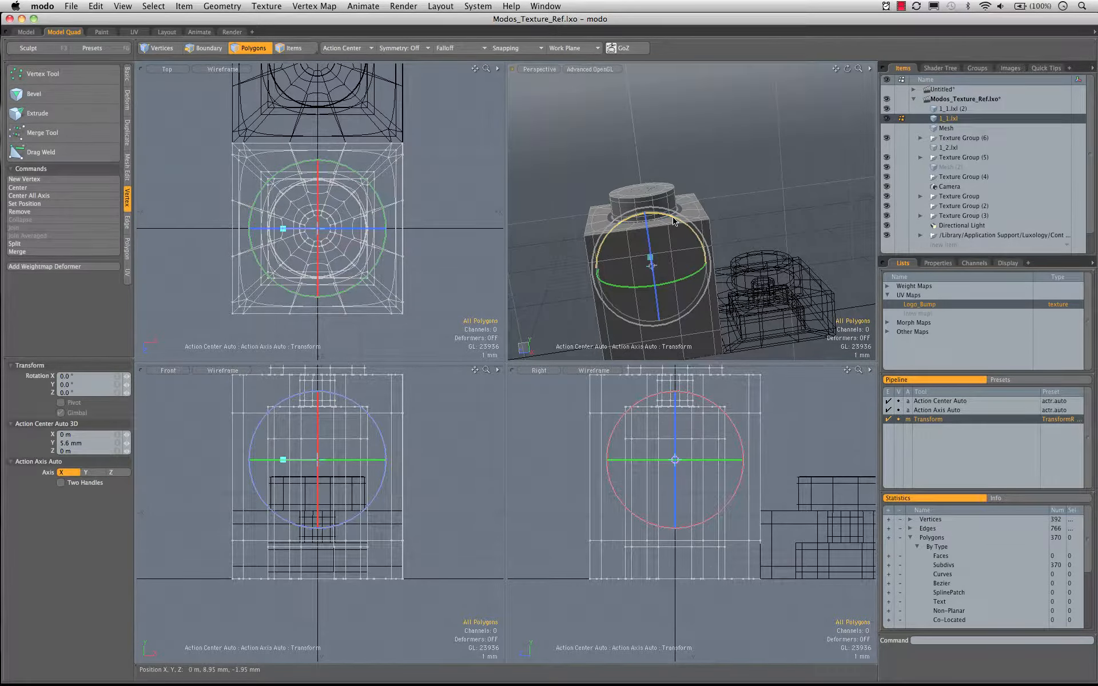
{"action": "left_click_drag", "start_coordinate": [673, 221], "coordinate": [698, 240]}
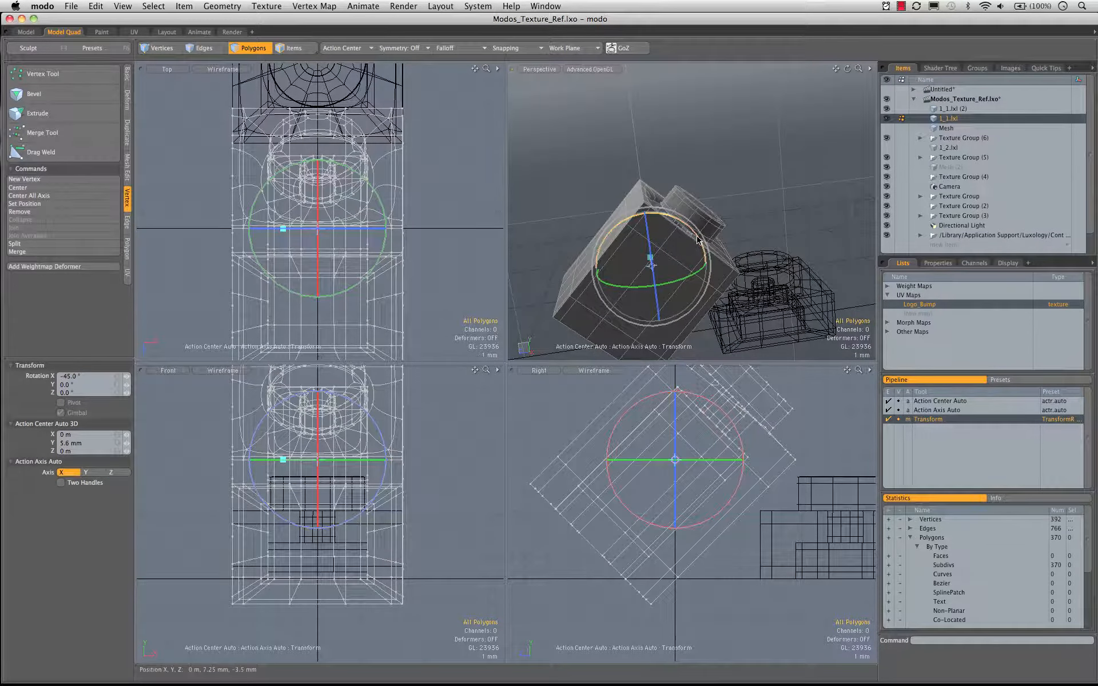
{"action": "key", "text": "super+z"}
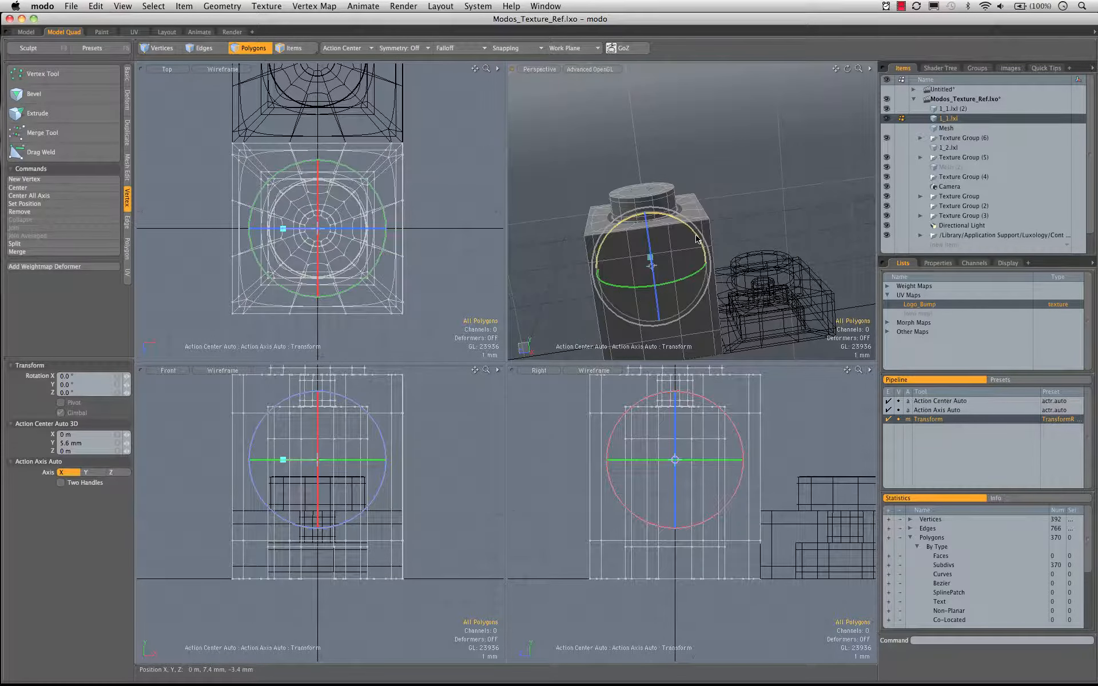
{"action": "key", "text": "space"}
Step: Select the detached stud and rotate it a quarter turn about the X axis so it faces sideways
{"action": "double_click", "coordinate": [652, 193]}
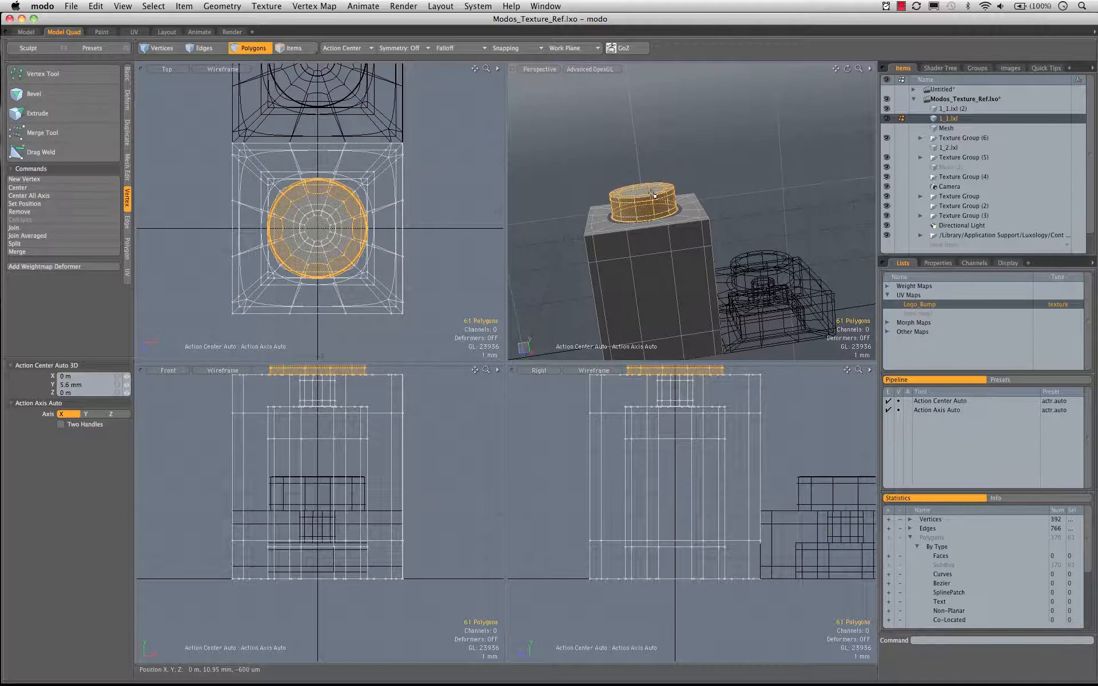
{"action": "key", "text": "e"}
{"action": "left_click_drag", "start_coordinate": [673, 156], "coordinate": [658, 223]}
Step: Move the rotated stud -4.8 mm along Z and -4.95 mm along Y, against the tall brick's side wall
{"action": "key", "text": "w"}
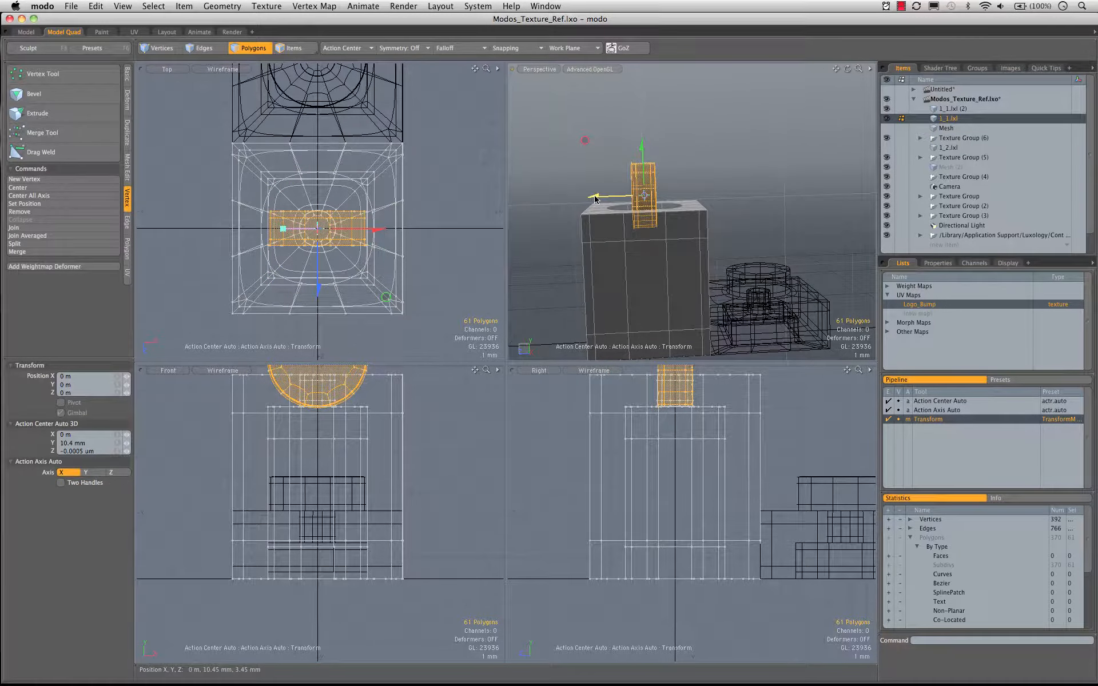
{"action": "left_click_drag", "start_coordinate": [595, 199], "coordinate": [664, 193]}
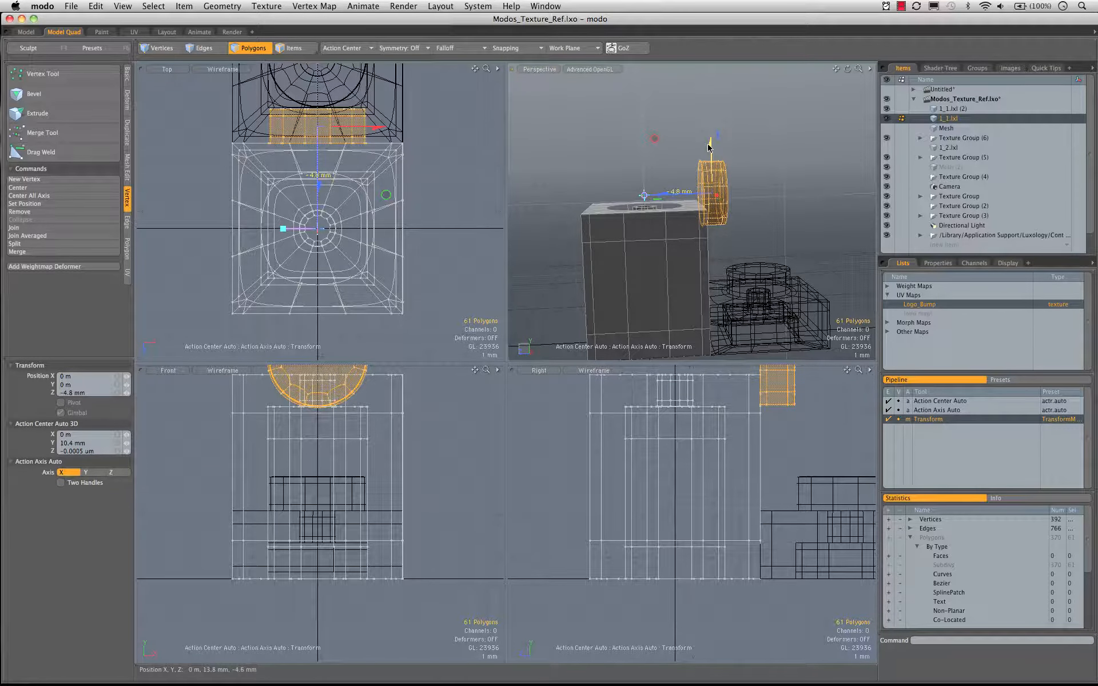
{"action": "left_click_drag", "start_coordinate": [763, 399], "coordinate": [679, 501], "text": "alt+shift"}
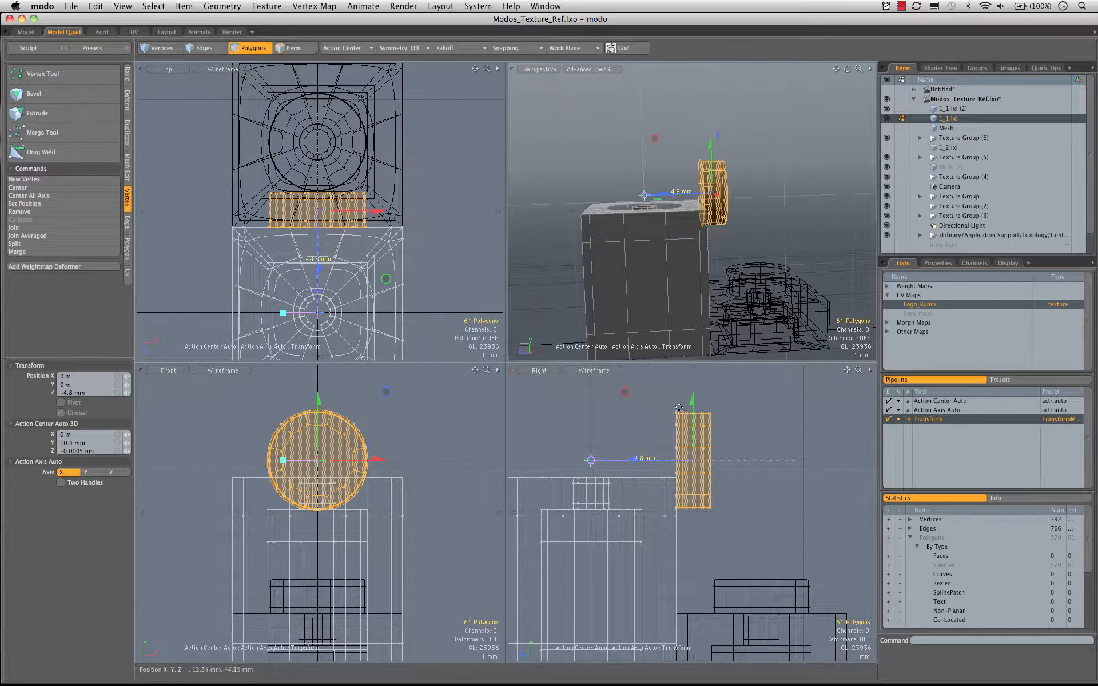
{"action": "left_click_drag", "start_coordinate": [691, 408], "coordinate": [691, 513]}
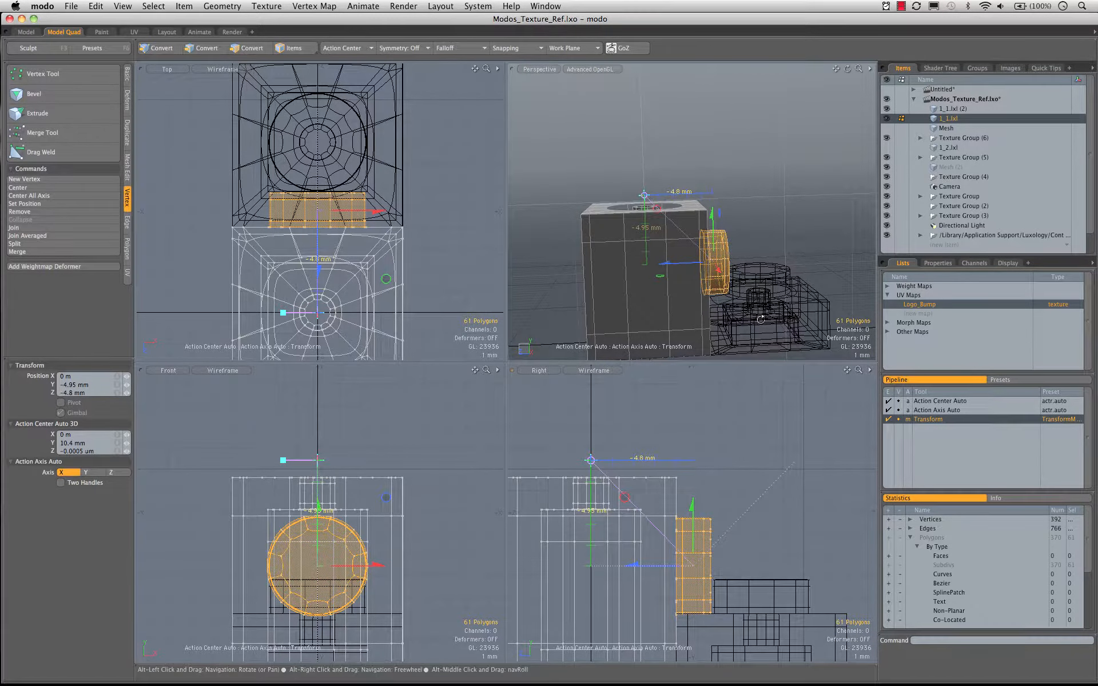
Step: Paste a copy of the cut stud back on top of the tall brick and clear the selection
{"action": "left_click_drag", "start_coordinate": [761, 319], "coordinate": [734, 161], "text": "alt"}
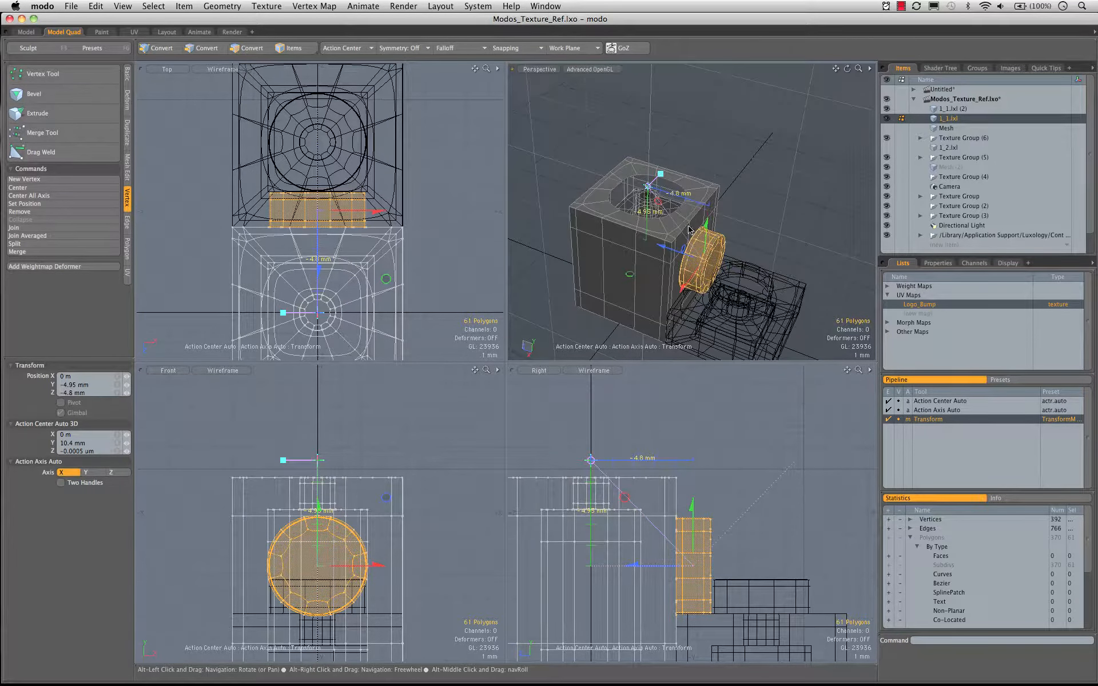
{"action": "key", "text": "super+v"}
{"action": "key", "text": "Escape"}
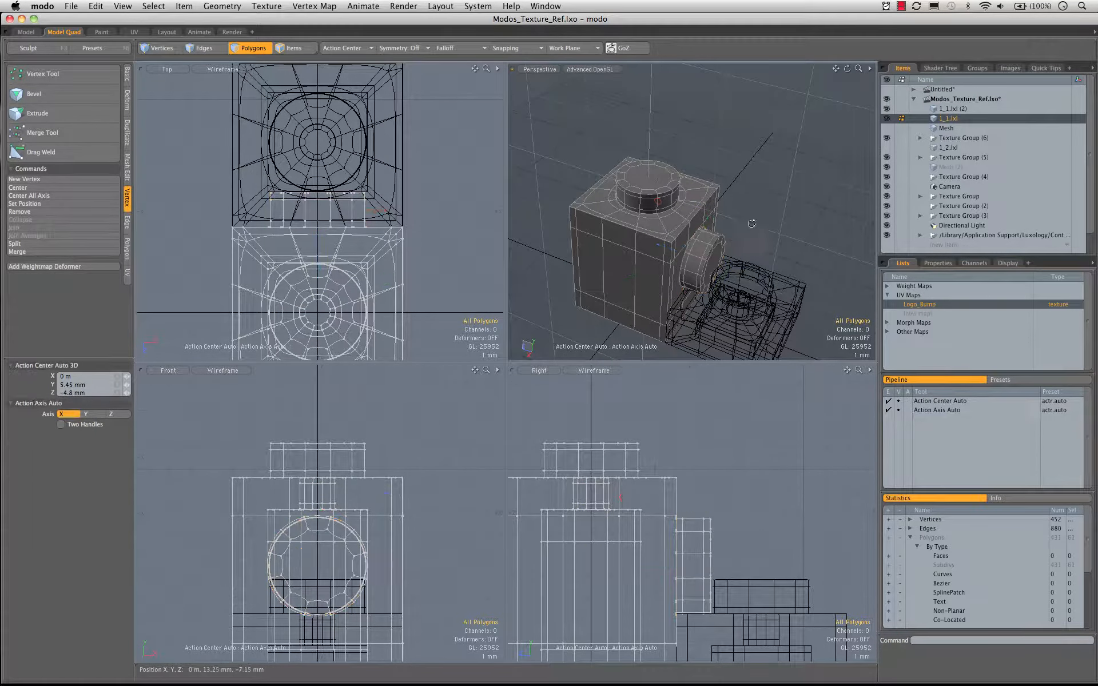
Step: Loop slice the tall brick's outer walls with two uniform horizontal slices, starting from two adjacent polygons beside the side stud
{"action": "left_click_drag", "start_coordinate": [750, 223], "coordinate": [711, 179], "text": "alt"}
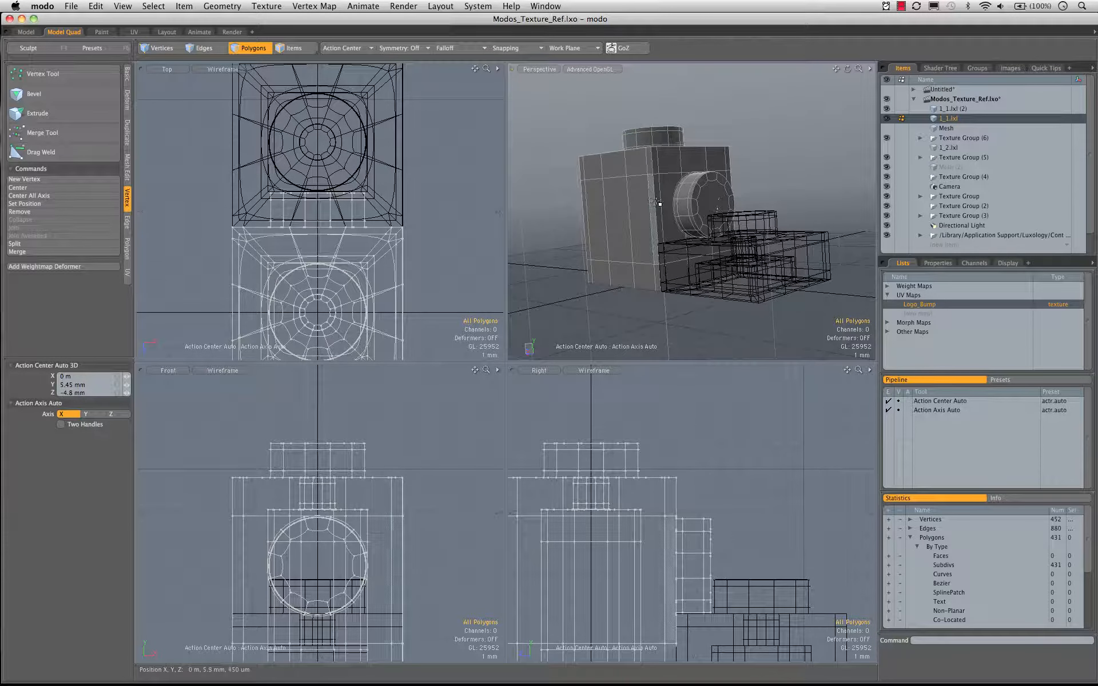
{"action": "left_click_drag", "start_coordinate": [663, 203], "coordinate": [656, 202]}
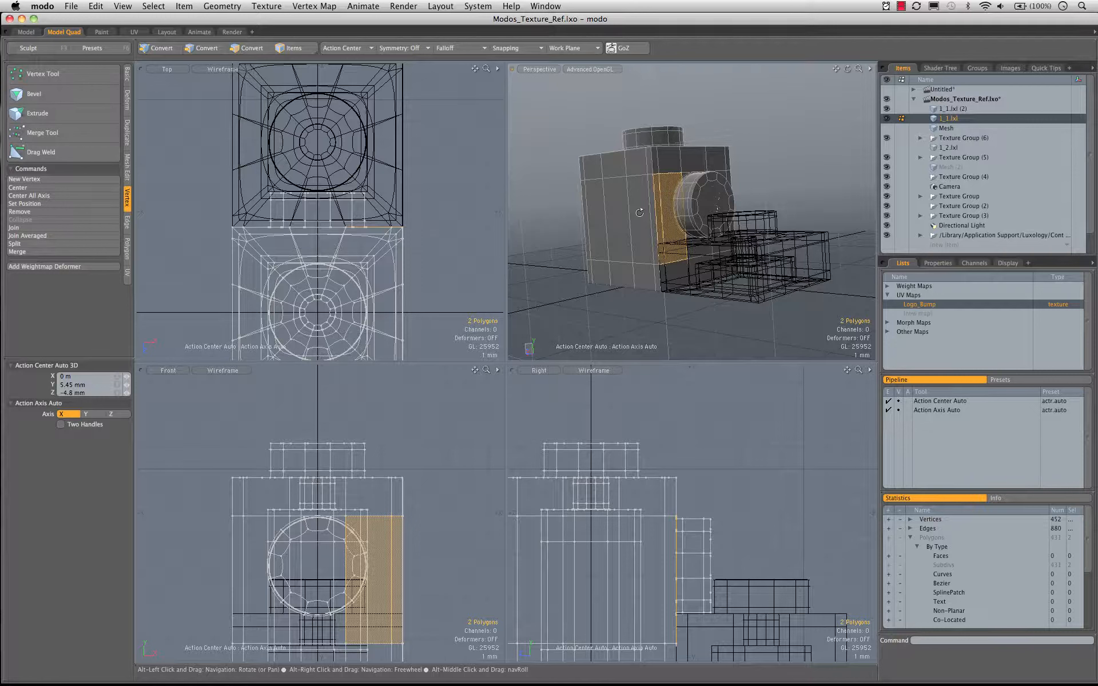
{"action": "key", "text": "alt+c"}
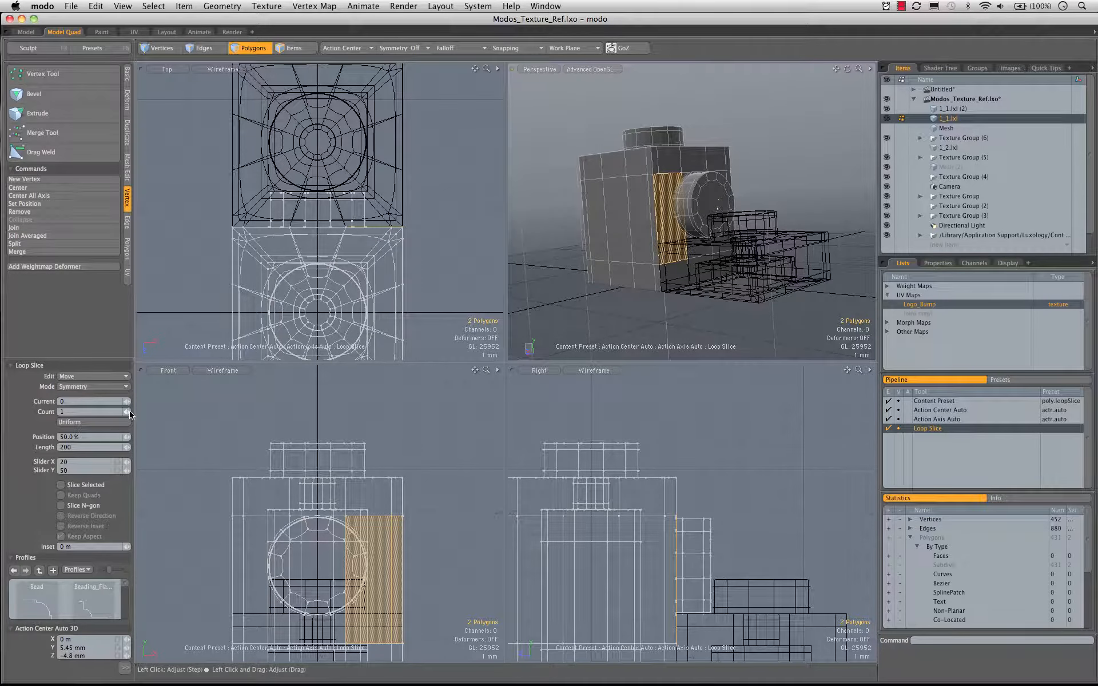
{"action": "left_click", "coordinate": [117, 421]}
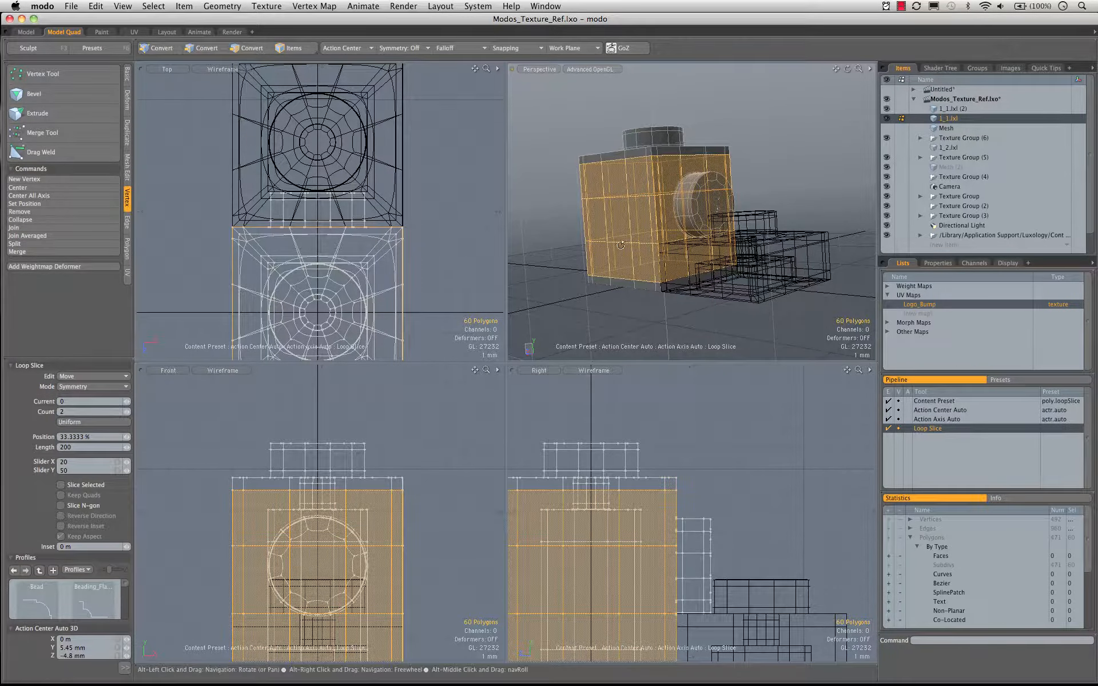
{"action": "key", "text": "space"}
Step: Select the block of outer wall polygons behind the side stud and delete it to open the wall
{"action": "left_click_drag", "start_coordinate": [715, 207], "coordinate": [687, 180], "text": "alt"}
{"action": "key", "text": "space"}
{"action": "left_click", "coordinate": [688, 240]}
{"action": "key", "text": "shift+Up"}
{"action": "left_click", "coordinate": [738, 164]}
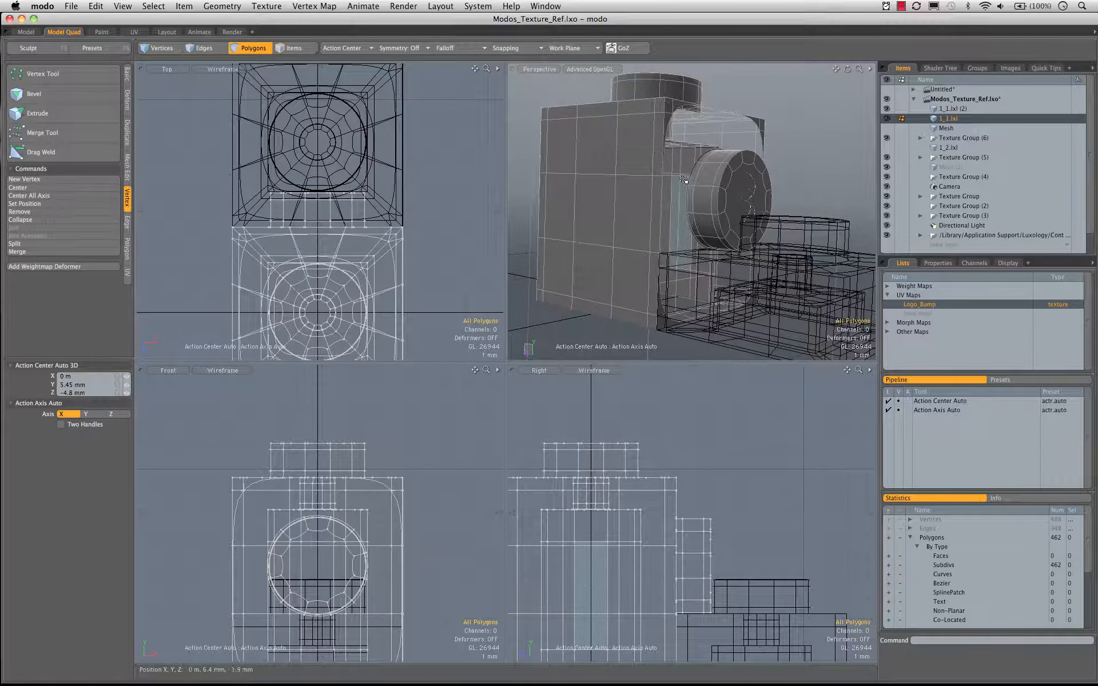
Step: Bridge the edge loop at the side stud's base to the border loop of the open wall, closing the face
{"action": "key", "text": "2"}
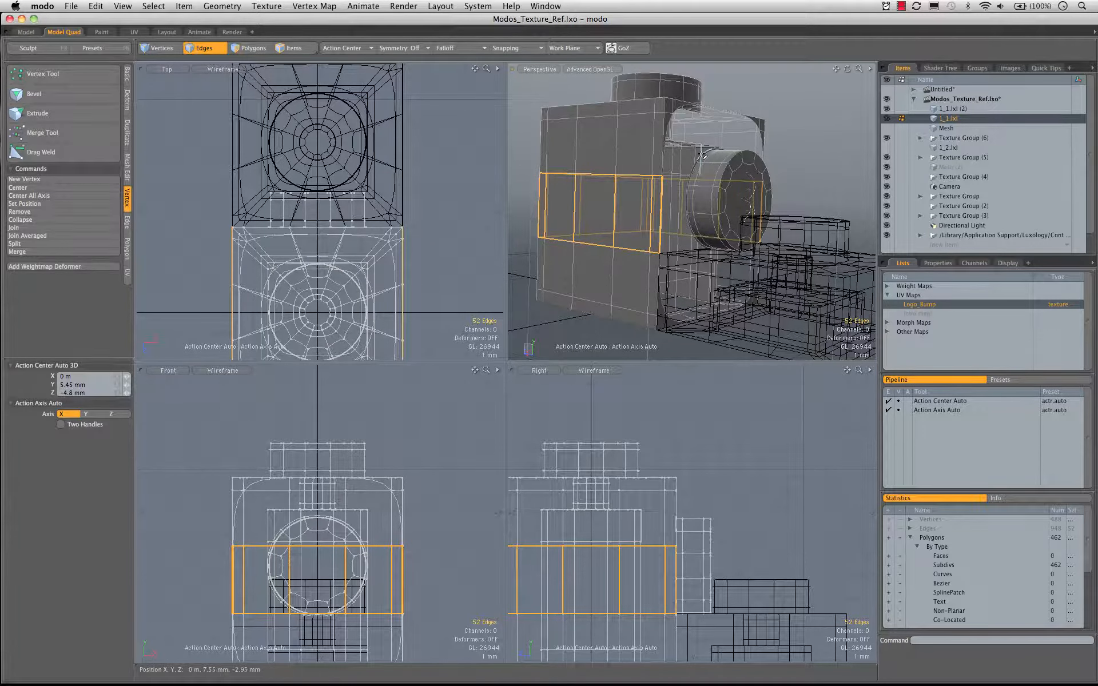
{"action": "double_click", "coordinate": [707, 153]}
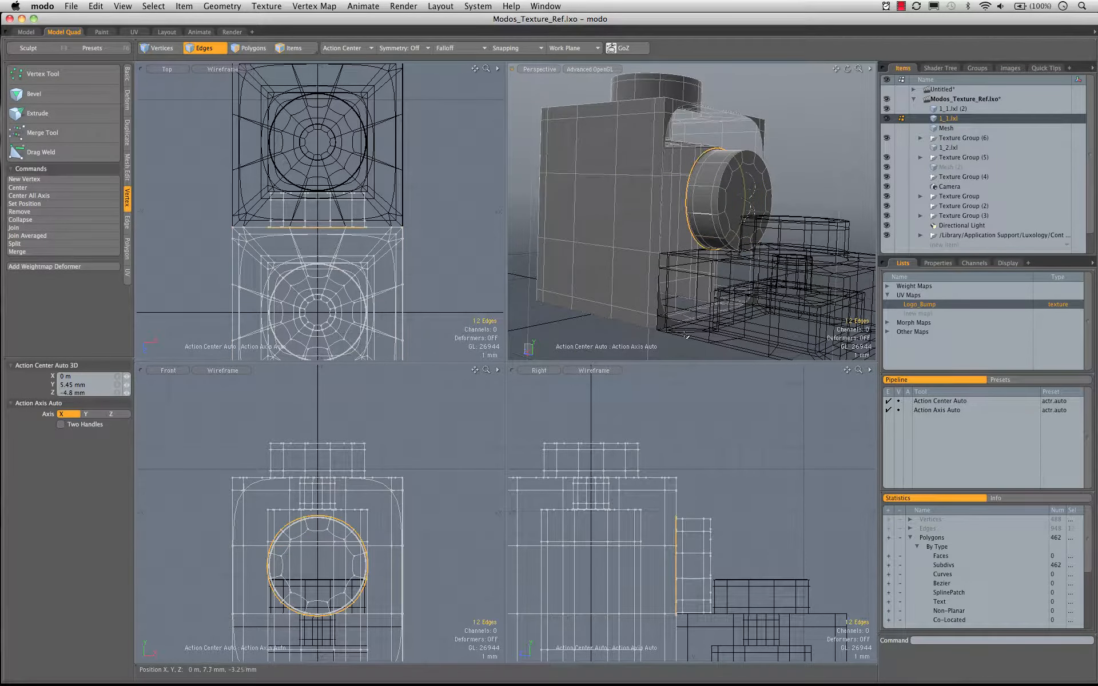
{"action": "double_click", "coordinate": [663, 309], "text": "shift"}
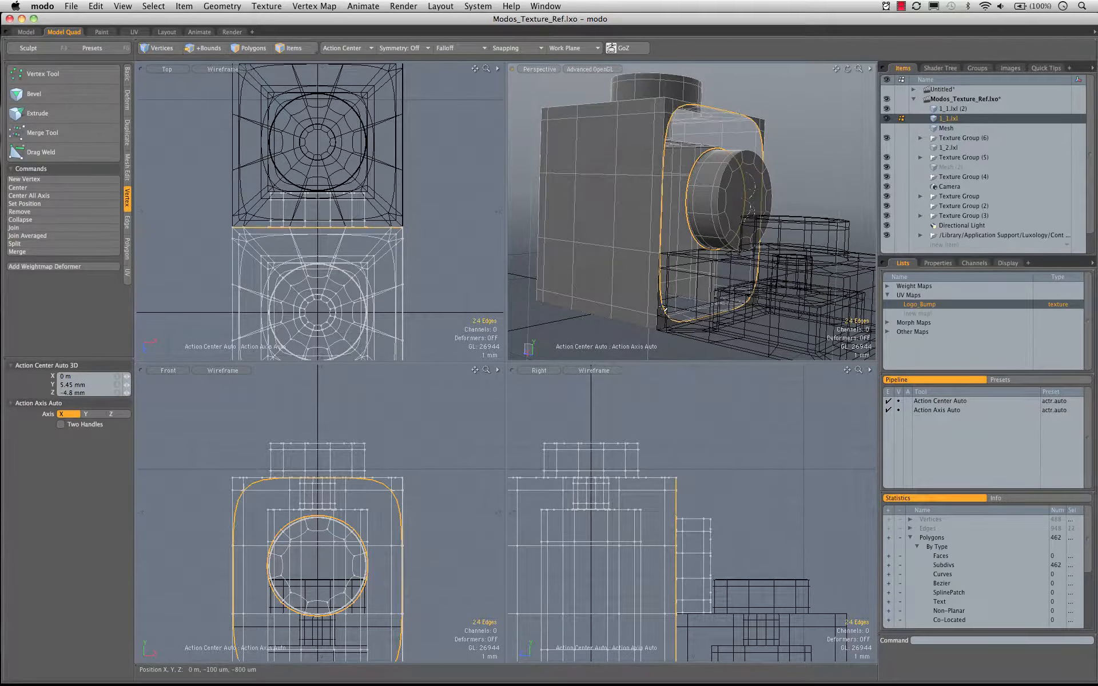
{"action": "left_click_drag", "start_coordinate": [664, 303], "coordinate": [668, 202], "text": "alt"}
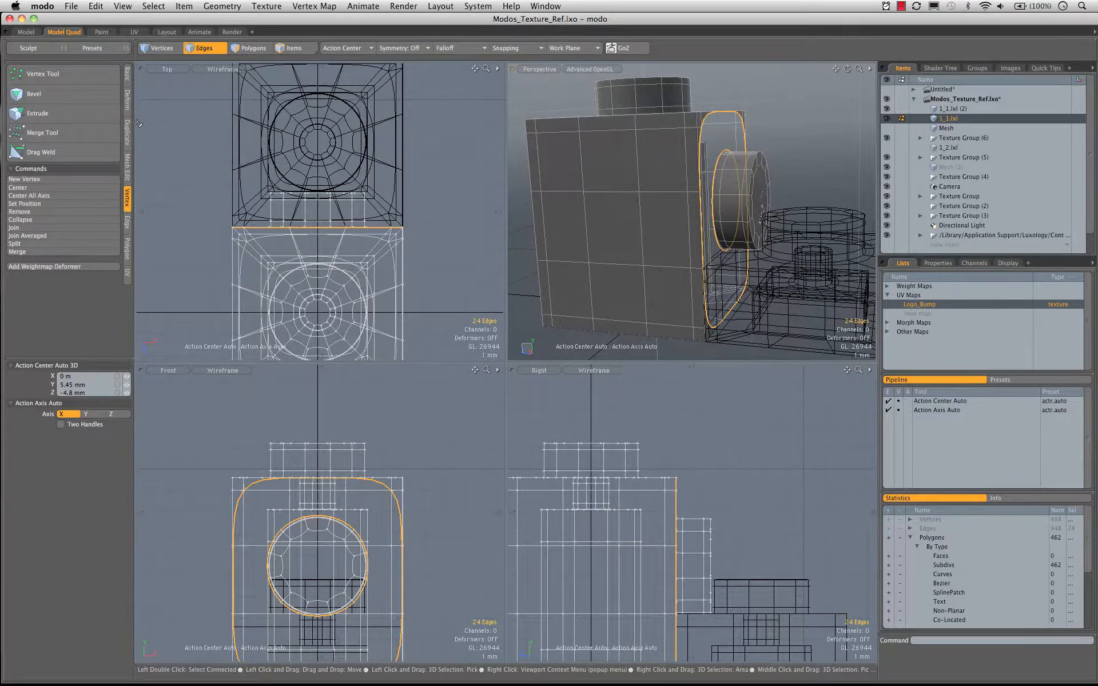
{"action": "left_click", "coordinate": [127, 222]}
{"action": "left_click", "coordinate": [35, 133]}
{"action": "left_click_drag", "start_coordinate": [807, 108], "coordinate": [384, 154], "text": "alt"}
{"action": "key", "text": "q"}
{"action": "left_click", "coordinate": [789, 128]}
Step: Switch to the single perspective layout and select both 1x1 bricks to examine how they fit together
{"action": "left_click", "coordinate": [26, 32]}
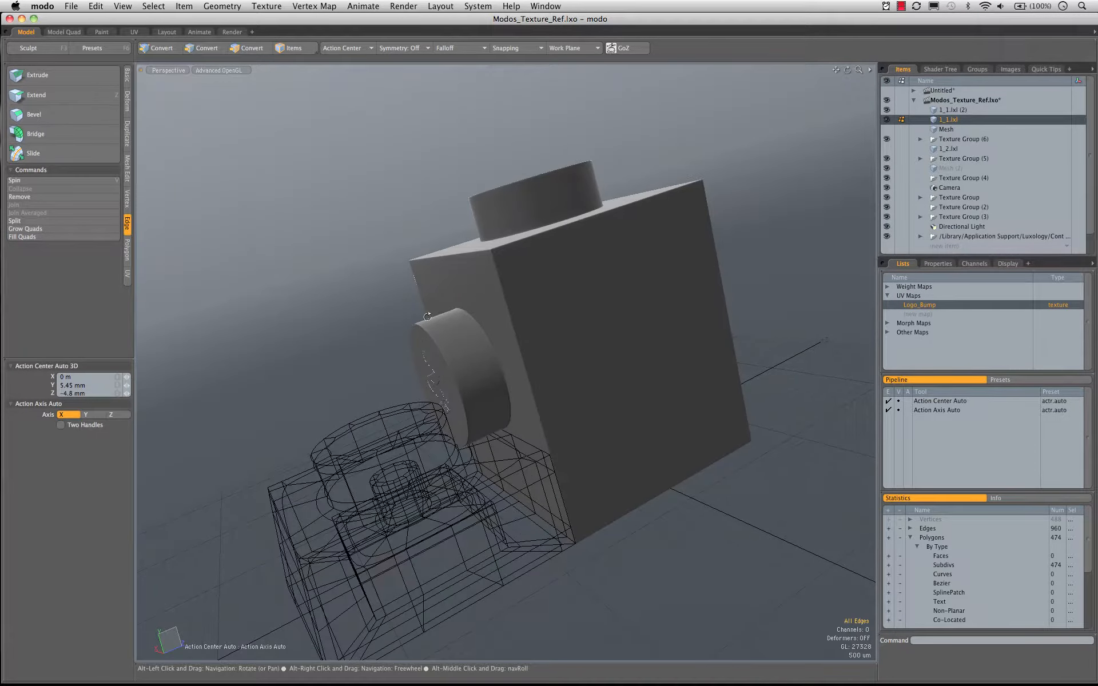
{"action": "left_click_drag", "start_coordinate": [377, 401], "coordinate": [595, 411], "text": "alt"}
{"action": "left_click", "coordinate": [946, 109], "text": "shift"}
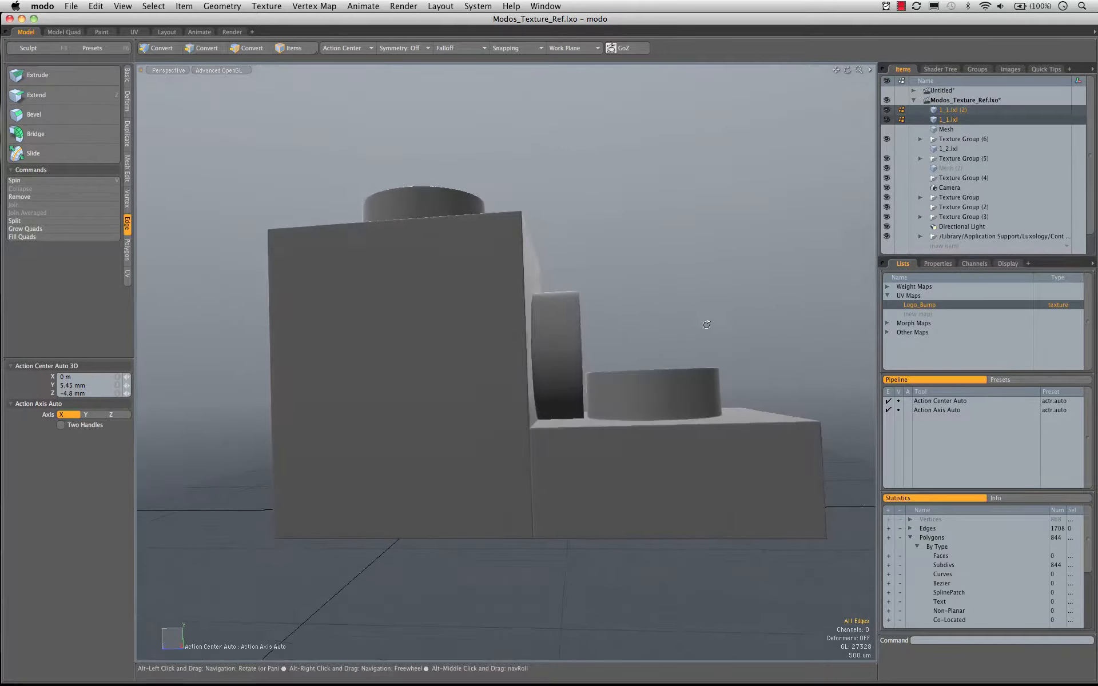
{"action": "left_click_drag", "start_coordinate": [704, 321], "coordinate": [552, 344], "text": "ctrl+alt"}
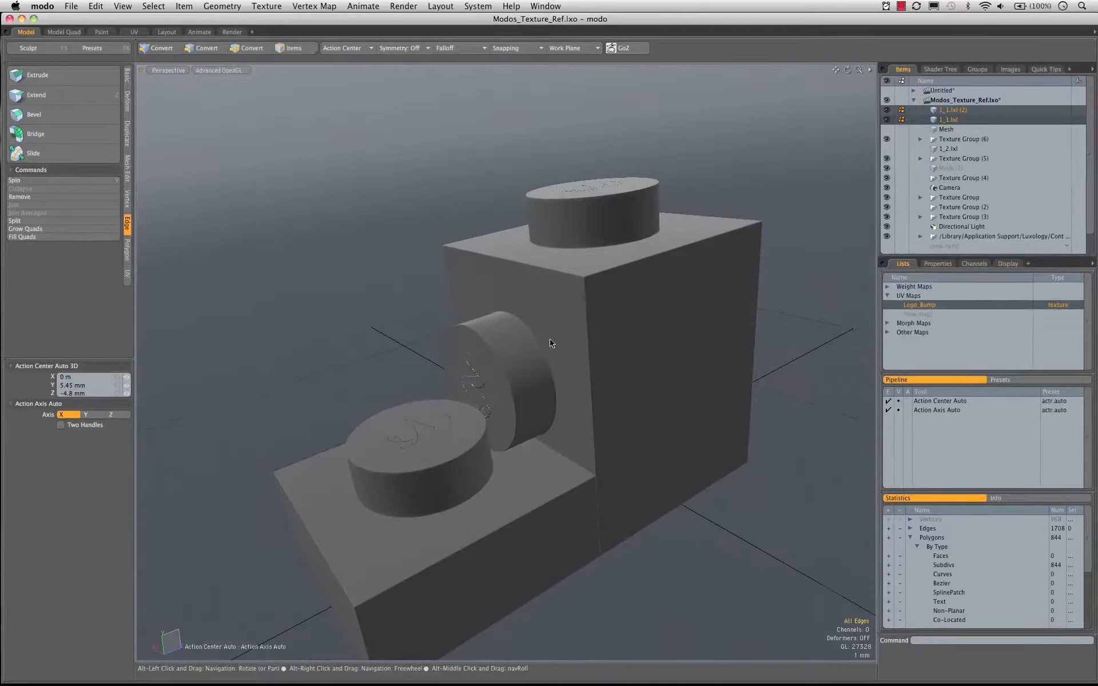
Step: Return to the quad layout with only the tall 1_1.lxl brick active and loop slice its inner cavity walls with two uniform slices
{"action": "left_click", "coordinate": [941, 119]}
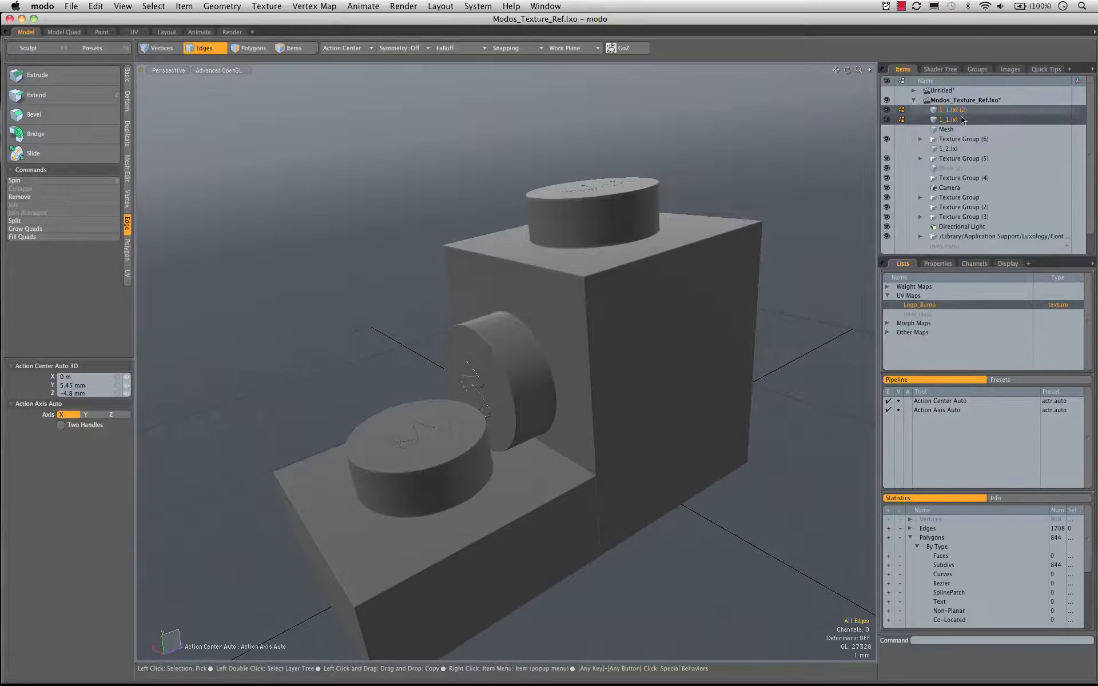
{"action": "left_click", "coordinate": [53, 34]}
{"action": "left_click_drag", "start_coordinate": [675, 306], "coordinate": [660, 165], "text": "alt"}
{"action": "key", "text": "3"}
{"action": "key", "text": "alt+c"}
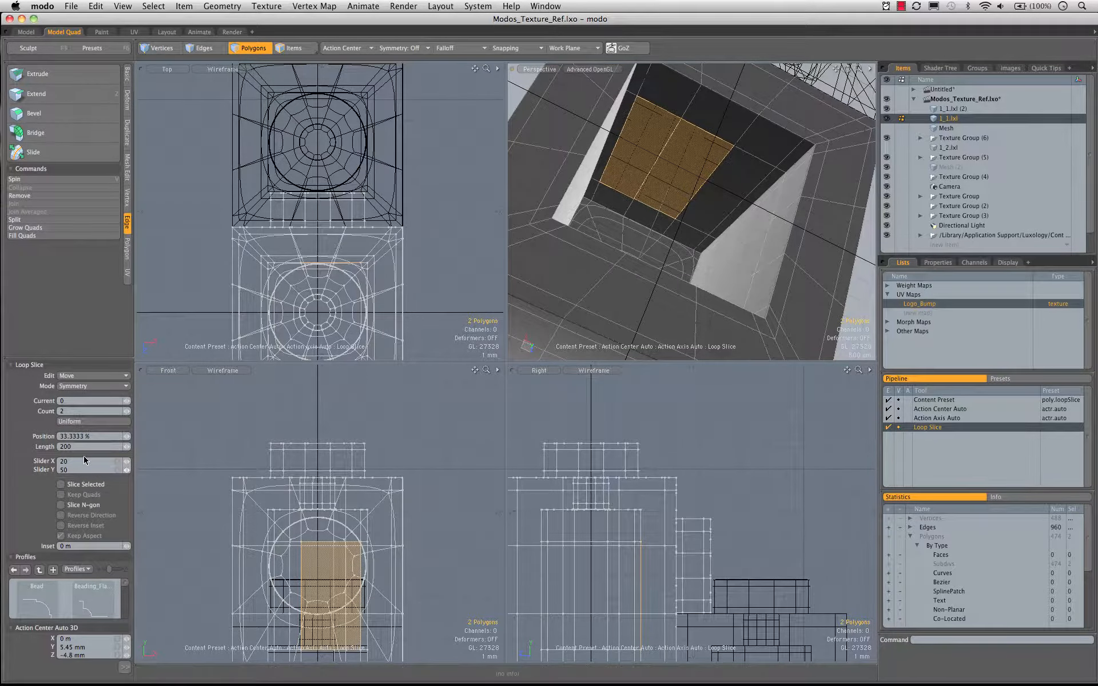
{"action": "left_click", "coordinate": [82, 426]}
{"action": "mouse_move", "coordinate": [699, 174]}
{"action": "left_mouse_down", "text": "alt"}
{"action": "mouse_move", "coordinate": [703, 80]}
{"action": "mouse_move", "coordinate": [687, 166]}
{"action": "left_mouse_up", "text": "alt"}
{"action": "key", "text": "space"}
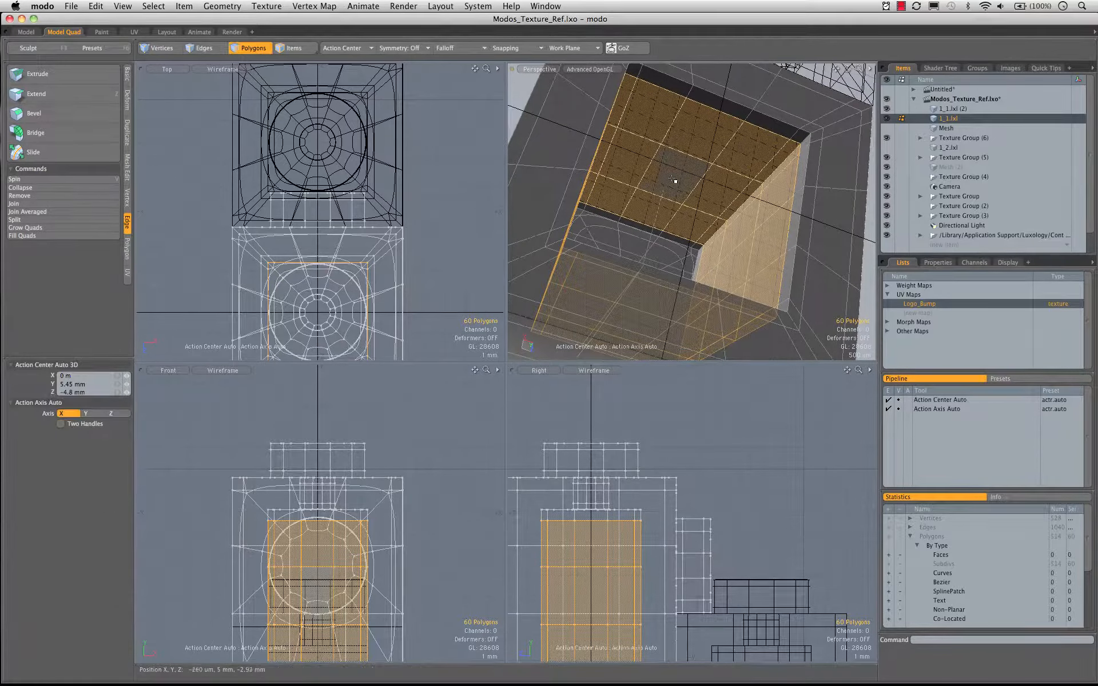
Step: Select the side stud's end cap polygon and inset it twice, by about 584 um and about 96 um
{"action": "left_click", "coordinate": [674, 175]}
{"action": "left_click_drag", "start_coordinate": [714, 116], "coordinate": [683, 195], "text": "alt"}
{"action": "left_click", "coordinate": [688, 164]}
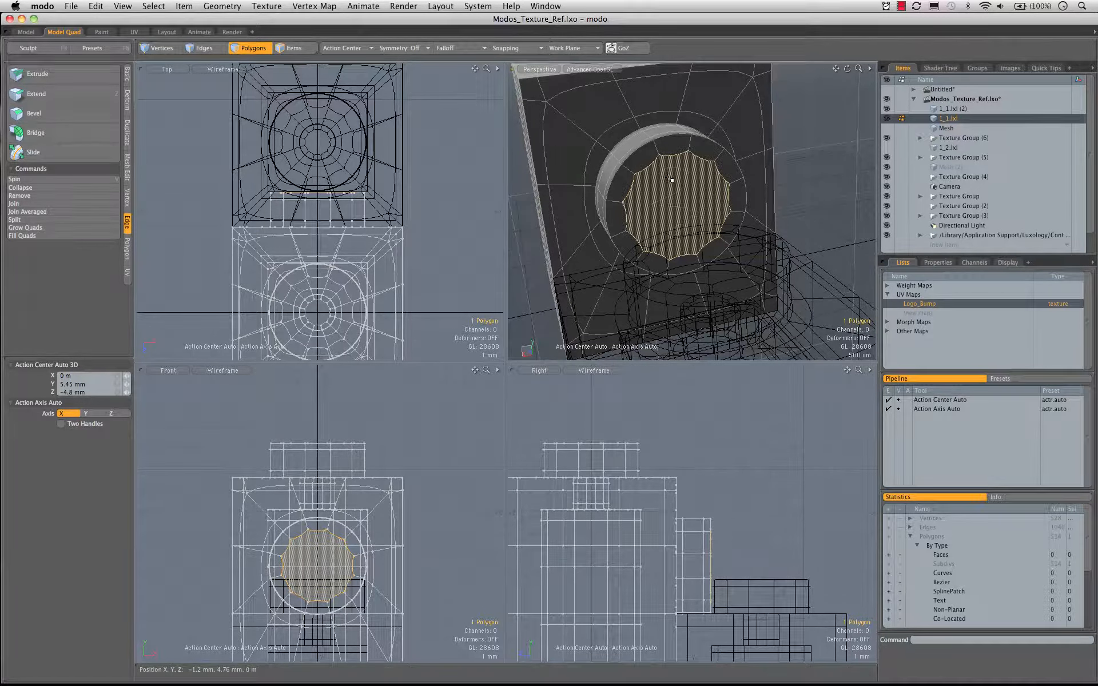
{"action": "key", "text": "b"}
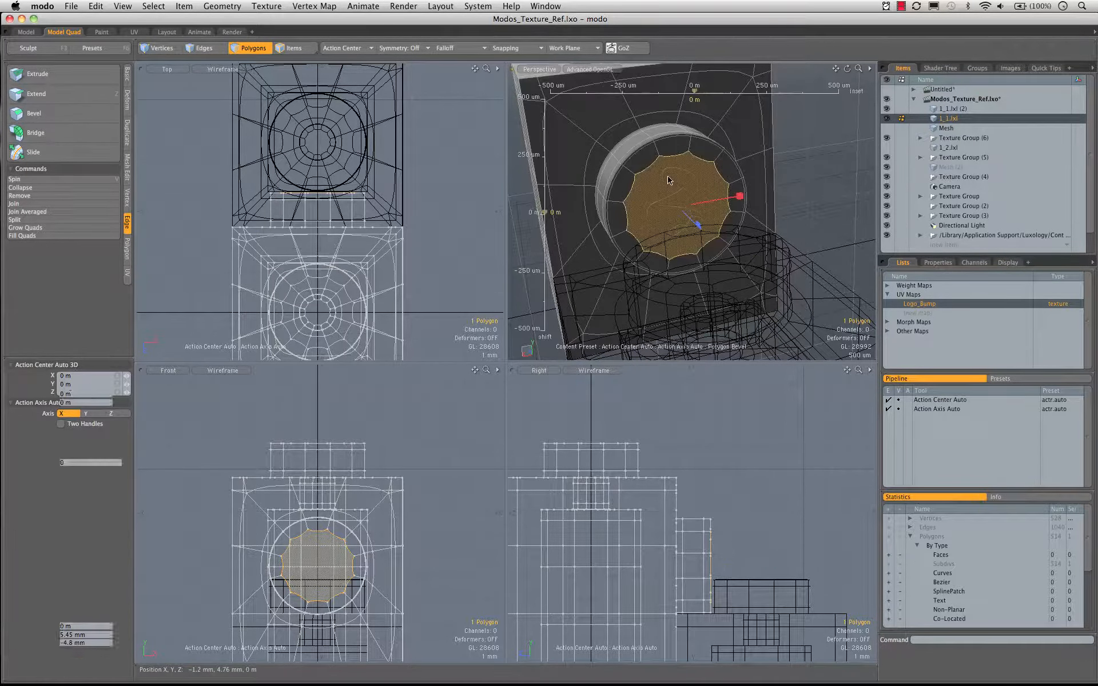
{"action": "left_click_drag", "start_coordinate": [740, 196], "coordinate": [749, 195]}
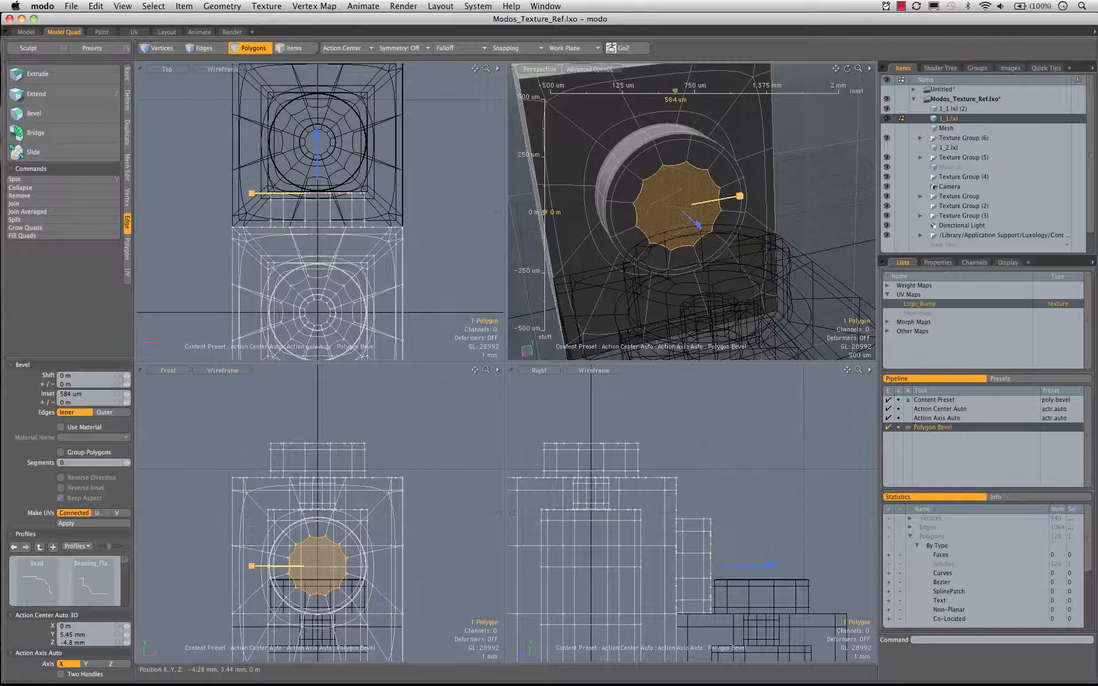
{"action": "left_click", "coordinate": [708, 179]}
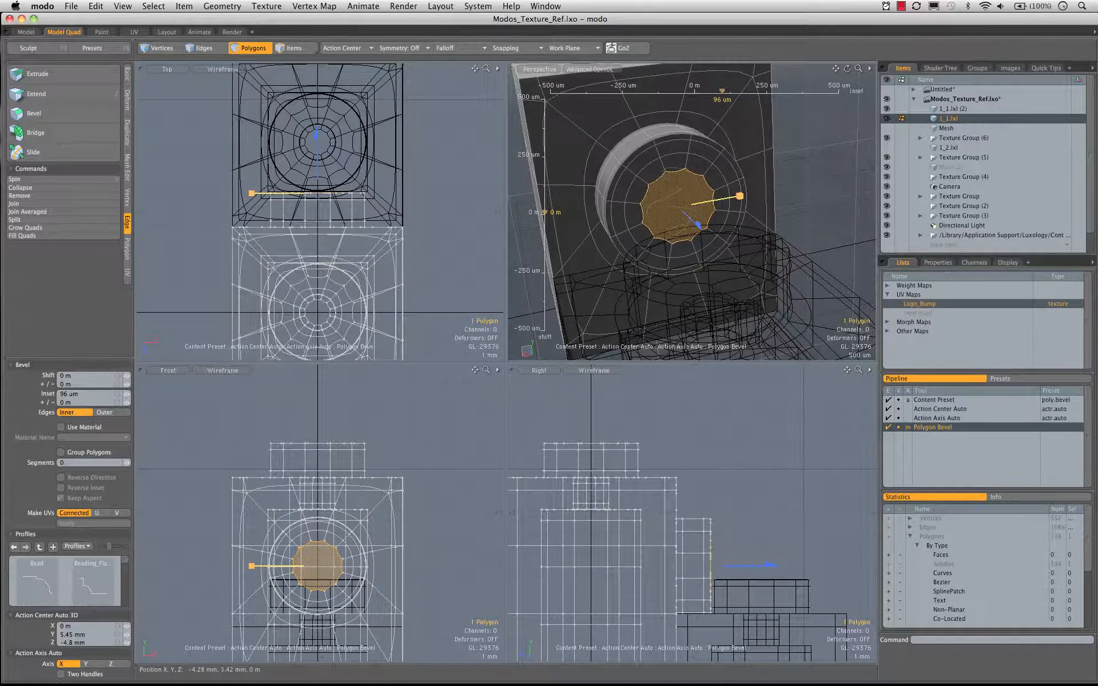
Step: Bevel the inset cap polygon inward through the side stud with a negative shift to reach the inner cavity wall
{"action": "left_click_drag", "start_coordinate": [726, 201], "coordinate": [751, 214], "text": "alt"}
{"action": "left_click", "coordinate": [769, 222], "text": "shift"}
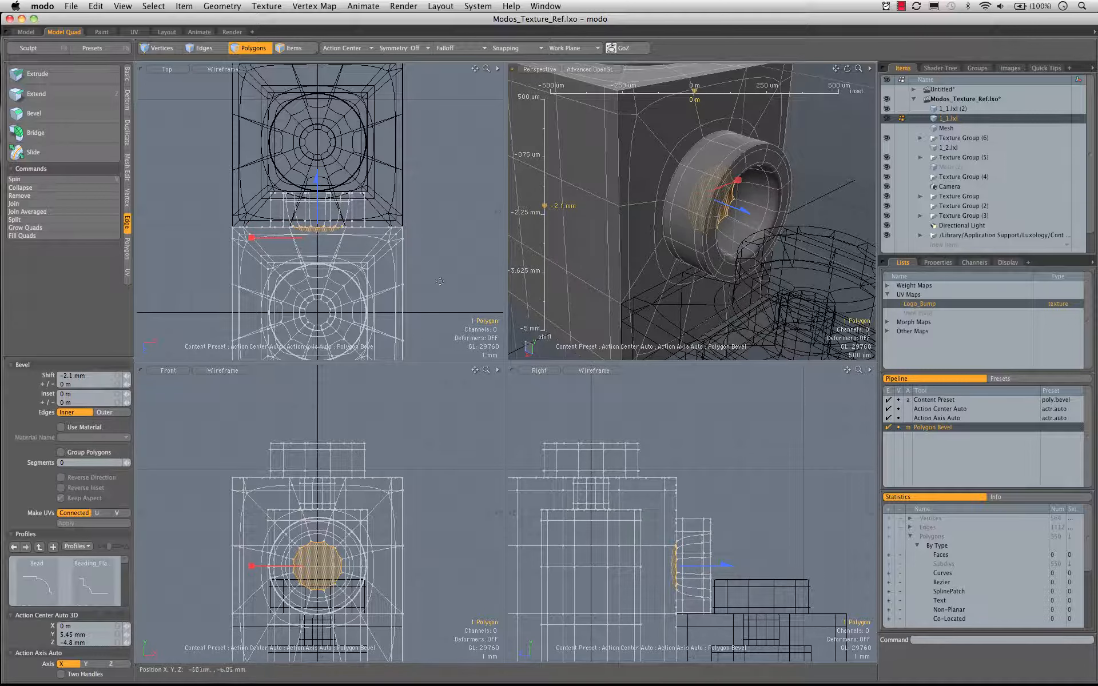
{"action": "left_click_drag", "start_coordinate": [316, 179], "coordinate": [316, 209]}
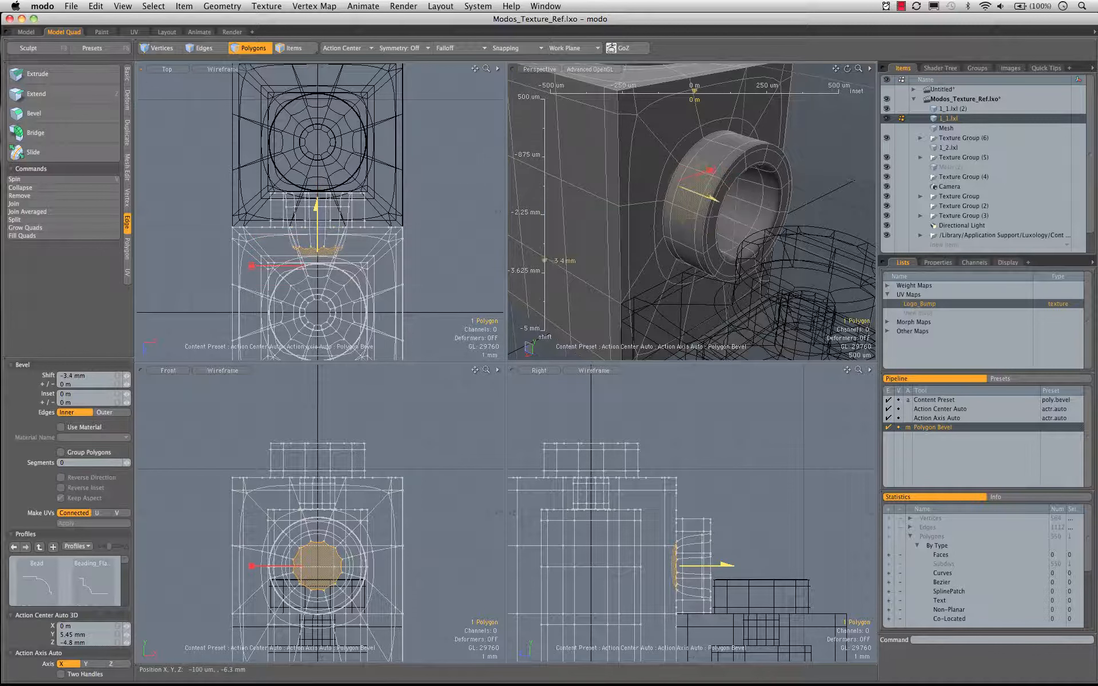
{"action": "left_click_drag", "start_coordinate": [669, 192], "coordinate": [715, 189], "text": "alt"}
{"action": "key", "text": "space"}
{"action": "key", "text": "super+z"}
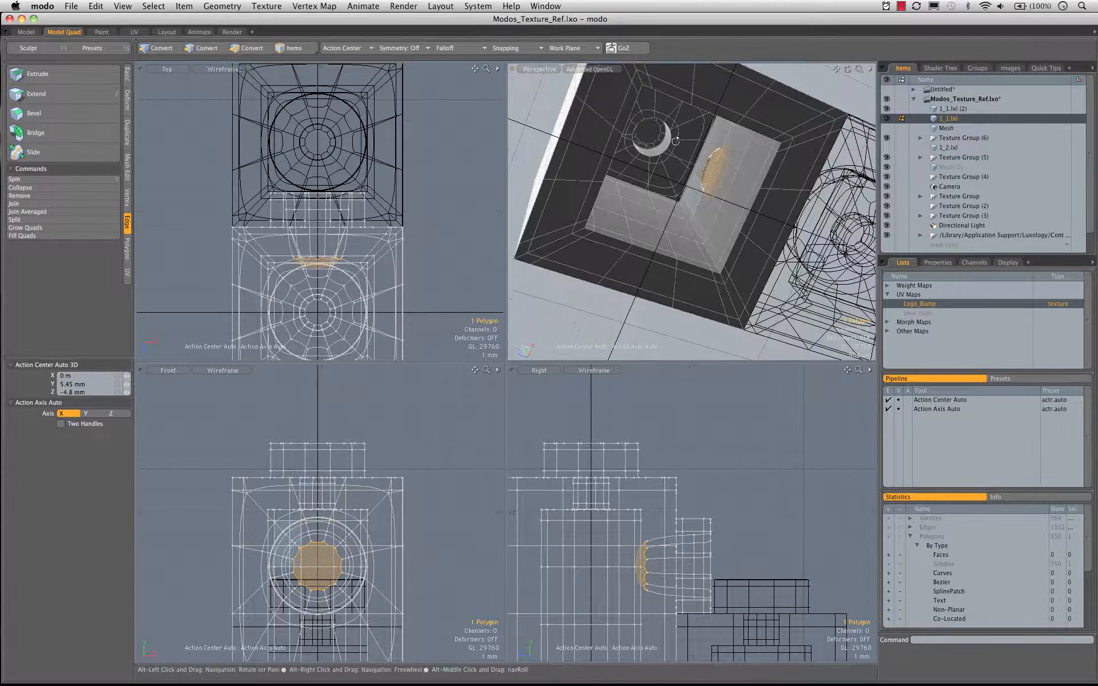
Step: Scale the pushed-in polygon to 0% along Z with the Element action center on the cavity wall, flattening it onto that wall
{"action": "key", "text": "r"}
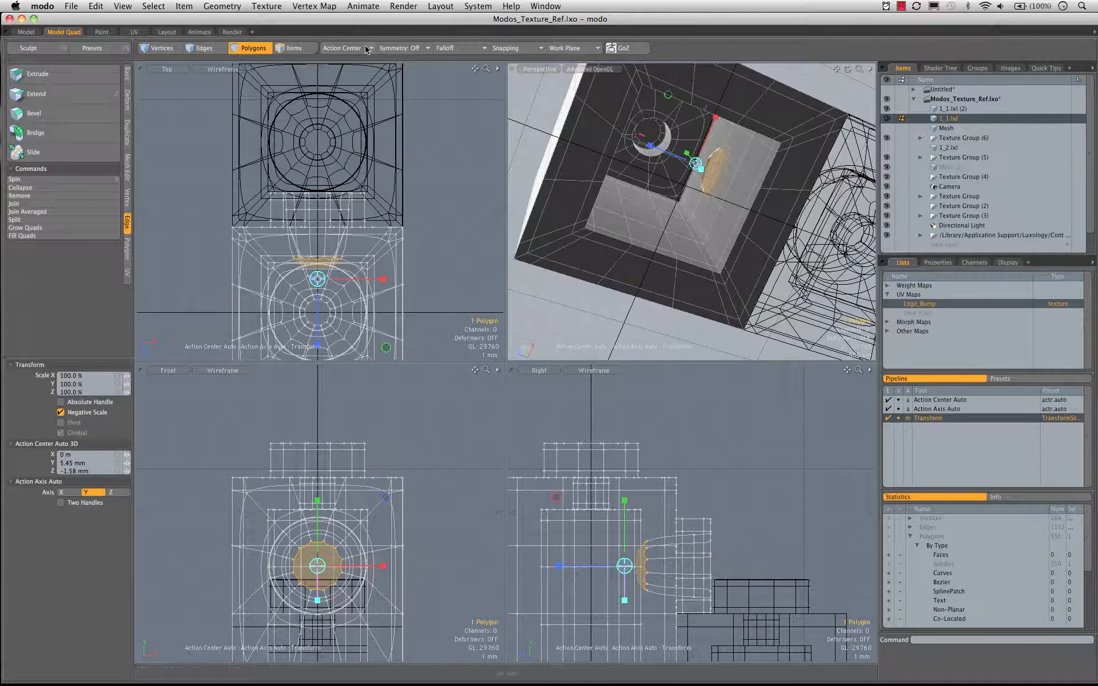
{"action": "left_click", "coordinate": [349, 58]}
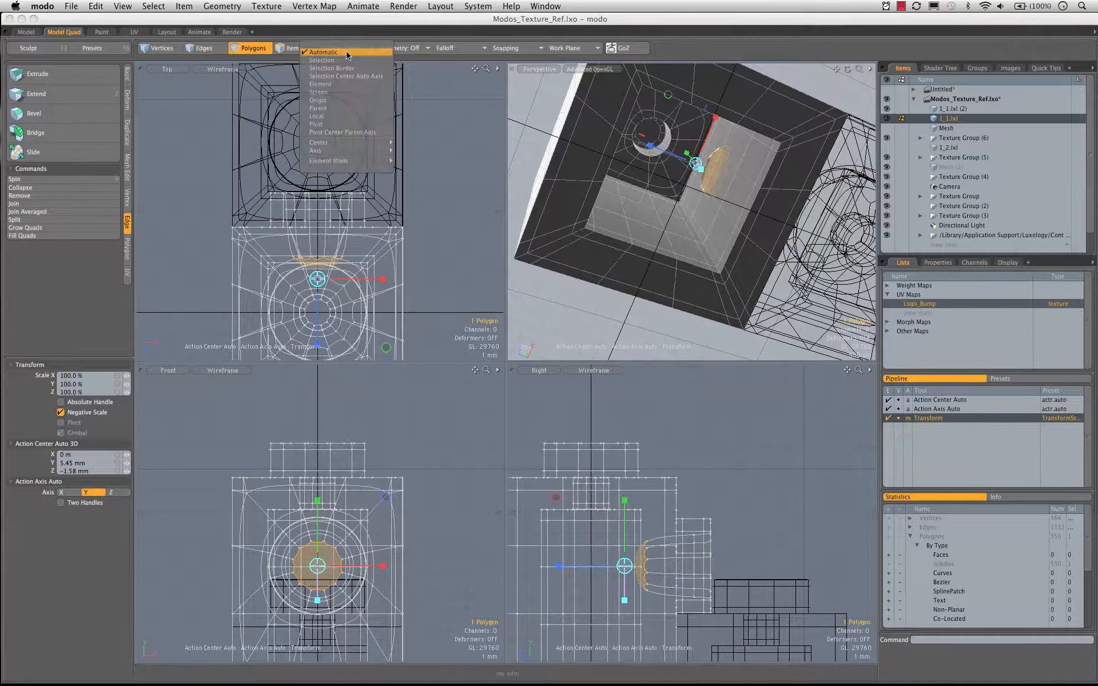
{"action": "left_click", "coordinate": [345, 88]}
{"action": "left_click", "coordinate": [746, 192]}
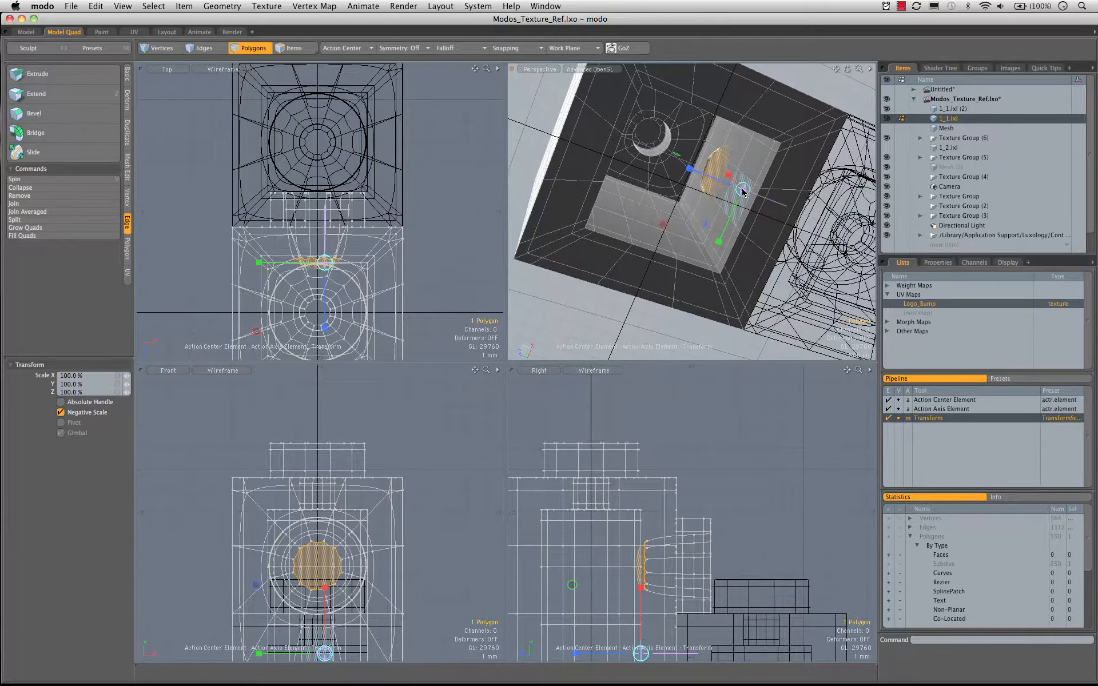
{"action": "left_click_drag", "start_coordinate": [744, 192], "coordinate": [690, 173], "text": "alt"}
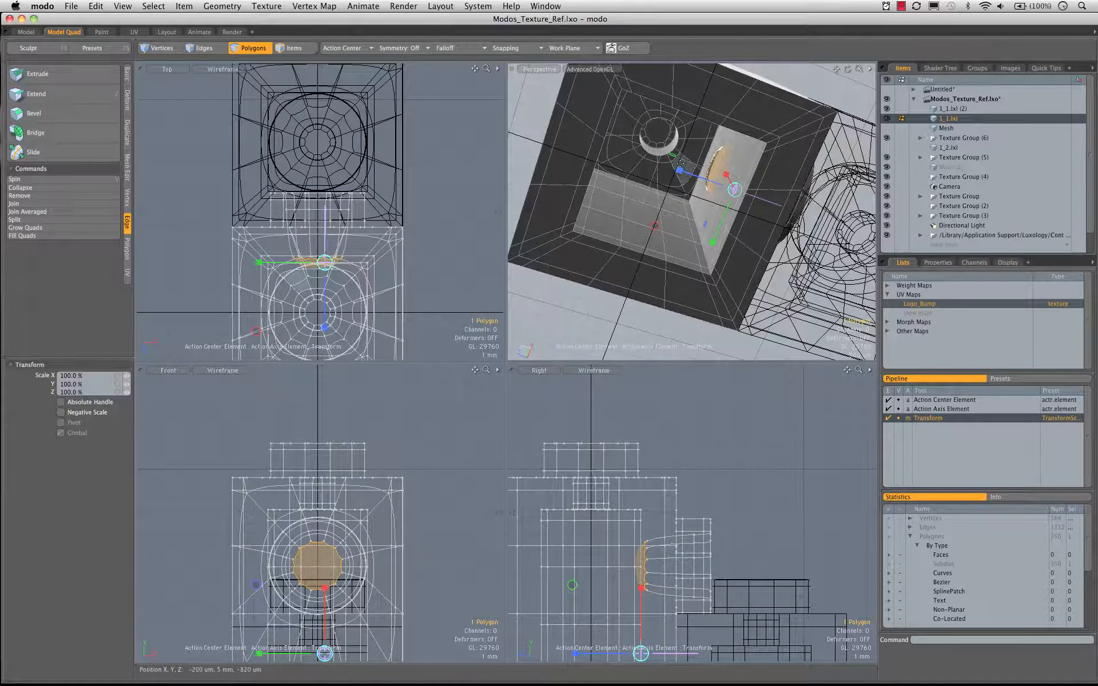
{"action": "left_click_drag", "start_coordinate": [680, 173], "coordinate": [669, 149]}
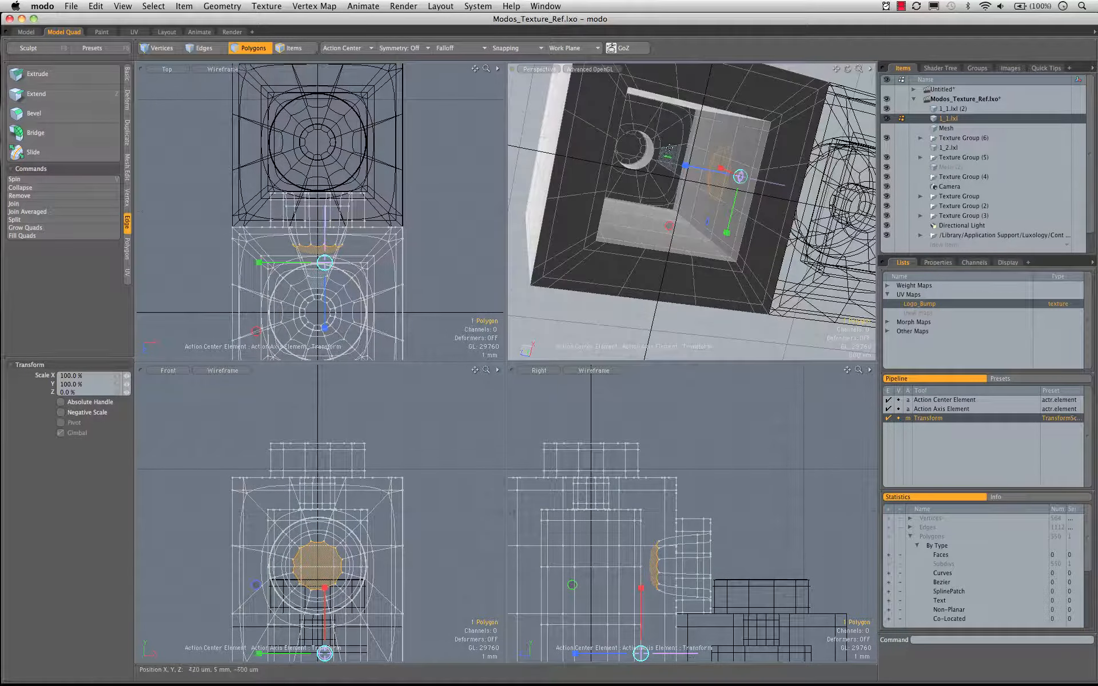
{"action": "key", "text": "space"}
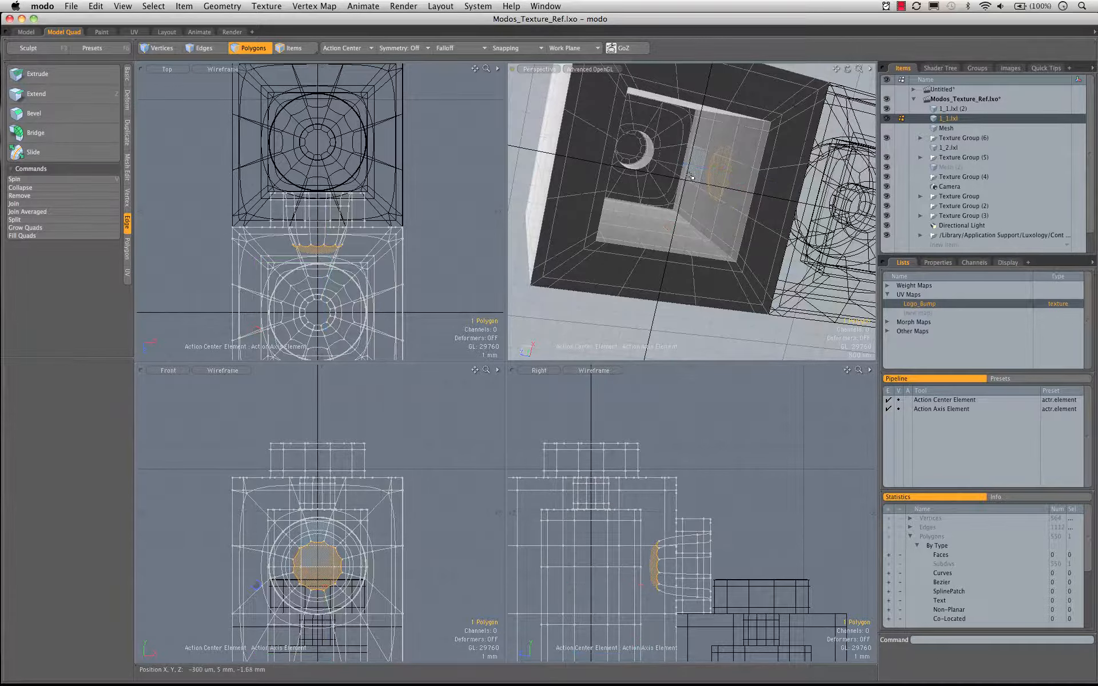
Step: Delete the flattened polygon at the end of the stud hole and the block of inner cavity wall polygons facing it
{"action": "key", "text": "Delete"}
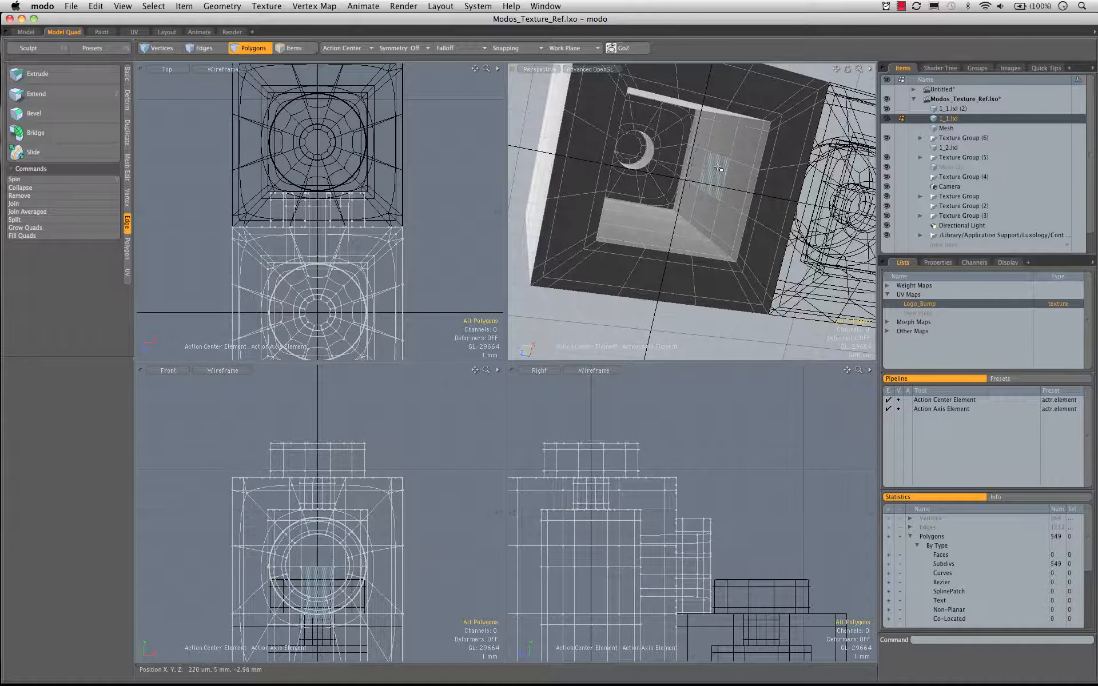
{"action": "mouse_move", "coordinate": [702, 166]}
{"action": "left_mouse_down", "text": "alt"}
{"action": "mouse_move", "coordinate": [754, 163]}
{"action": "mouse_move", "coordinate": [714, 171]}
{"action": "left_mouse_up", "text": "alt"}
{"action": "key", "text": "shift+Up"}
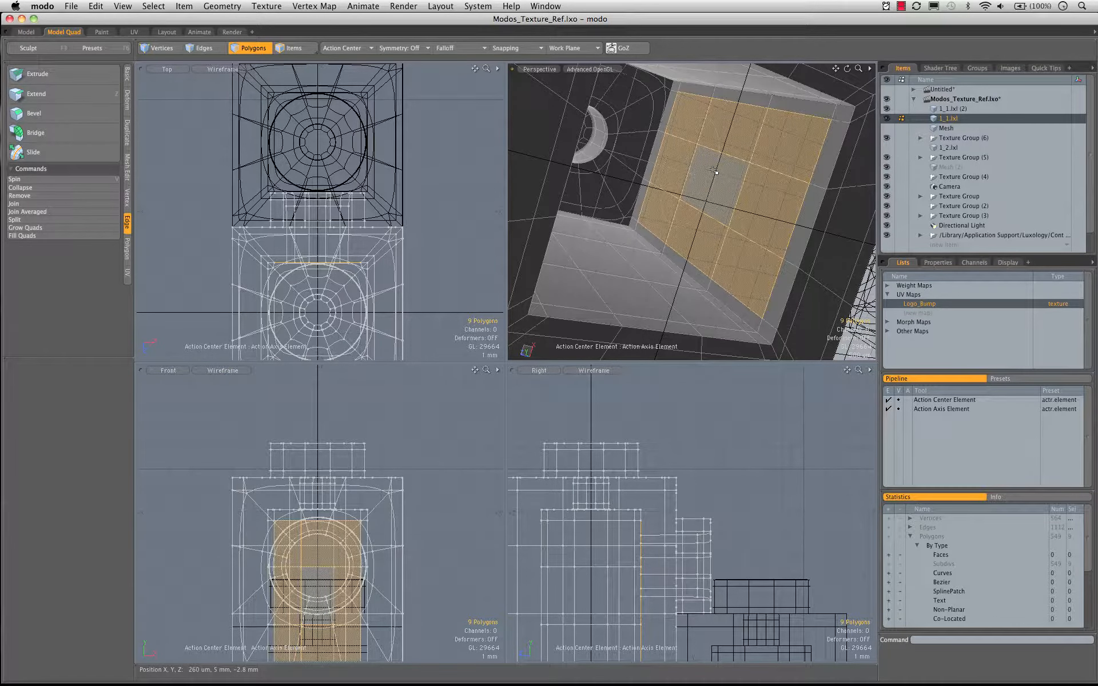
{"action": "key", "text": "Delete"}
Step: Bridge the stud hole's inner edge loop to the border loop of the open cavity wall, using Reverse Direction
{"action": "key", "text": "2"}
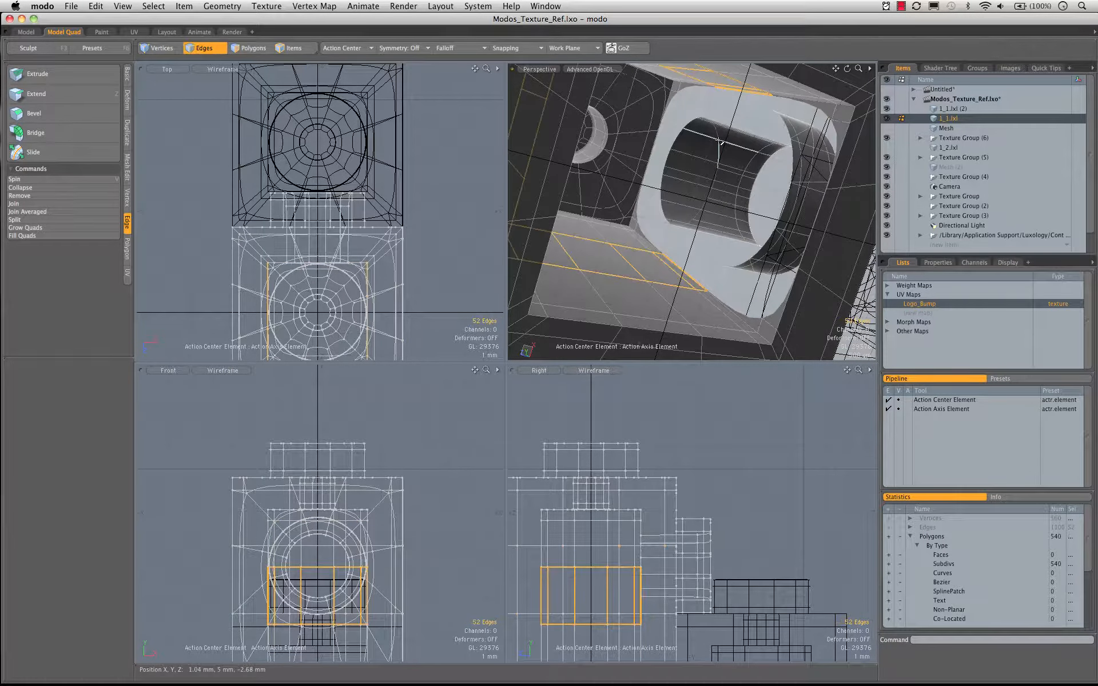
{"action": "double_click", "coordinate": [715, 132]}
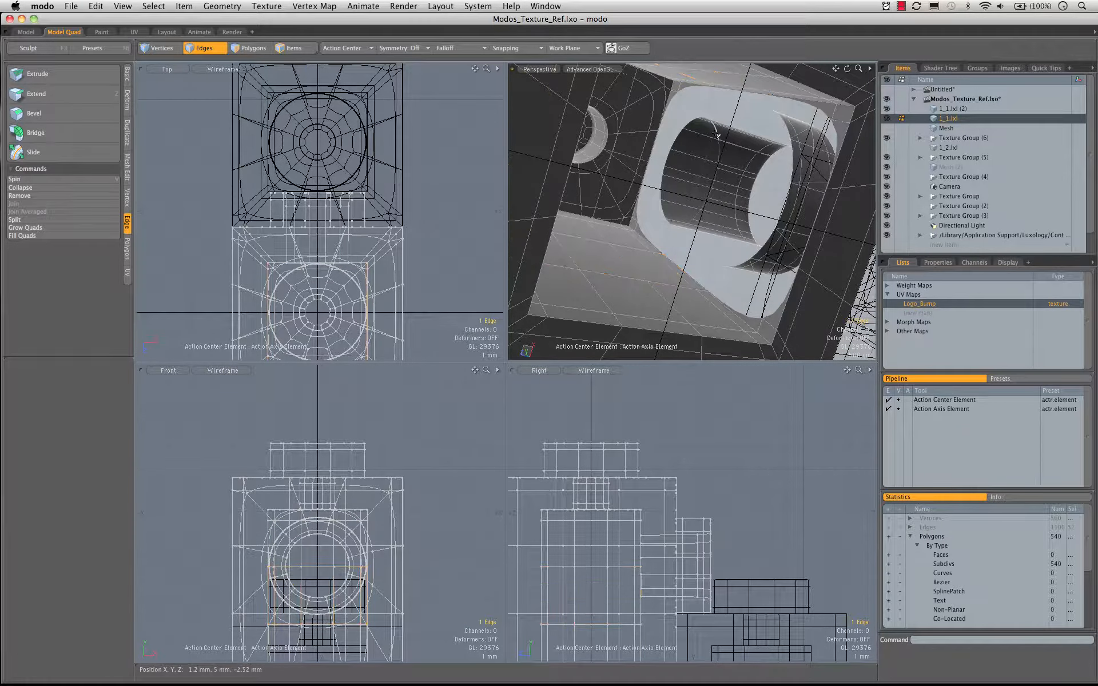
{"action": "double_click", "coordinate": [824, 112], "text": "shift"}
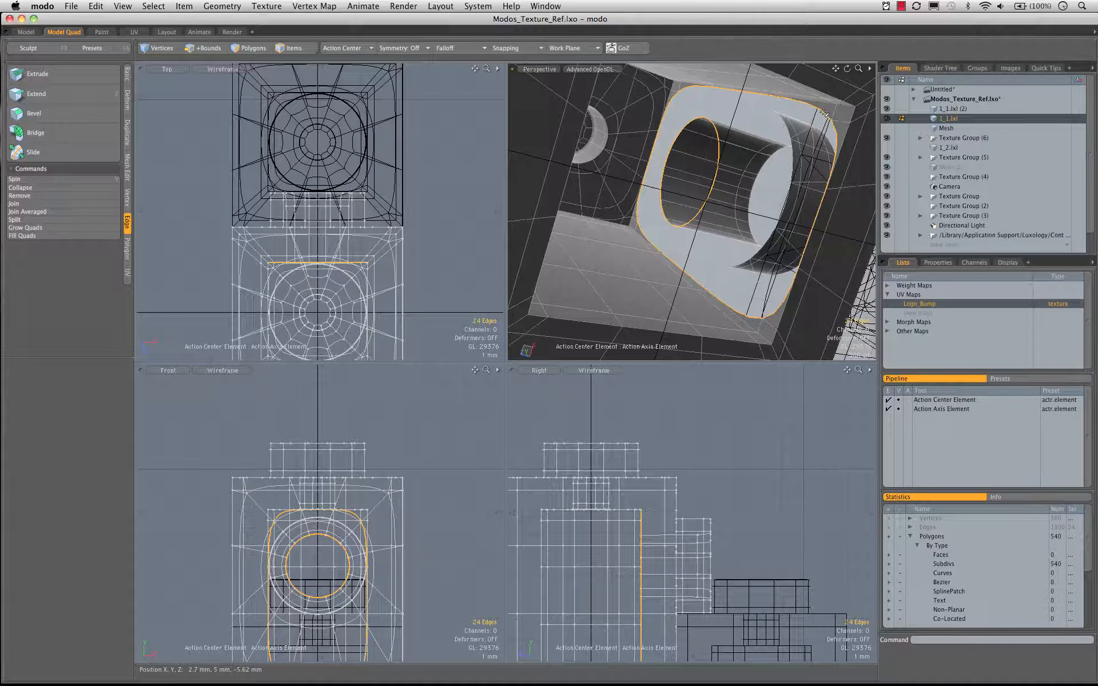
{"action": "left_click", "coordinate": [35, 133]}
{"action": "left_click", "coordinate": [626, 143]}
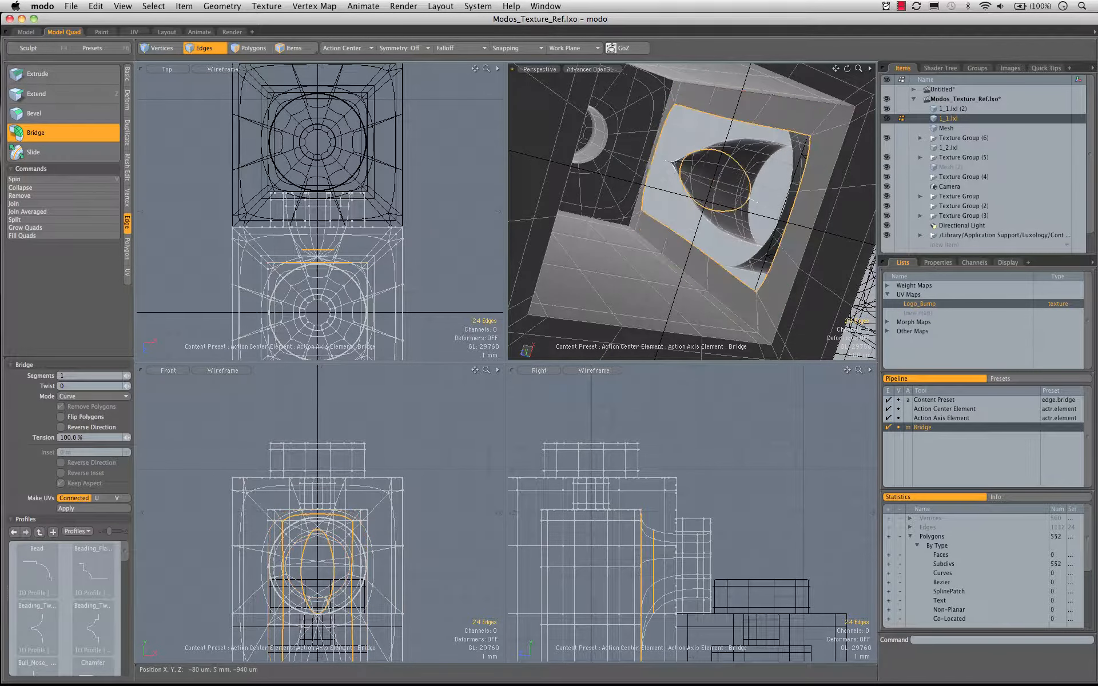
{"action": "left_click", "coordinate": [86, 427]}
Step: Loop slice the bridged cavity wall polygons and the inner wall of the side stud's hole
{"action": "left_click_drag", "start_coordinate": [702, 234], "coordinate": [810, 139], "text": "alt"}
{"action": "key", "text": "space"}
{"action": "key", "text": "space"}
{"action": "key", "text": "alt+c"}
{"action": "key", "text": "space"}
{"action": "key", "text": "alt+c"}
{"action": "left_click", "coordinate": [732, 125]}
{"action": "key", "text": "space"}
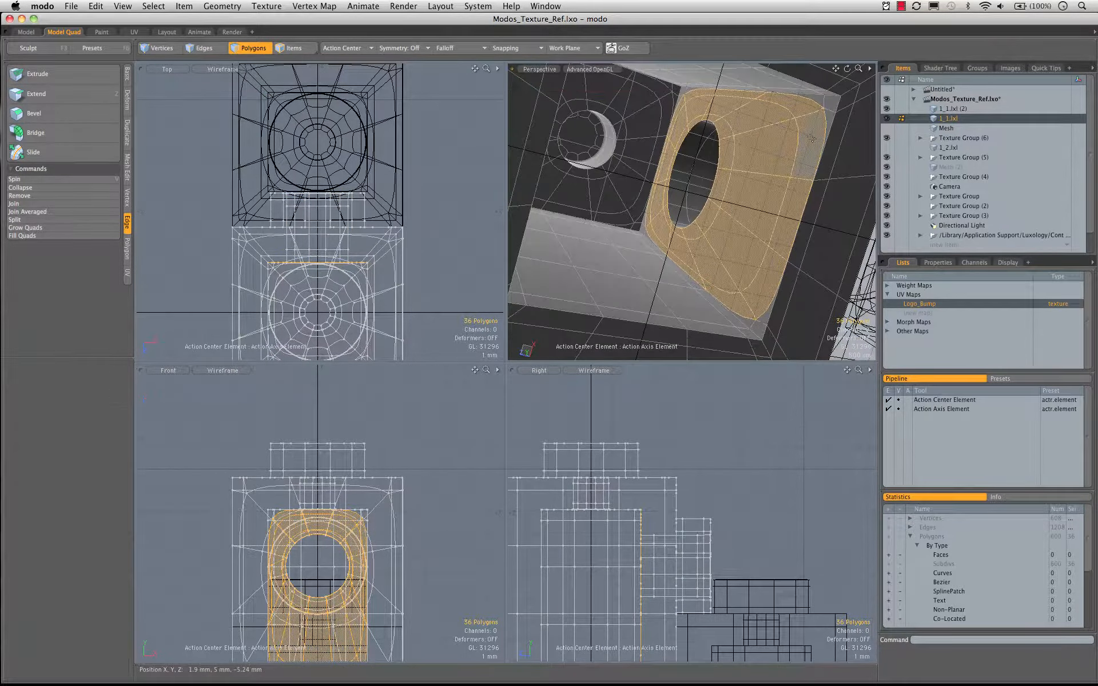
Step: Remove the surplus edge loop near the outer border of the bridged cavity wall
{"action": "key", "text": "2"}
{"action": "double_click", "coordinate": [800, 138]}
{"action": "key", "text": "BackSpace"}
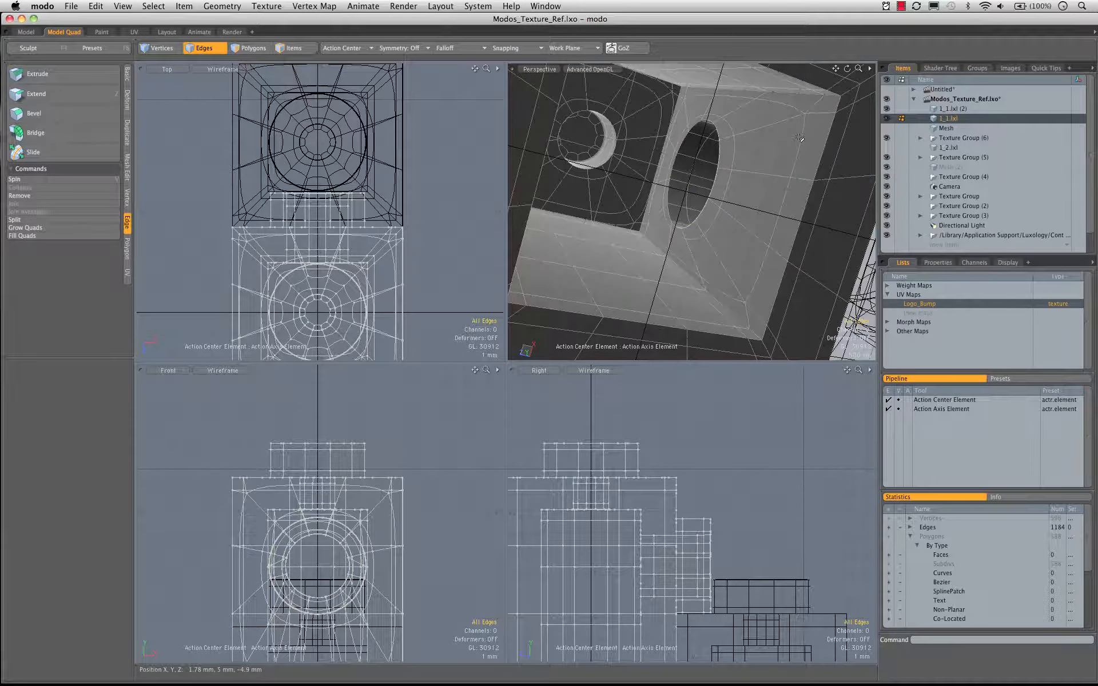
Step: Switch to the single perspective layout and examine the hole running through the brick's side stud
{"action": "left_click_drag", "start_coordinate": [799, 139], "coordinate": [718, 161], "text": "alt"}
{"action": "left_click_drag", "start_coordinate": [656, 282], "coordinate": [743, 183], "text": "alt"}
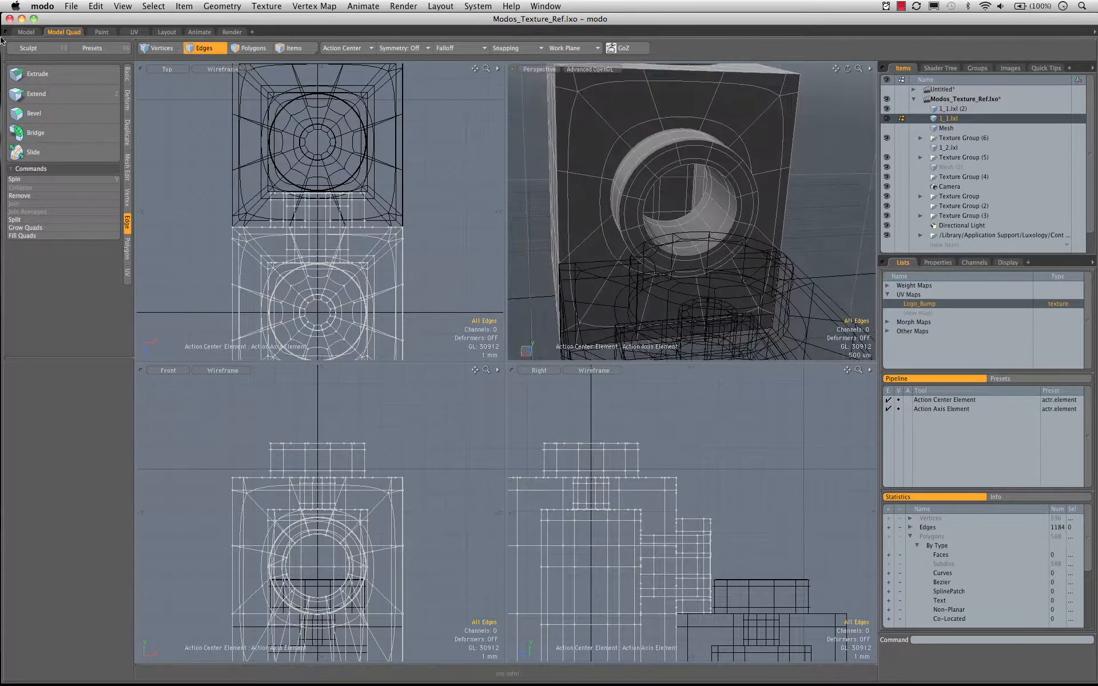
{"action": "left_click", "coordinate": [26, 32]}
{"action": "left_click_drag", "start_coordinate": [394, 366], "coordinate": [718, 297], "text": "alt"}
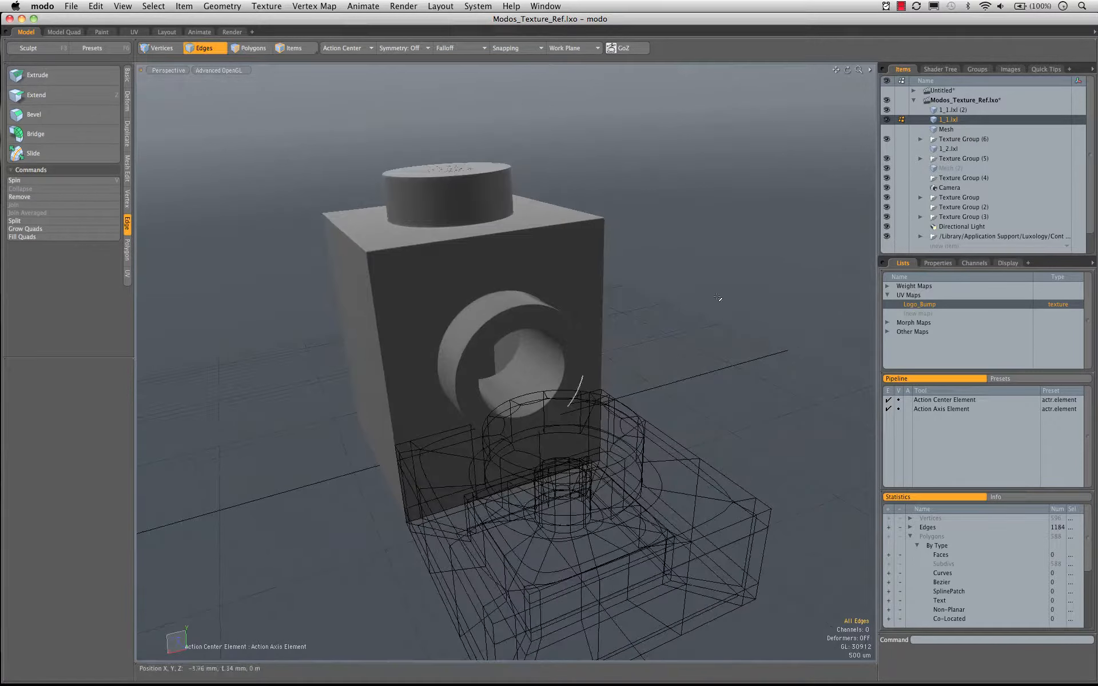
{"action": "mouse_move", "coordinate": [578, 366]}
{"action": "left_mouse_down", "text": "alt"}
{"action": "mouse_move", "coordinate": [417, 465]}
{"action": "mouse_move", "coordinate": [537, 429]}
{"action": "mouse_move", "coordinate": [595, 355]}
{"action": "left_mouse_up", "text": "alt"}
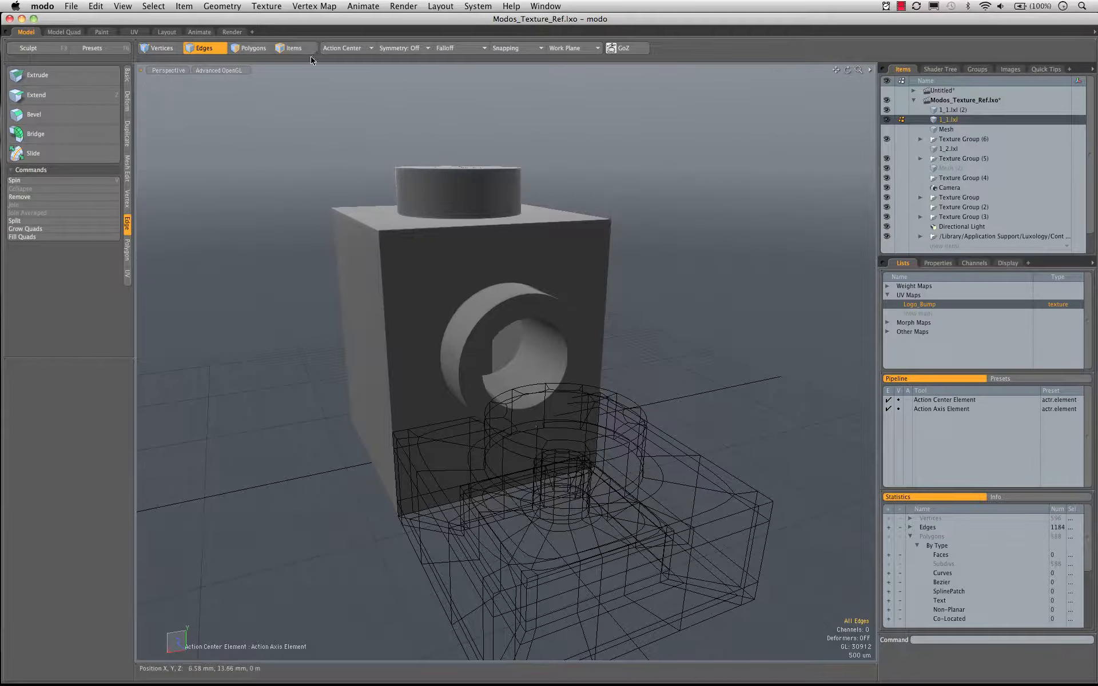
Step: Save the brick item as a mesh preset, changing 1_2 in the suggested file name to 1_1 and adding a SideHole label
{"action": "key", "text": "5"}
{"action": "left_click", "coordinate": [69, 5]}
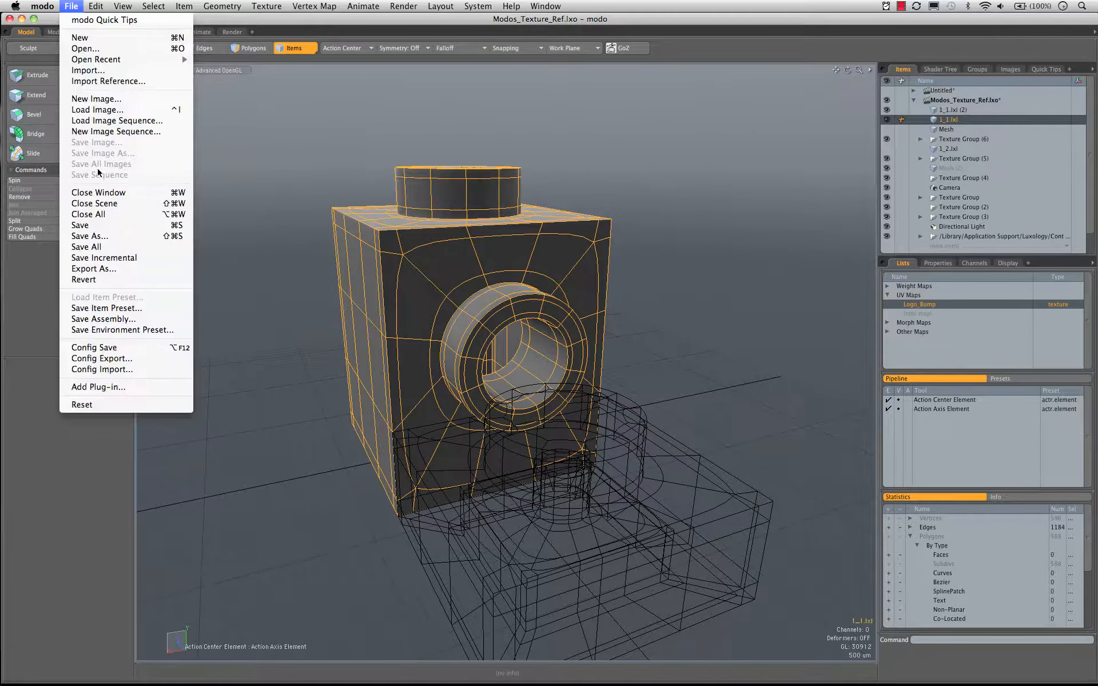
{"action": "left_click", "coordinate": [127, 311]}
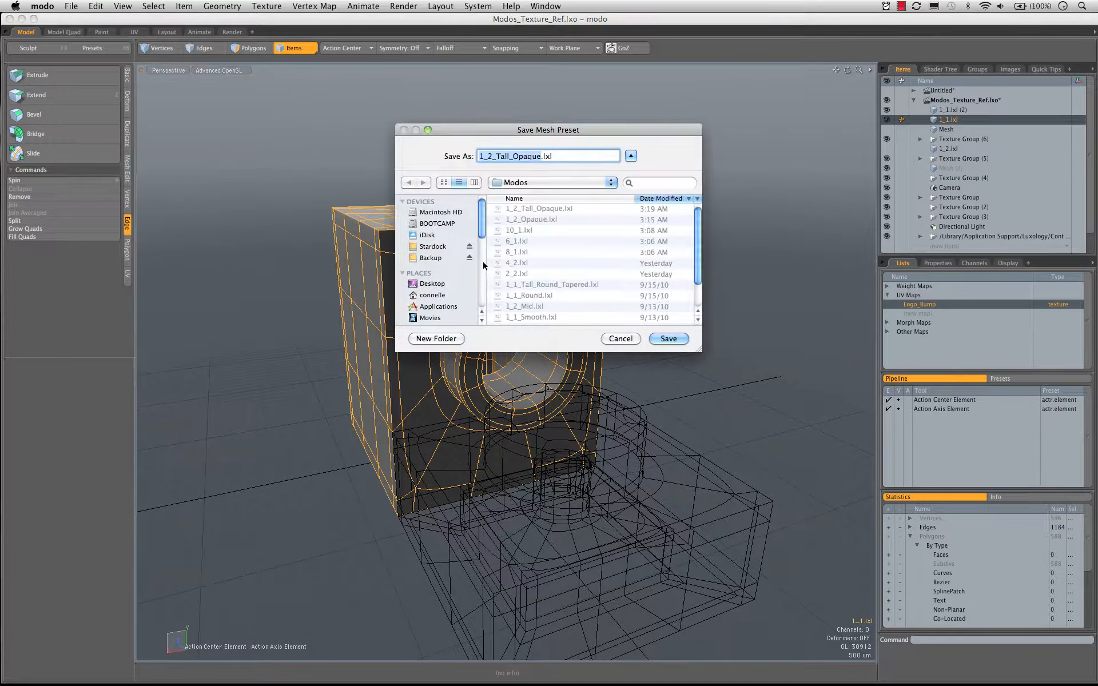
{"action": "left_click", "coordinate": [492, 157]}
{"action": "key", "text": "BackSpace"}
{"action": "type", "text": "1"}
{"action": "type", "text": "SideHol"}
{"action": "left_click", "coordinate": [665, 339]}
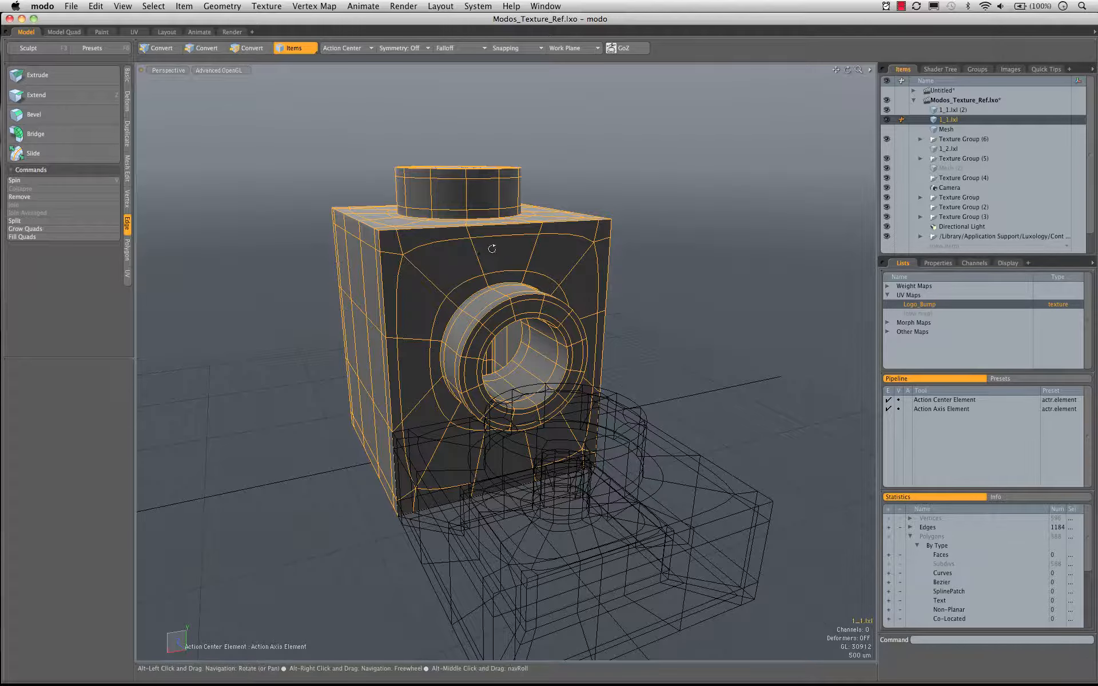
Step: Delete the 1_1.lxl and 1_1.lxl (2) item material groups from the Shader Tree
{"action": "left_click", "coordinate": [940, 69]}
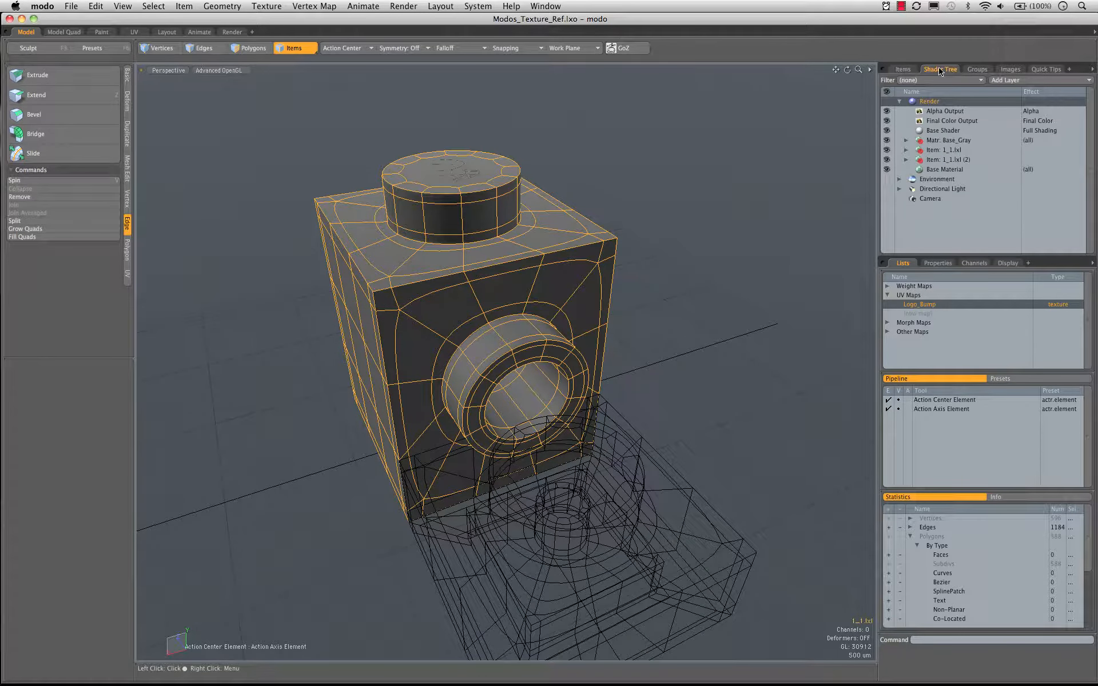
{"action": "left_click", "coordinate": [938, 150]}
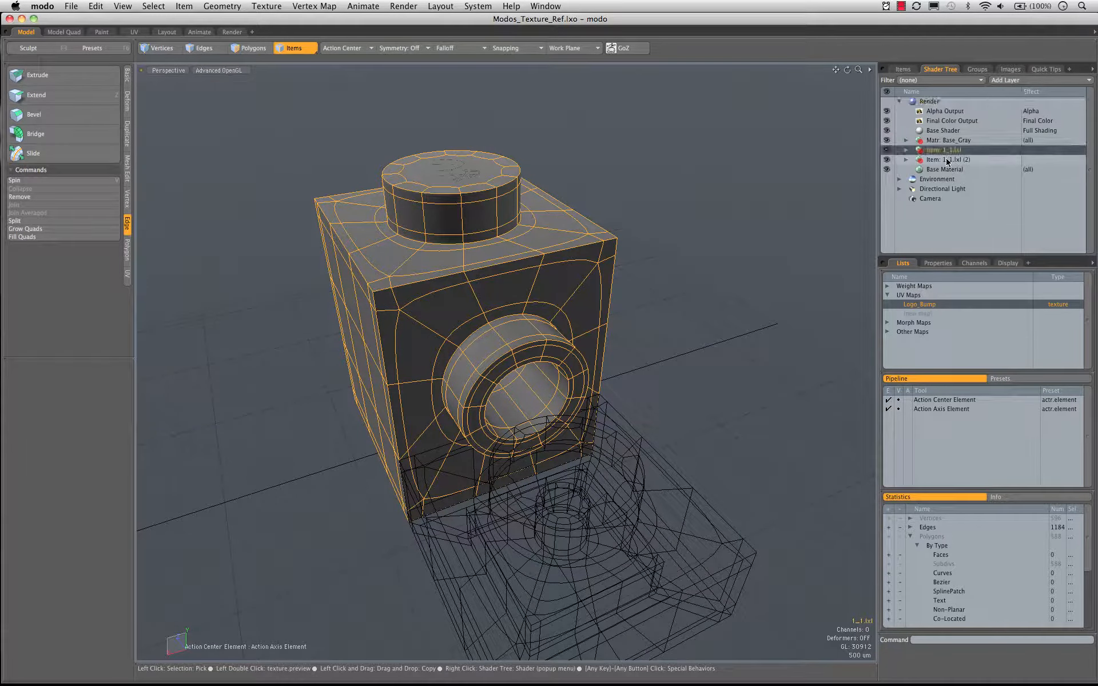
{"action": "left_click", "coordinate": [938, 160], "text": "shift"}
{"action": "right_click", "coordinate": [927, 159]}
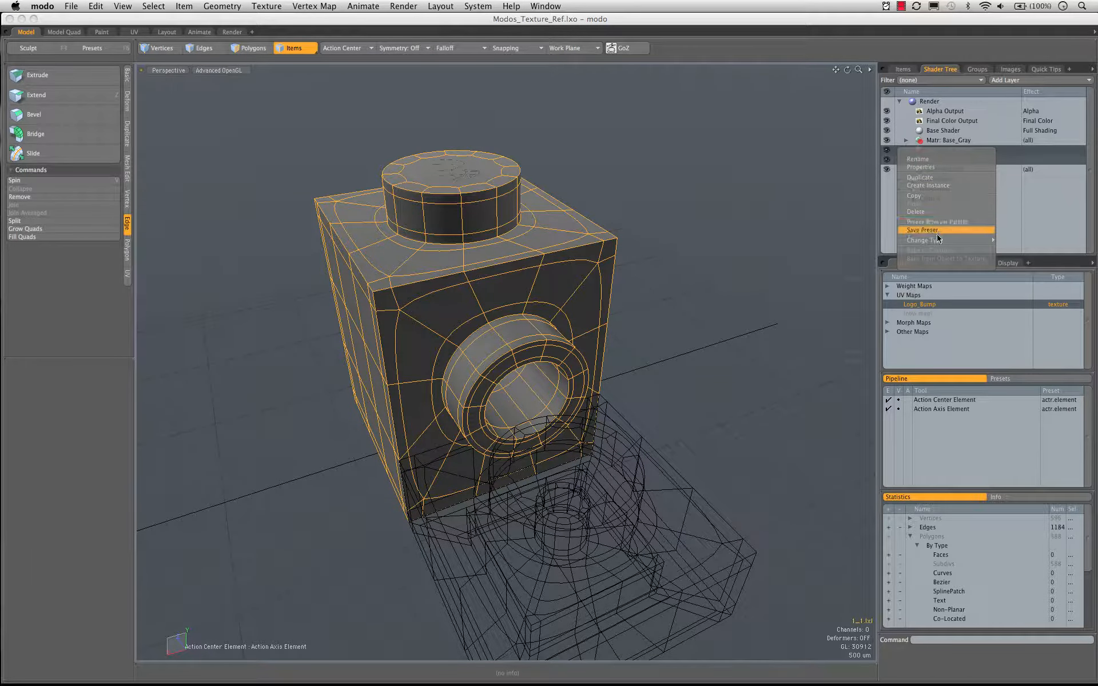
{"action": "left_click", "coordinate": [916, 212]}
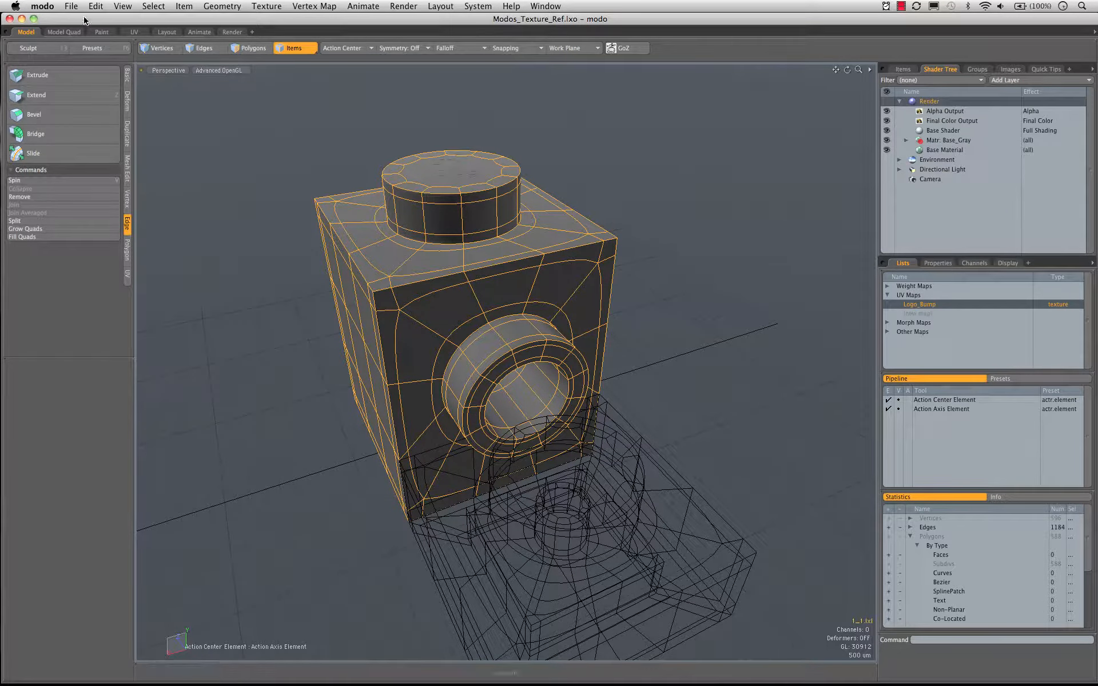
Step: Switch from the Shader Tree to the item list and select the 1_1.lxl mesh item of the tall brick
{"action": "left_click", "coordinate": [68, 6]}
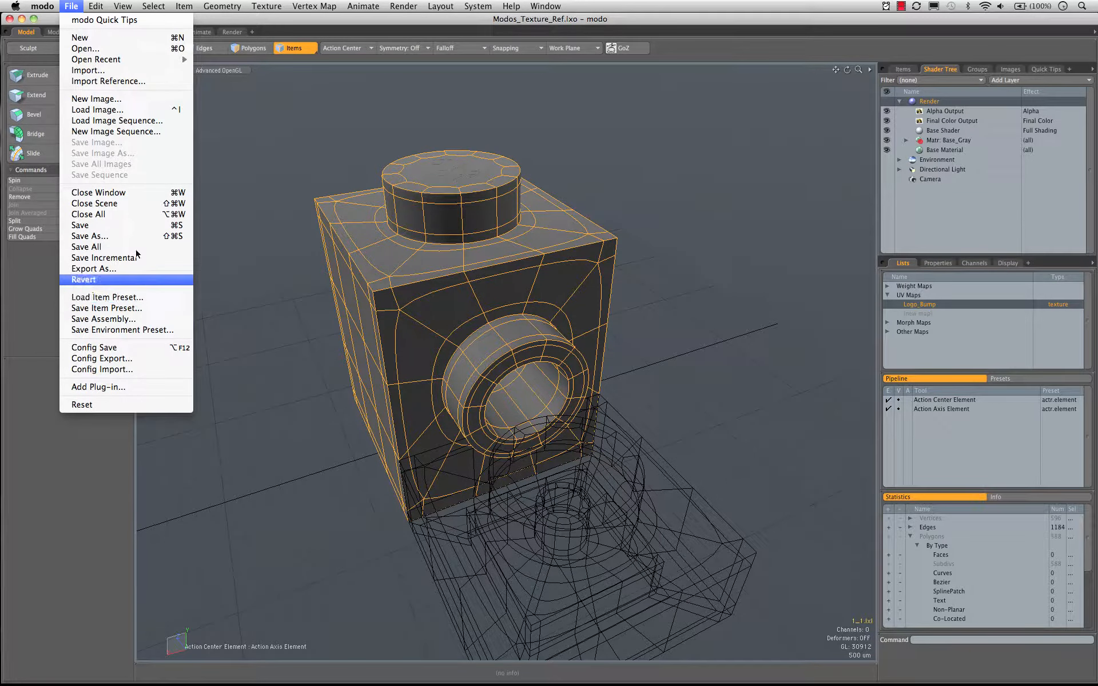
{"action": "left_click", "coordinate": [801, 4]}
{"action": "left_click", "coordinate": [903, 70]}
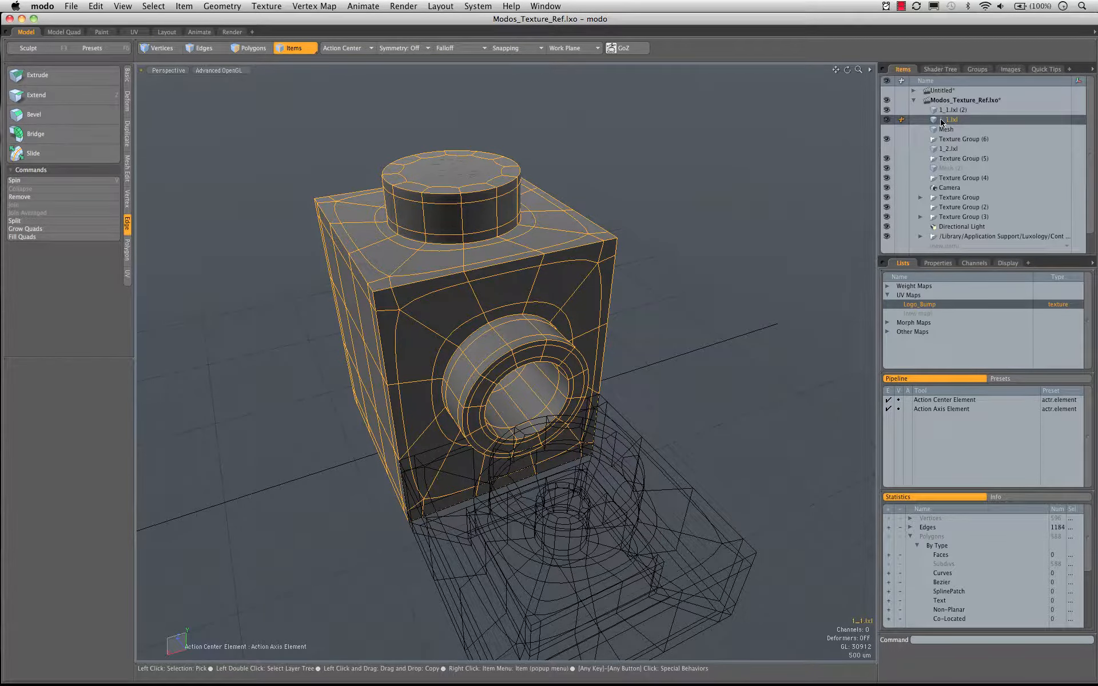
{"action": "left_click", "coordinate": [942, 122]}
{"action": "double_click", "coordinate": [943, 121]}
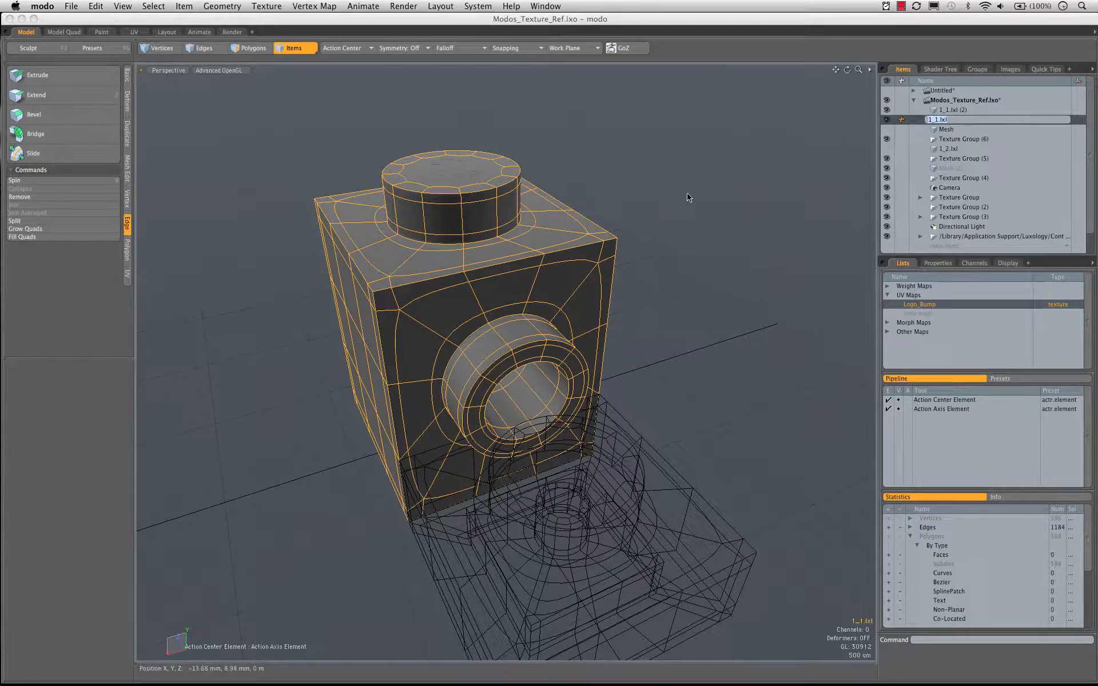
{"action": "left_click", "coordinate": [68, 6]}
{"action": "left_click", "coordinate": [69, 6]}
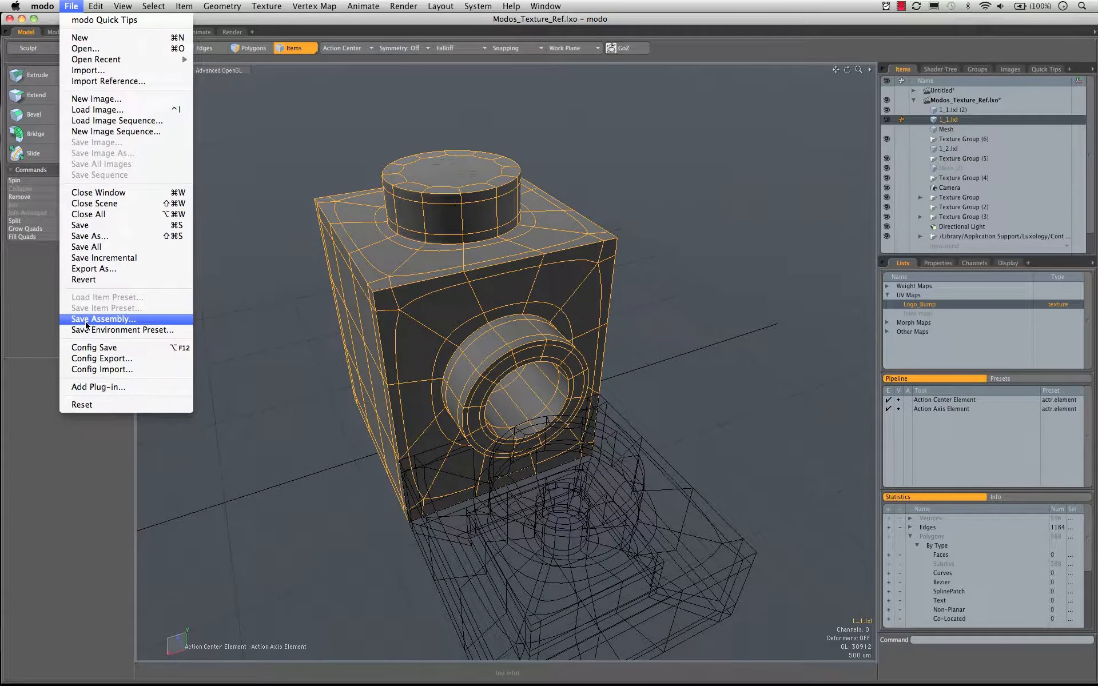
{"action": "left_click", "coordinate": [832, 120]}
{"action": "left_click", "coordinate": [949, 110]}
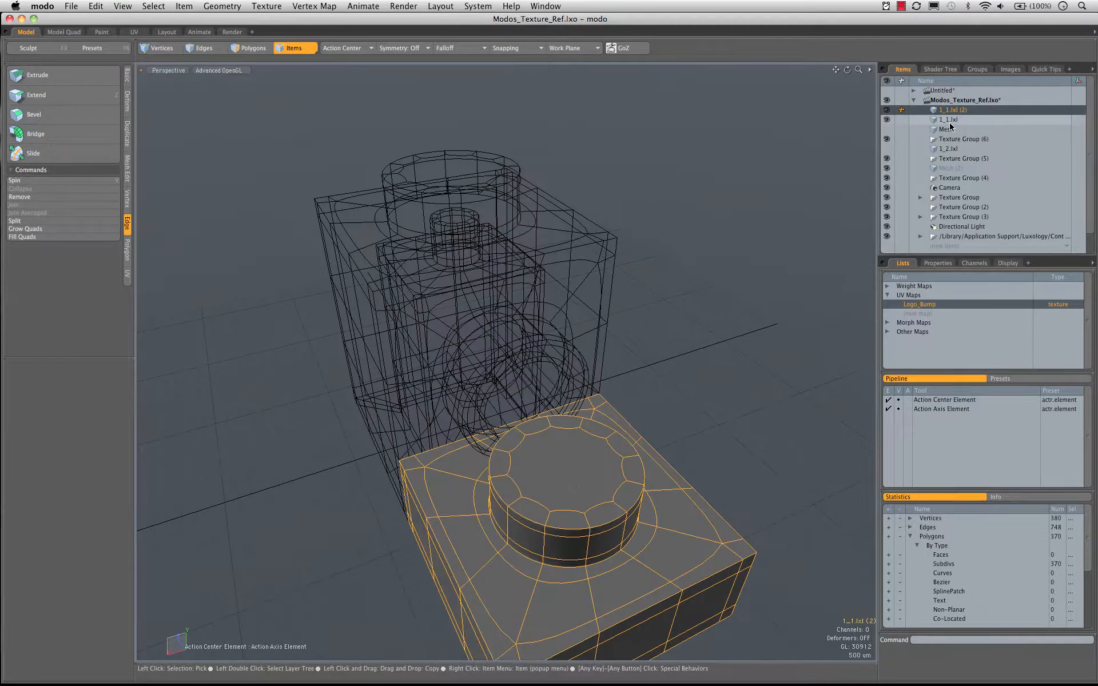
{"action": "left_click", "coordinate": [949, 119]}
Step: Save the selected brick as the mesh preset 1_1_Tall_SideHole.lxl in the Modos folder, replacing the existing file
{"action": "left_click", "coordinate": [71, 7]}
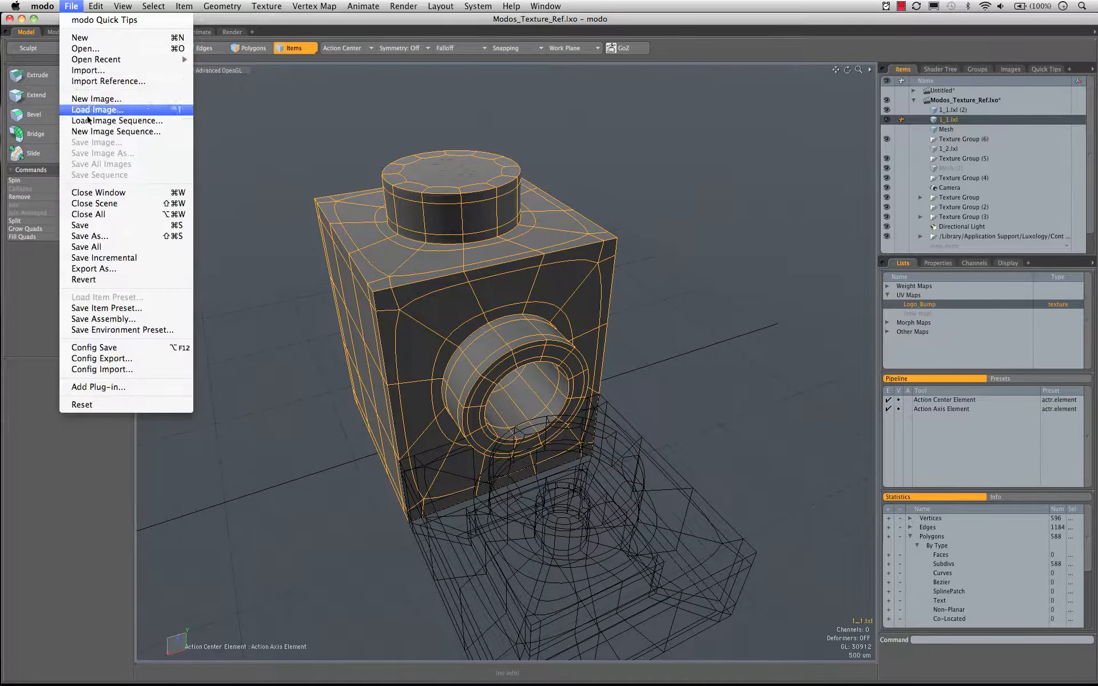
{"action": "left_click", "coordinate": [106, 308]}
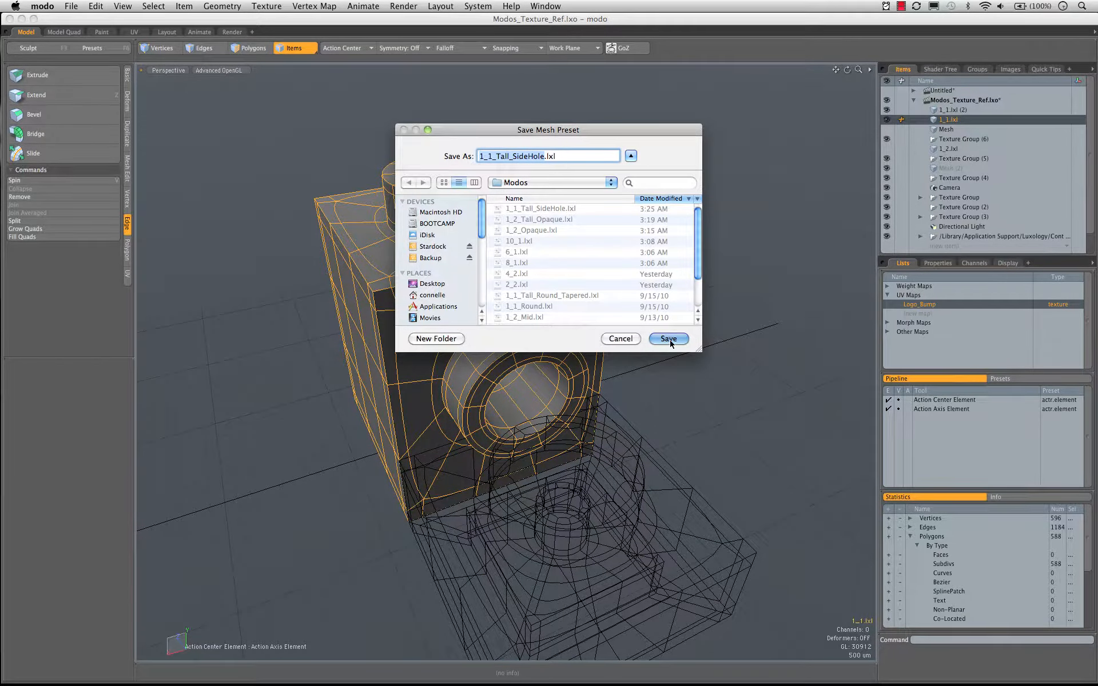
{"action": "left_click", "coordinate": [668, 338]}
{"action": "left_click", "coordinate": [635, 207]}
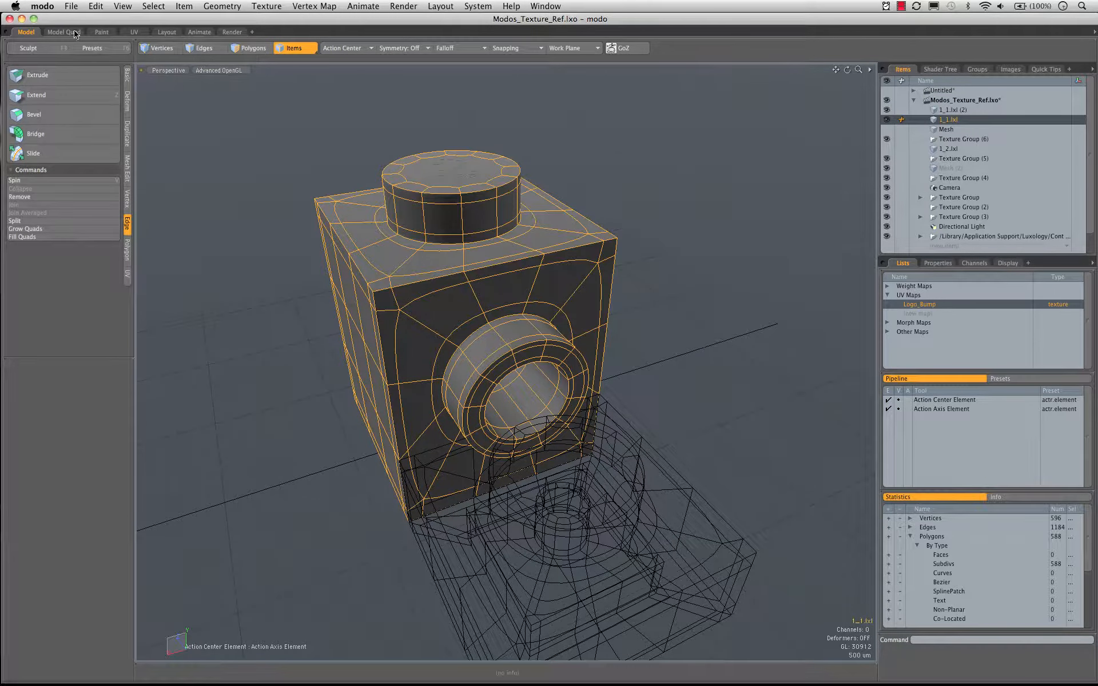
Step: In the Layout workspace, set the action center to Origin and rotate the brick item about Y, turning its side stud to the adjacent visible side
{"action": "left_click", "coordinate": [160, 35]}
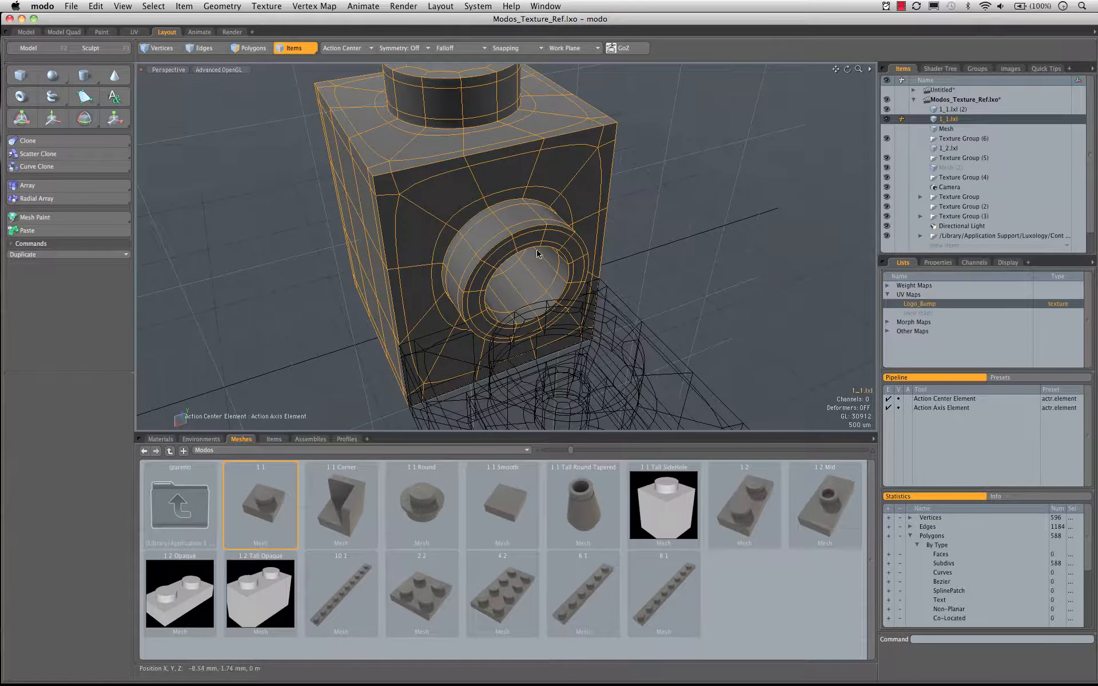
{"action": "mouse_move", "coordinate": [538, 251]}
{"action": "left_mouse_down", "text": "ctrl+alt"}
{"action": "mouse_move", "coordinate": [486, 252]}
{"action": "mouse_move", "coordinate": [590, 202]}
{"action": "mouse_move", "coordinate": [538, 266]}
{"action": "left_mouse_up", "text": "ctrl+alt"}
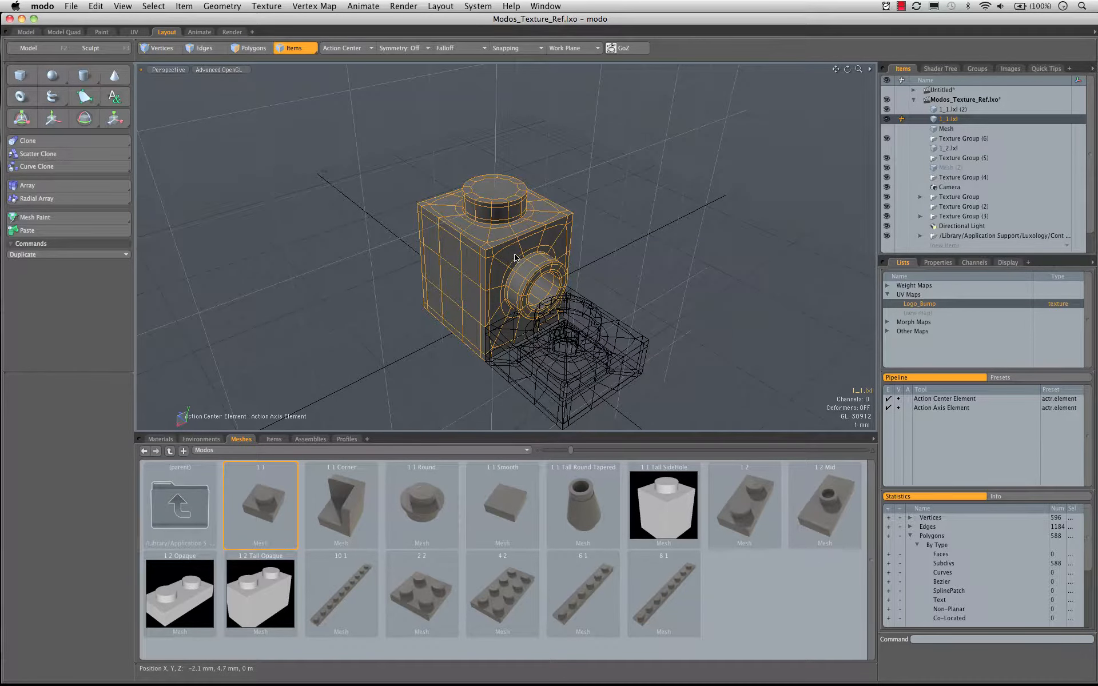
{"action": "key", "text": "y"}
{"action": "left_click", "coordinate": [343, 48]}
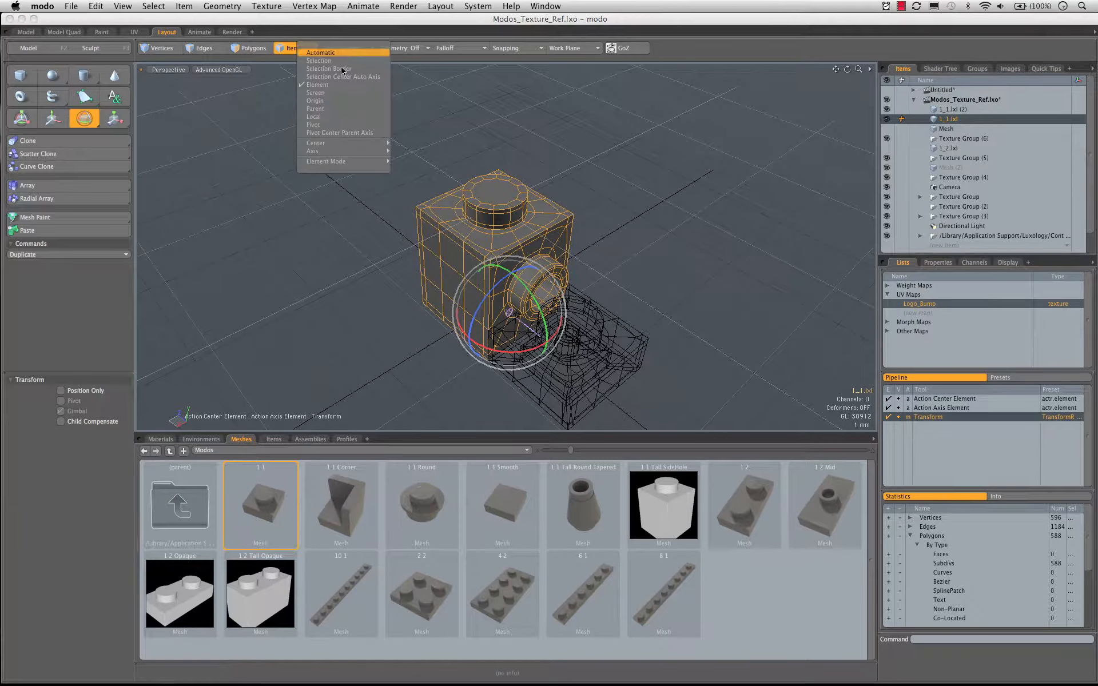
{"action": "left_click", "coordinate": [337, 101]}
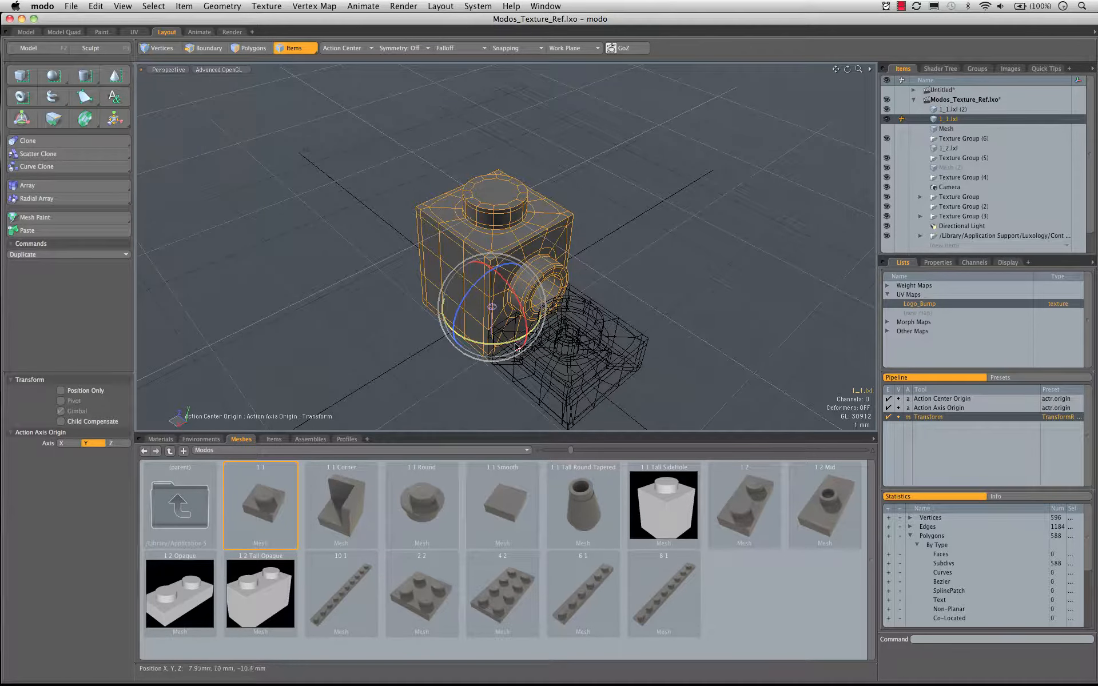
{"action": "left_click_drag", "start_coordinate": [515, 340], "coordinate": [448, 328], "text": "ctrl"}
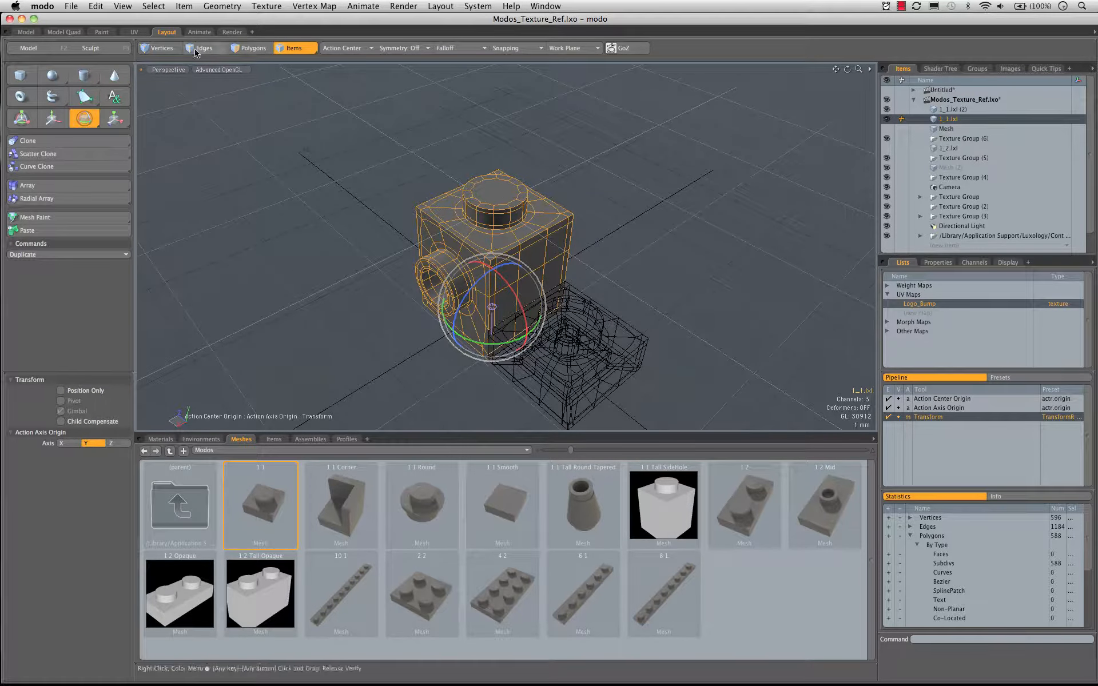
{"action": "key", "text": "space"}
{"action": "left_click", "coordinate": [355, 170]}
{"action": "left_click", "coordinate": [432, 221]}
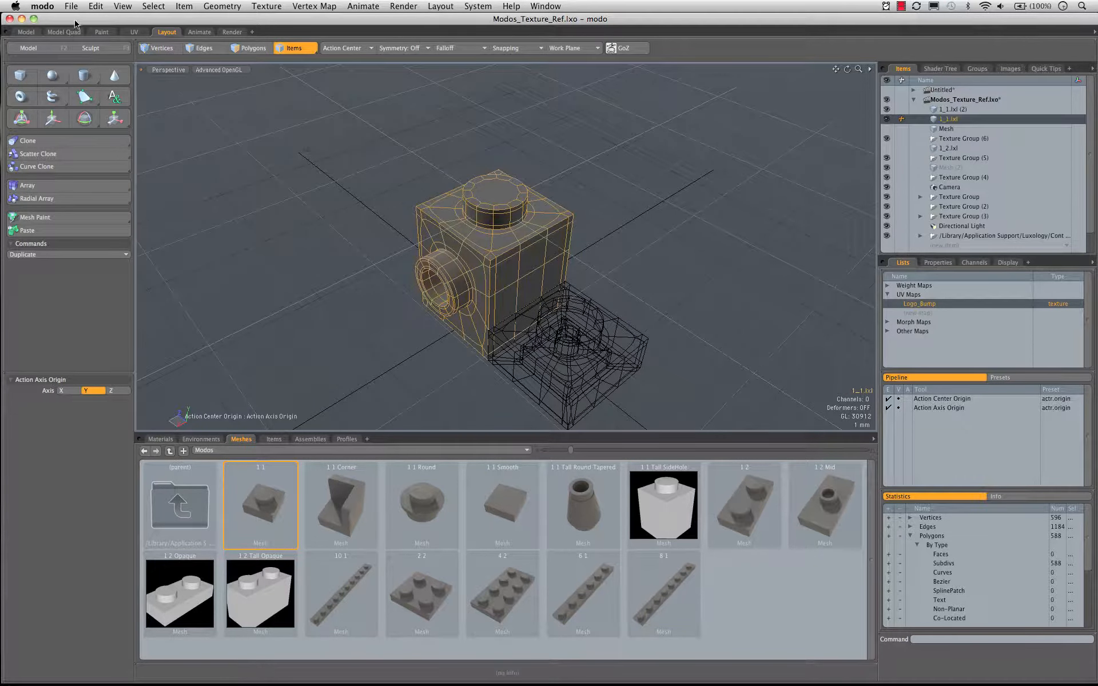
Step: Save the rotated brick item over the existing 1_1_Tall_SideHole.lxl mesh preset
{"action": "left_click", "coordinate": [69, 8]}
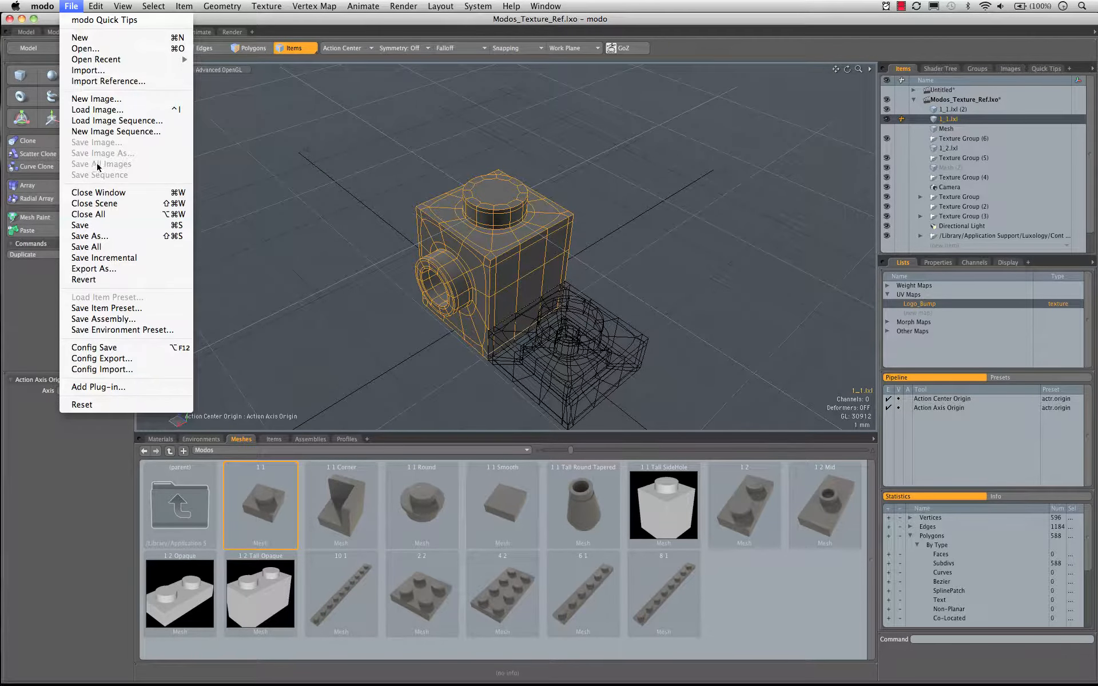
{"action": "left_click", "coordinate": [121, 309]}
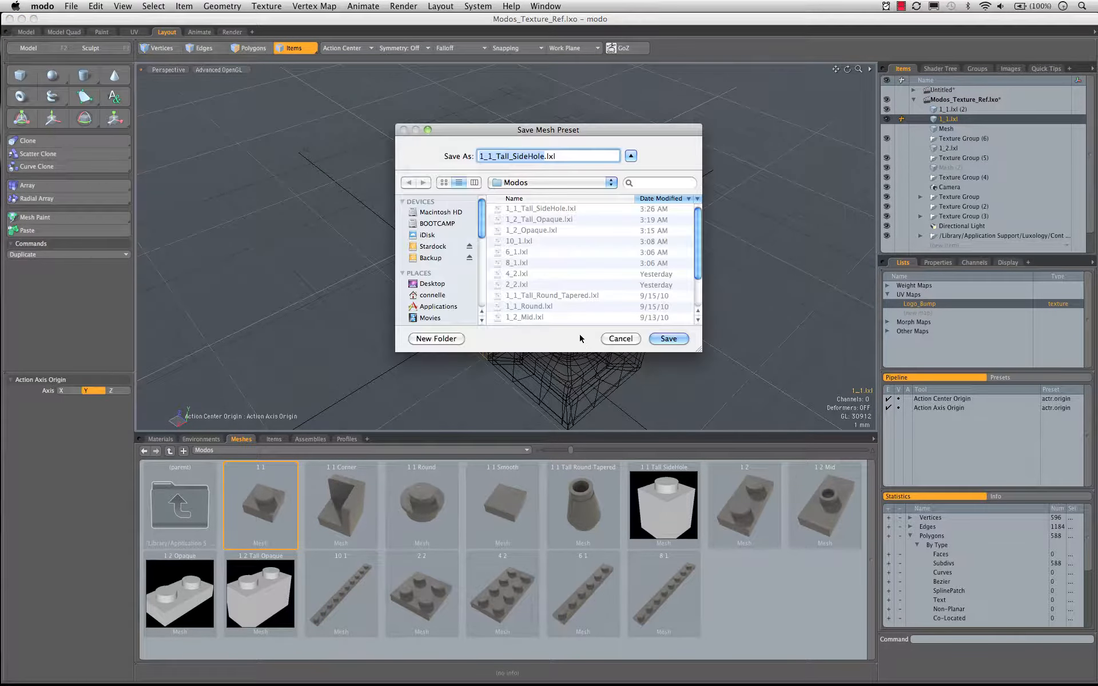
{"action": "left_click", "coordinate": [681, 343]}
{"action": "left_click", "coordinate": [641, 209]}
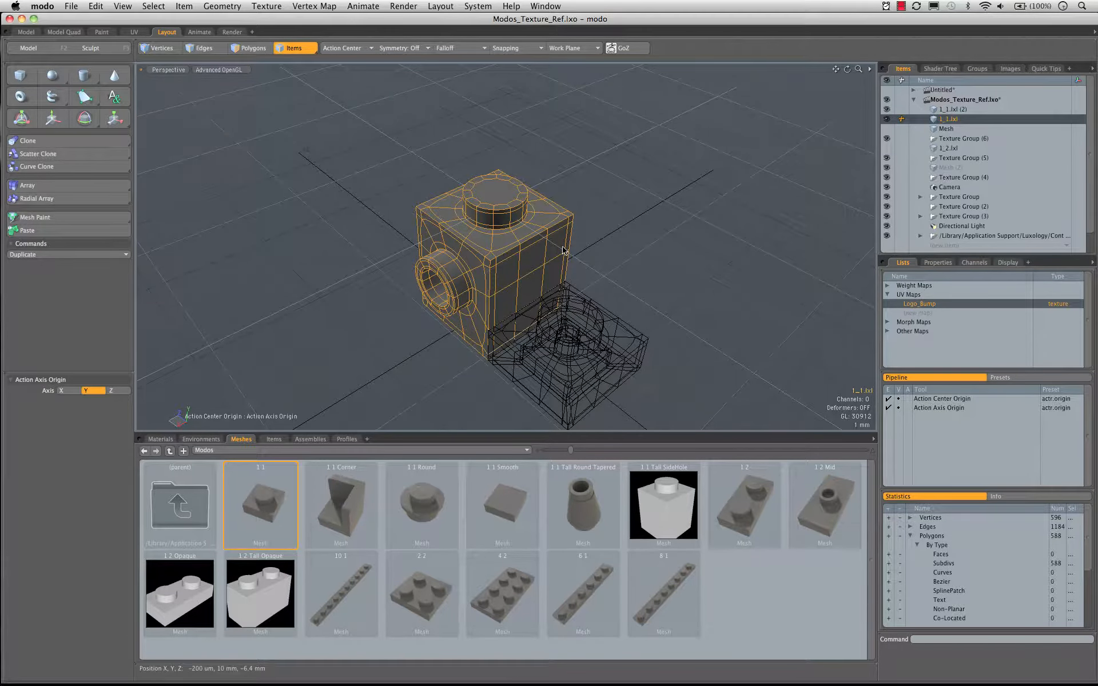
Step: Rotate the brick item about Y until its side stud faces away, and replace the 1_1_Tall_SideHole.lxl mesh preset with it
{"action": "key", "text": "y"}
{"action": "left_click_drag", "start_coordinate": [504, 346], "coordinate": [468, 329]}
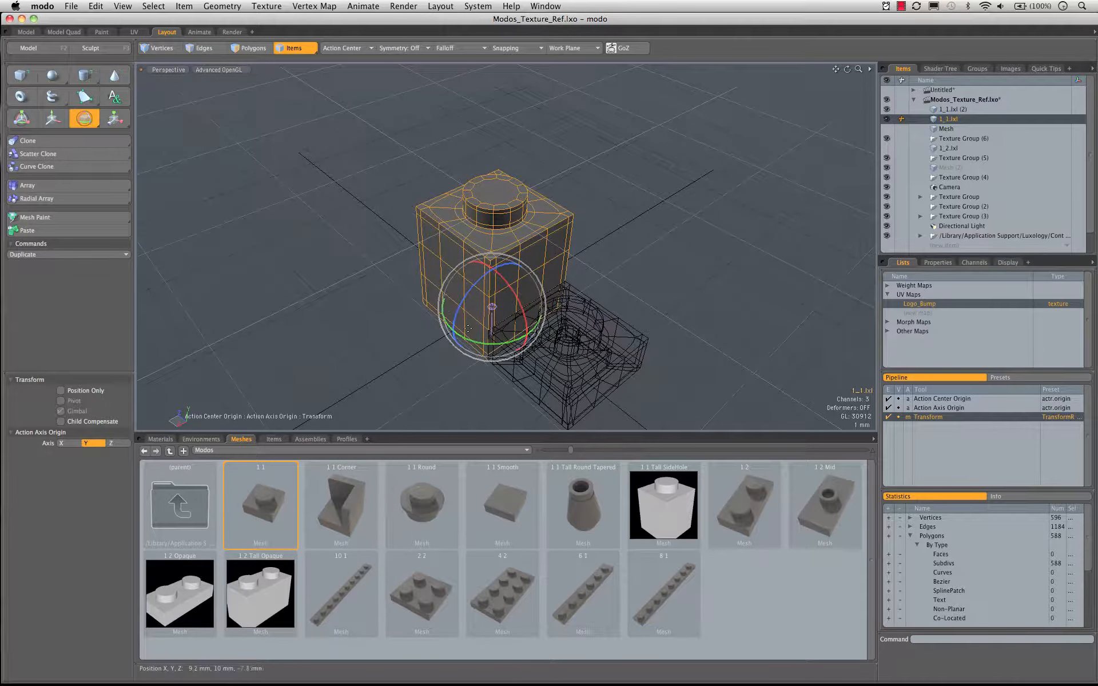
{"action": "left_click", "coordinate": [71, 6]}
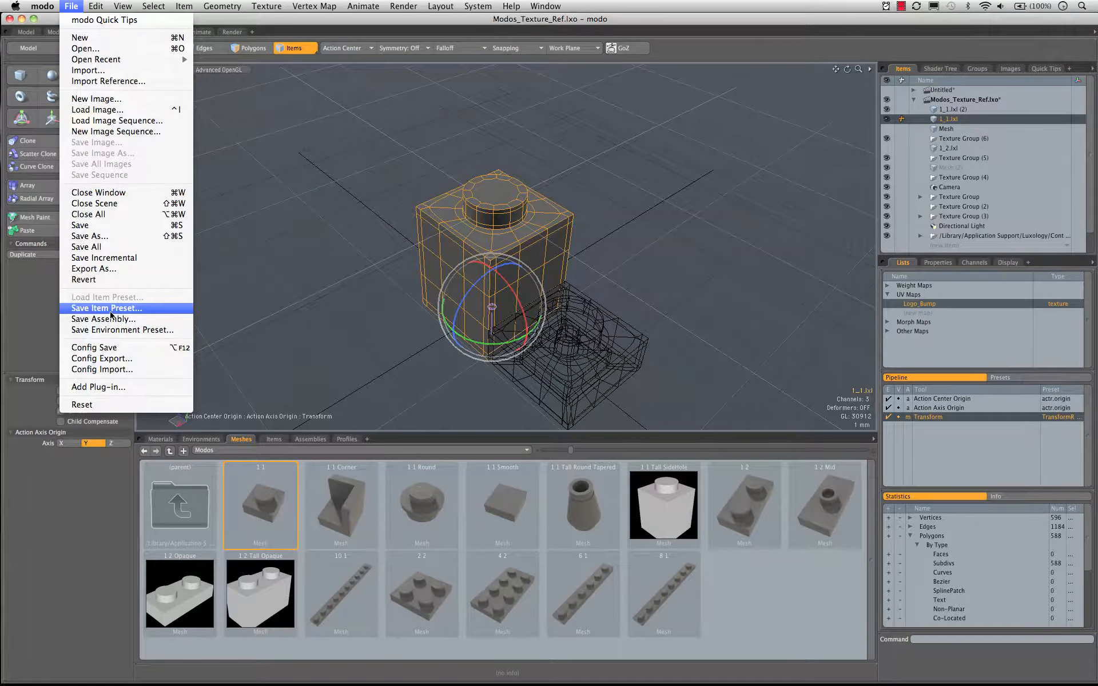
{"action": "left_click", "coordinate": [112, 308]}
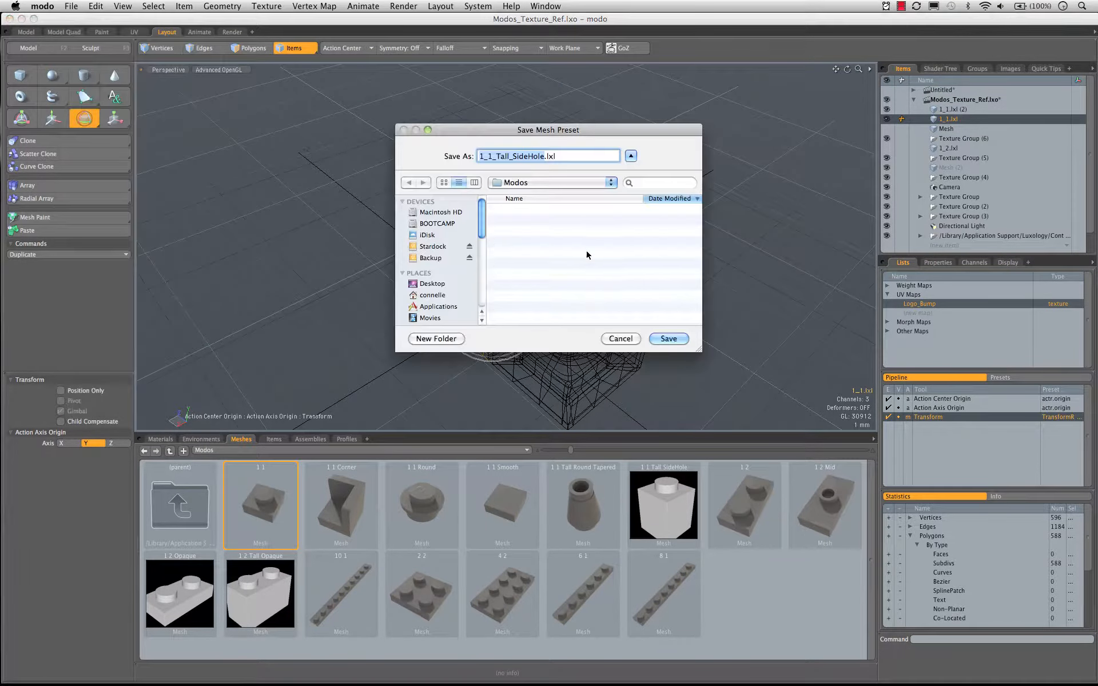
{"action": "left_click", "coordinate": [669, 338]}
{"action": "left_click", "coordinate": [629, 210]}
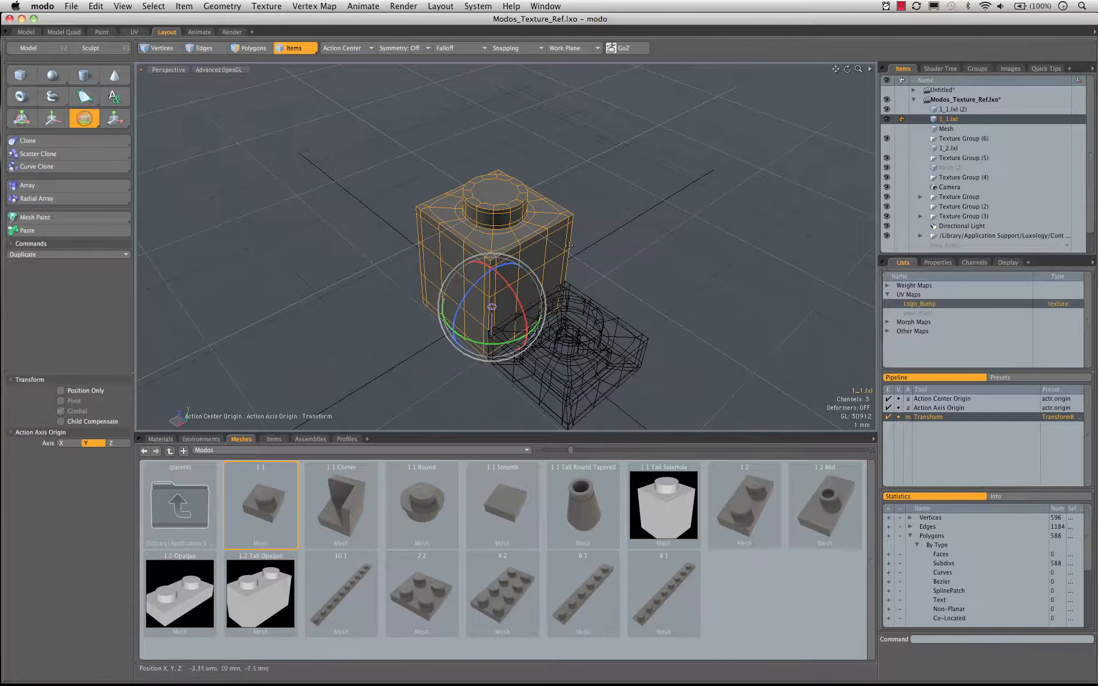
Step: Rotate all of the brick's polygons 90° about Y, bringing the side stud to the visible side, and return to item selection
{"action": "left_click", "coordinate": [250, 48]}
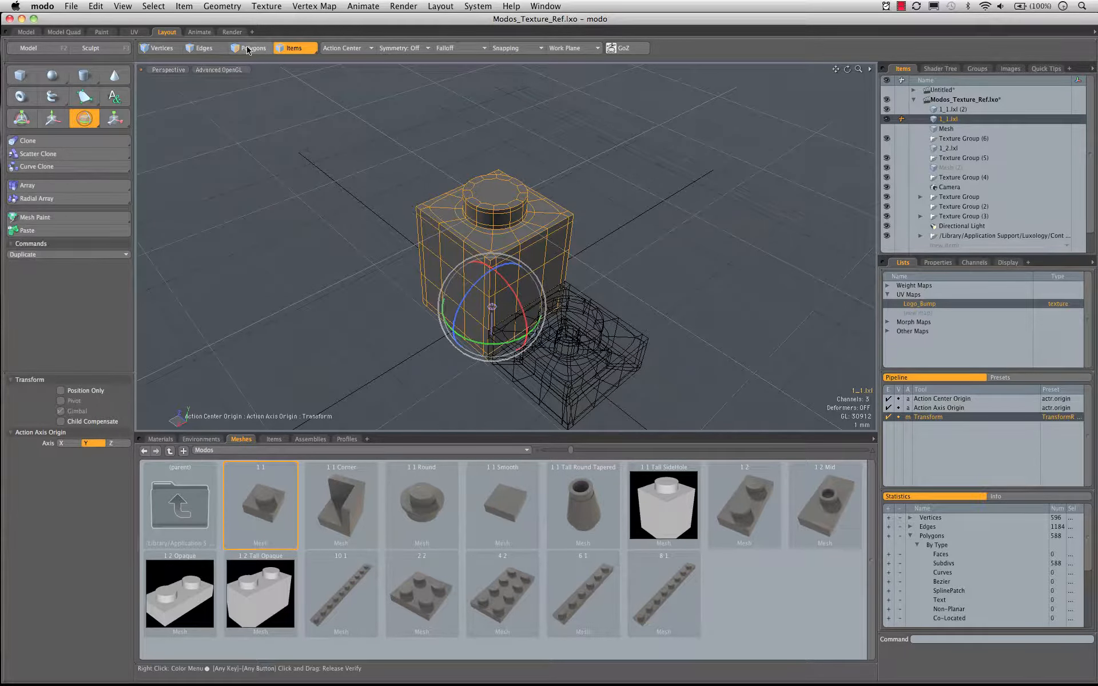
{"action": "double_click", "coordinate": [505, 245]}
{"action": "key", "text": "e"}
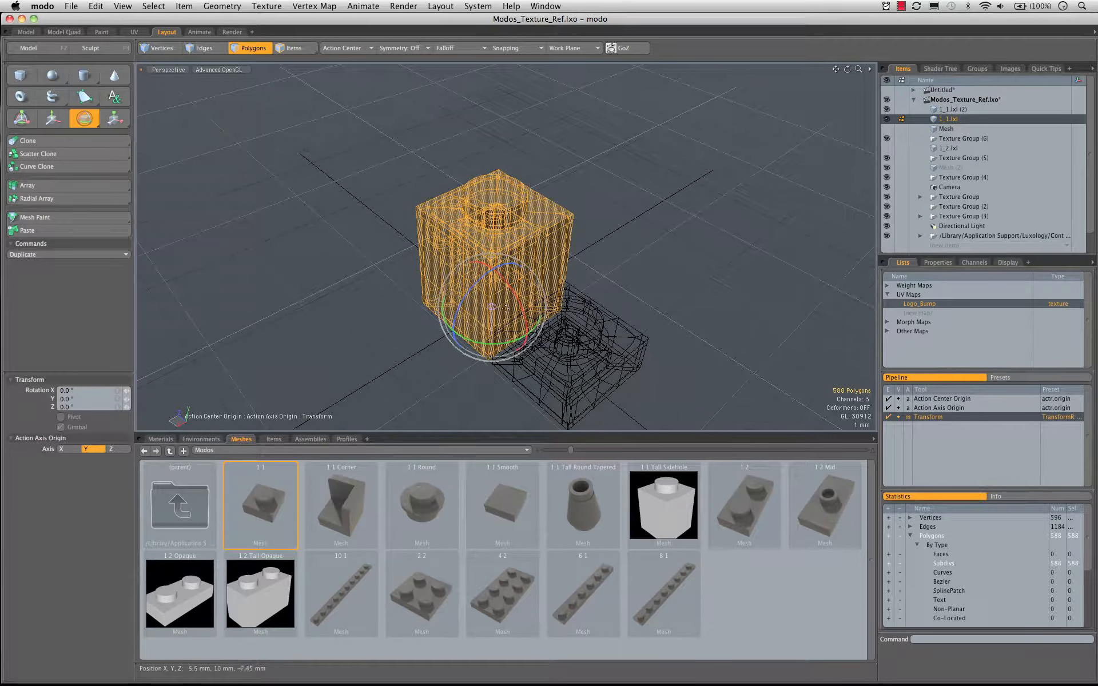
{"action": "left_click_drag", "start_coordinate": [489, 346], "coordinate": [570, 305]}
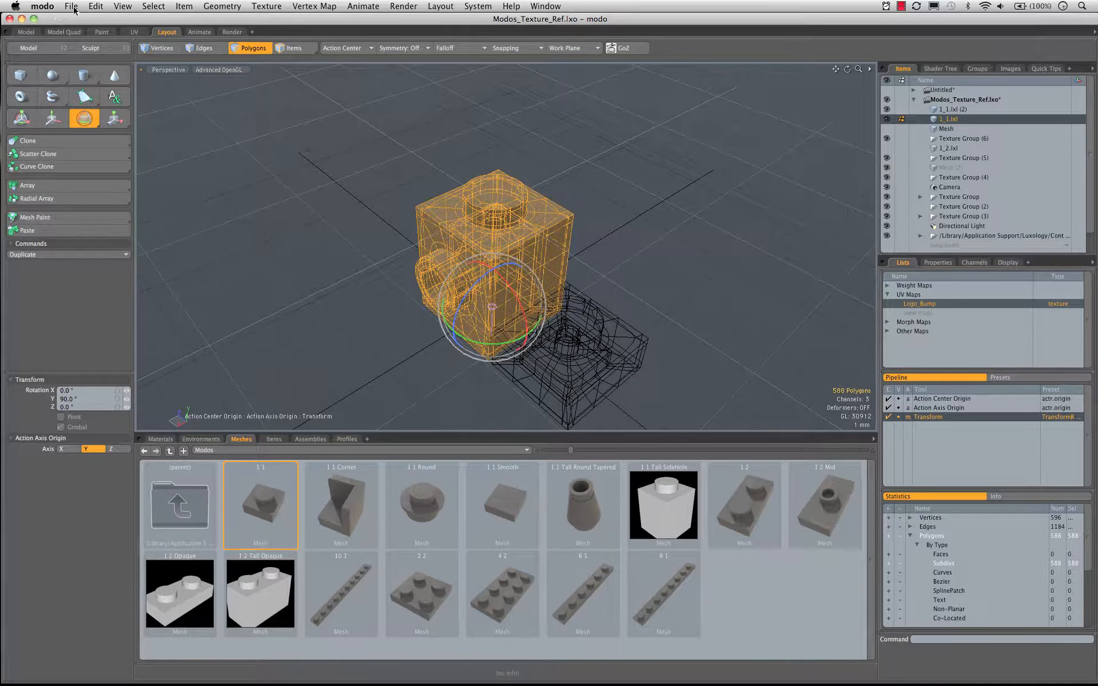
{"action": "key", "text": "5"}
{"action": "key", "text": "q"}
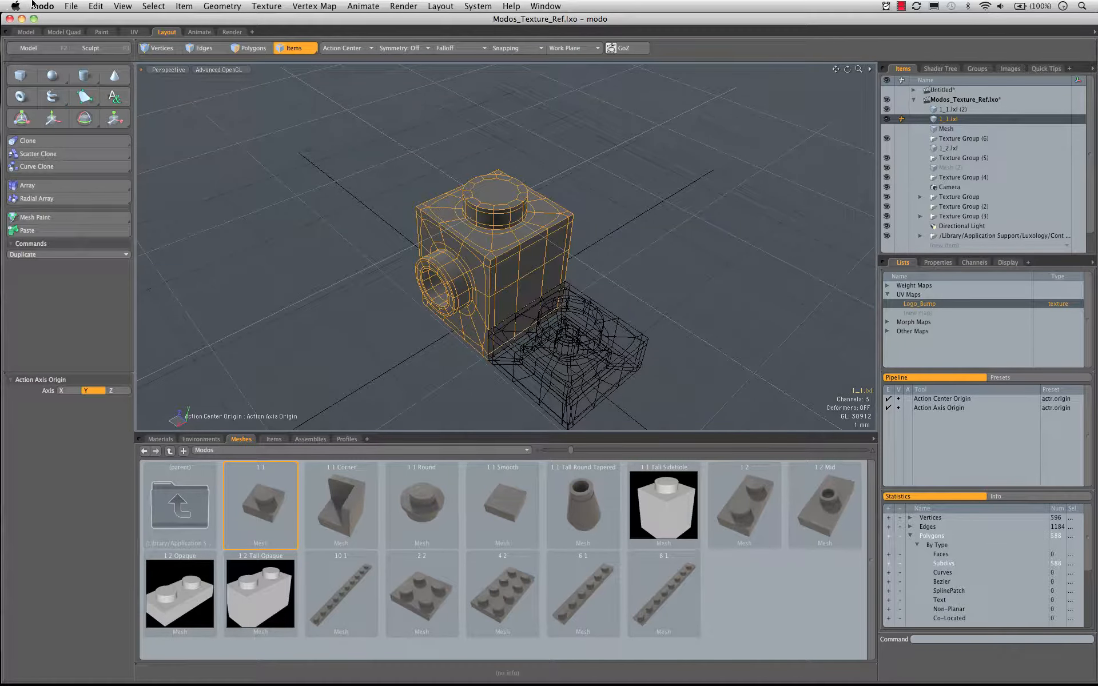
Step: Save the brick with its rotated geometry over the 1_1_Tall_SideHole.lxl mesh preset and deselect the item
{"action": "left_click", "coordinate": [72, 6]}
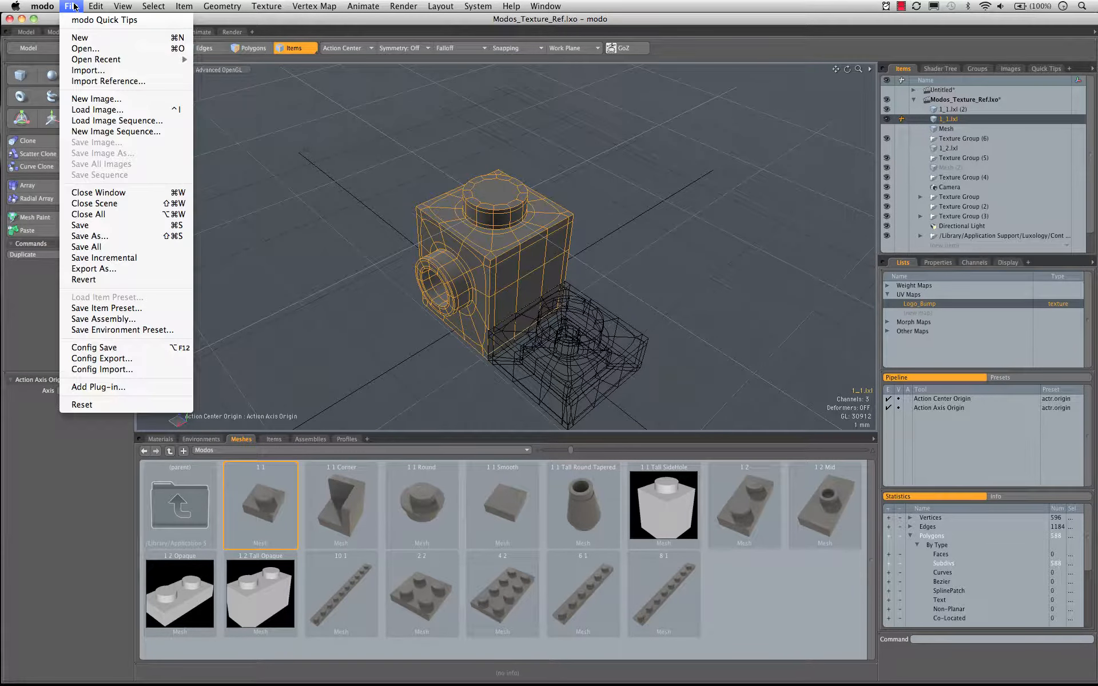
{"action": "left_click", "coordinate": [121, 308]}
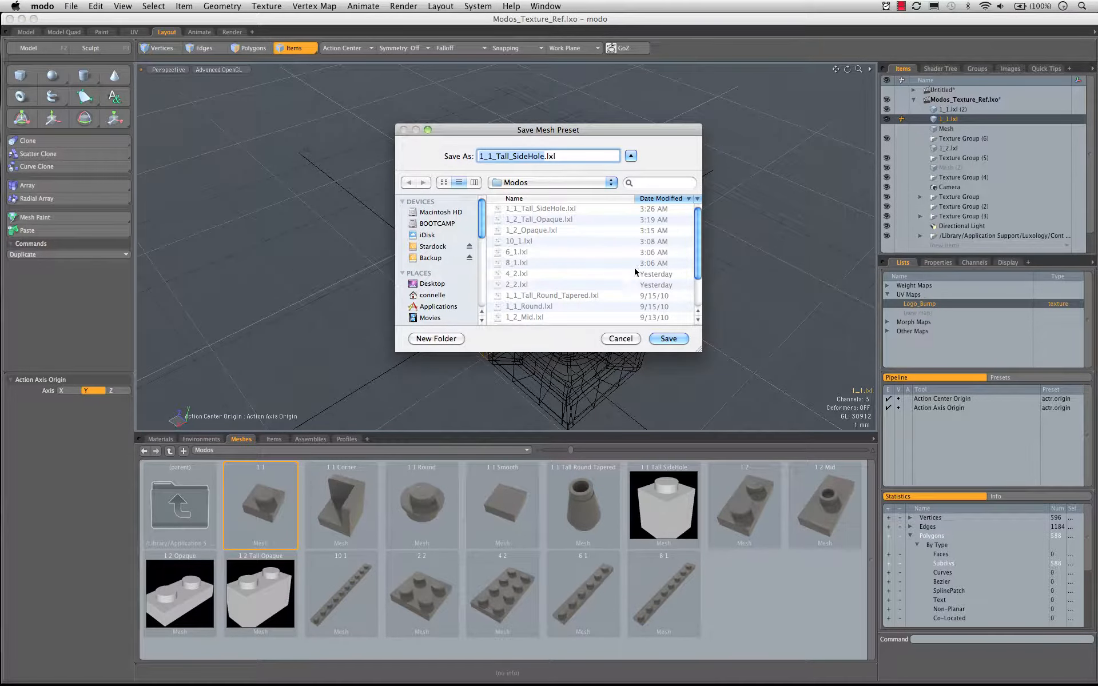
{"action": "left_click", "coordinate": [668, 340]}
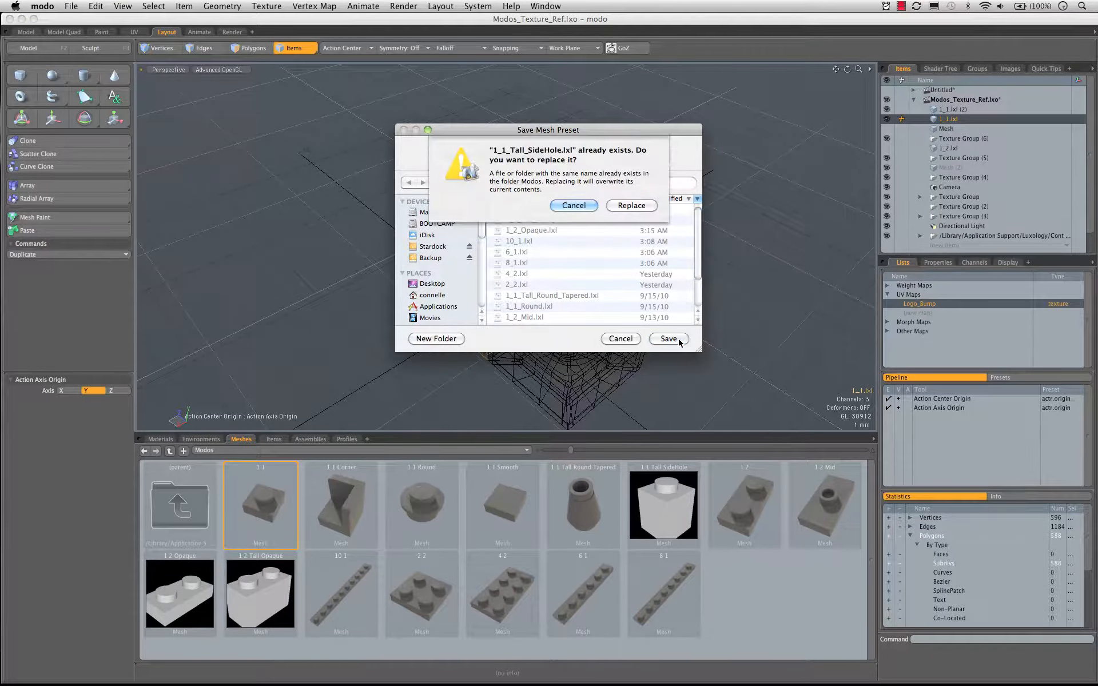
{"action": "left_click", "coordinate": [642, 205]}
{"action": "left_click", "coordinate": [675, 280]}
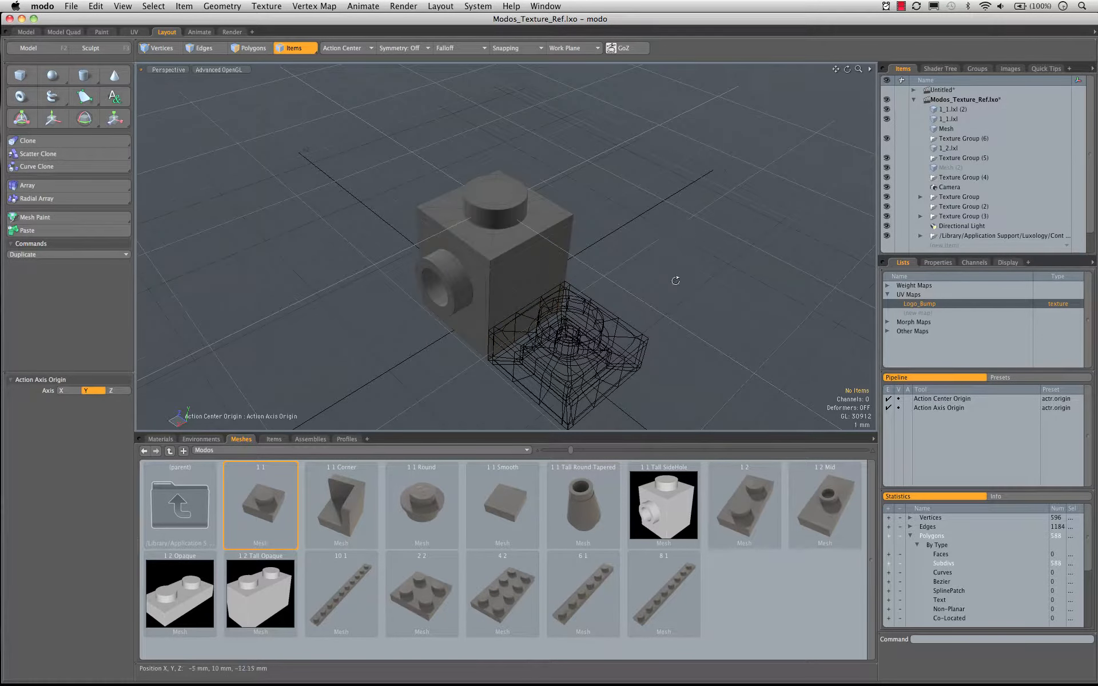
{"action": "left_click_drag", "start_coordinate": [676, 280], "coordinate": [679, 251], "text": "alt"}
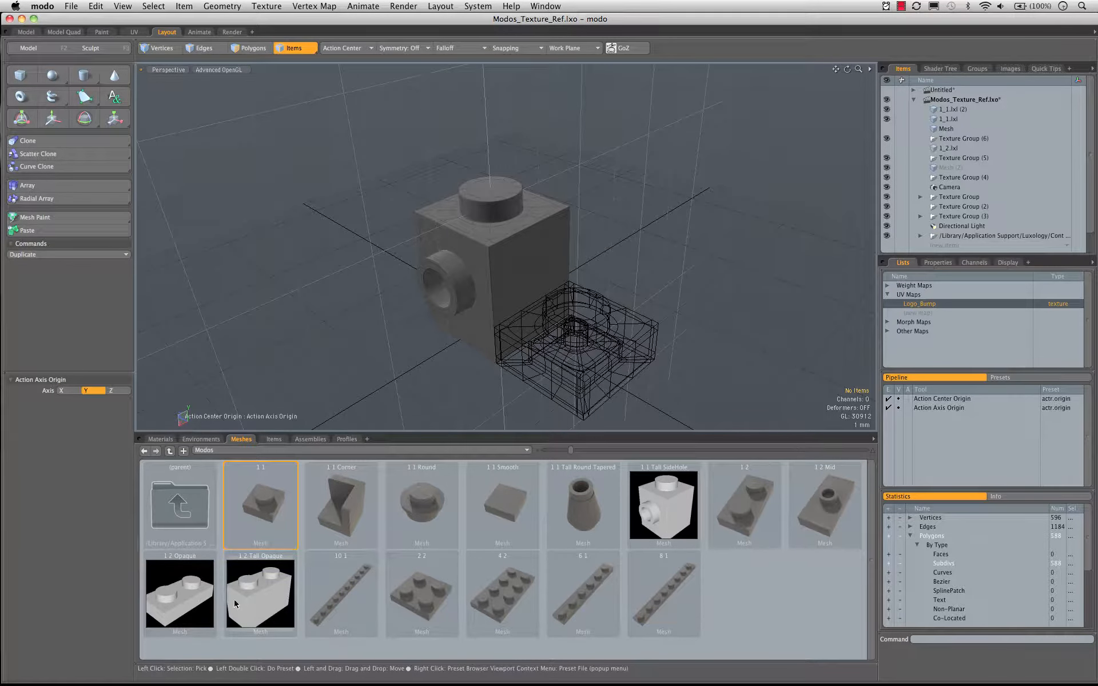
Step: Preview the bricks in the Render workspace, return to the Layout workspace and select the 1_1.lxl mesh item
{"action": "left_click", "coordinate": [231, 32]}
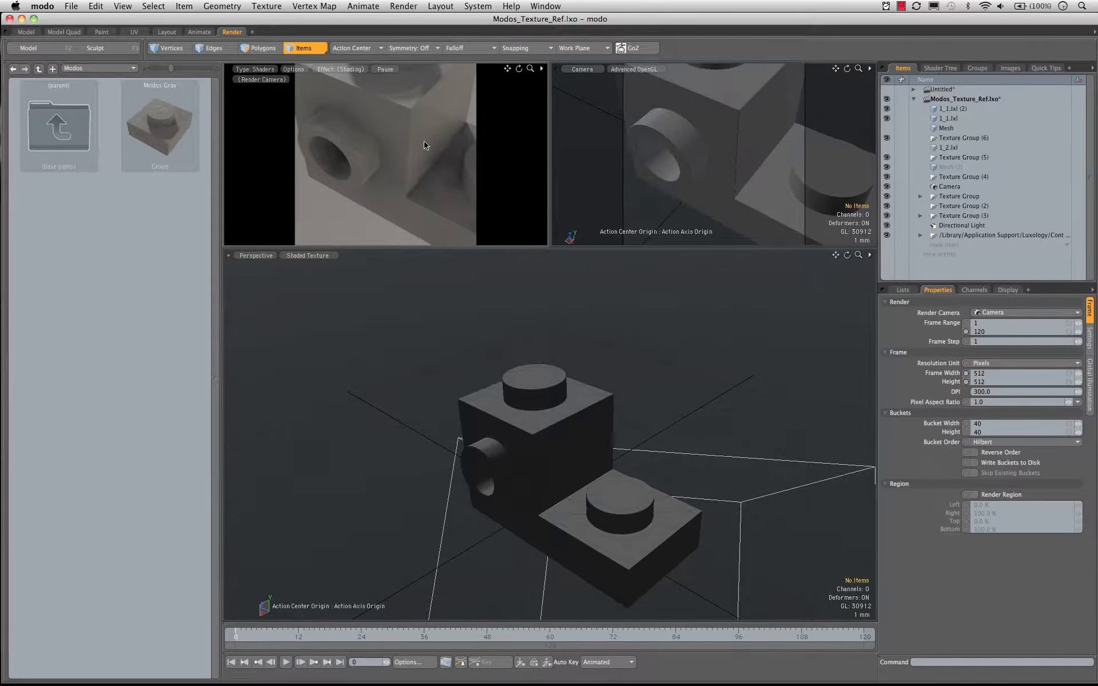
{"action": "left_click", "coordinate": [63, 32]}
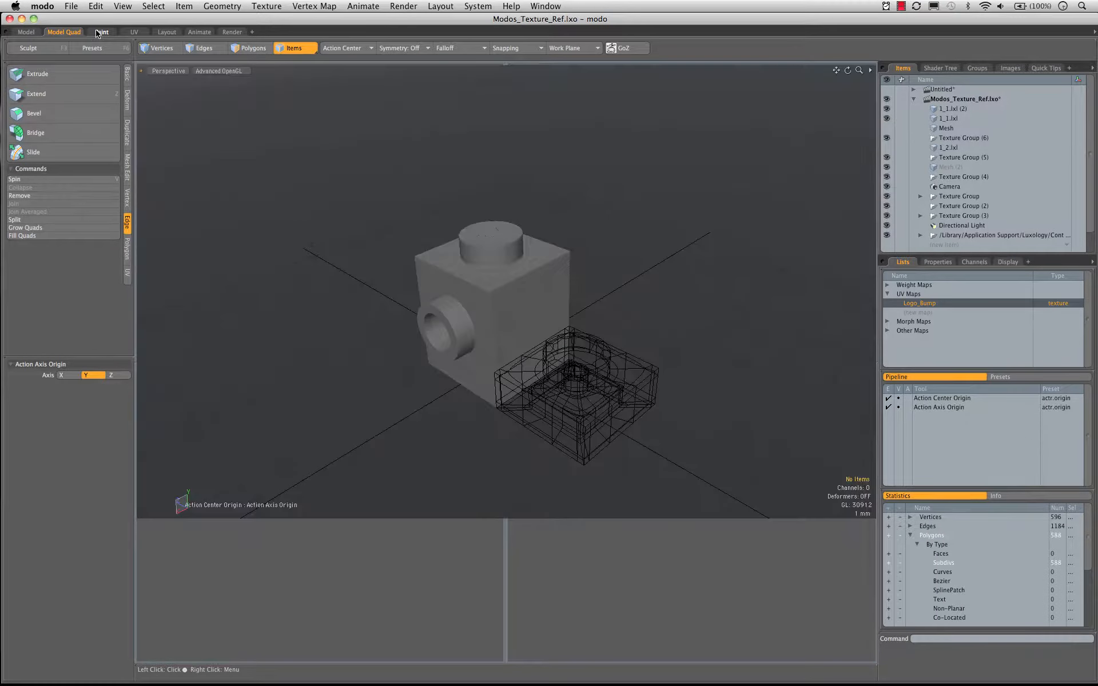
{"action": "left_click", "coordinate": [101, 32]}
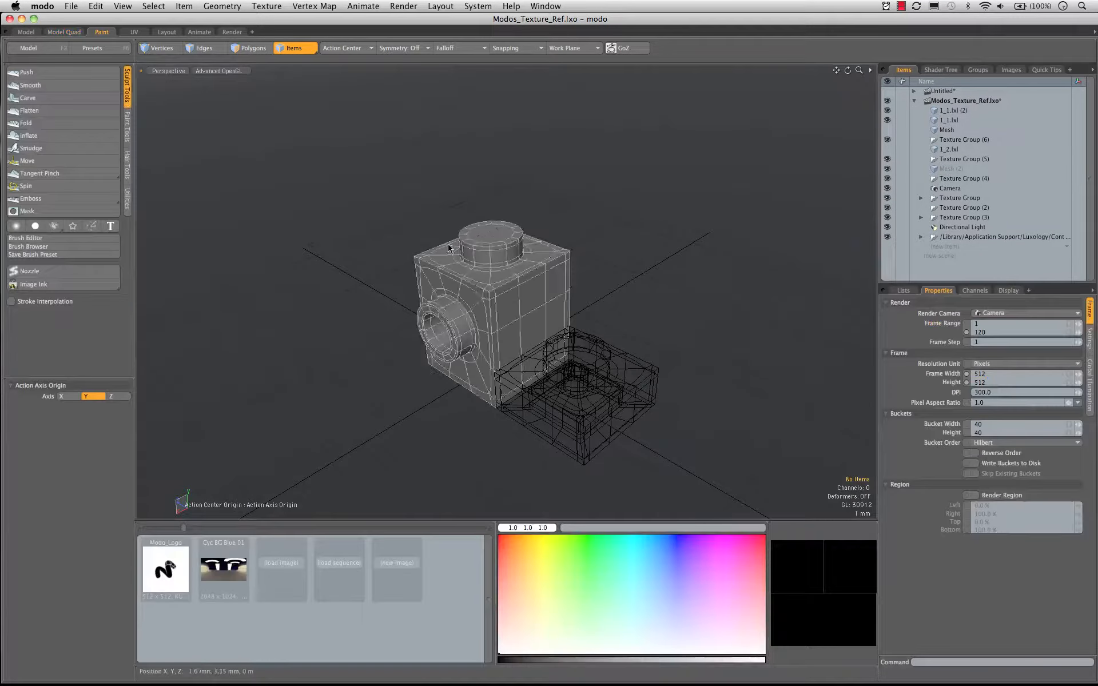
{"action": "left_click", "coordinate": [167, 32]}
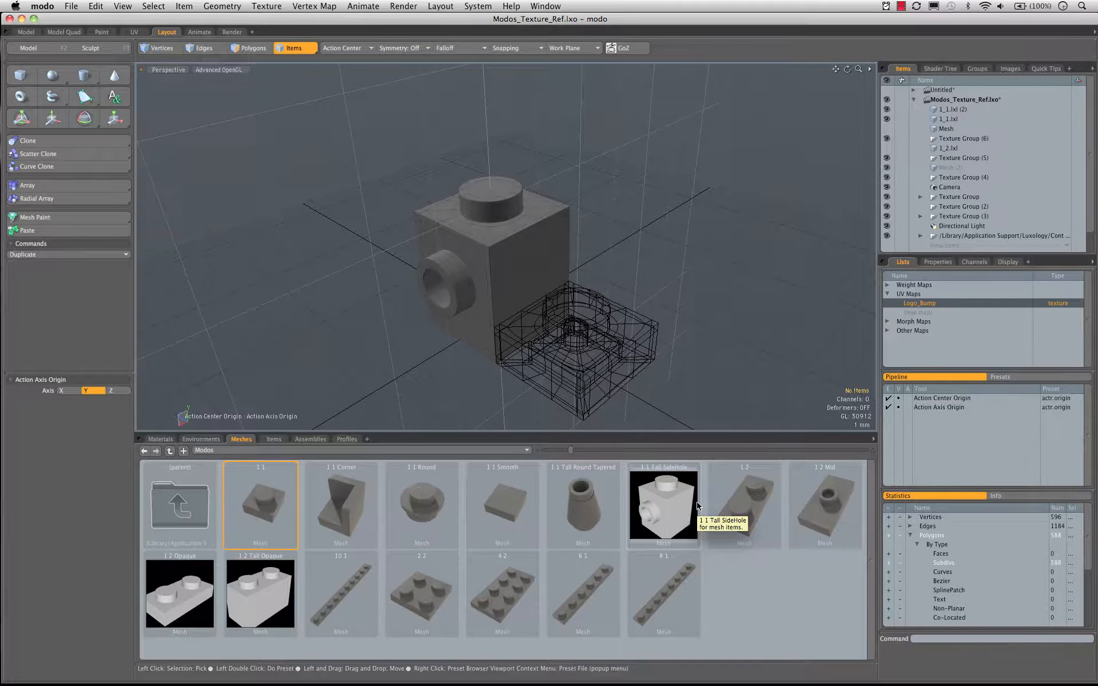
{"action": "left_click", "coordinate": [950, 119]}
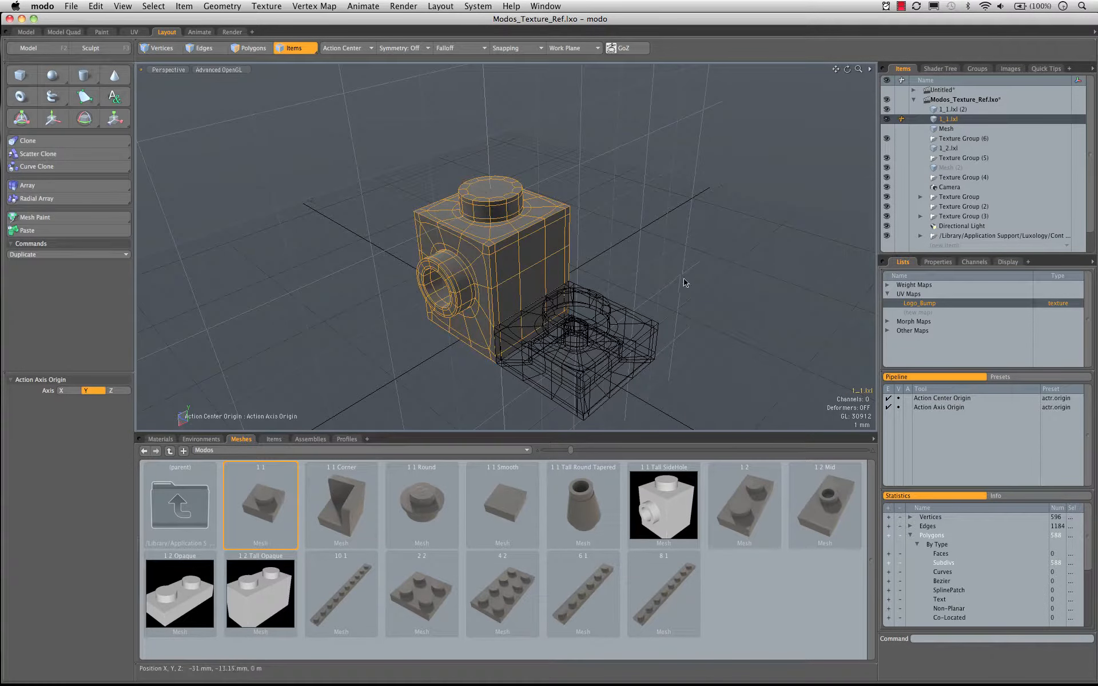
Step: Select the flat 1x1 brick item, show its mesh properties and move all of its polygons 8 mm along Z
{"action": "left_click", "coordinate": [644, 334]}
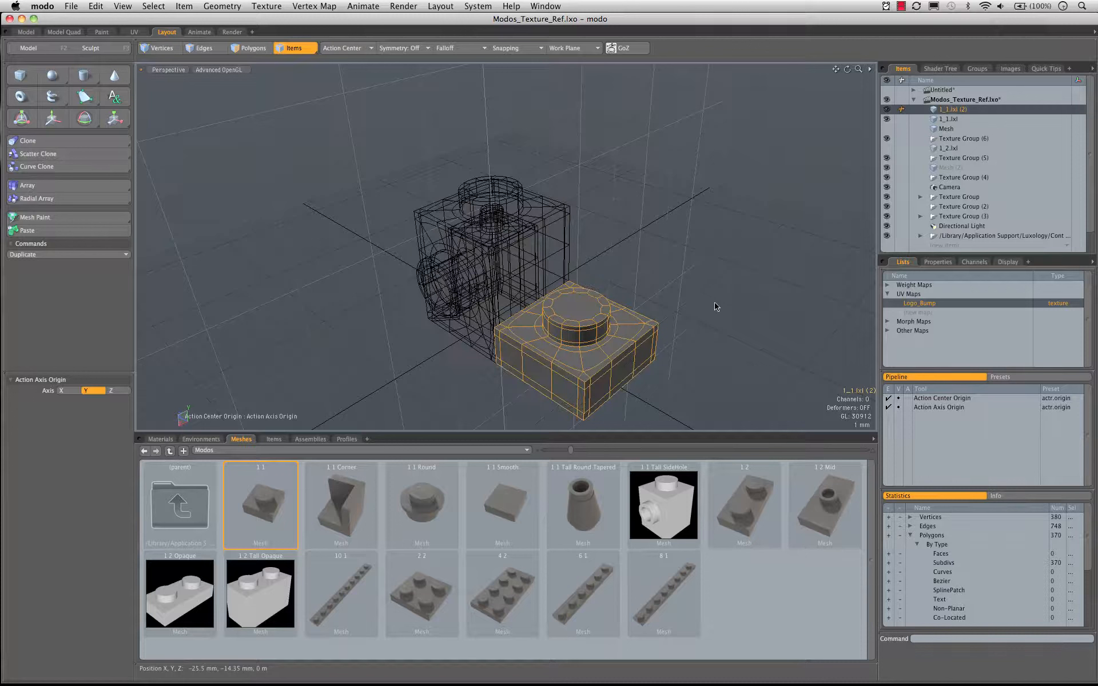
{"action": "left_click", "coordinate": [945, 263]}
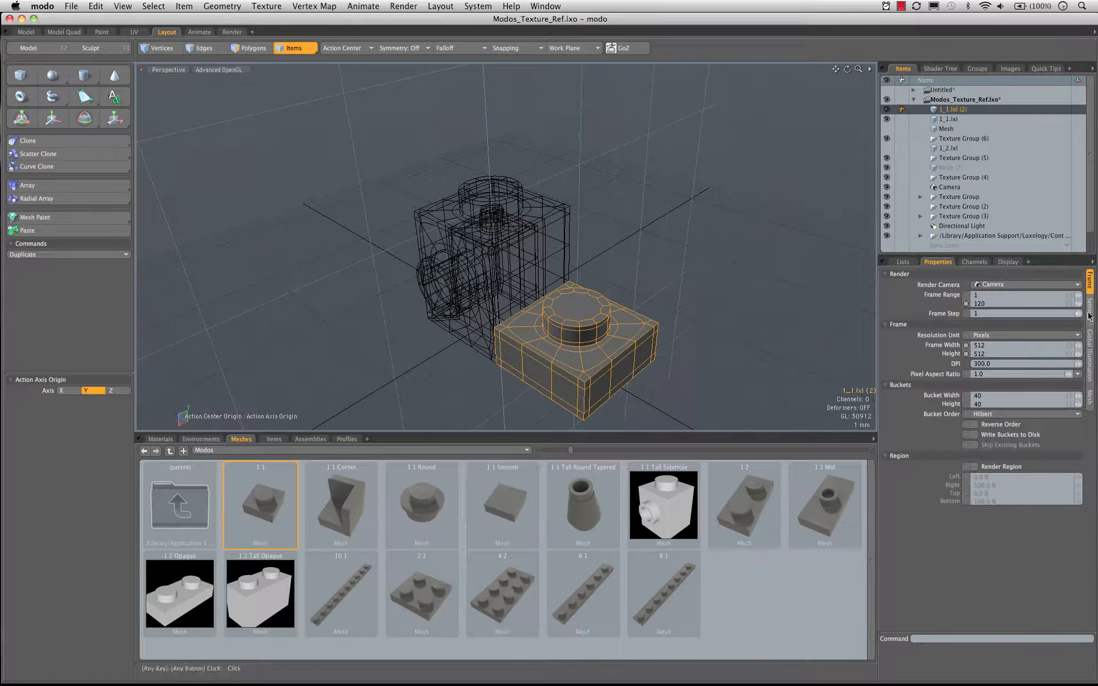
{"action": "left_click", "coordinate": [1089, 397]}
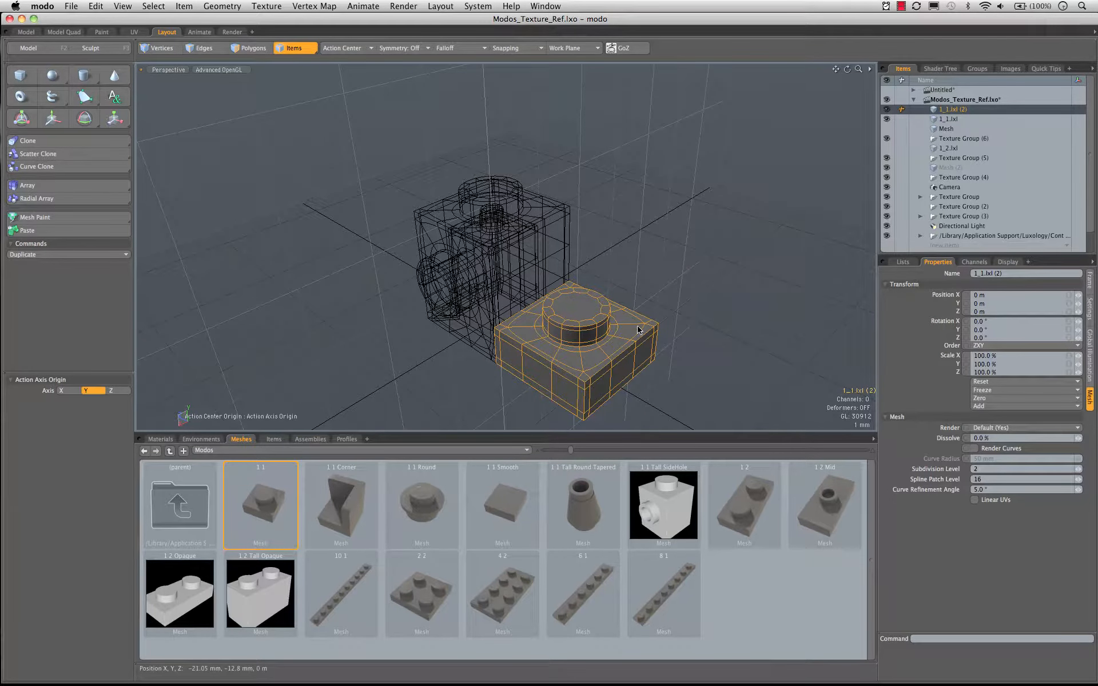
{"action": "key", "text": "w"}
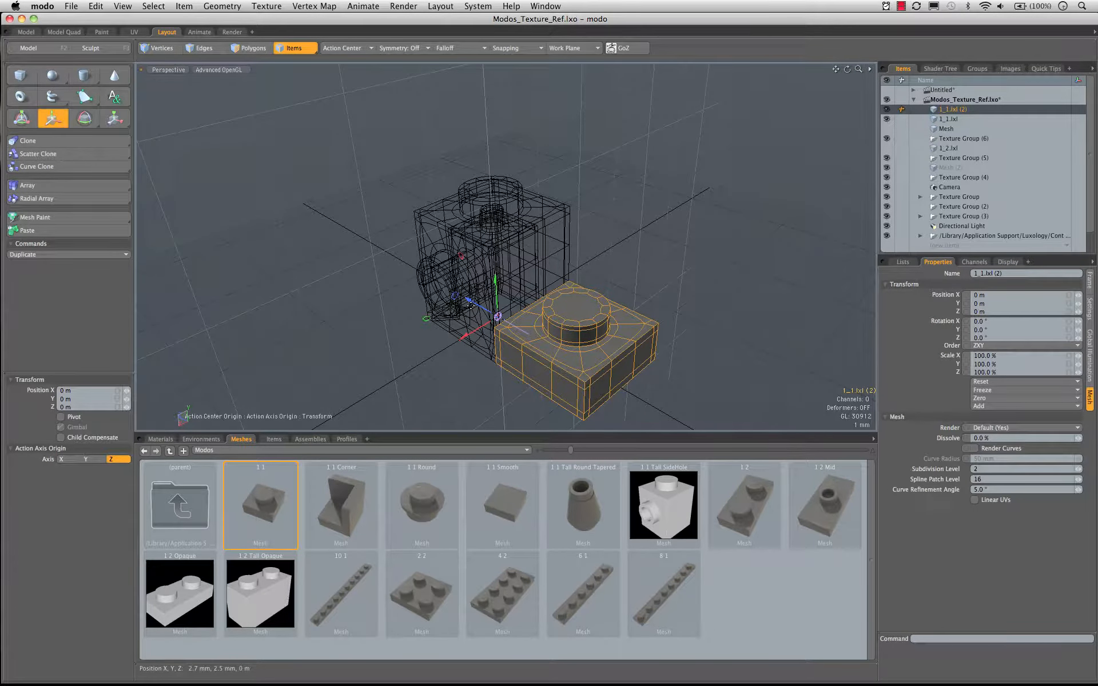
{"action": "left_click", "coordinate": [249, 48]}
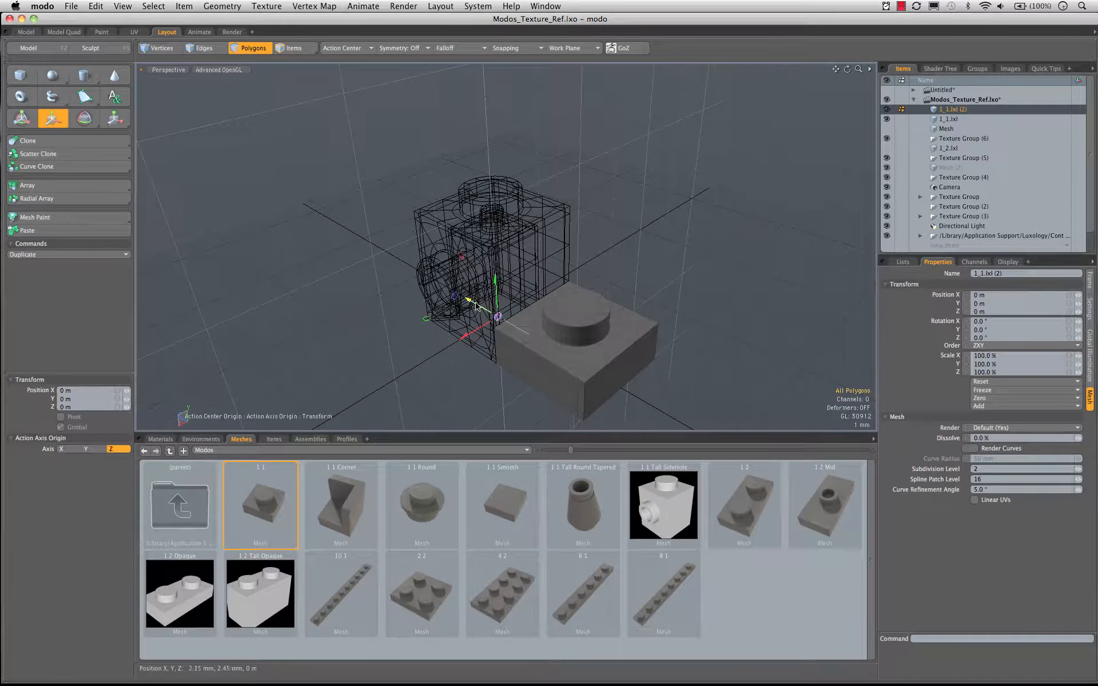
{"action": "left_click_drag", "start_coordinate": [476, 306], "coordinate": [414, 276]}
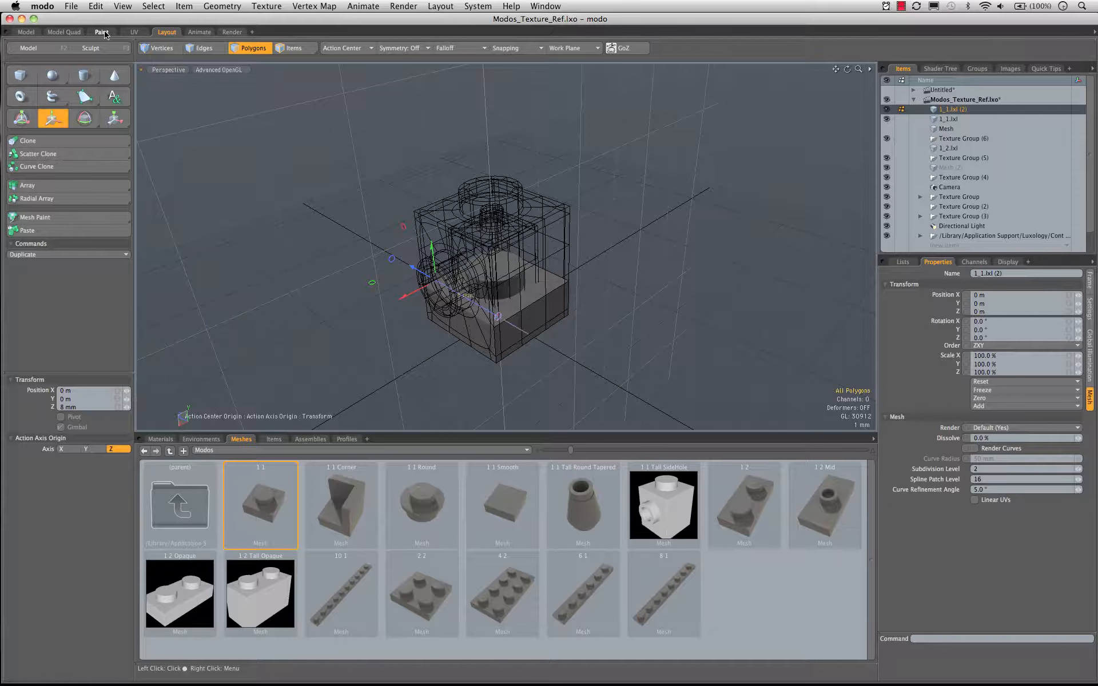
Step: Switch to the Model Quad workspace, drop the move tool and make the tall side-hole brick the active mesh
{"action": "left_click", "coordinate": [64, 32]}
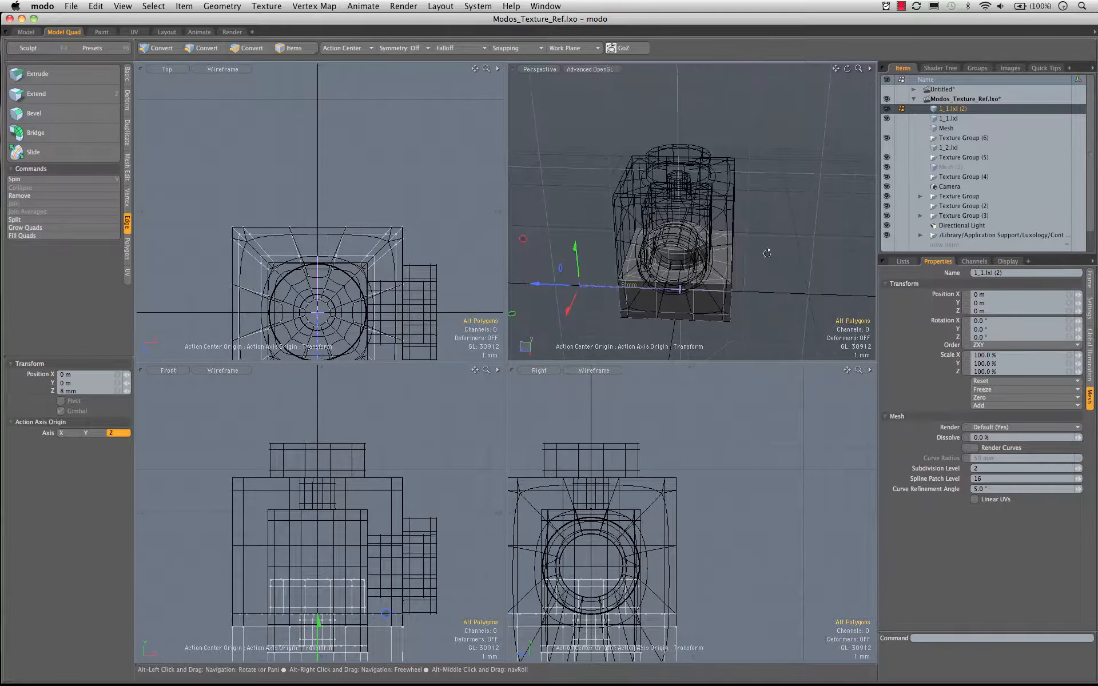
{"action": "left_click_drag", "start_coordinate": [820, 259], "coordinate": [792, 233], "text": "alt"}
{"action": "key", "text": "q"}
{"action": "left_click_drag", "start_coordinate": [804, 171], "coordinate": [687, 172], "text": "alt"}
{"action": "left_click_drag", "start_coordinate": [688, 226], "coordinate": [684, 254], "text": "alt"}
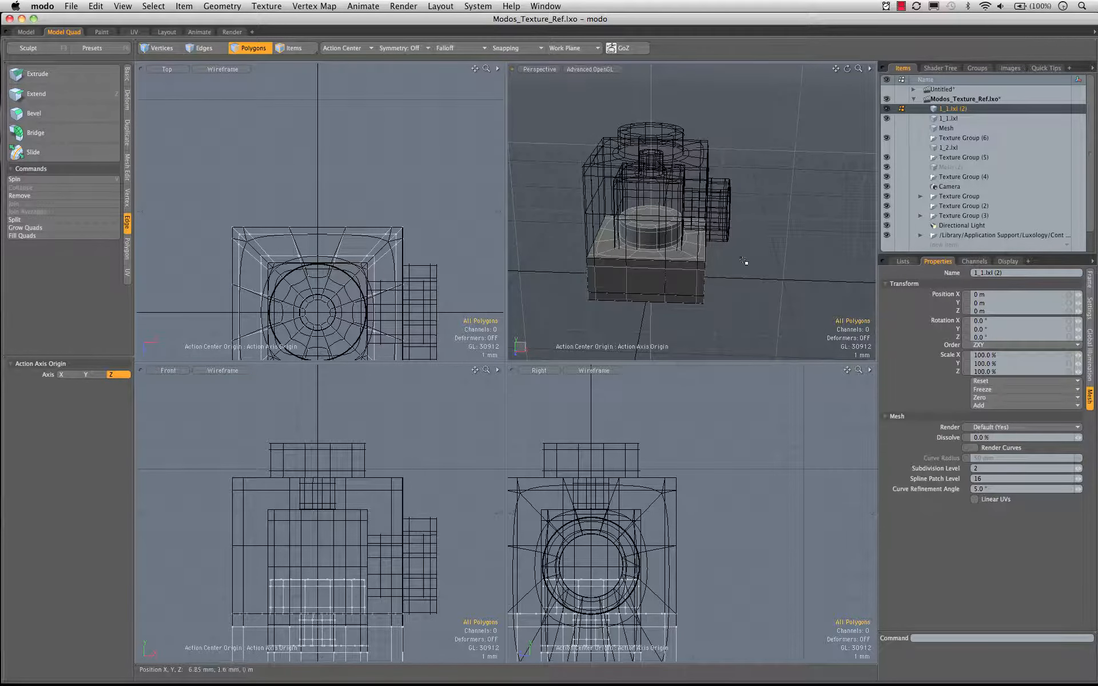
{"action": "left_click_drag", "start_coordinate": [740, 247], "coordinate": [694, 195], "text": "alt"}
{"action": "left_click", "coordinate": [696, 194]}
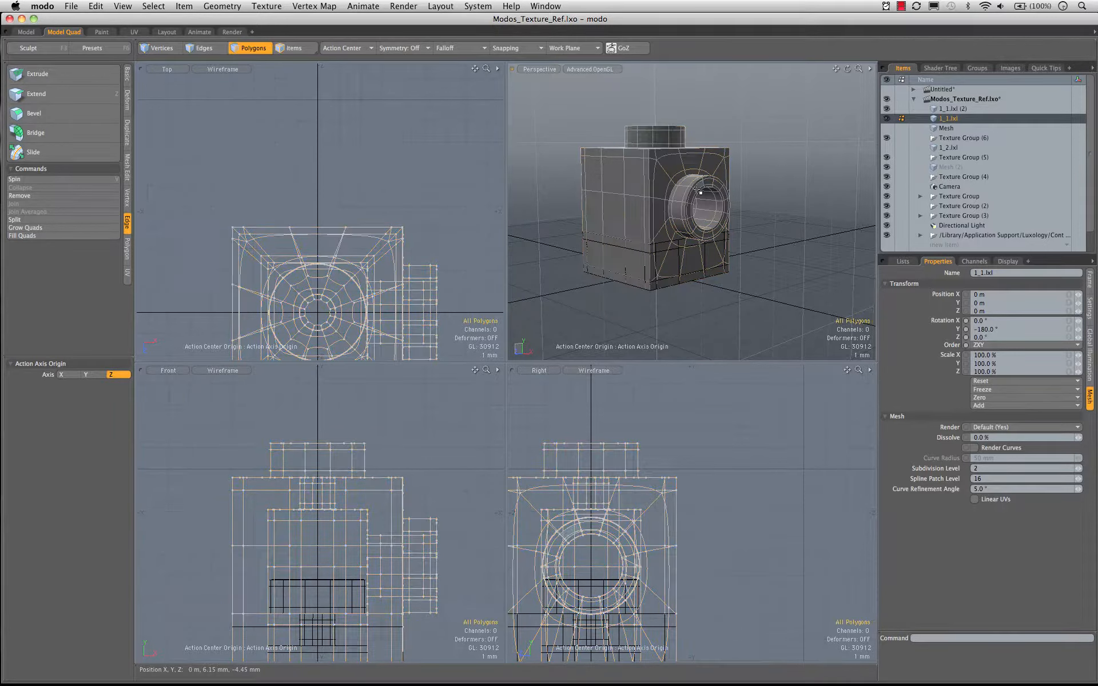
Step: Try to select the side stud by growing a polygon selection from its front rim
{"action": "left_click", "coordinate": [700, 193]}
{"action": "scroll", "coordinate": [695, 190], "scroll_direction": "up", "scroll_amount": 5}
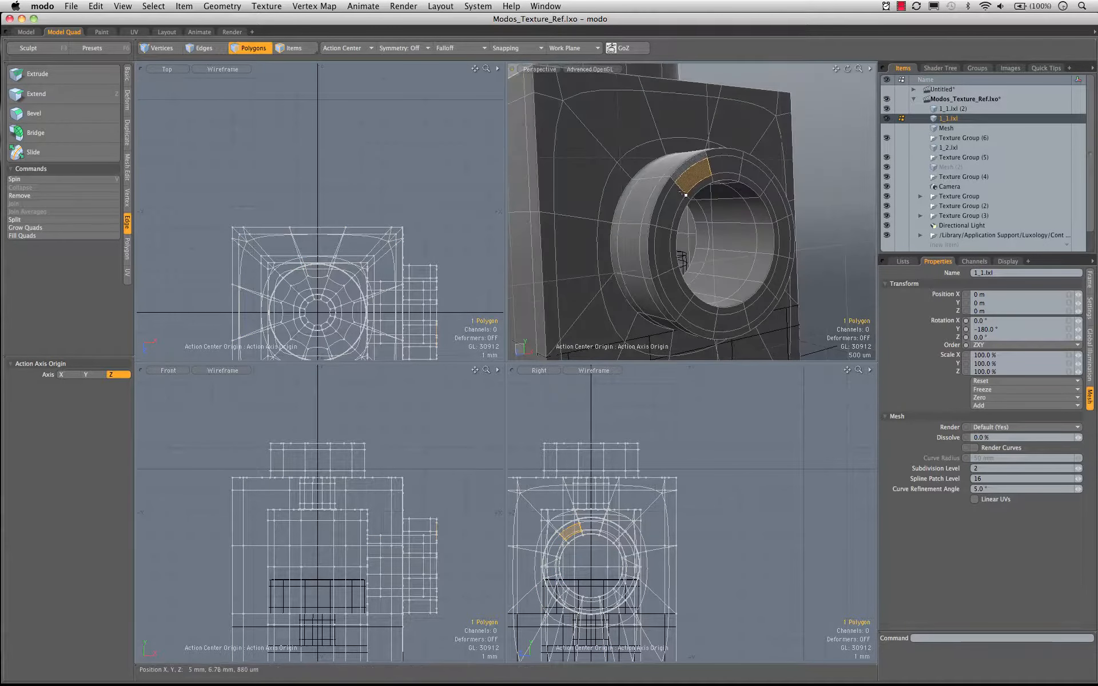
{"action": "left_click_drag", "start_coordinate": [689, 189], "coordinate": [682, 198]}
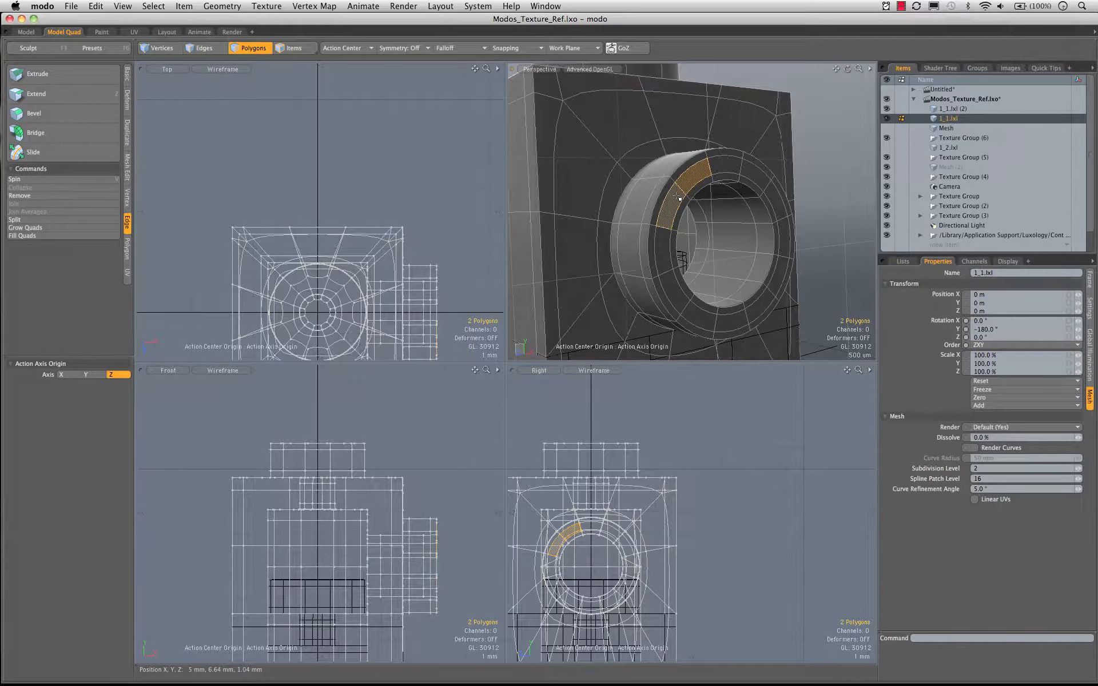
{"action": "key", "text": "Up"}
{"action": "key", "text": "shift+Up"}
{"action": "key", "text": "shift+Up"}
{"action": "key", "text": "shift+Up"}
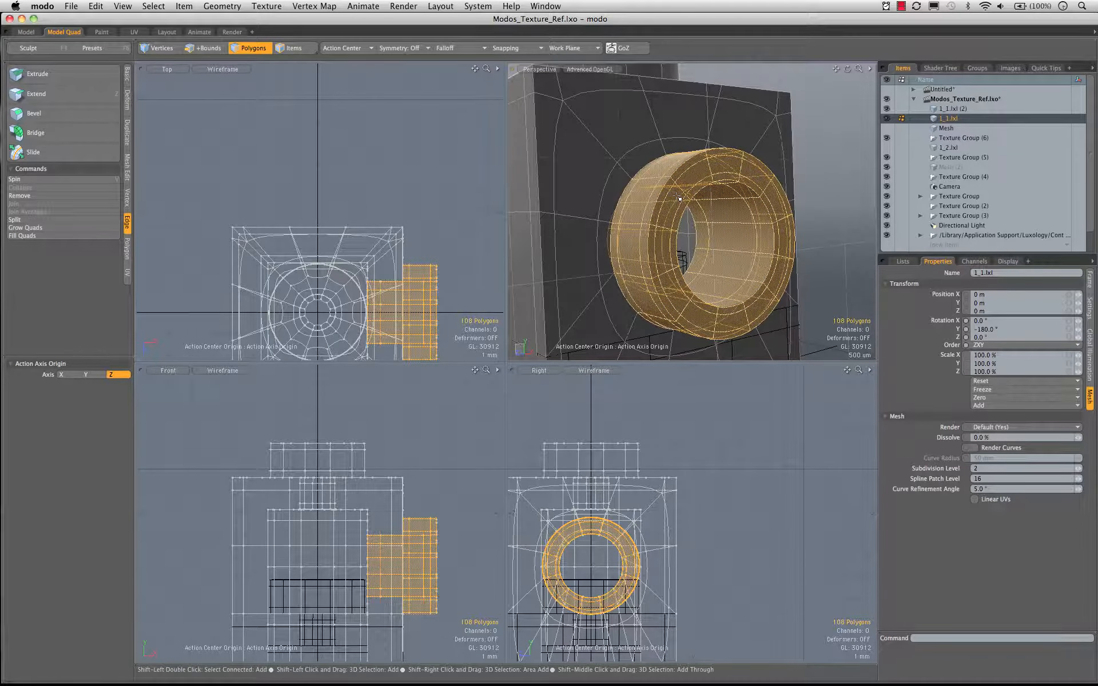
{"action": "key", "text": "alt"}
{"action": "left_click_drag", "start_coordinate": [666, 196], "coordinate": [769, 204], "text": "alt"}
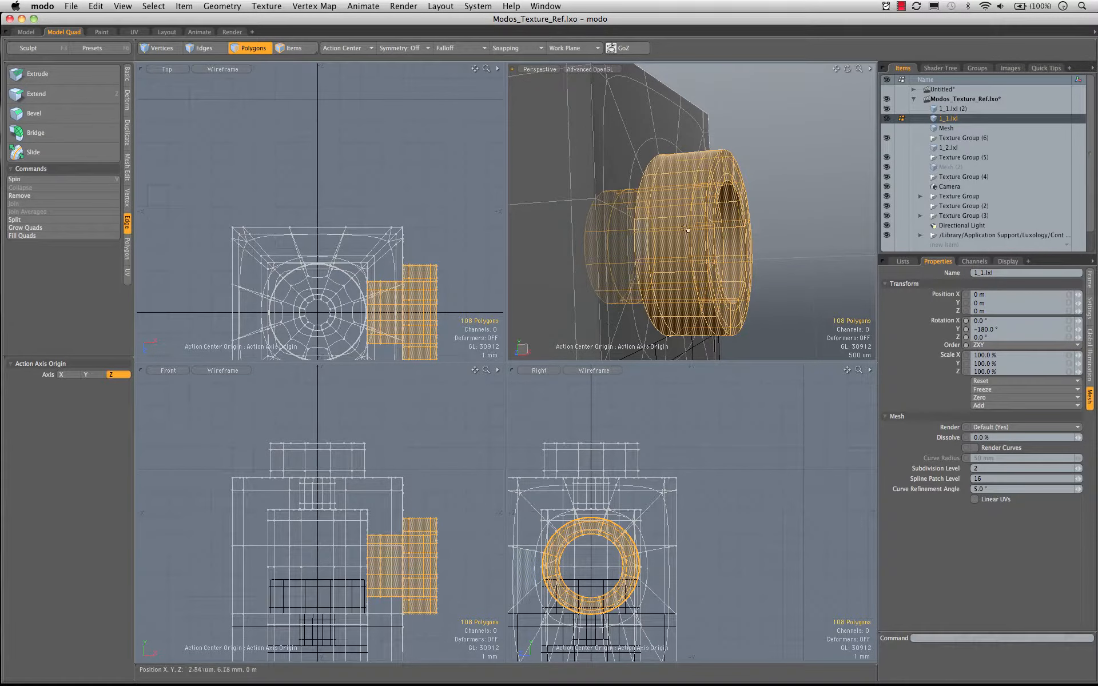
{"action": "left_click_drag", "start_coordinate": [658, 229], "coordinate": [709, 233], "text": "alt"}
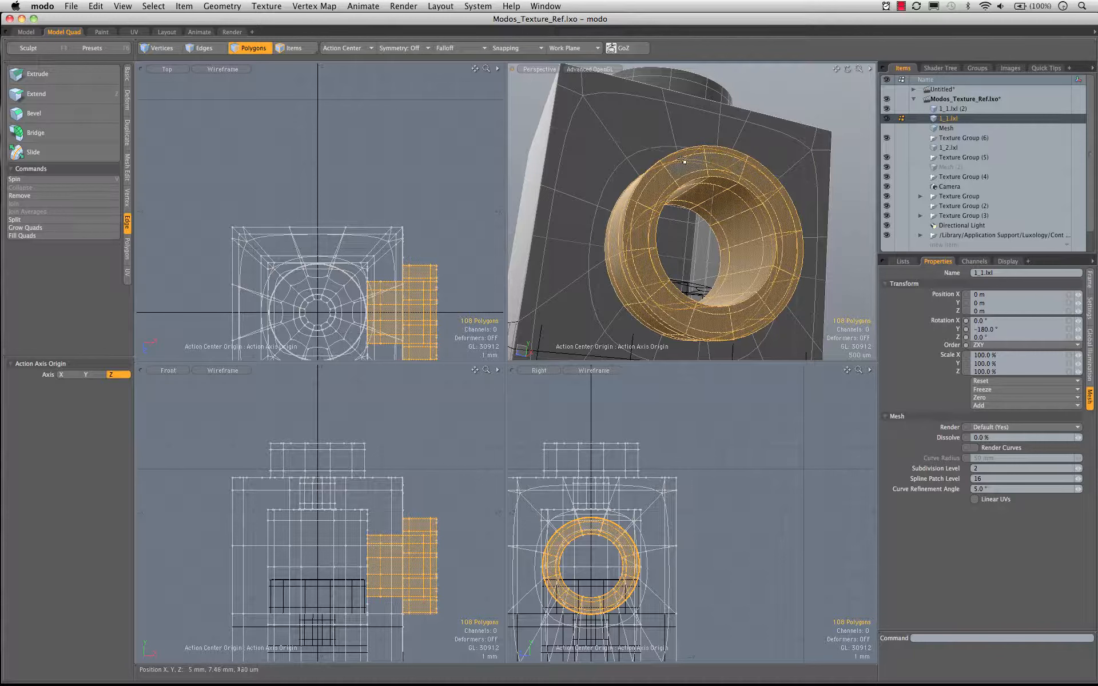
Step: Select the side stud's wide outer ring without its narrower stem, growing the selection from two polygons on its back edge
{"action": "left_click_drag", "start_coordinate": [684, 161], "coordinate": [632, 226], "text": "alt"}
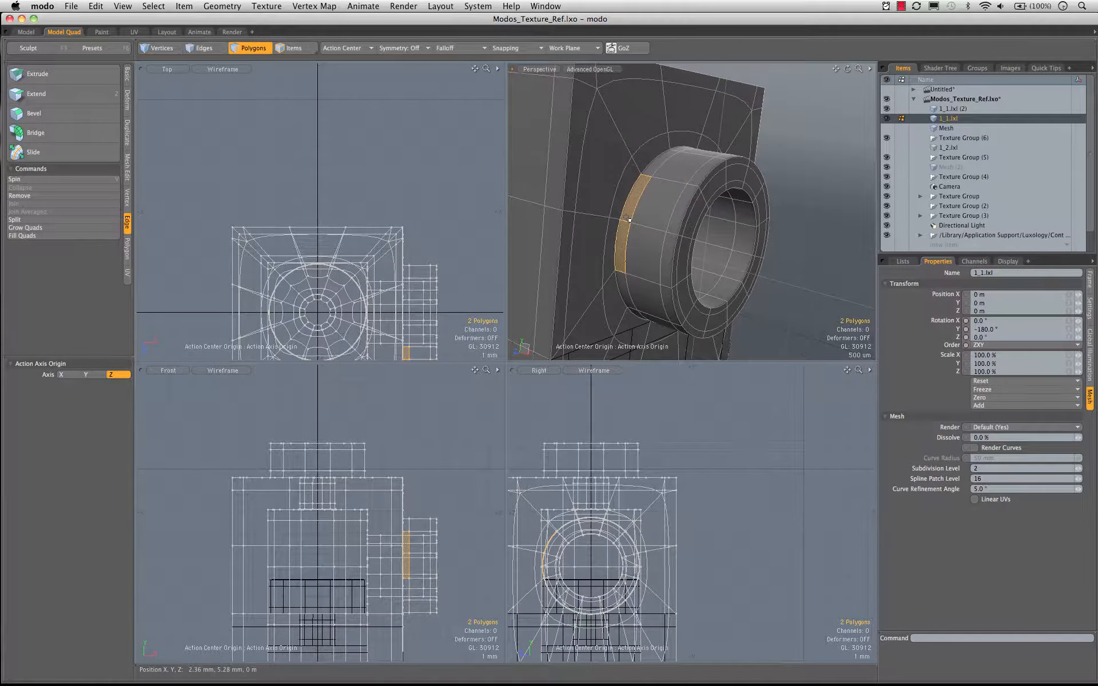
{"action": "key", "text": "shift+Up"}
{"action": "key", "text": "shift+Up"}
{"action": "key", "text": "shift+Up"}
{"action": "key", "text": "shift+Up"}
{"action": "key", "text": "shift+Up"}
{"action": "key", "text": "shift+Up"}
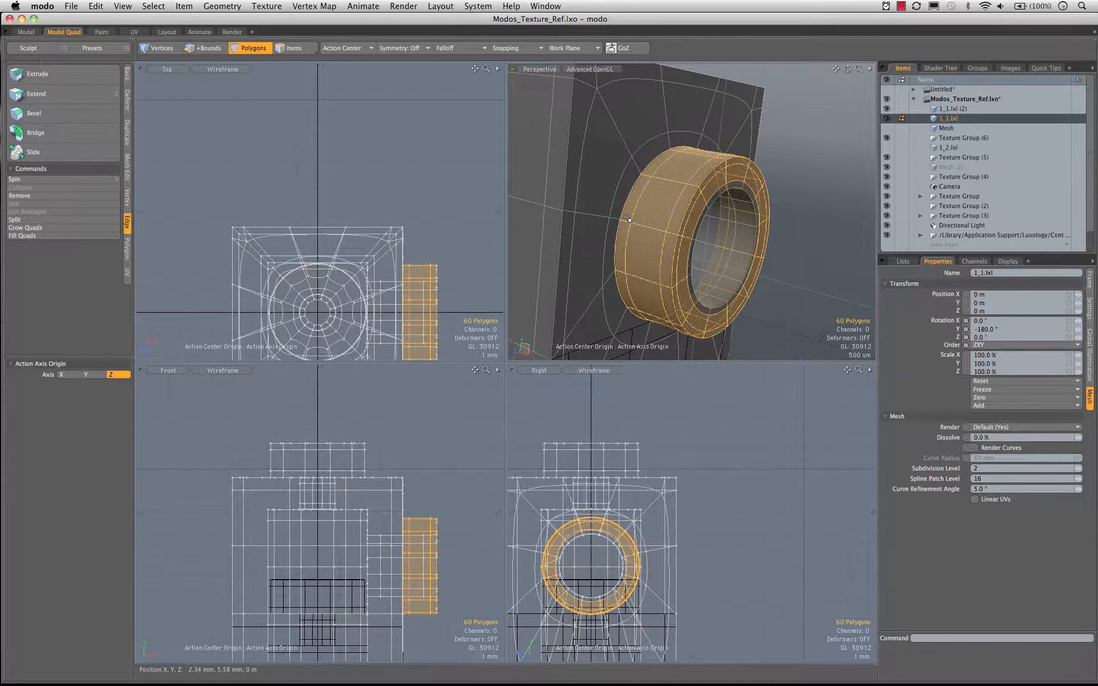
{"action": "key", "text": "shift+Up"}
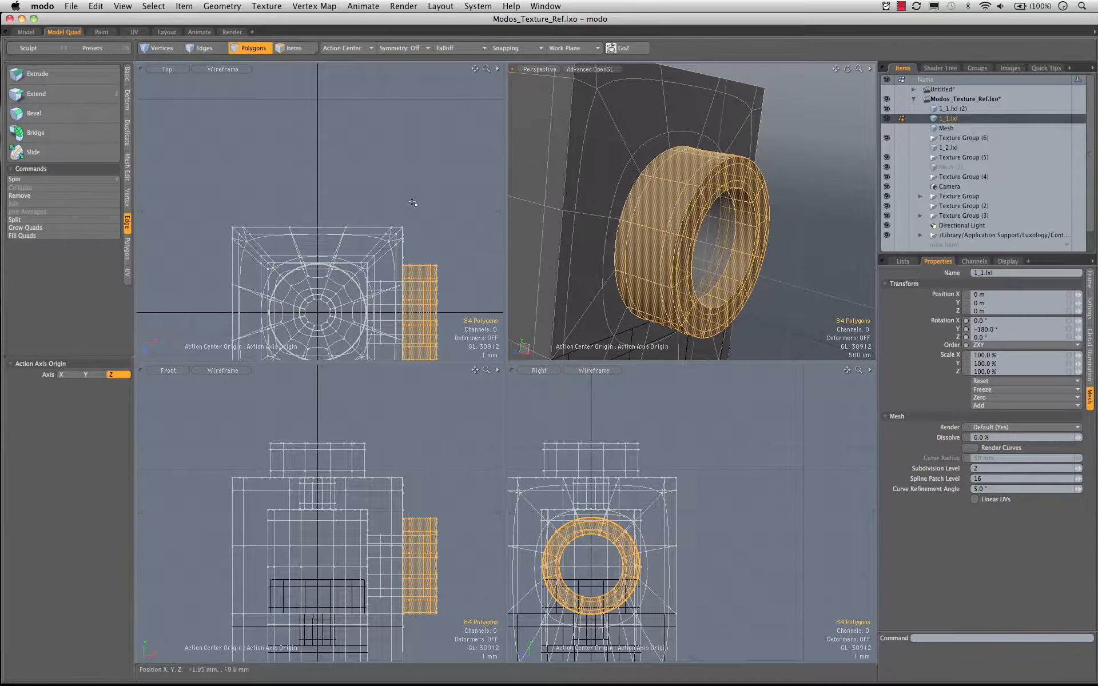
Step: Copy the selected ring into the flat 1x1 brick mesh and select the pasted ring's polygons
{"action": "key", "text": "5"}
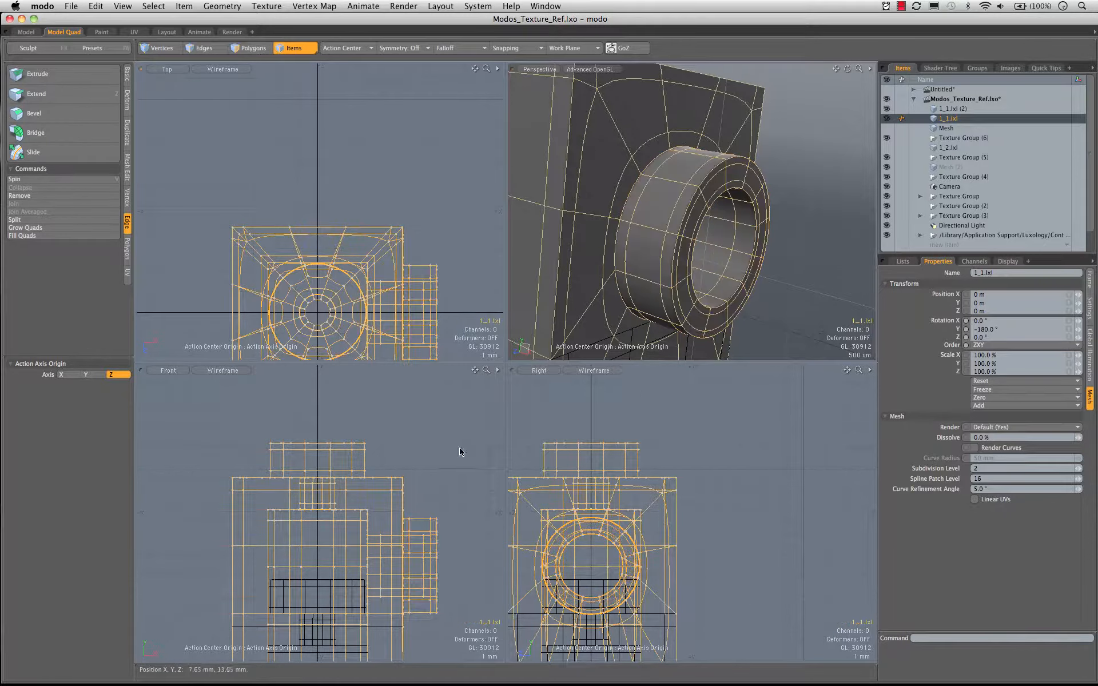
{"action": "left_click", "coordinate": [947, 109]}
{"action": "left_click_drag", "start_coordinate": [751, 267], "coordinate": [566, 163], "text": "alt"}
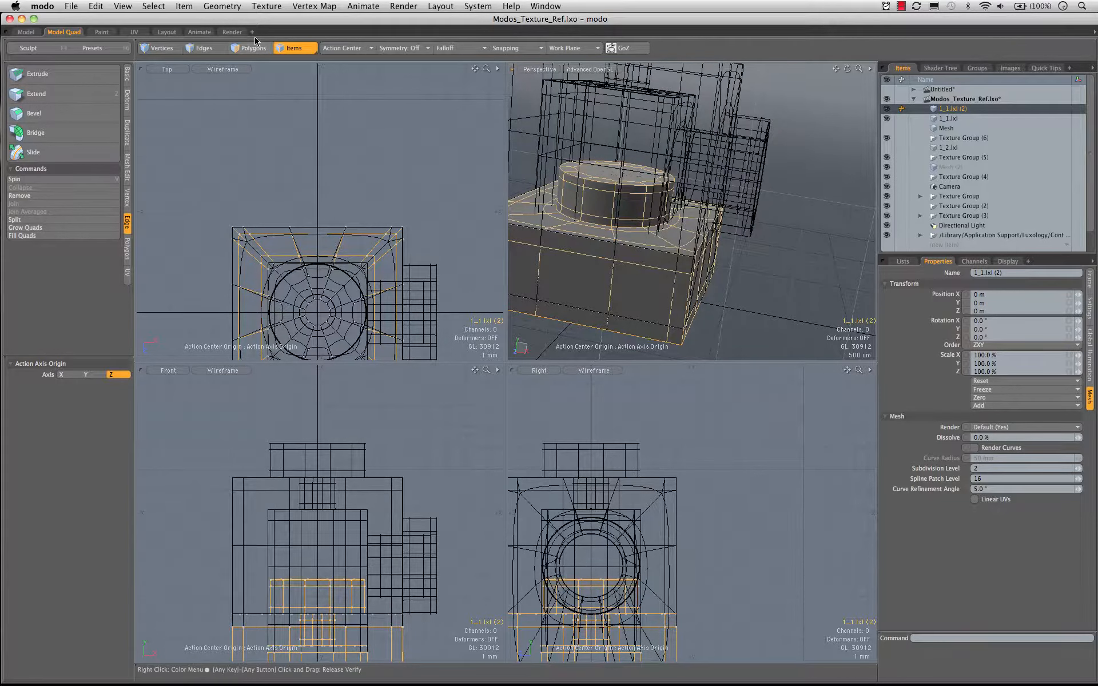
{"action": "left_click", "coordinate": [253, 49]}
{"action": "left_click_drag", "start_coordinate": [663, 183], "coordinate": [731, 179], "text": "alt"}
{"action": "double_click", "coordinate": [731, 179]}
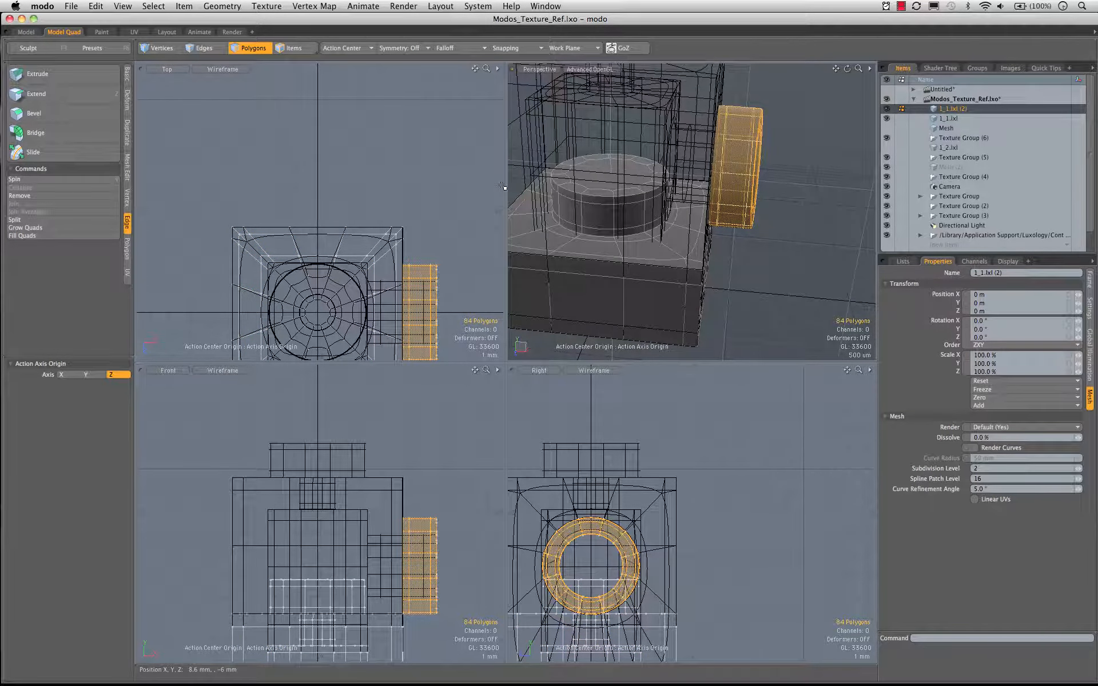
Step: Set the action center to Automatic and rotate the pasted ring 90° about Y around its own center
{"action": "key", "text": "e"}
{"action": "key", "text": "a"}
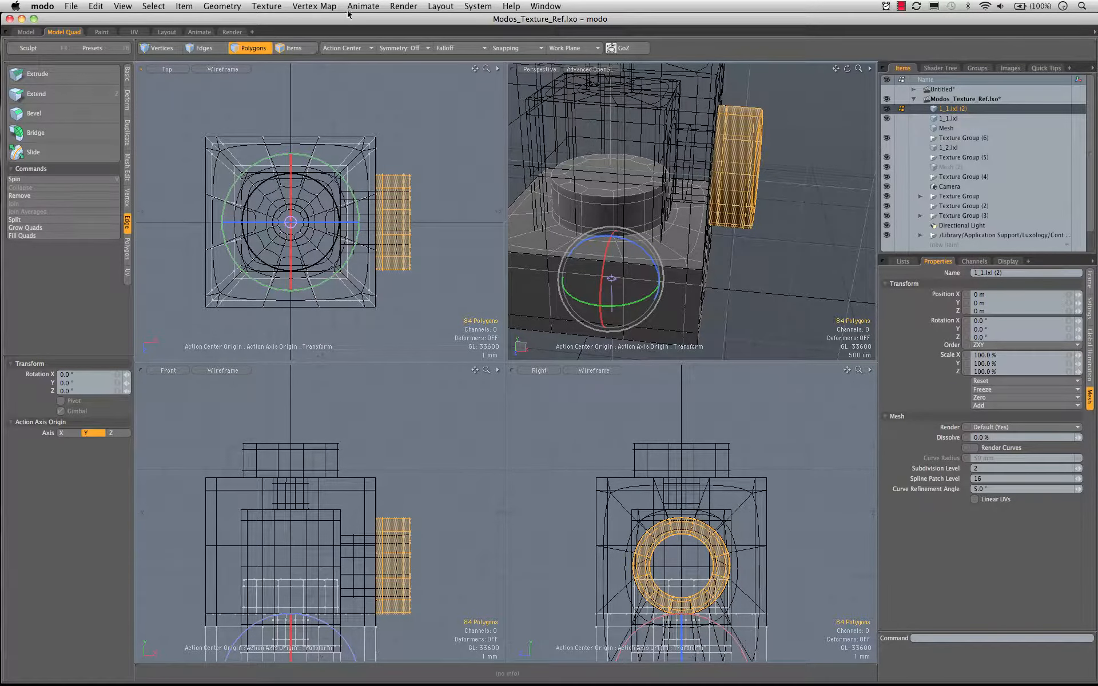
{"action": "left_click", "coordinate": [362, 48]}
{"action": "left_click", "coordinate": [362, 43]}
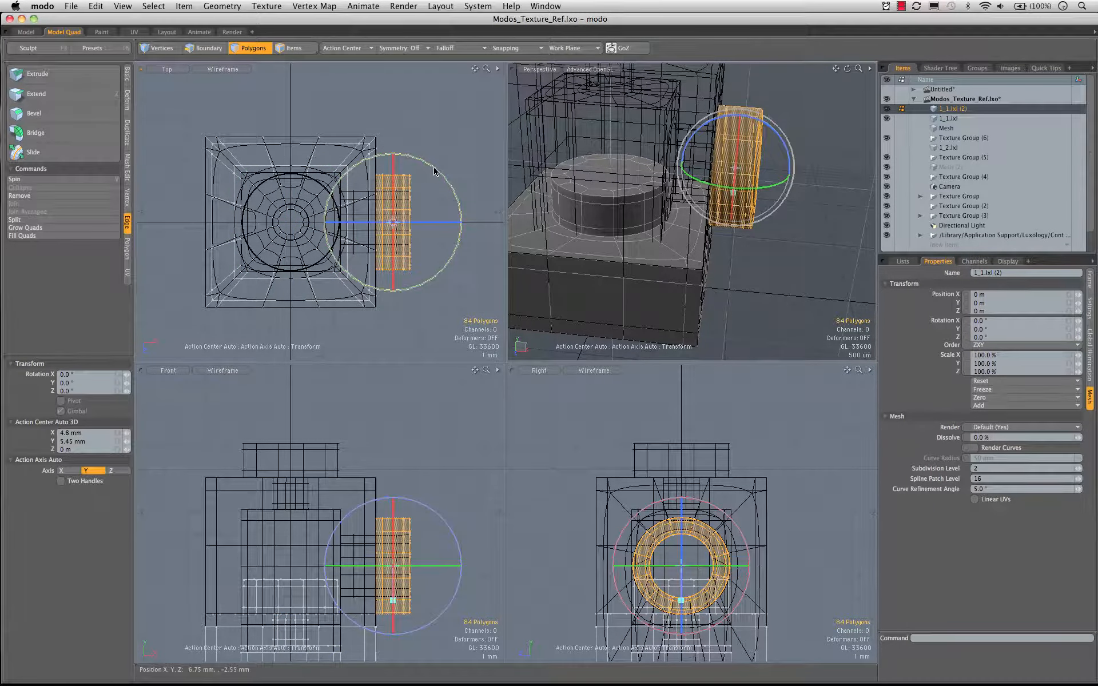
{"action": "left_click_drag", "start_coordinate": [437, 167], "coordinate": [340, 185]}
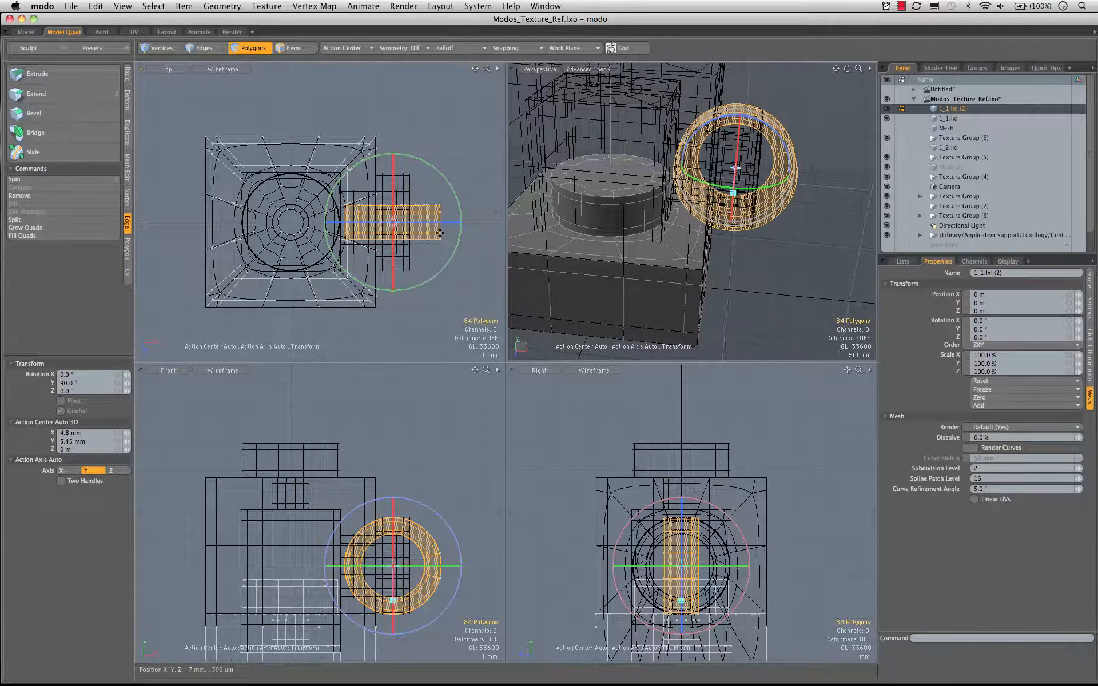
Step: Move the rotated ring 1.95 mm along X, away from the tall brick's body
{"action": "key", "text": "w"}
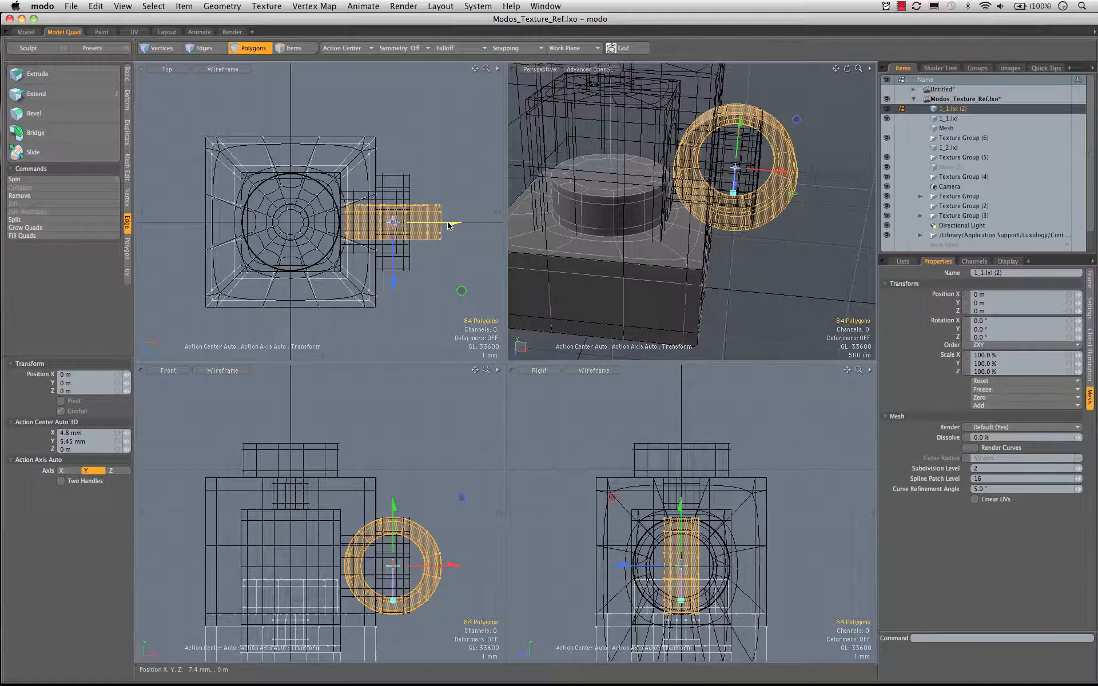
{"action": "left_click_drag", "start_coordinate": [449, 226], "coordinate": [485, 223]}
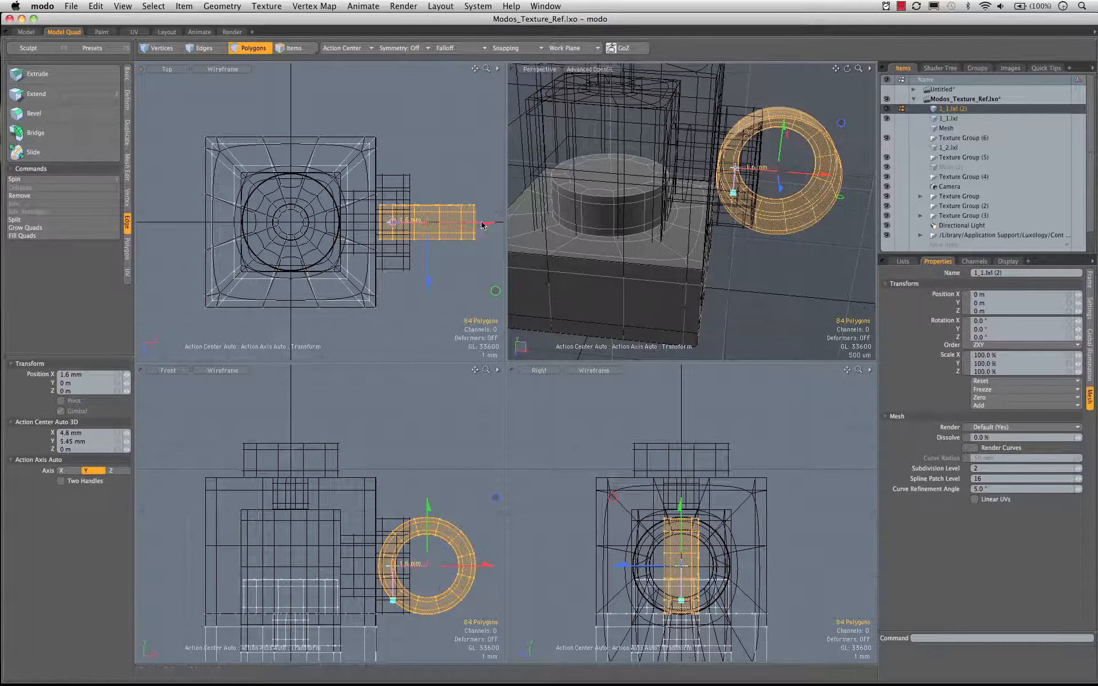
{"action": "left_click_drag", "start_coordinate": [403, 490], "coordinate": [501, 466], "text": "alt"}
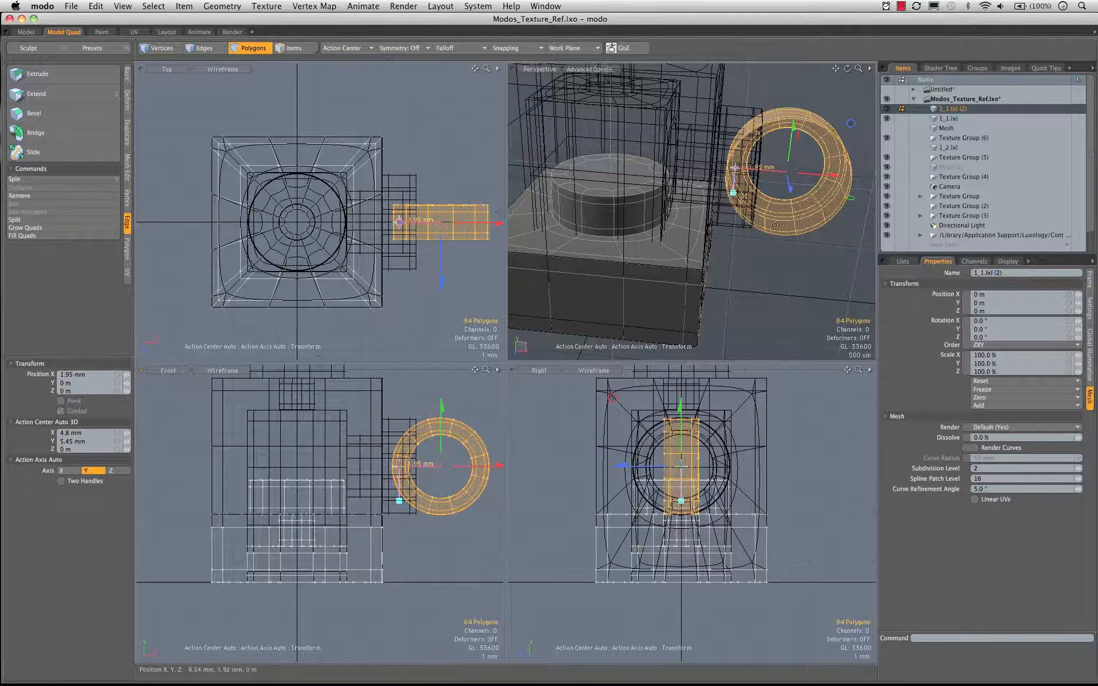
{"action": "left_click_drag", "start_coordinate": [635, 246], "coordinate": [656, 243], "text": "alt"}
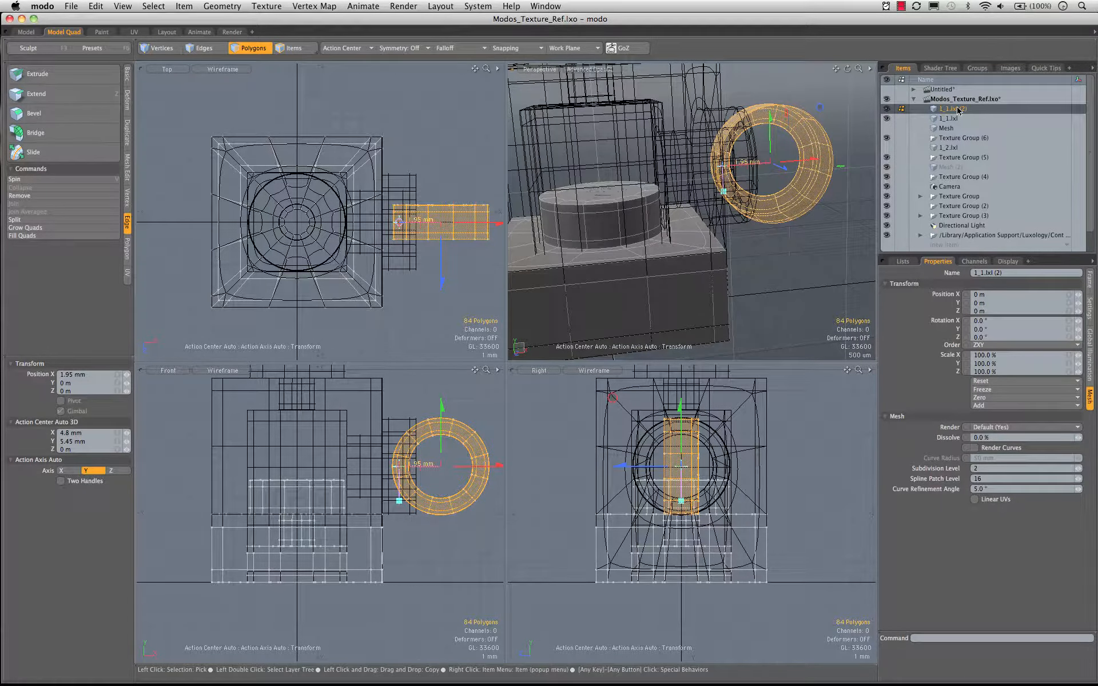
{"action": "left_click_drag", "start_coordinate": [847, 172], "coordinate": [861, 152], "text": "alt"}
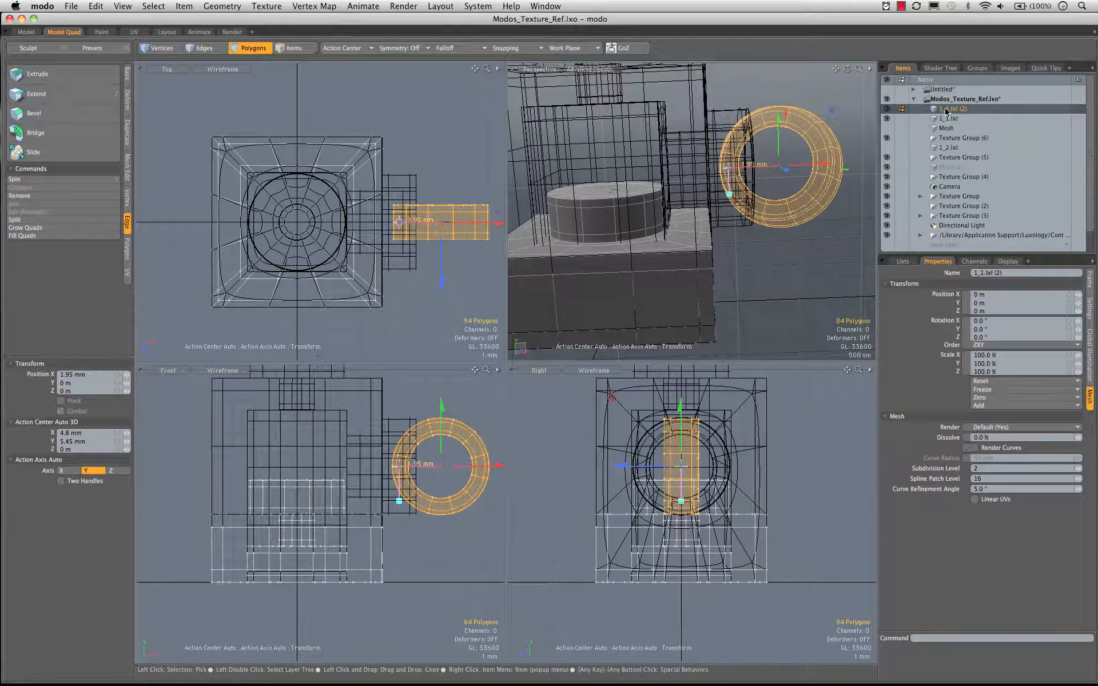
Step: Make the tall side-hole brick the active mesh and move all of its polygons 8 mm along X
{"action": "left_click", "coordinate": [543, 199]}
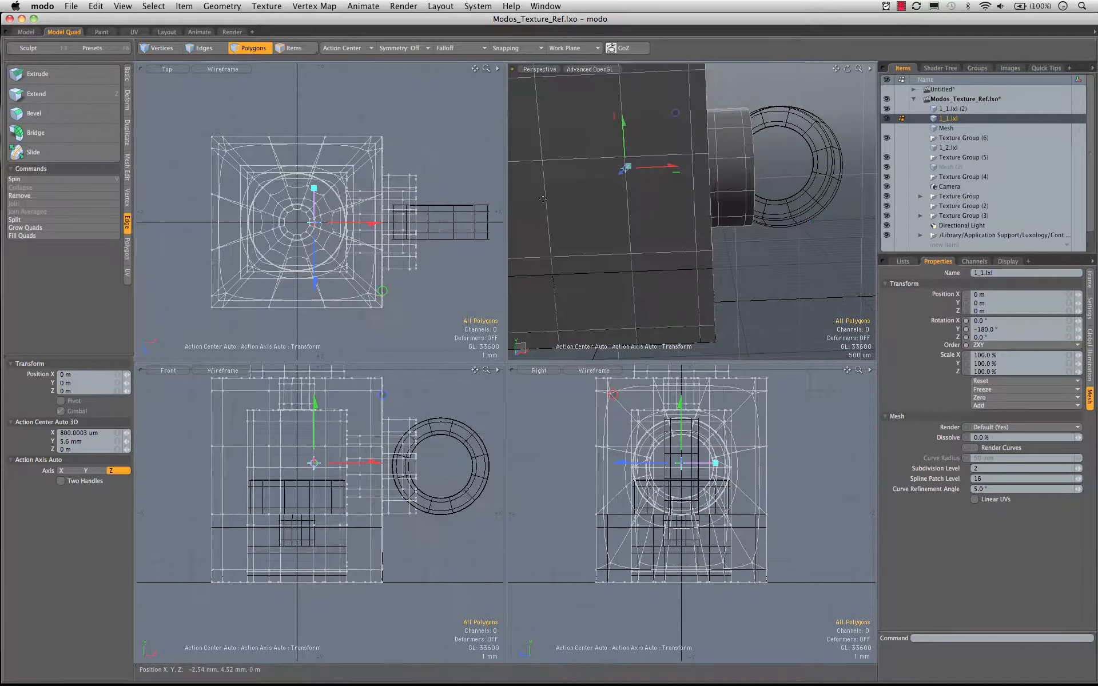
{"action": "left_click", "coordinate": [371, 229]}
{"action": "left_click_drag", "start_coordinate": [372, 224], "coordinate": [485, 223]}
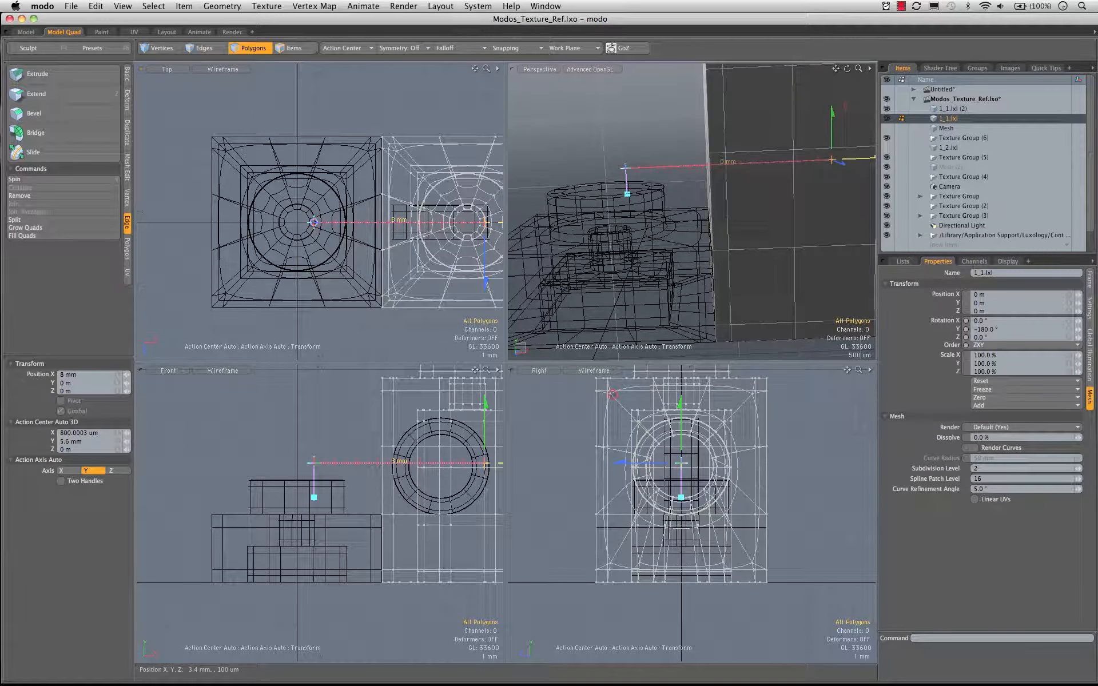
{"action": "left_click_drag", "start_coordinate": [365, 266], "coordinate": [344, 257], "text": "alt"}
Step: Reselect the ring in the flat brick's mesh and move it 1.25 mm along X to center it on the tall brick's body
{"action": "left_click", "coordinate": [948, 109]}
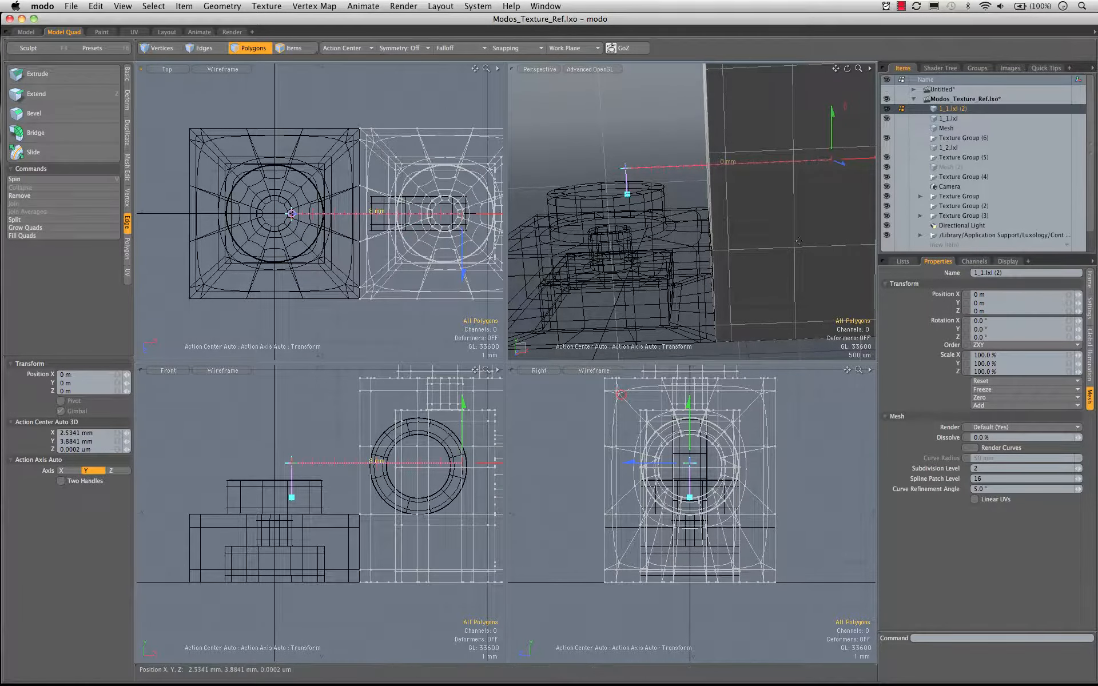
{"action": "double_click", "coordinate": [435, 440]}
{"action": "key", "text": "y"}
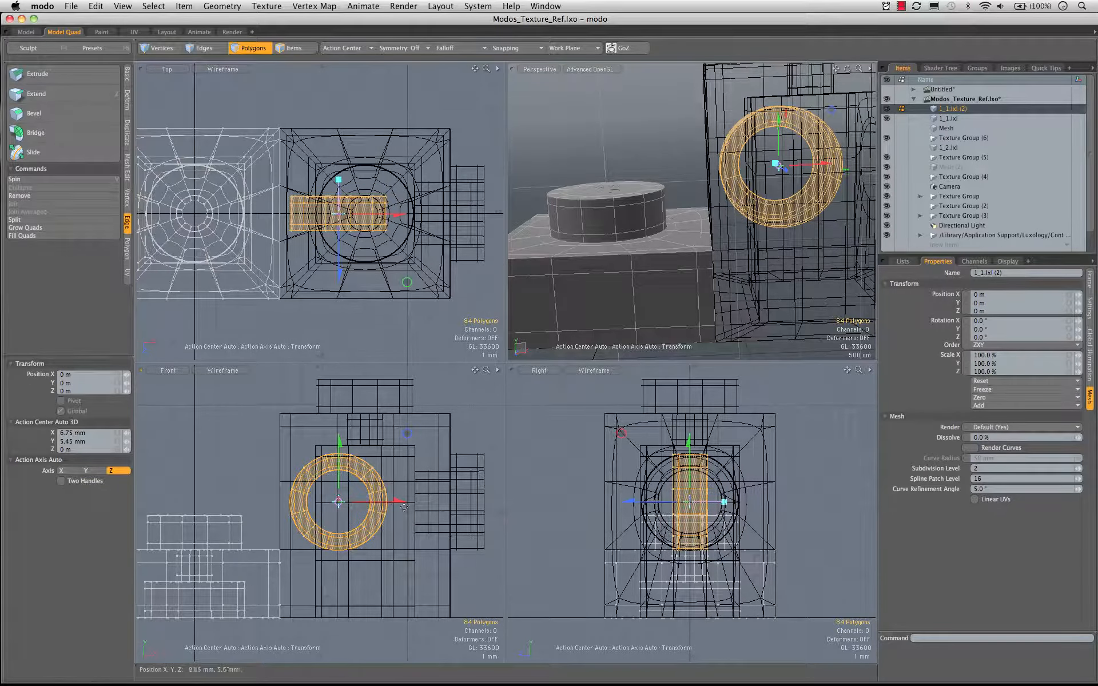
{"action": "left_click_drag", "start_coordinate": [397, 502], "coordinate": [424, 502]}
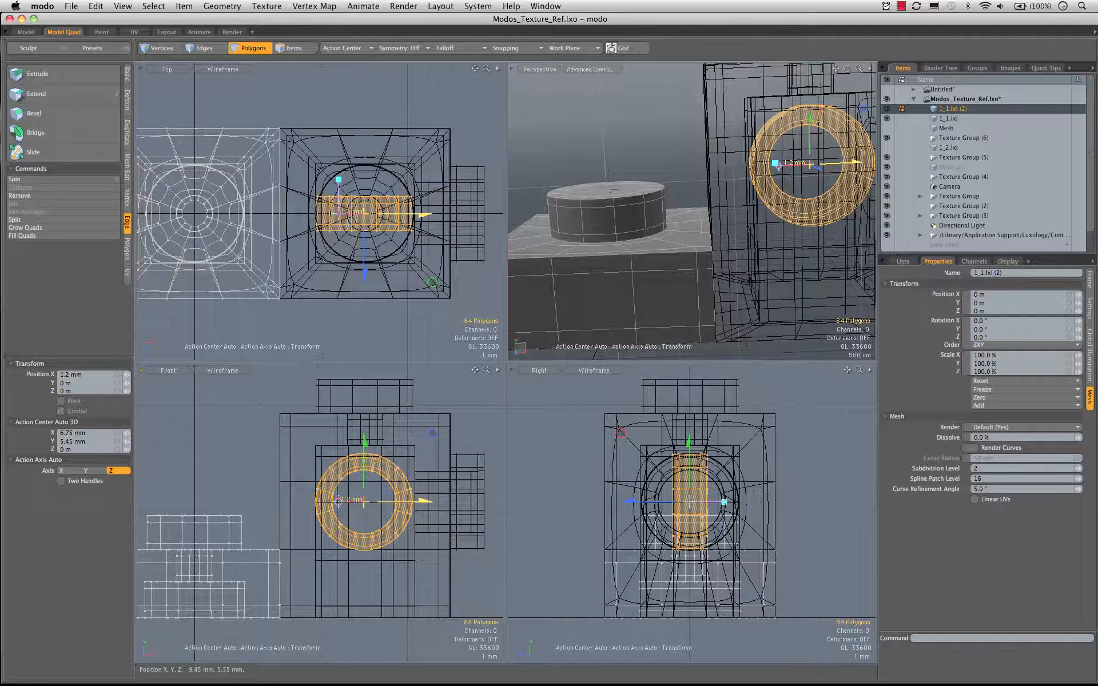
{"action": "left_click_drag", "start_coordinate": [423, 502], "coordinate": [425, 502]}
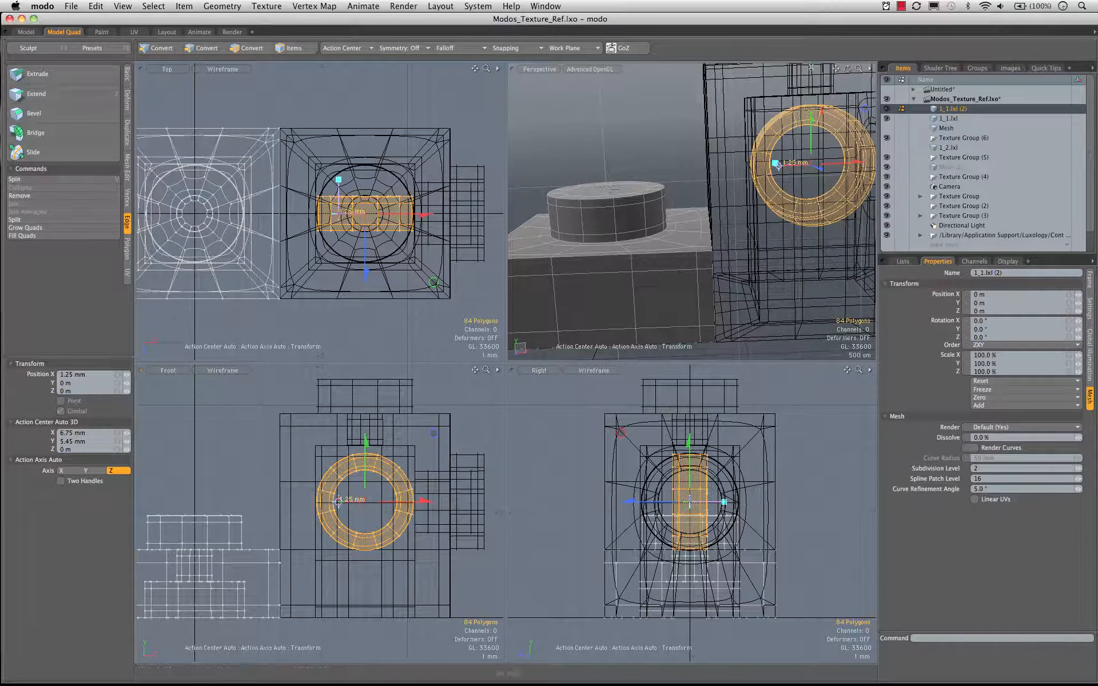
{"action": "mouse_move", "coordinate": [658, 189]}
{"action": "left_mouse_down", "text": "alt"}
{"action": "mouse_move", "coordinate": [698, 167]}
{"action": "mouse_move", "coordinate": [641, 189]}
{"action": "left_mouse_up", "text": "alt"}
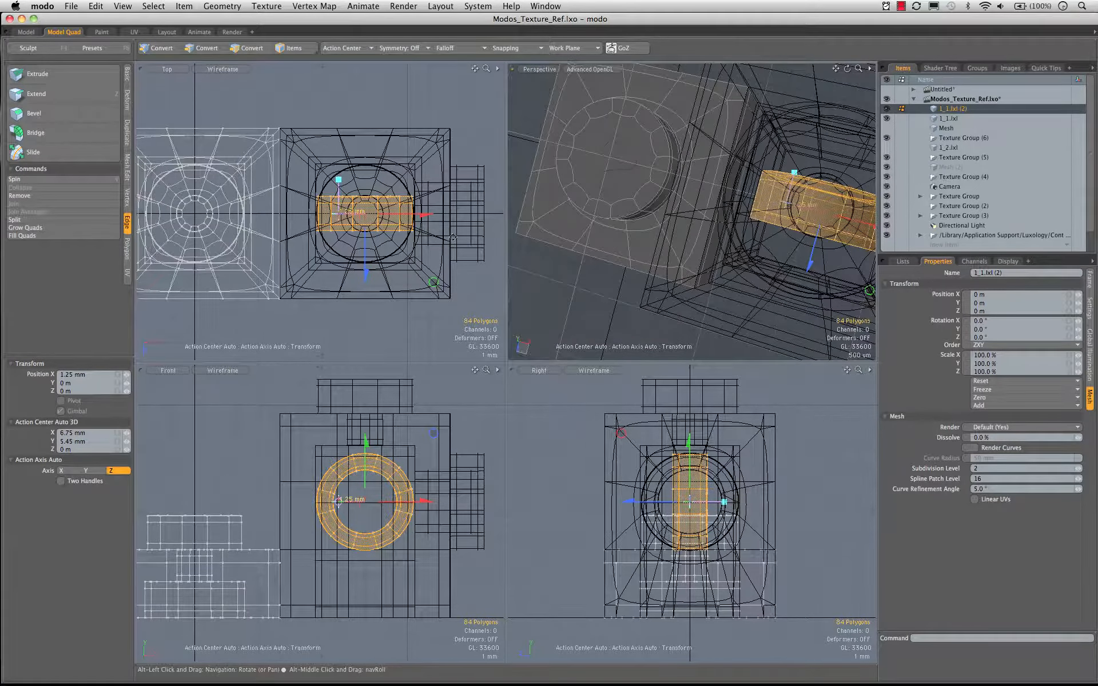
Step: Move the selected ring -2.4 mm along Z, toward one side of the tall brick's body
{"action": "mouse_move", "coordinate": [387, 214]}
{"action": "left_mouse_down", "text": "ctrl+alt"}
{"action": "mouse_move", "coordinate": [451, 211]}
{"action": "mouse_move", "coordinate": [378, 214]}
{"action": "left_mouse_up", "text": "ctrl+alt"}
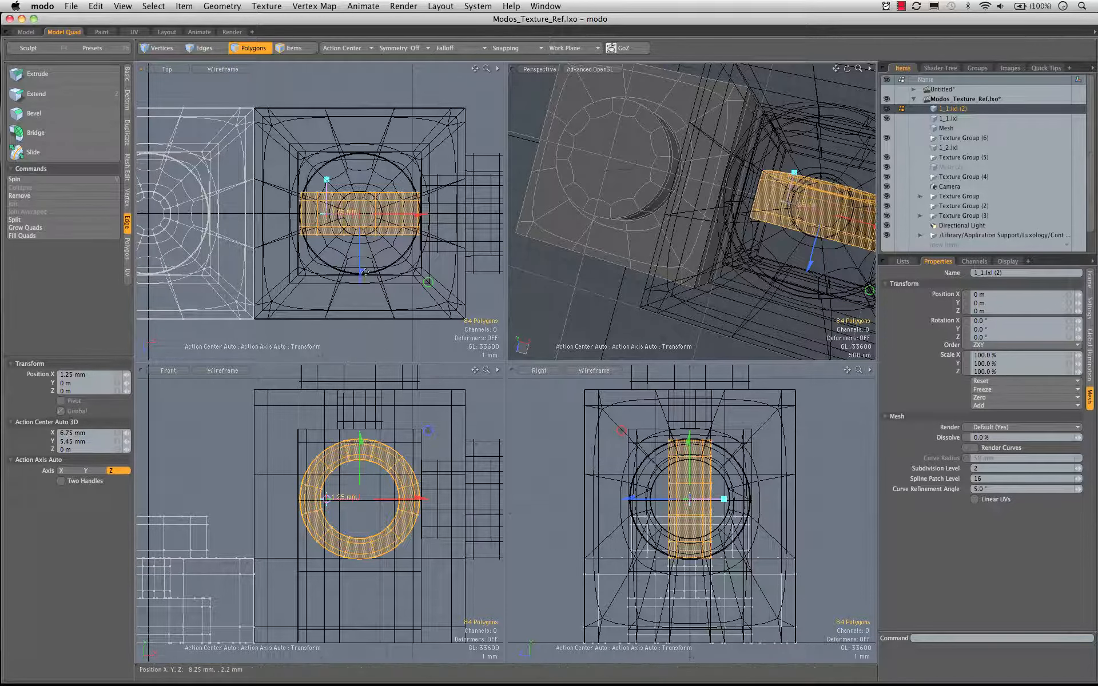
{"action": "left_click_drag", "start_coordinate": [361, 276], "coordinate": [361, 235]}
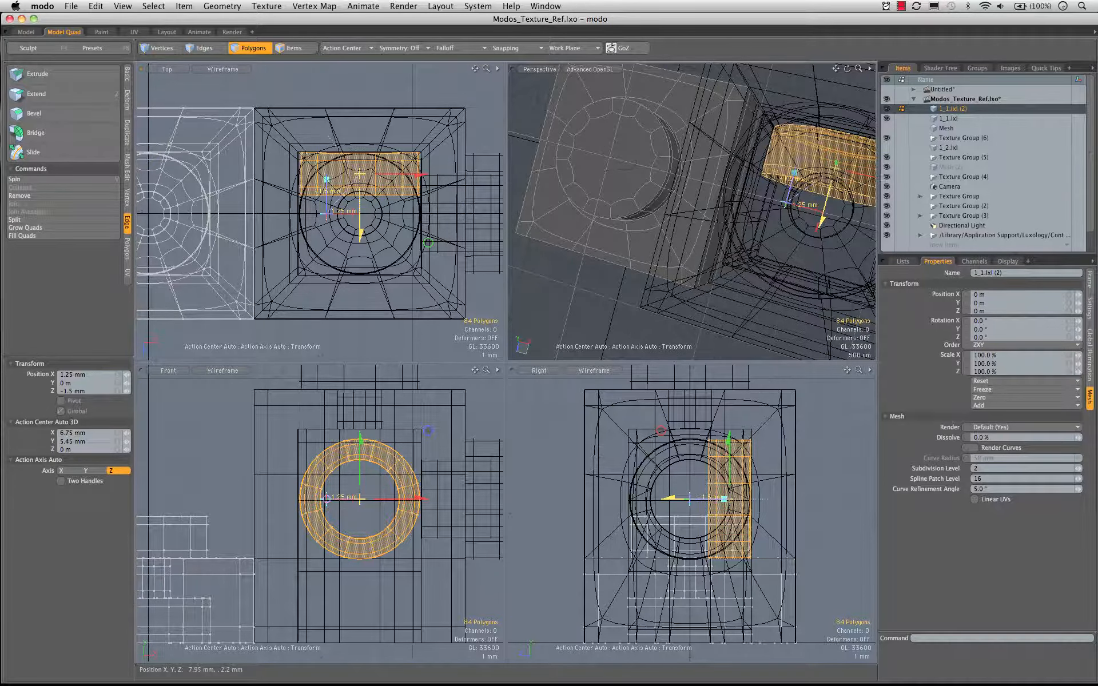
{"action": "left_click_drag", "start_coordinate": [360, 235], "coordinate": [430, 220]}
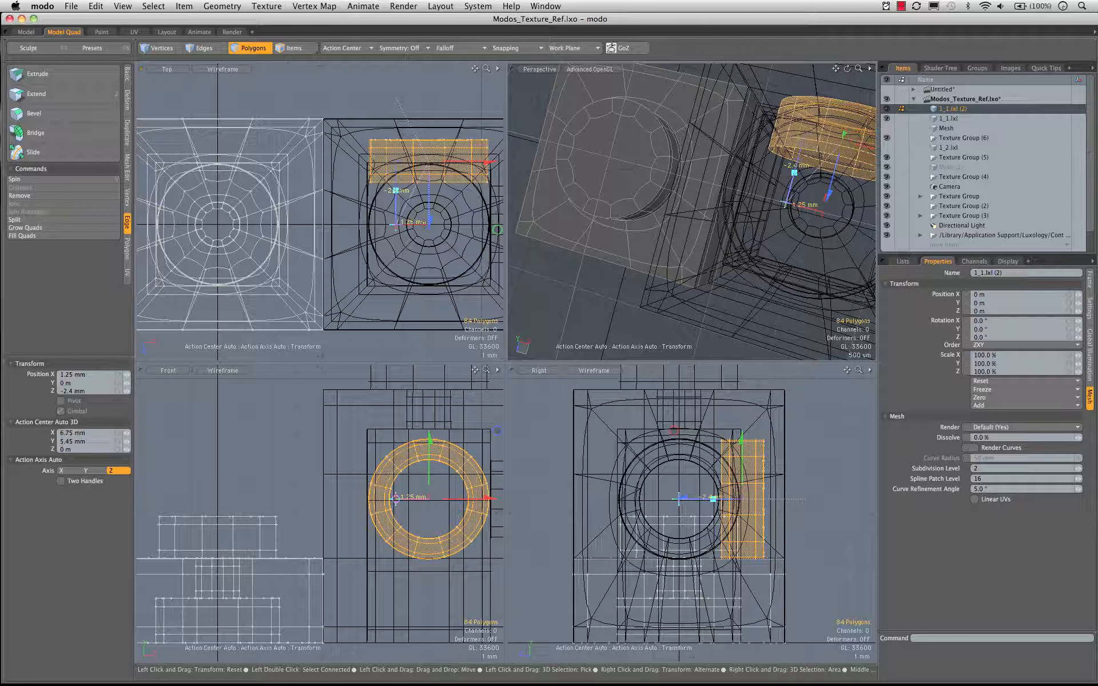
{"action": "key", "text": "space"}
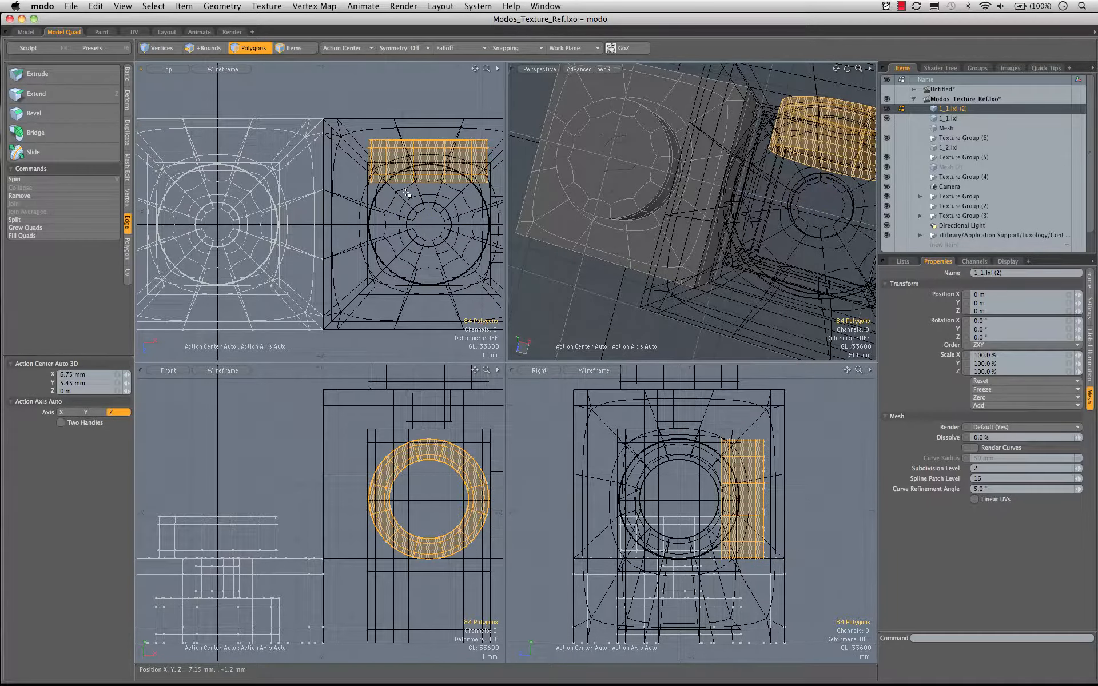
Step: Mirror the ring across the Z axis to make a matching ring on the opposite side of the brick
{"action": "key", "text": "shift+v"}
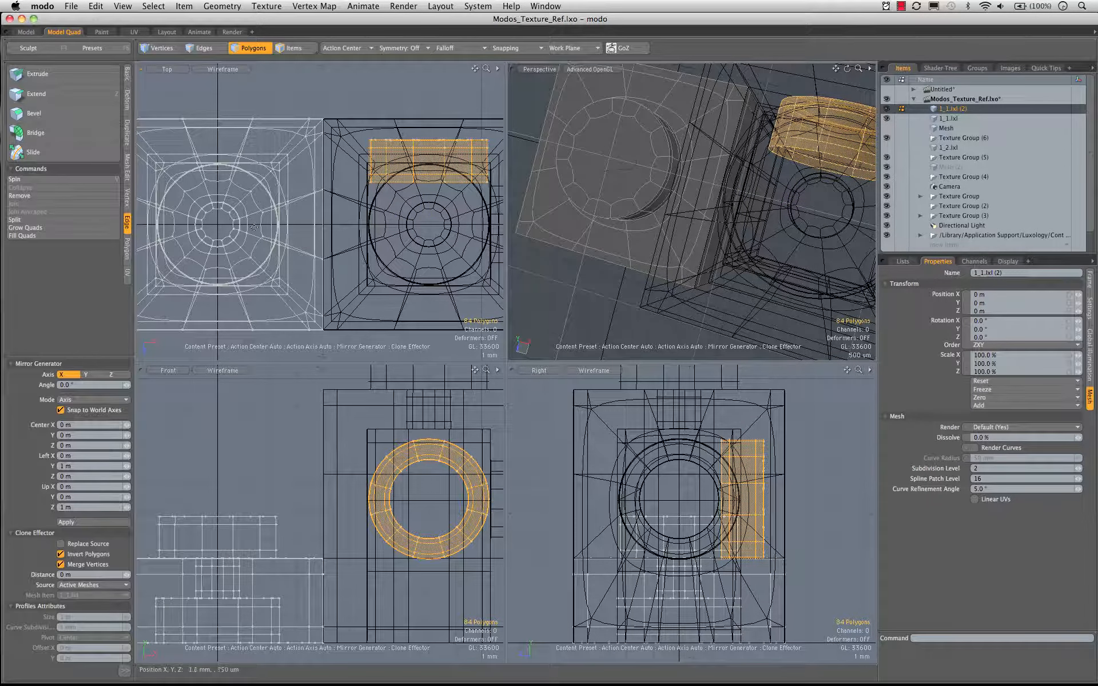
{"action": "left_click", "coordinate": [113, 375]}
{"action": "left_click", "coordinate": [85, 522]}
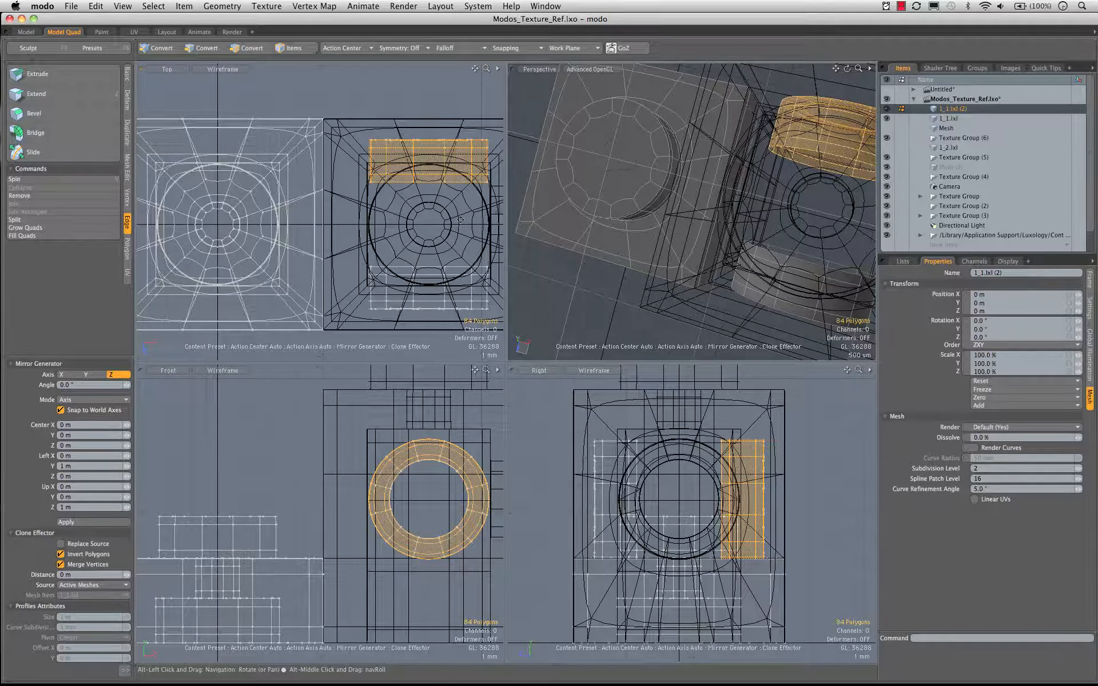
{"action": "left_click_drag", "start_coordinate": [732, 155], "coordinate": [521, 102], "text": "alt"}
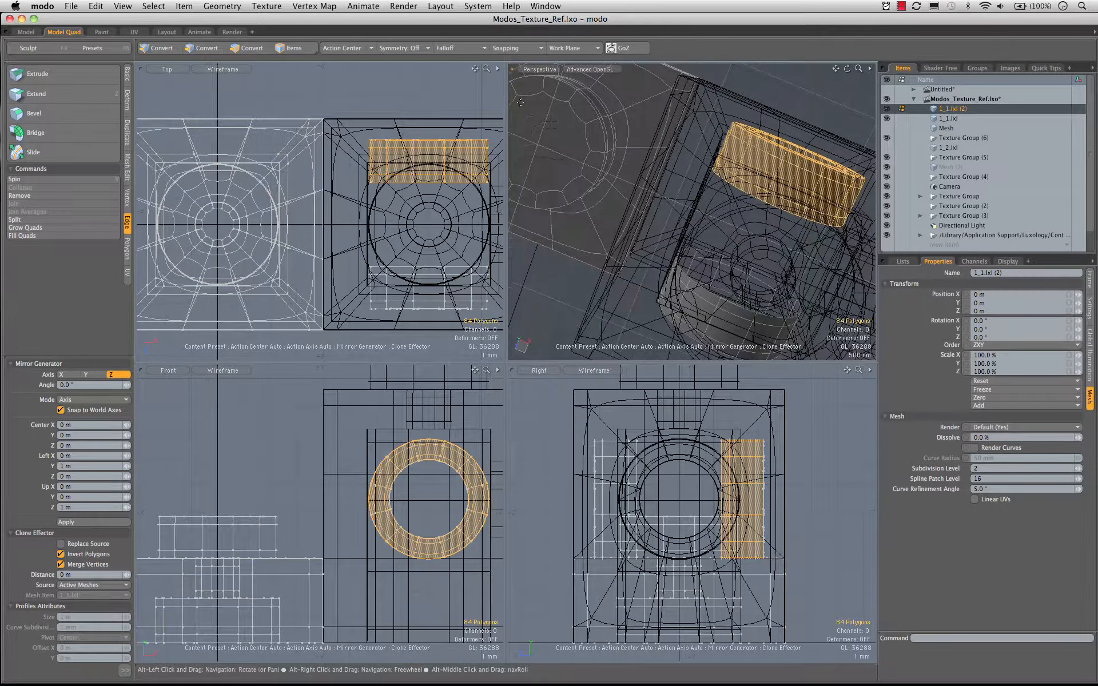
{"action": "key", "text": "q"}
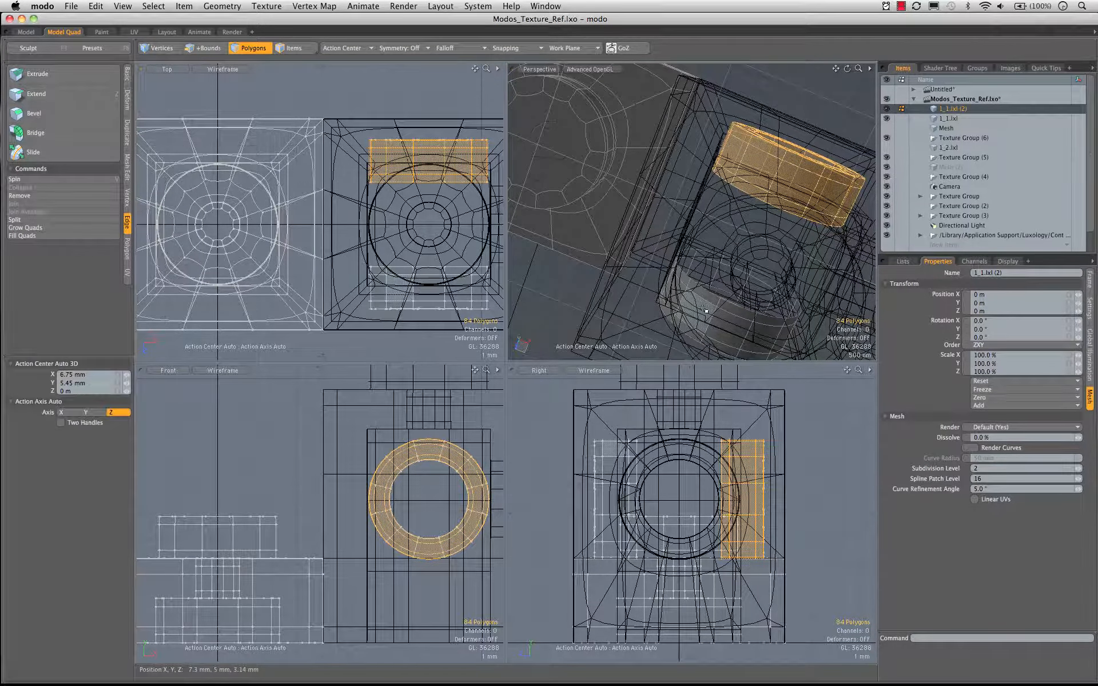
Step: Add the mirrored ring to the selection and move both rings -3.15 mm along Y, down to the brick's base
{"action": "double_click", "coordinate": [705, 310], "text": "shift"}
{"action": "key", "text": "w"}
{"action": "left_click_drag", "start_coordinate": [399, 499], "coordinate": [358, 471], "text": "alt"}
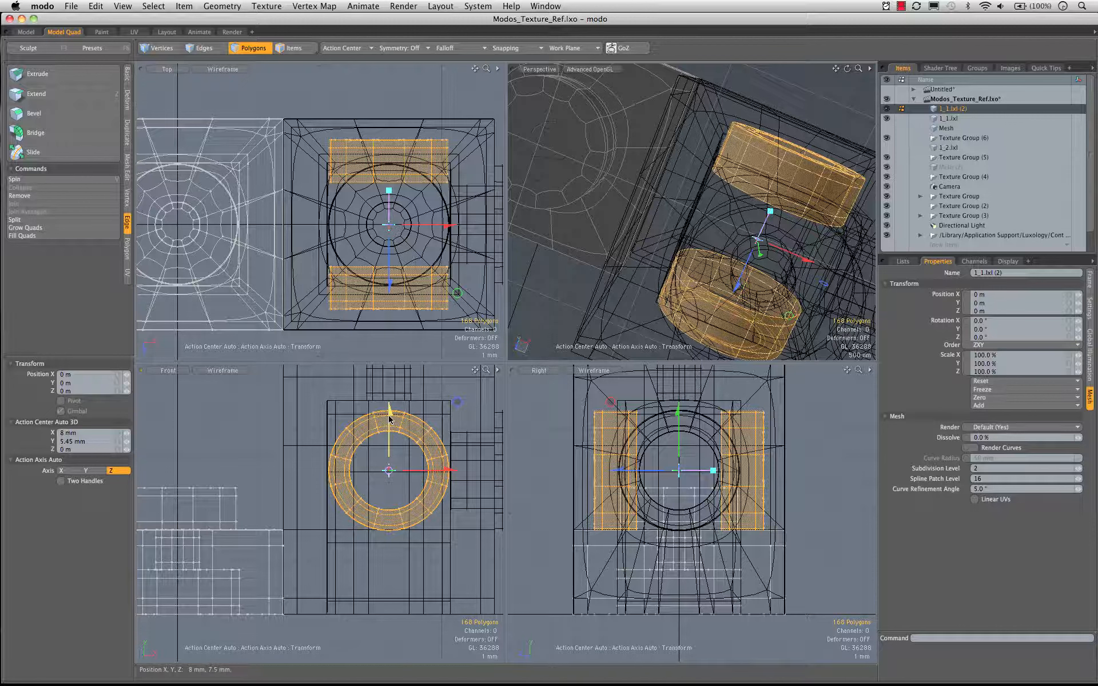
{"action": "left_click_drag", "start_coordinate": [389, 426], "coordinate": [390, 435]}
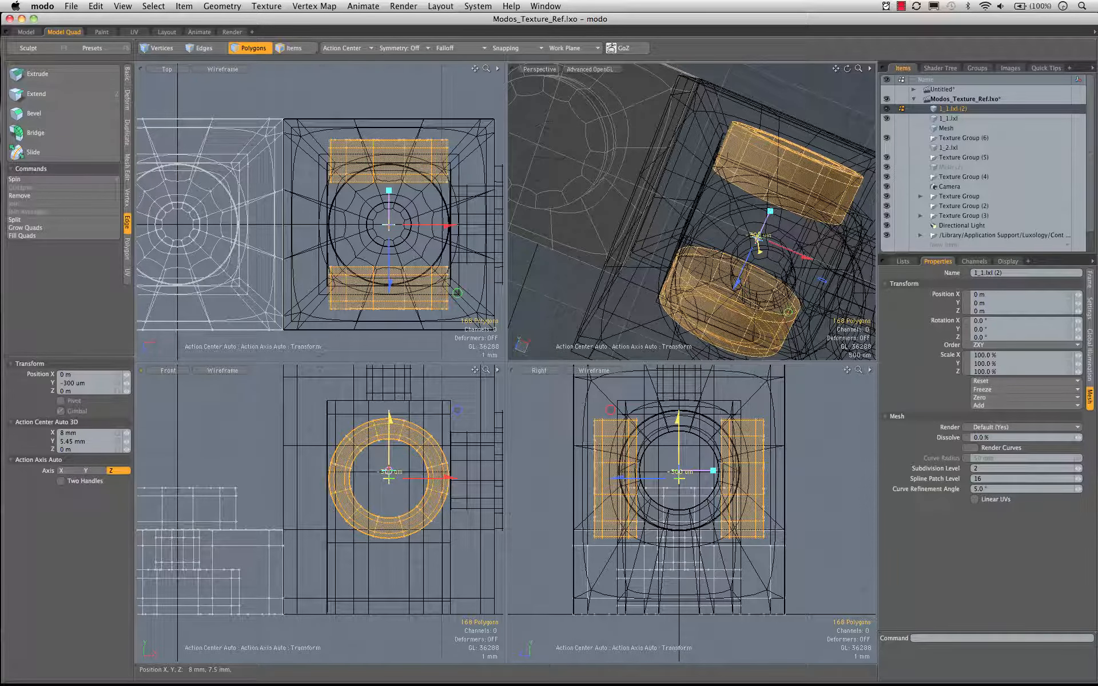
{"action": "left_click_drag", "start_coordinate": [390, 436], "coordinate": [389, 507]}
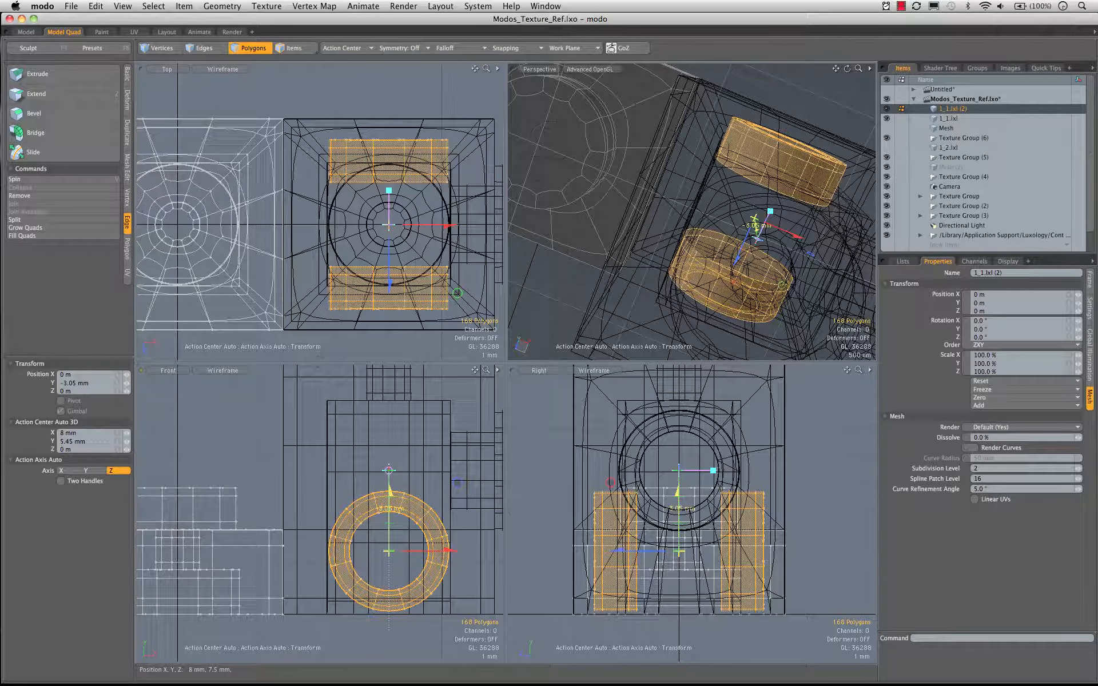
{"action": "left_click_drag", "start_coordinate": [389, 508], "coordinate": [389, 511]}
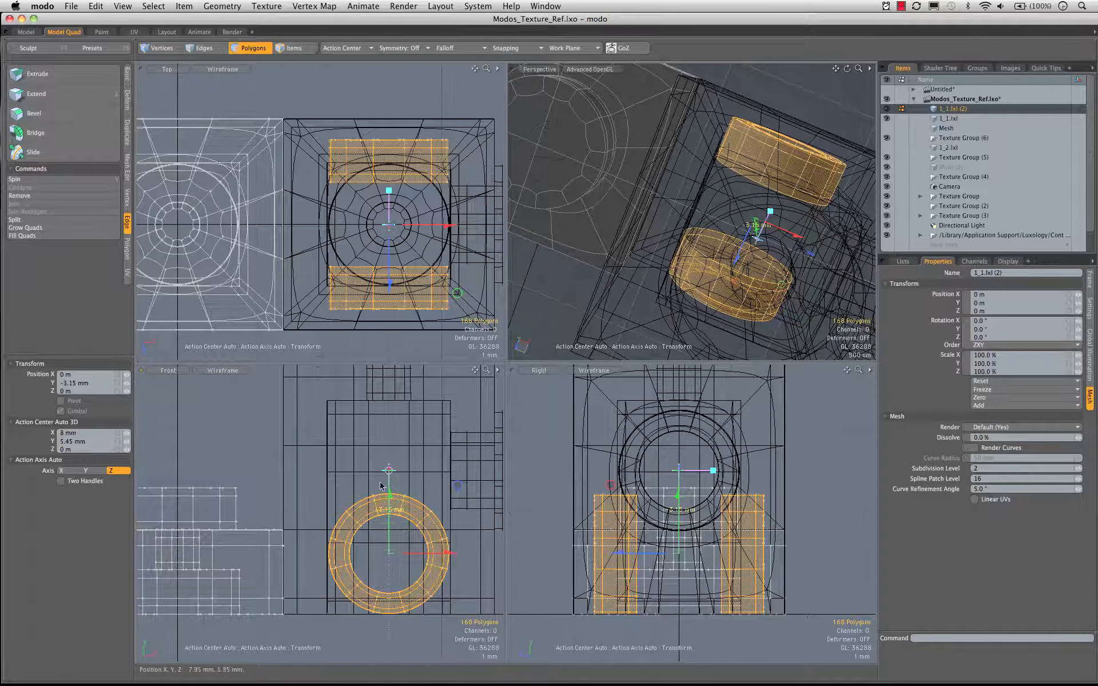
{"action": "left_click_drag", "start_coordinate": [636, 258], "coordinate": [655, 200], "text": "alt"}
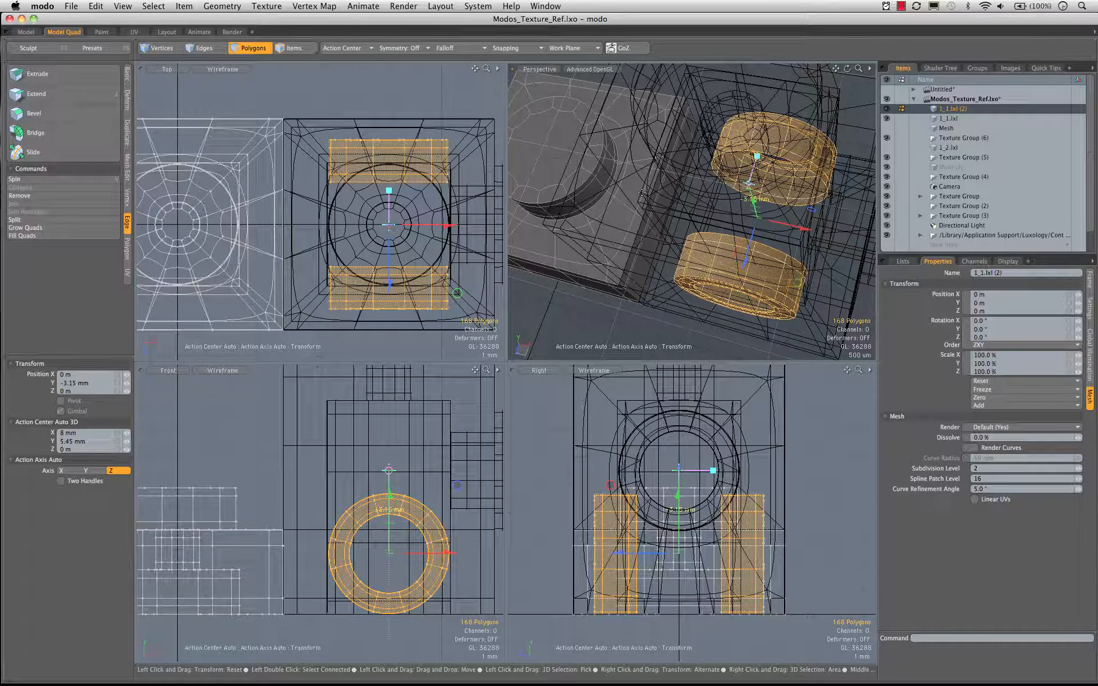
{"action": "left_click_drag", "start_coordinate": [672, 177], "coordinate": [679, 213], "text": "alt"}
{"action": "key", "text": "space"}
{"action": "key", "text": "space"}
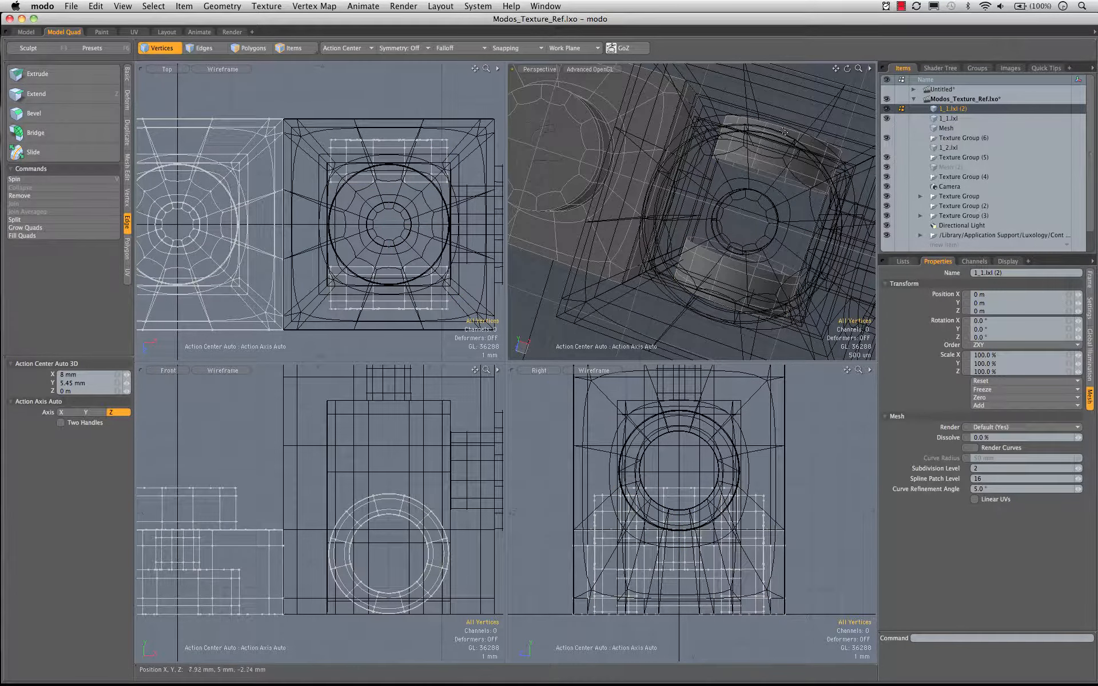
{"action": "key", "text": "space"}
{"action": "key", "text": "space"}
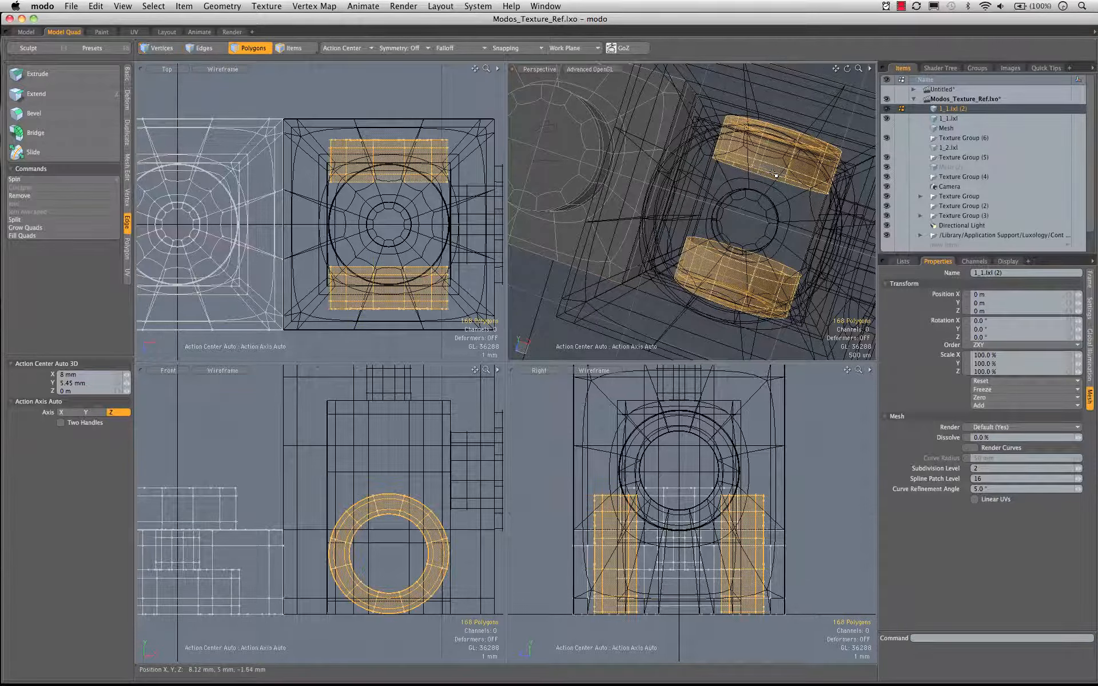
{"action": "key", "text": "space"}
{"action": "key", "text": "space"}
{"action": "key", "text": "space"}
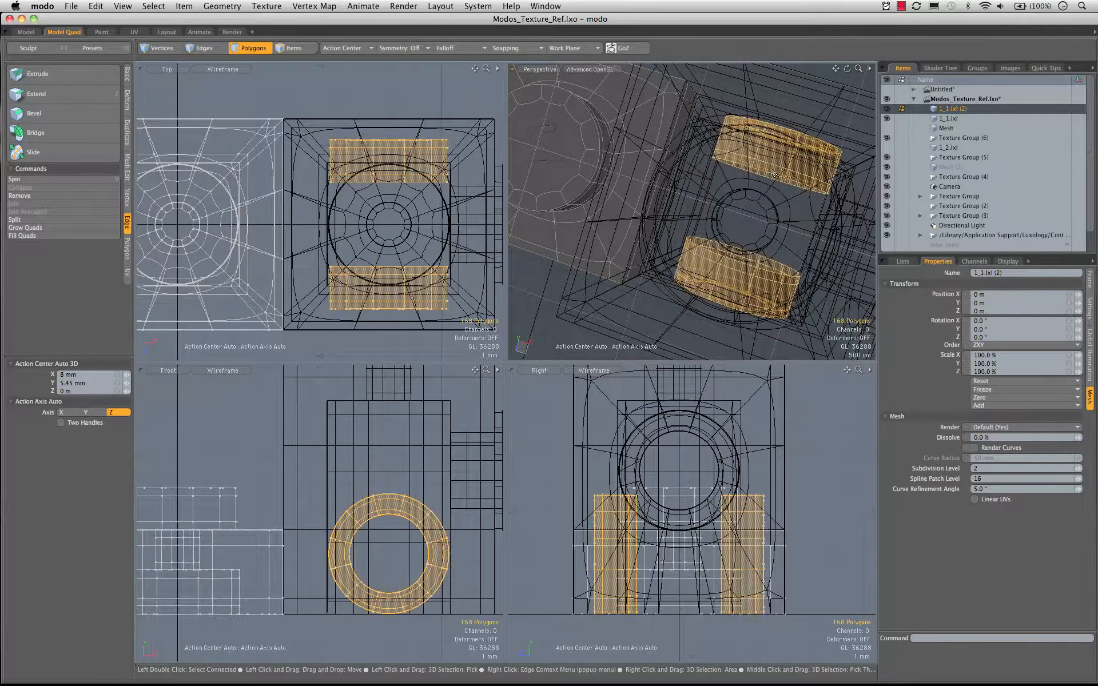
{"action": "key", "text": "space"}
{"action": "key", "text": "space"}
{"action": "key", "text": "space"}
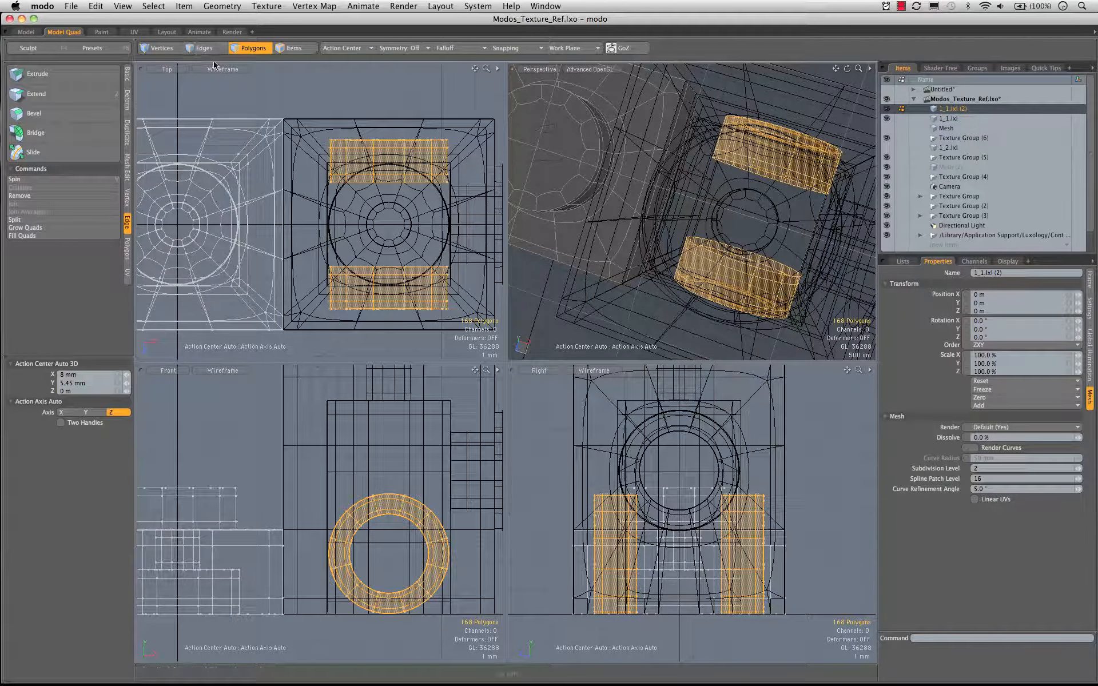
Step: Select the outermost edge loop on the inward-facing end of both rings in edge mode
{"action": "left_click", "coordinate": [203, 48]}
{"action": "left_click_drag", "start_coordinate": [675, 189], "coordinate": [780, 214], "text": "alt"}
{"action": "double_click", "coordinate": [787, 203]}
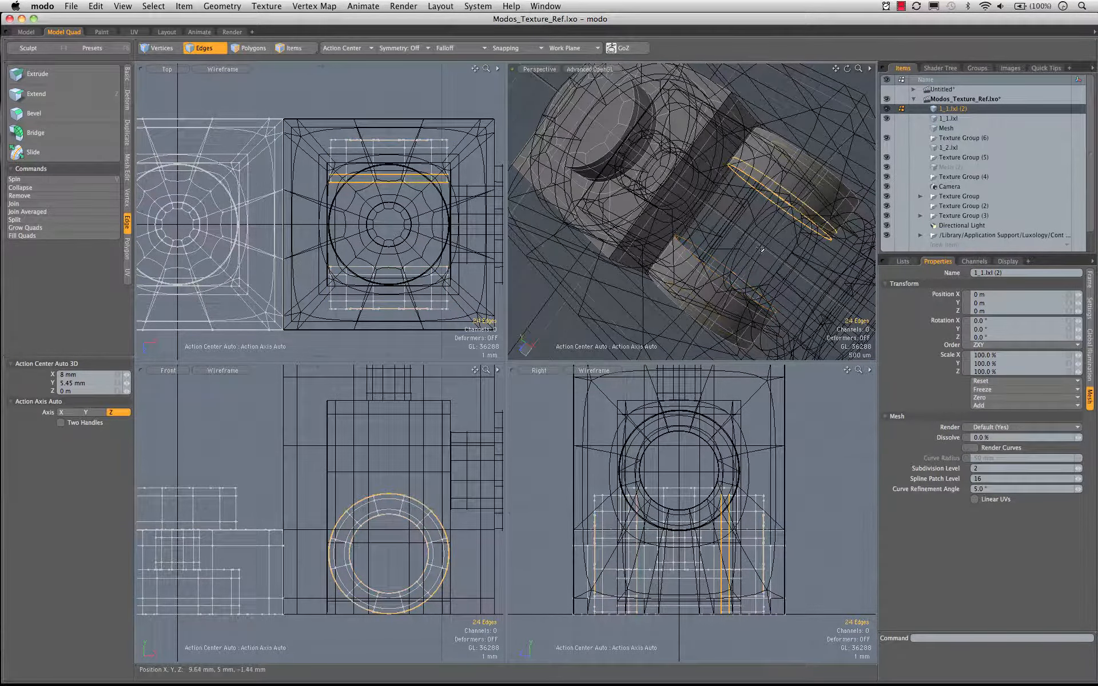
{"action": "double_click", "coordinate": [726, 281], "text": "shift"}
{"action": "left_click_drag", "start_coordinate": [726, 282], "coordinate": [808, 173], "text": "alt"}
{"action": "left_click_drag", "start_coordinate": [724, 194], "coordinate": [764, 180], "text": "alt"}
{"action": "double_click", "coordinate": [773, 168]}
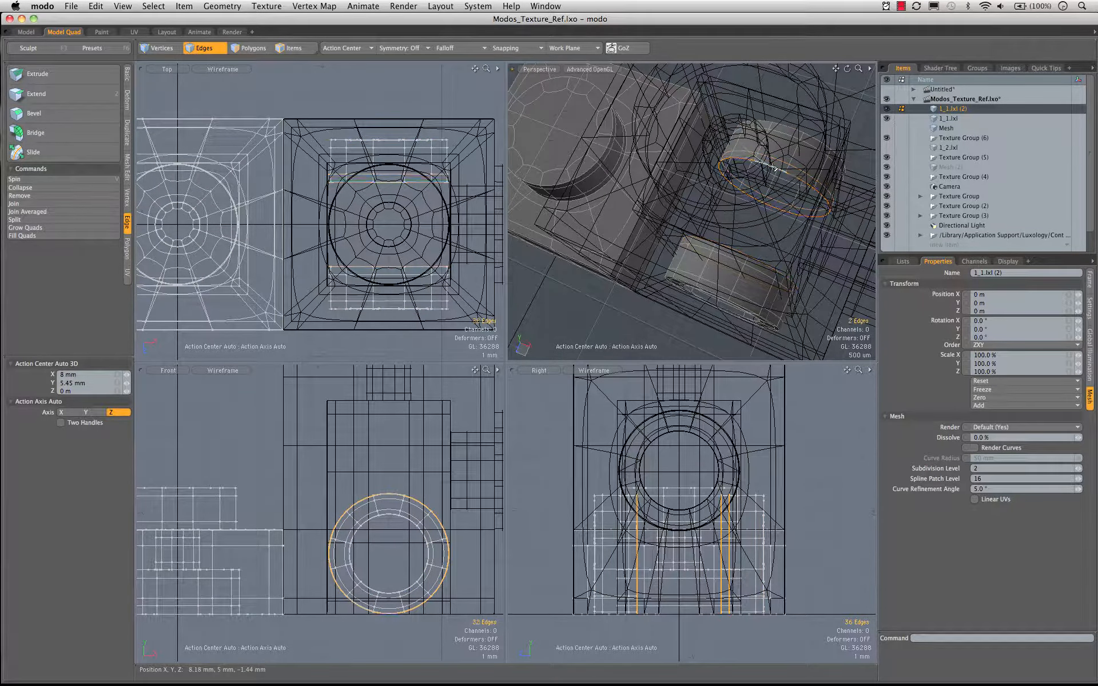
{"action": "double_click", "coordinate": [807, 215]}
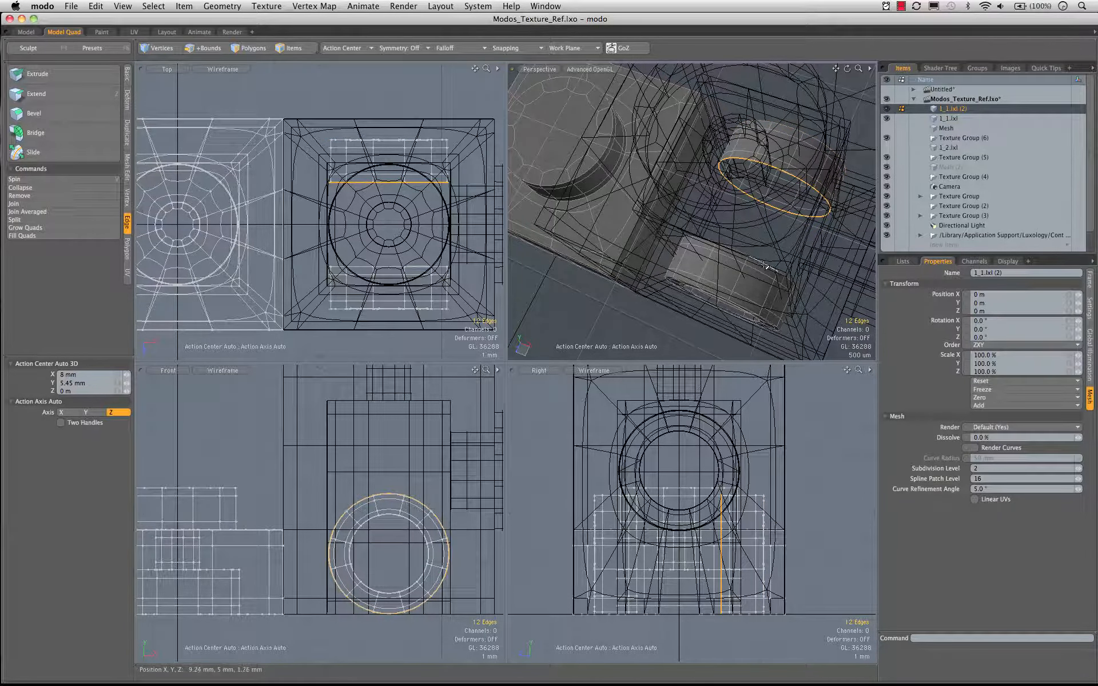
{"action": "double_click", "coordinate": [755, 255], "text": "shift"}
Step: Extend the two selected edge loops and scale the new edges to 125% in X and Y to form flanges
{"action": "key", "text": "KP_0"}
{"action": "left_click_drag", "start_coordinate": [708, 191], "coordinate": [633, 290], "text": "alt"}
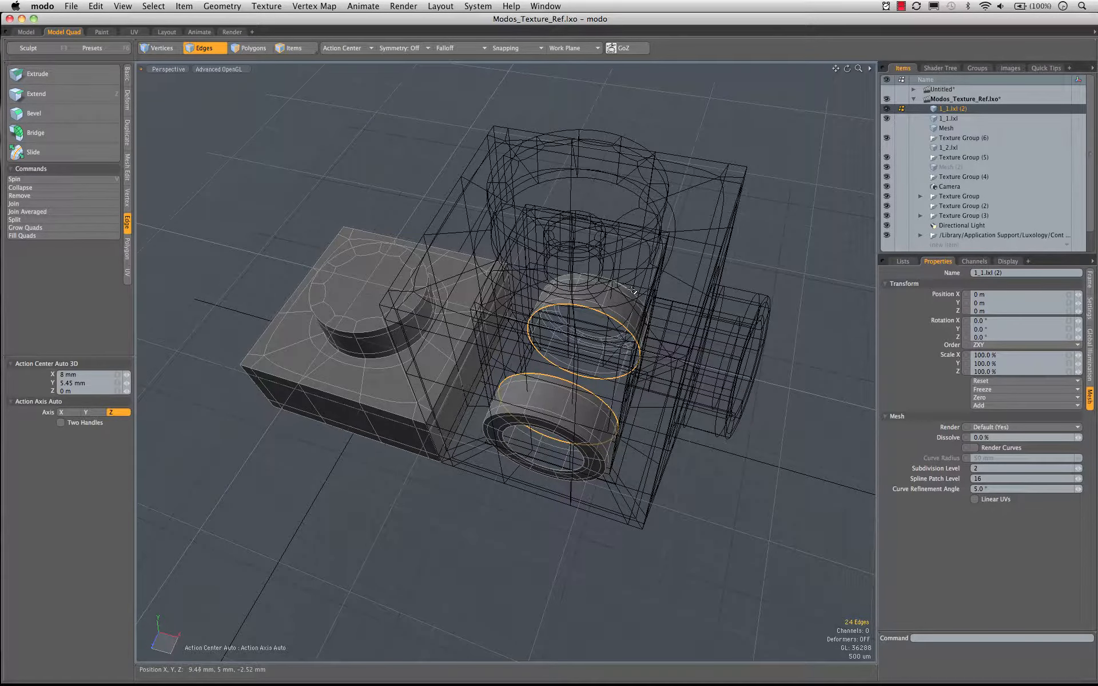
{"action": "key", "text": "z"}
{"action": "scroll", "coordinate": [598, 356], "scroll_direction": "up", "scroll_amount": 3}
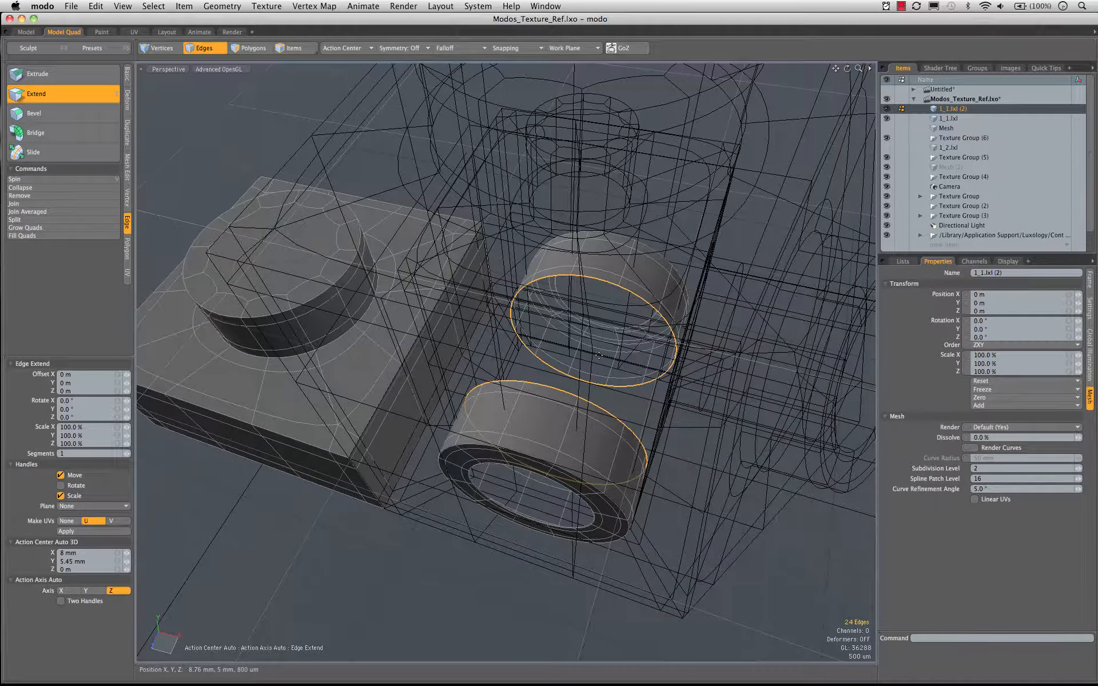
{"action": "left_click", "coordinate": [598, 356]}
{"action": "left_click_drag", "start_coordinate": [598, 355], "coordinate": [654, 342], "text": "alt"}
{"action": "key", "text": "r"}
{"action": "left_click_drag", "start_coordinate": [632, 341], "coordinate": [512, 224]}
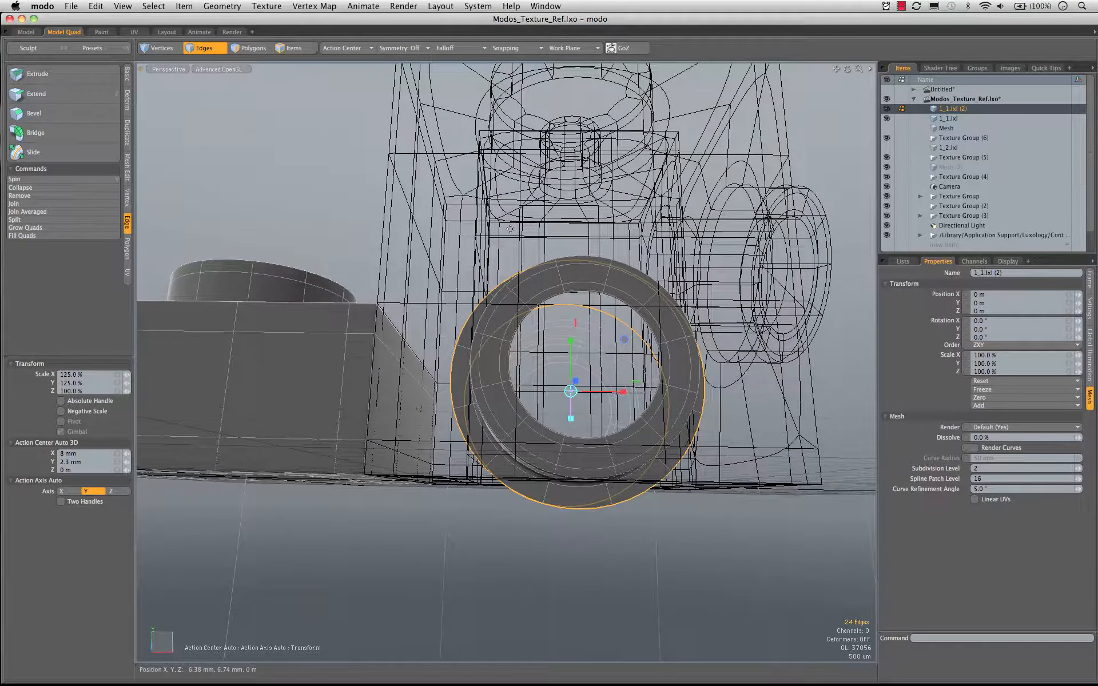
Step: Bridge the two flange loops into a central band with Reverse Direction turned off
{"action": "left_click_drag", "start_coordinate": [684, 234], "coordinate": [189, 372], "text": "alt"}
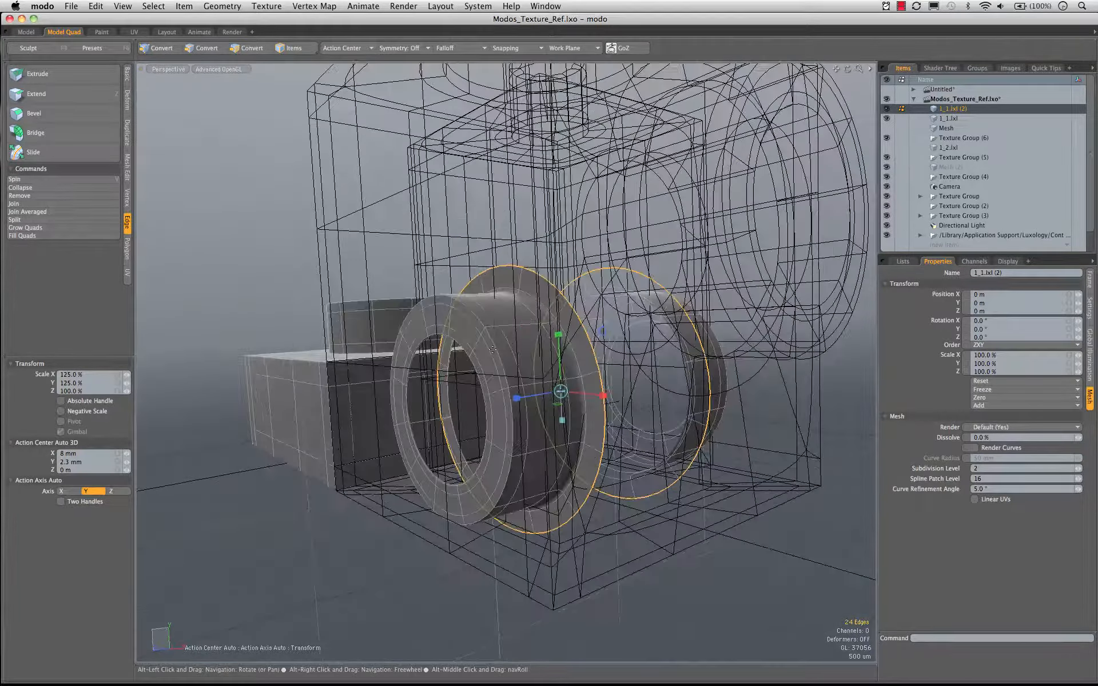
{"action": "left_click", "coordinate": [35, 132]}
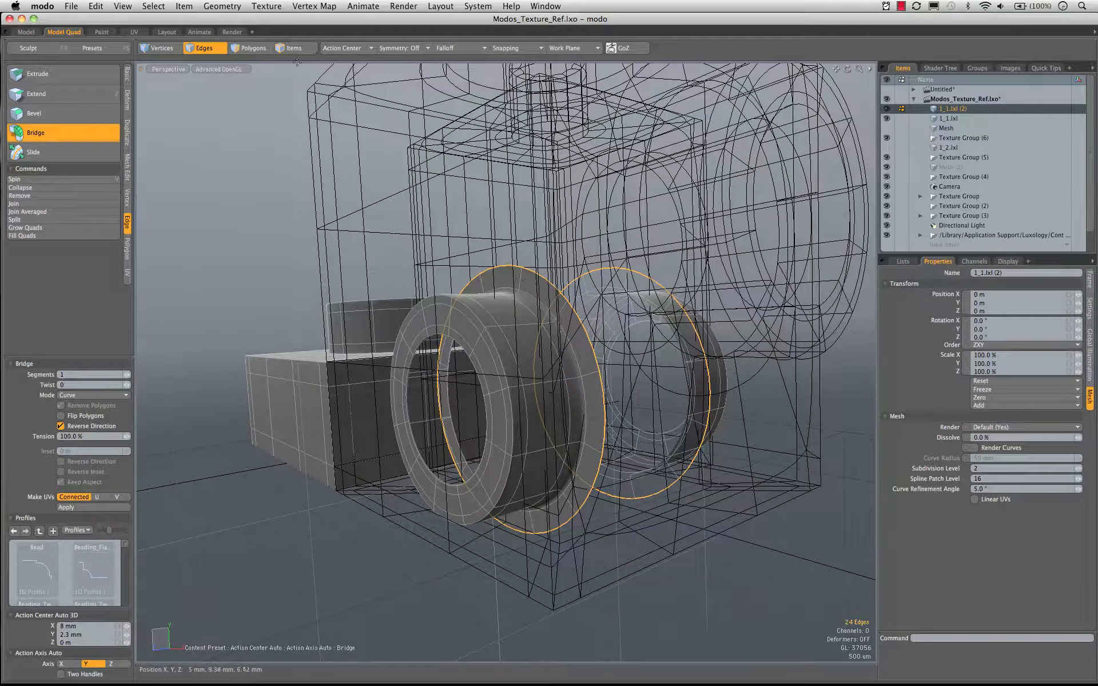
{"action": "left_click", "coordinate": [534, 179]}
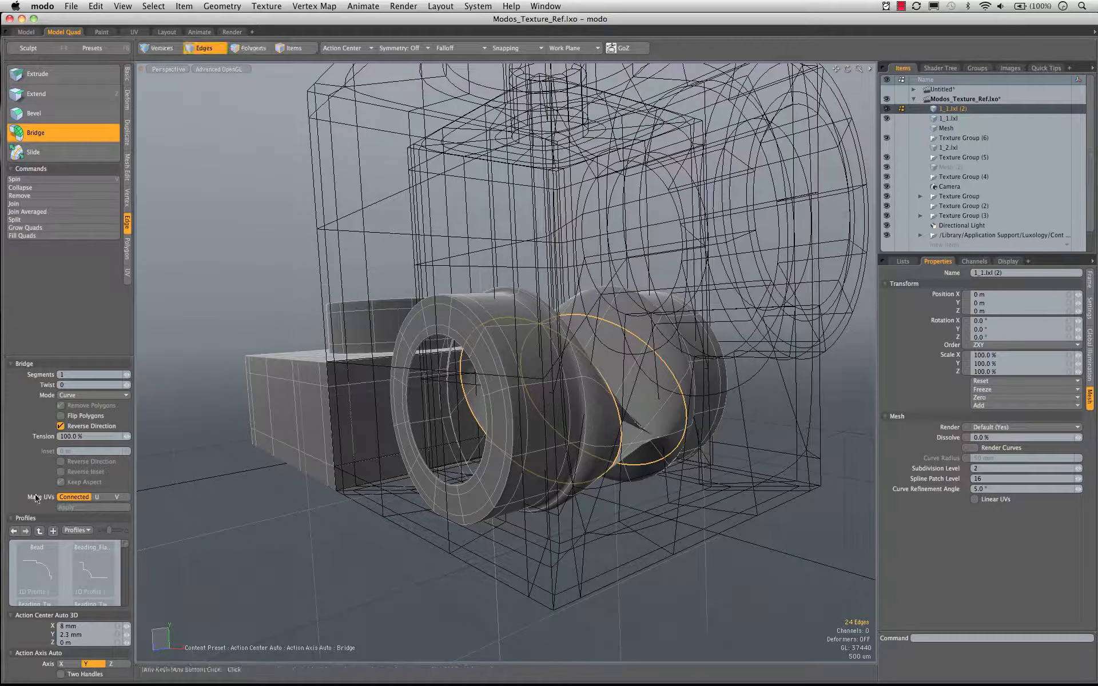
{"action": "left_click", "coordinate": [82, 427]}
{"action": "left_click_drag", "start_coordinate": [457, 308], "coordinate": [461, 453], "text": "alt"}
{"action": "key", "text": "space"}
{"action": "key", "text": "space"}
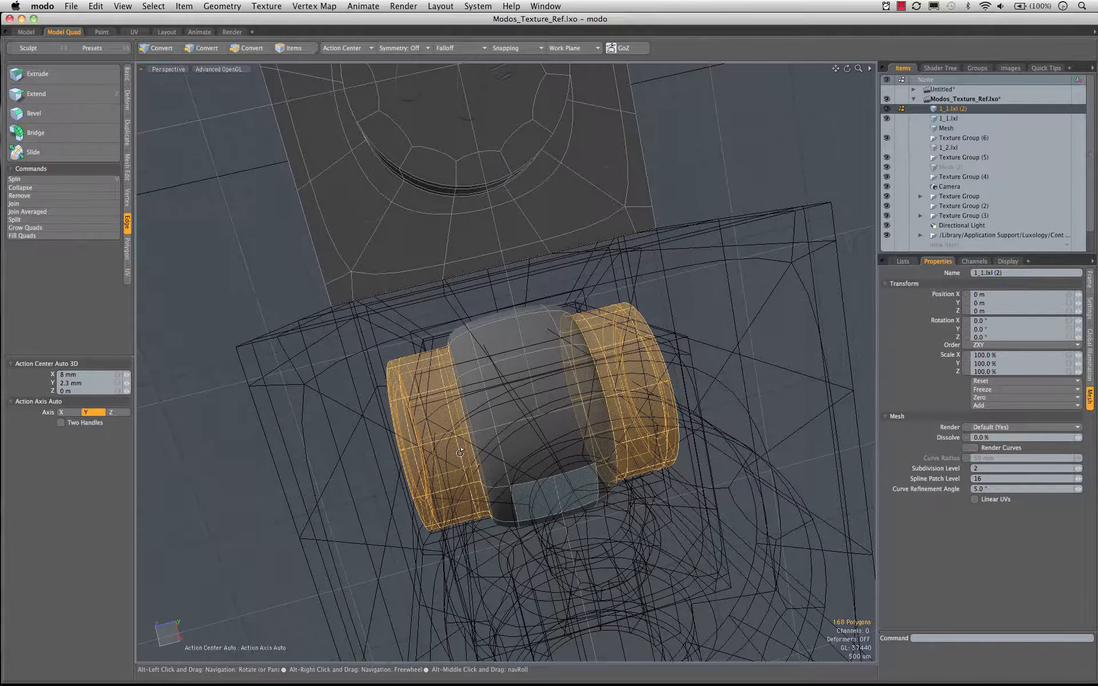
Step: Select two neighboring polygons on the bridged band and loop slice it symmetrically with 2 slices at 0.5%
{"action": "left_click", "coordinate": [462, 455]}
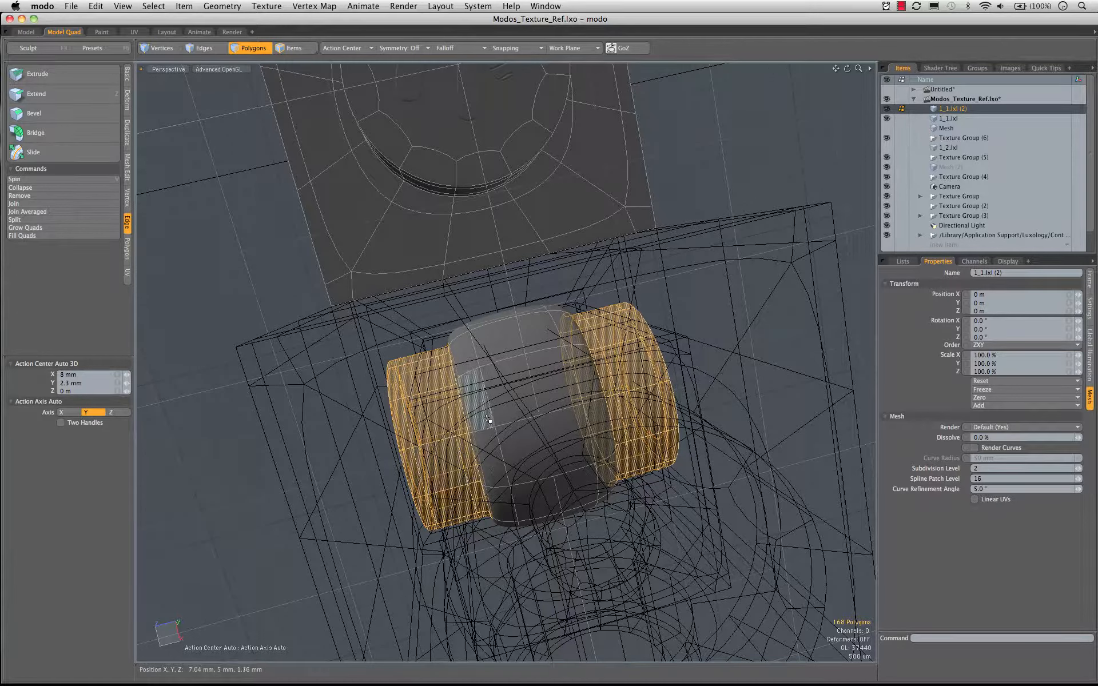
{"action": "left_click", "coordinate": [525, 373]}
{"action": "key", "text": "alt"}
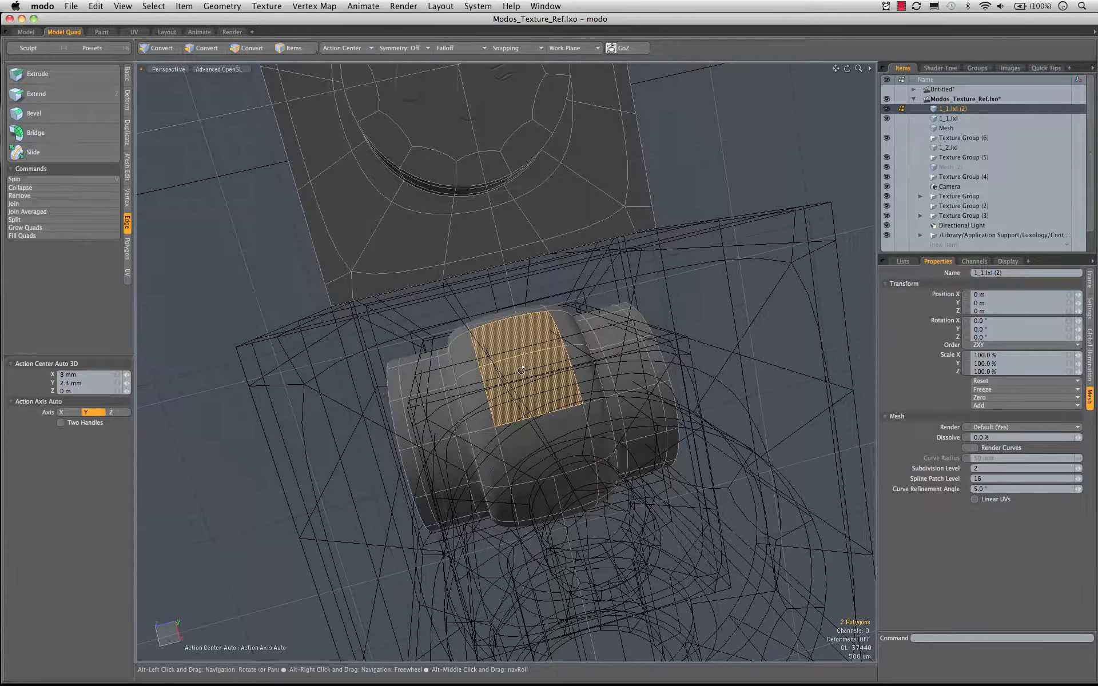
{"action": "key", "text": "alt+c"}
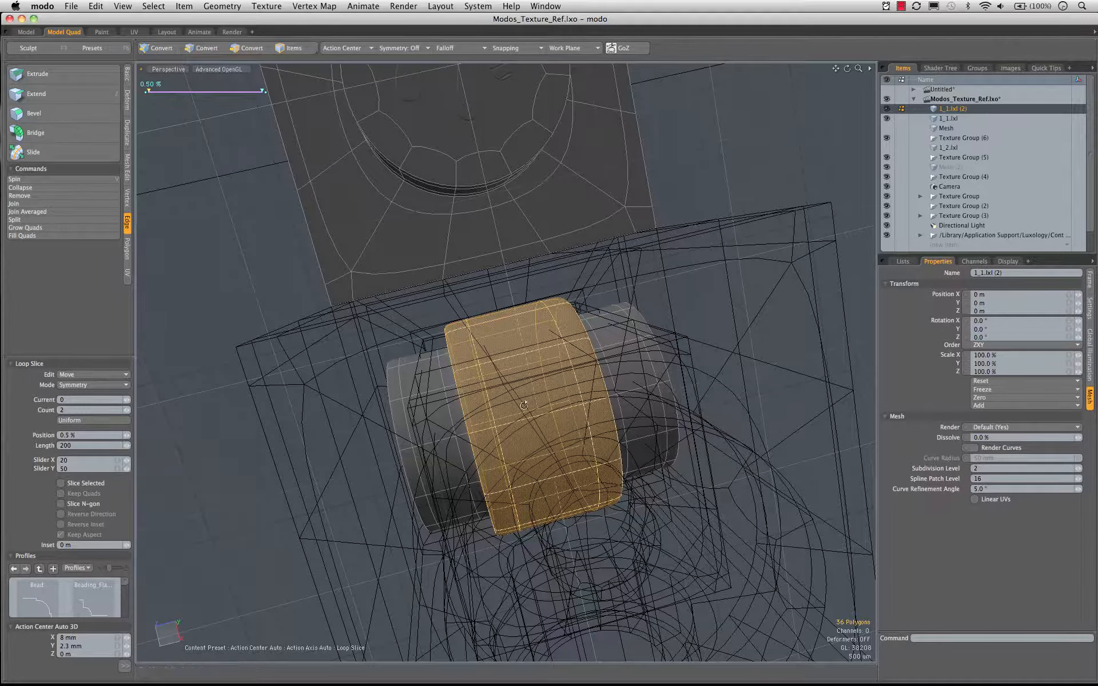
{"action": "left_click_drag", "start_coordinate": [534, 374], "coordinate": [301, 336], "text": "alt"}
{"action": "key", "text": "space"}
Step: Select the flange face loops on both sides of the bridged band and loop slice them
{"action": "left_click", "coordinate": [622, 290], "text": "shift"}
{"action": "key", "text": "l"}
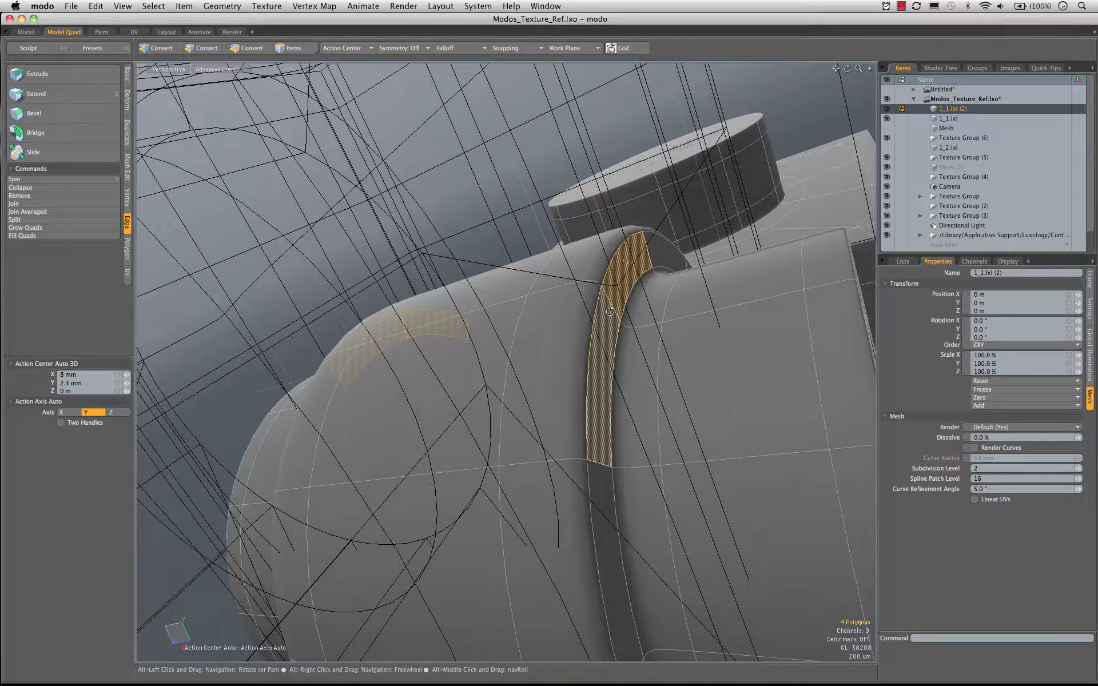
{"action": "key", "text": "alt+c"}
{"action": "key", "text": "space"}
Step: Select the edge loop where each ring meets its flange and remove both loops
{"action": "key", "text": "2"}
{"action": "double_click", "coordinate": [619, 337]}
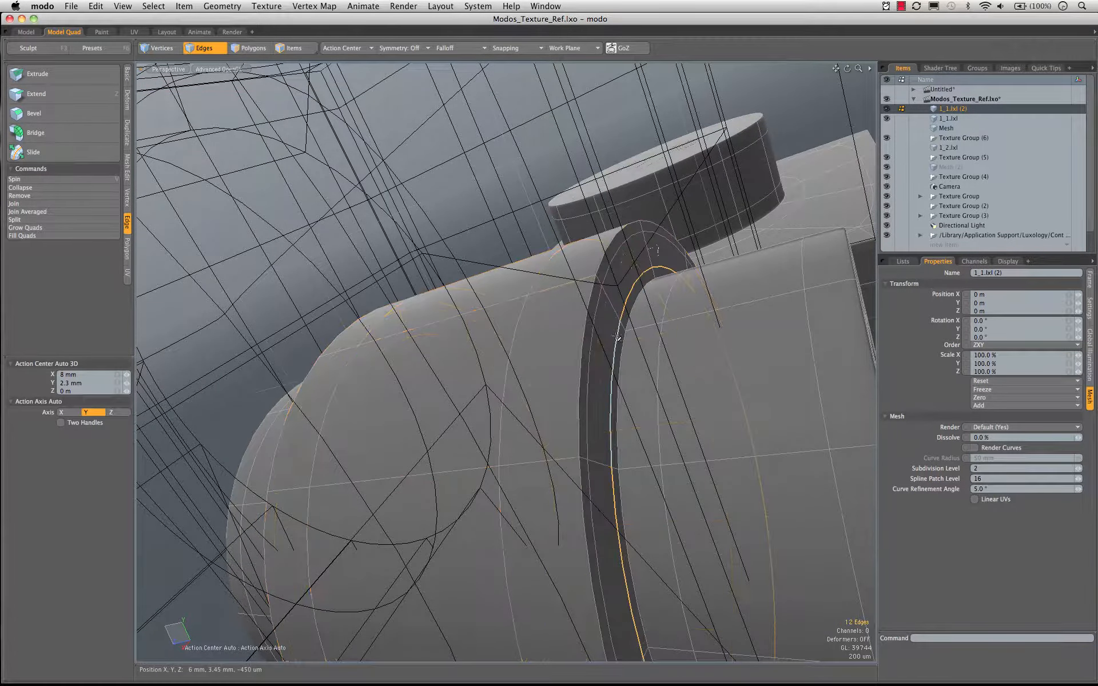
{"action": "left_click_drag", "start_coordinate": [620, 338], "coordinate": [659, 345], "text": "alt"}
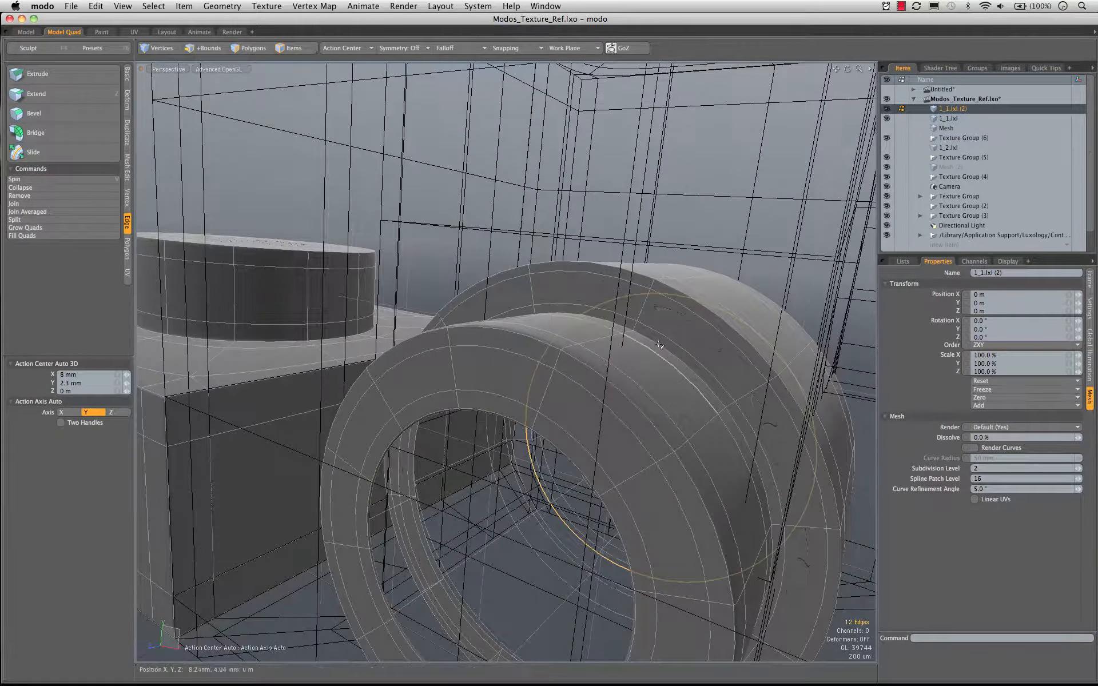
{"action": "double_click", "coordinate": [665, 337], "text": "shift"}
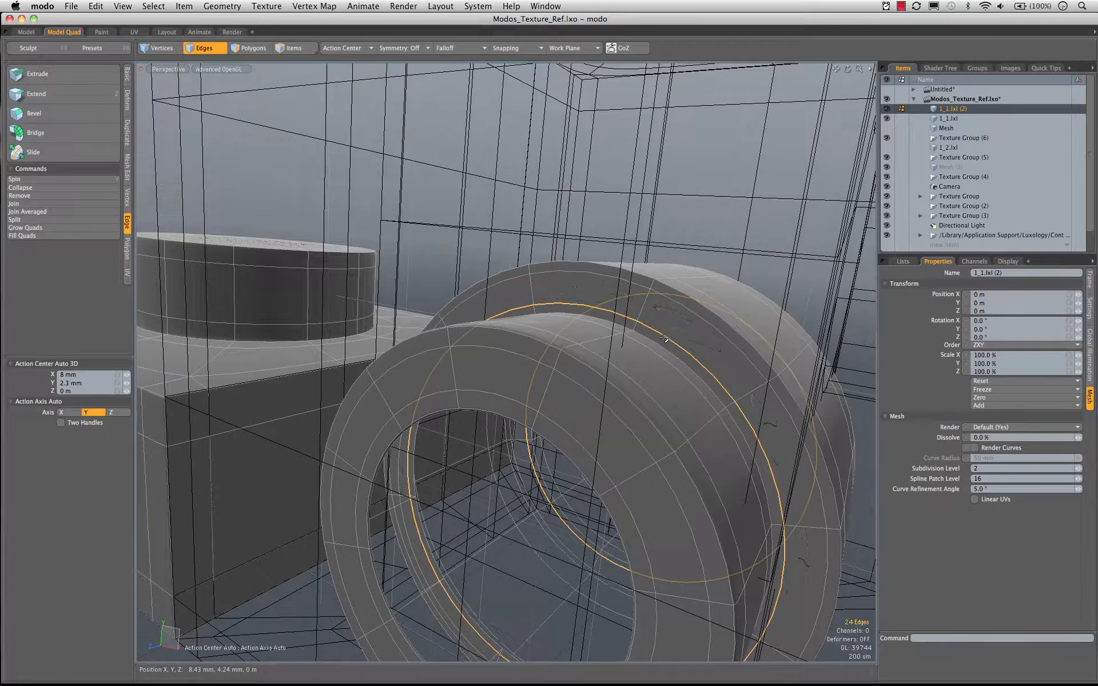
{"action": "key", "text": "Escape"}
{"action": "left_click_drag", "start_coordinate": [664, 338], "coordinate": [566, 338], "text": "alt"}
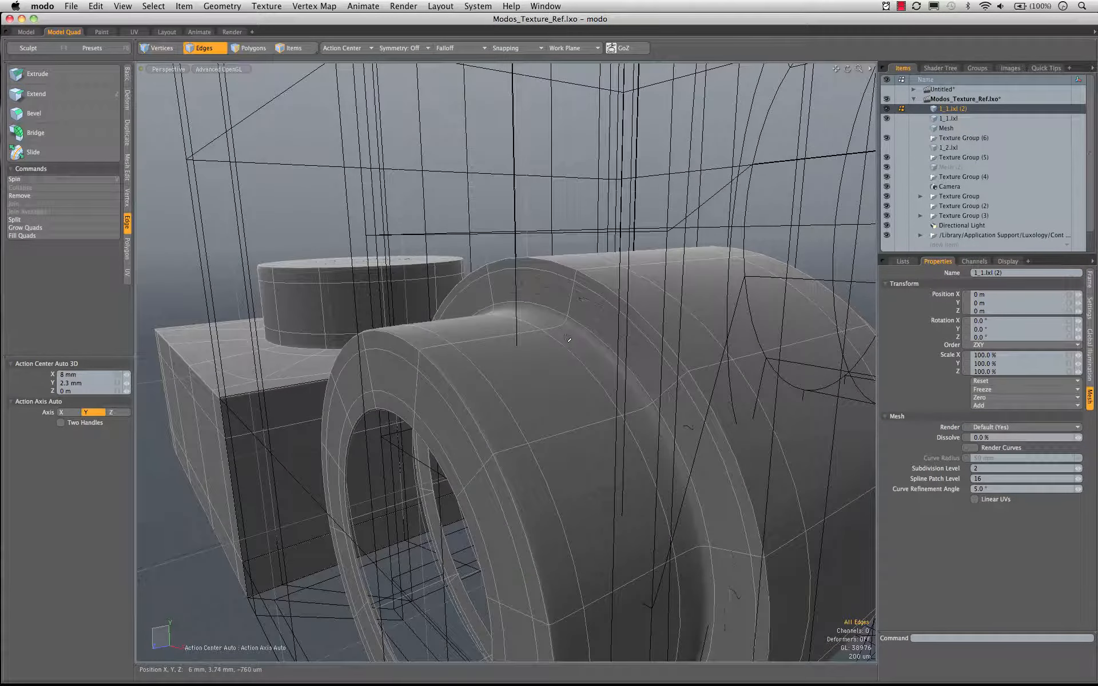
Step: Select all polygons of the tube, delete their UVs, and return to the Model Quad layout
{"action": "double_click", "coordinate": [567, 338]}
{"action": "key", "text": "3"}
{"action": "double_click", "coordinate": [566, 347]}
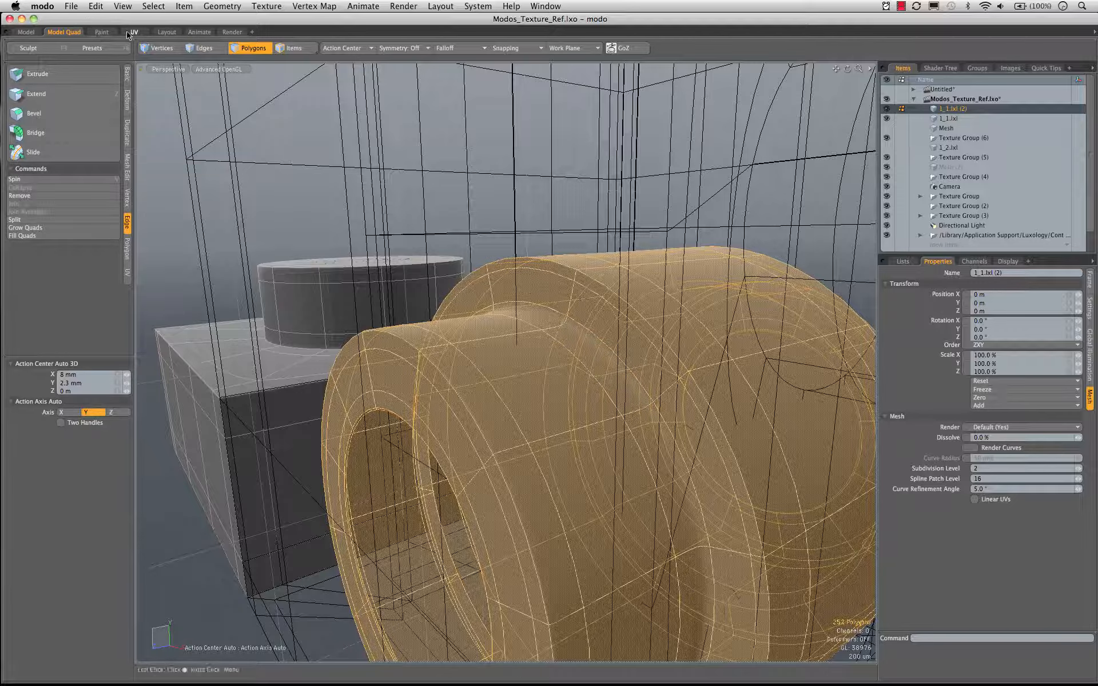
{"action": "left_click", "coordinate": [129, 33]}
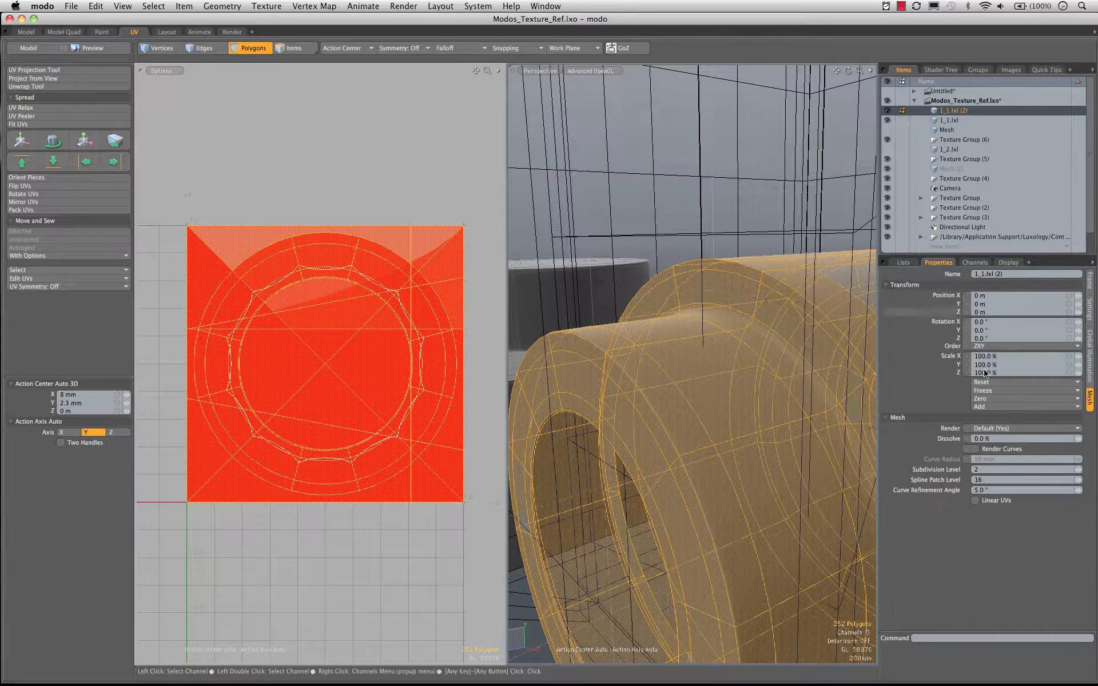
{"action": "left_click", "coordinate": [60, 279]}
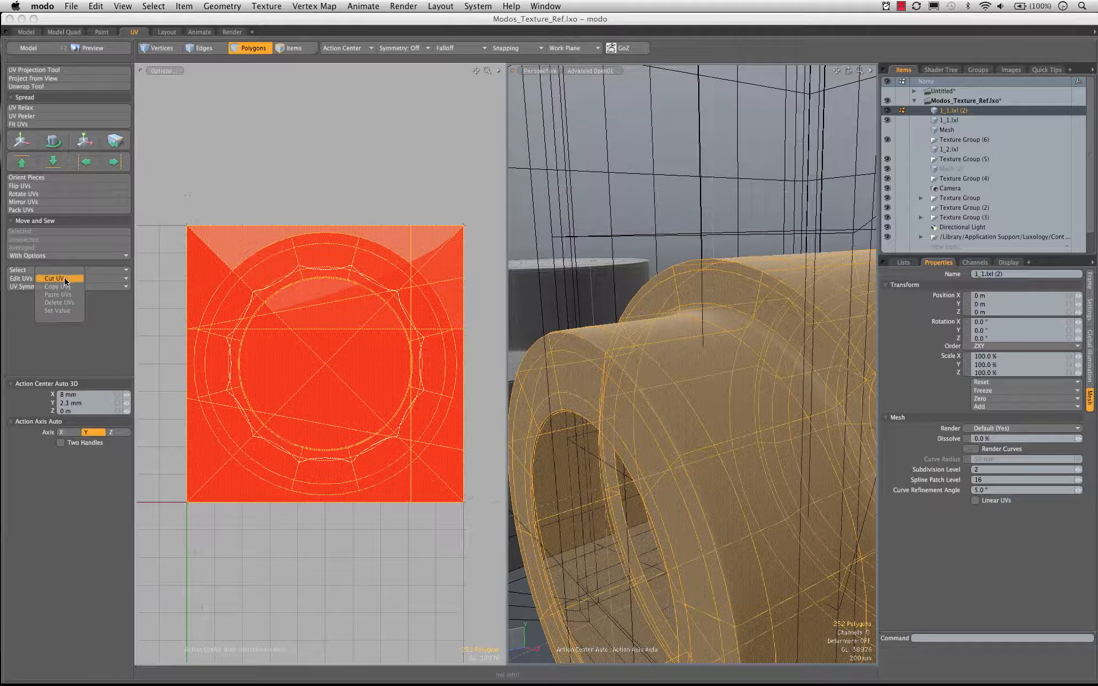
{"action": "left_click", "coordinate": [59, 302]}
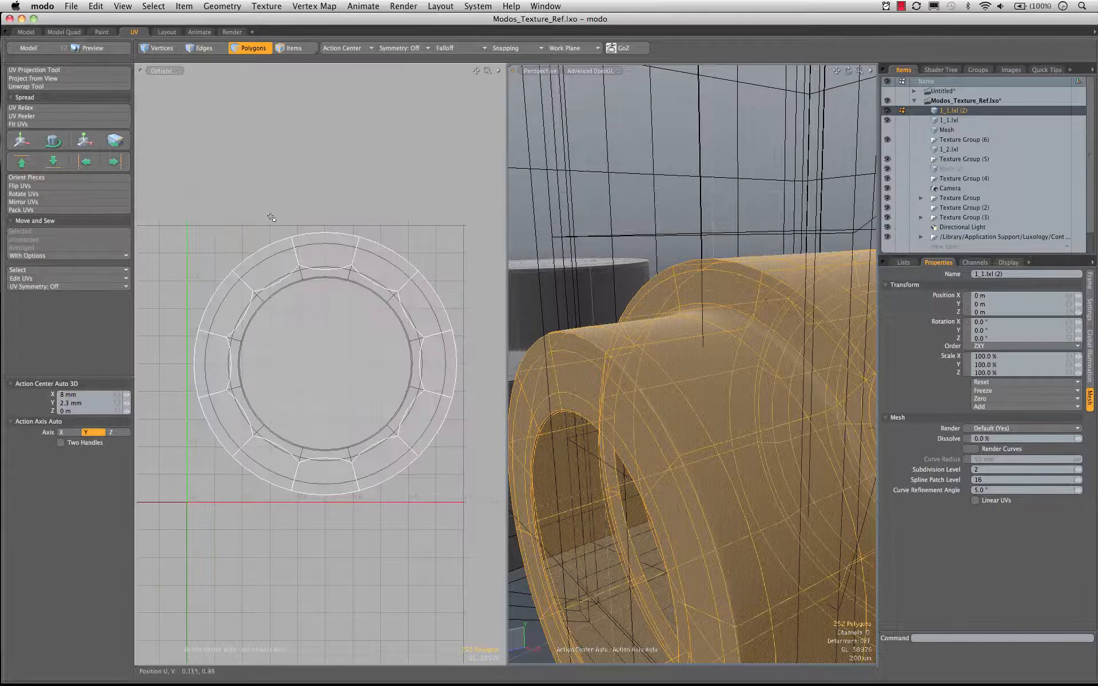
{"action": "left_click", "coordinate": [64, 32]}
Step: Compare the brick's side polygons with the tube polygons facing them by selecting each group in turn
{"action": "left_click_drag", "start_coordinate": [540, 269], "coordinate": [547, 357], "text": "alt"}
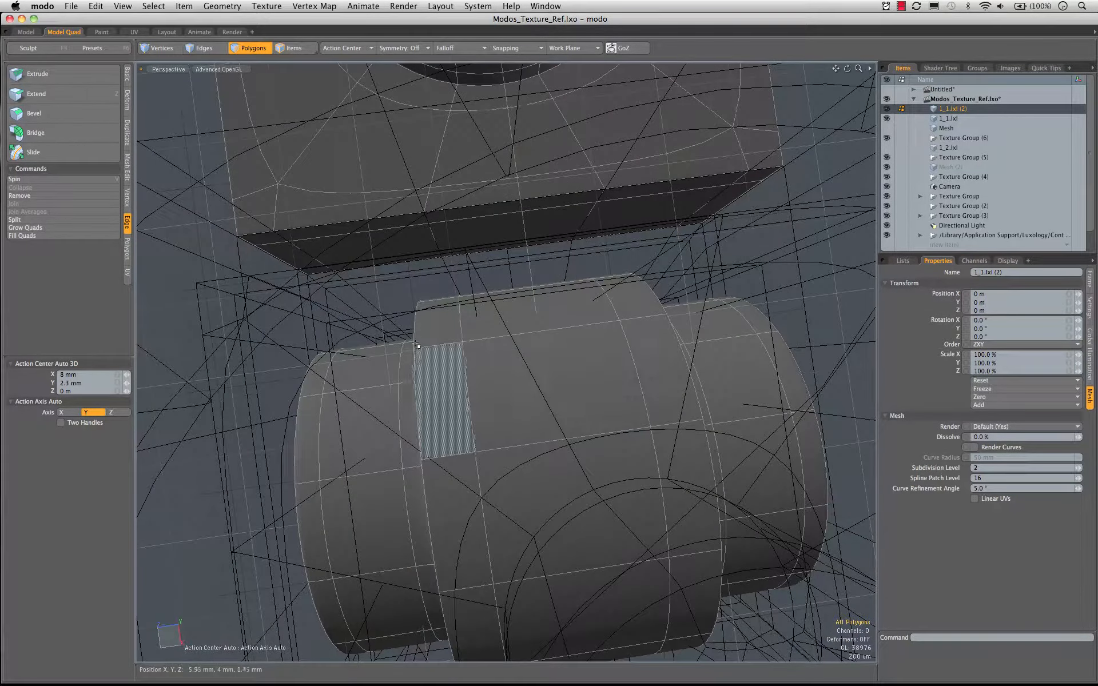
{"action": "left_click_drag", "start_coordinate": [408, 316], "coordinate": [425, 310], "text": "alt"}
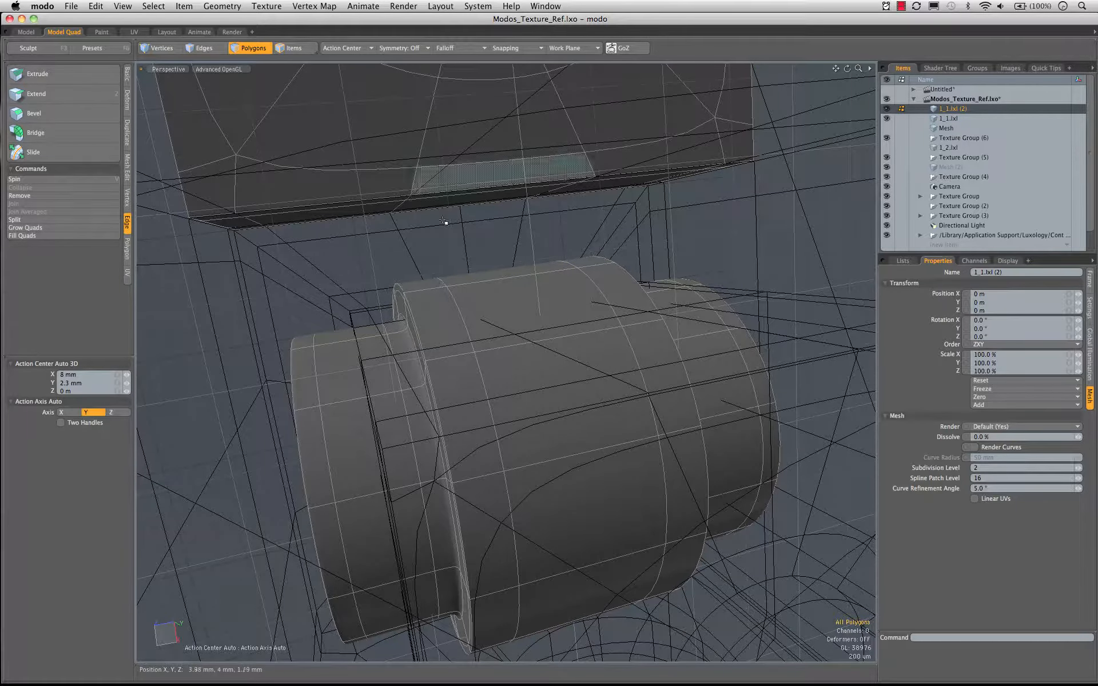
{"action": "left_click_drag", "start_coordinate": [444, 223], "coordinate": [478, 178], "text": "alt"}
{"action": "left_click_drag", "start_coordinate": [496, 321], "coordinate": [580, 279], "text": "alt"}
{"action": "left_click", "coordinate": [397, 233]}
{"action": "left_click", "coordinate": [423, 221], "text": "shift"}
{"action": "left_click_drag", "start_coordinate": [557, 338], "coordinate": [481, 399], "text": "alt"}
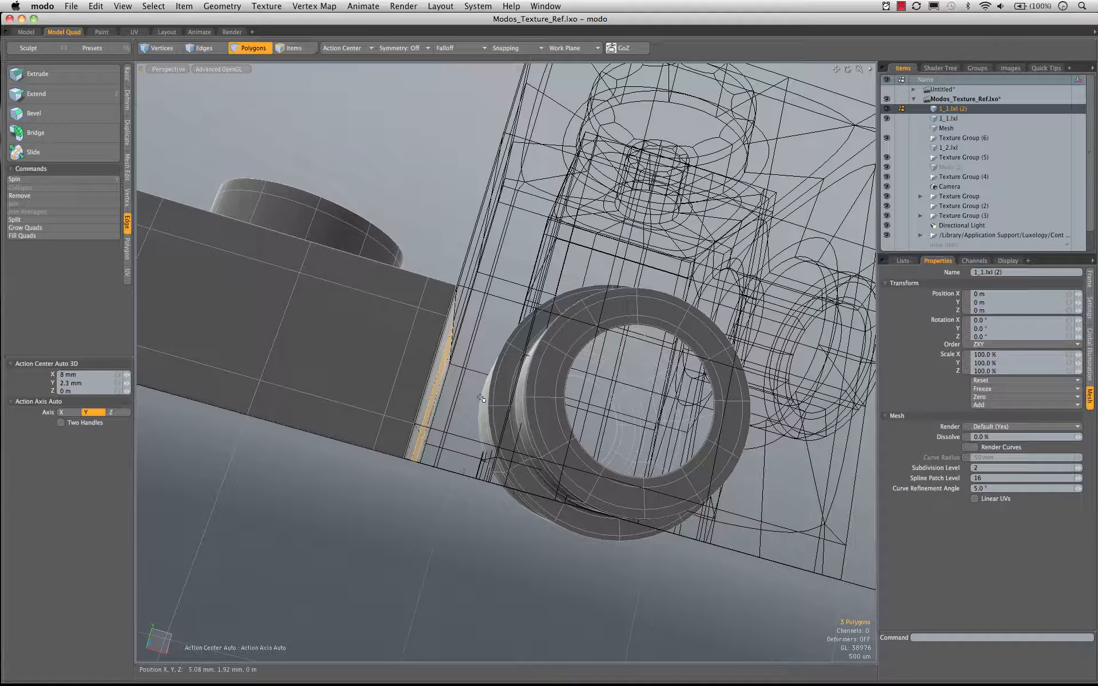
{"action": "left_click_drag", "start_coordinate": [482, 399], "coordinate": [502, 340], "text": "alt"}
{"action": "left_click", "coordinate": [485, 393]}
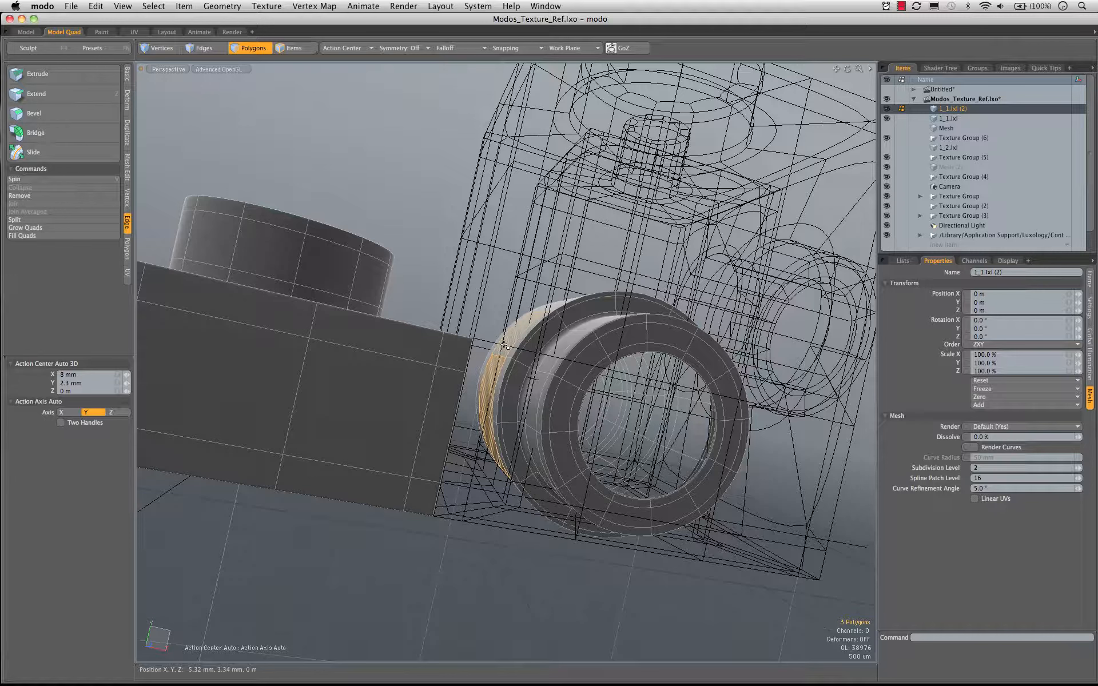
{"action": "left_click_drag", "start_coordinate": [507, 347], "coordinate": [514, 356], "text": "alt"}
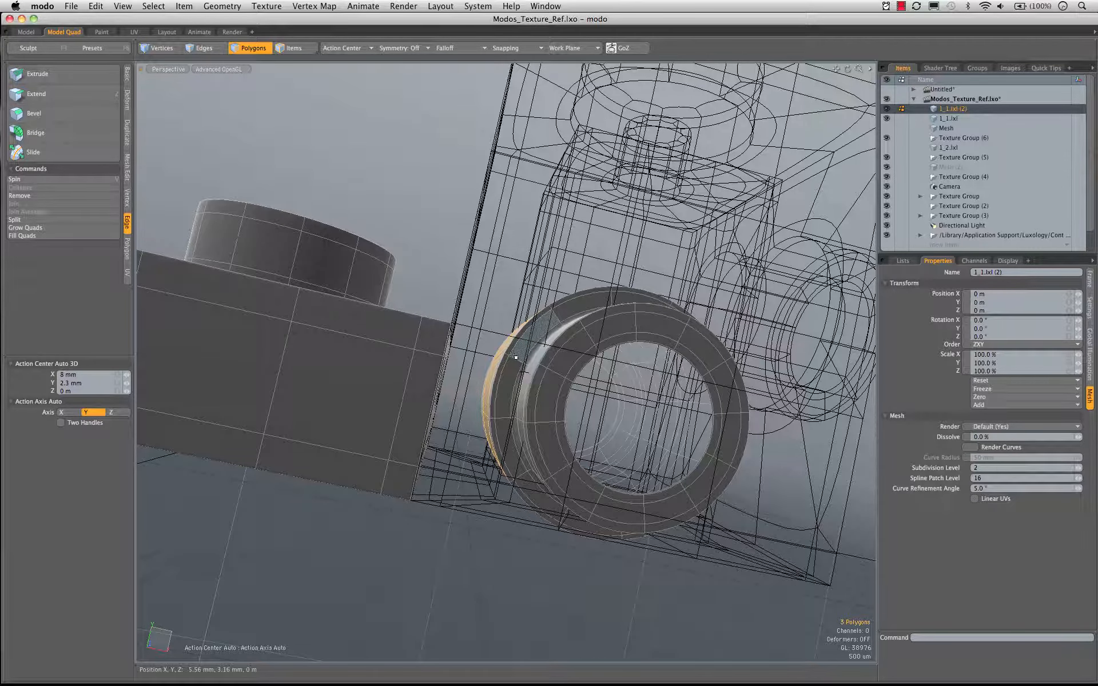
Step: Select the whole connected tube and rotate it 15° about the Z axis
{"action": "left_click_drag", "start_coordinate": [515, 357], "coordinate": [568, 359], "text": "alt"}
{"action": "double_click", "coordinate": [557, 390]}
{"action": "key", "text": "e"}
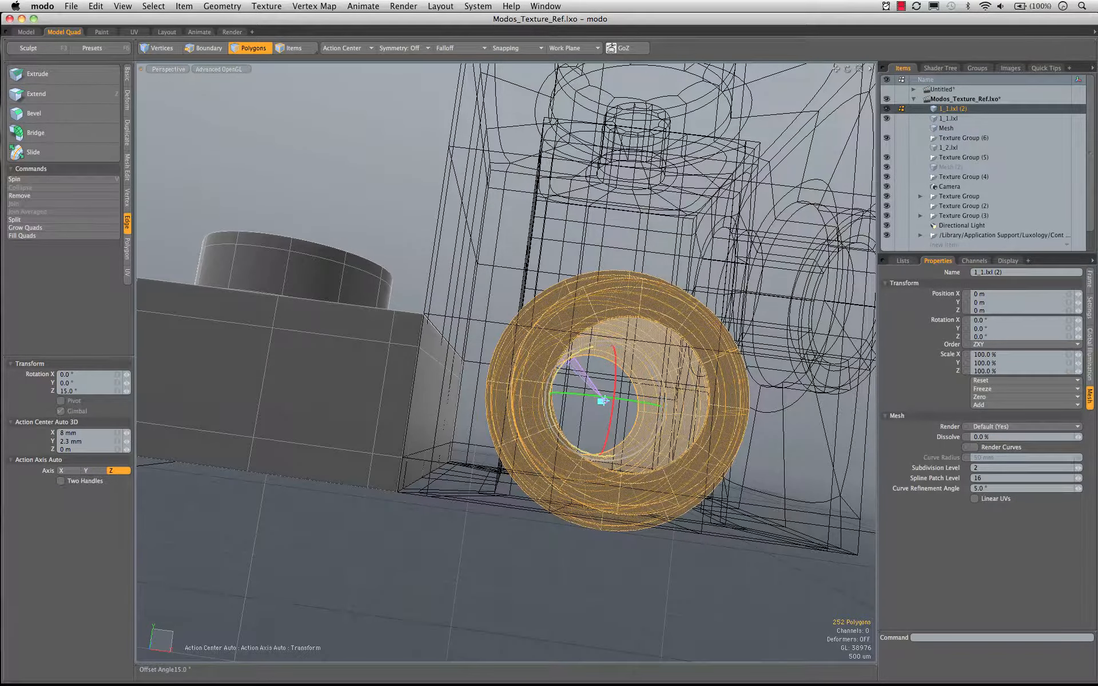
{"action": "left_click_drag", "start_coordinate": [604, 400], "coordinate": [515, 406], "text": "alt"}
{"action": "key", "text": "space"}
Step: Check the rotated tube's side polygons, then copy the brick's three facing side polygons and make Mesh (2) active
{"action": "left_click", "coordinate": [493, 396]}
{"action": "left_click", "coordinate": [518, 452], "text": "shift"}
{"action": "left_click_drag", "start_coordinate": [517, 451], "coordinate": [399, 432], "text": "alt"}
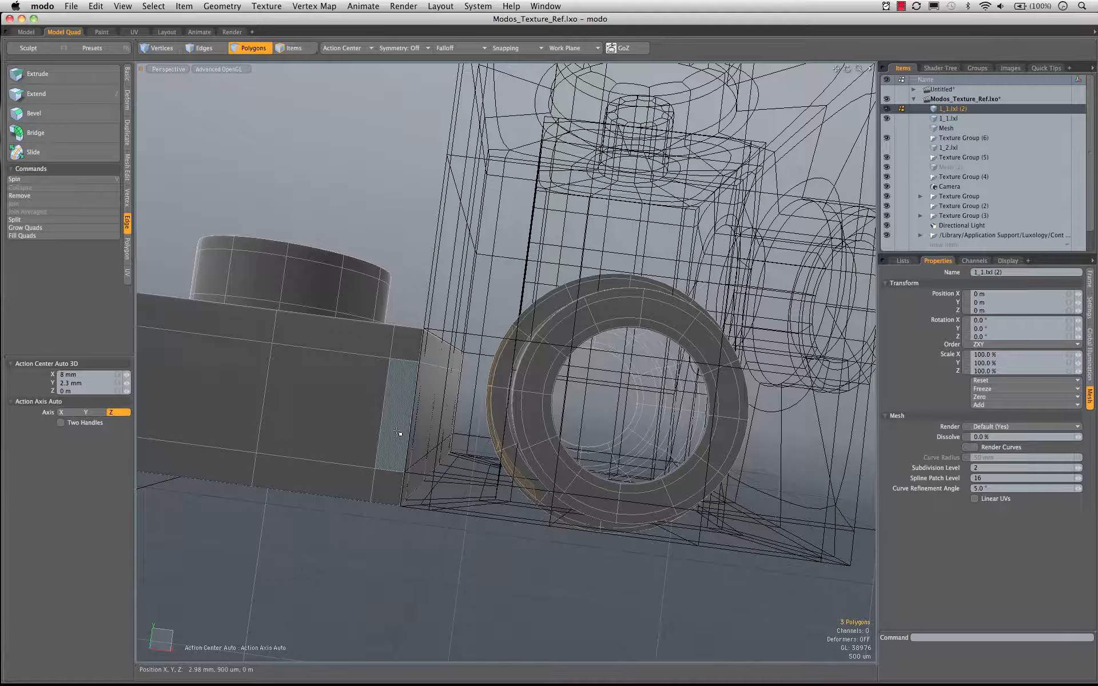
{"action": "left_click_drag", "start_coordinate": [456, 409], "coordinate": [480, 537], "text": "alt"}
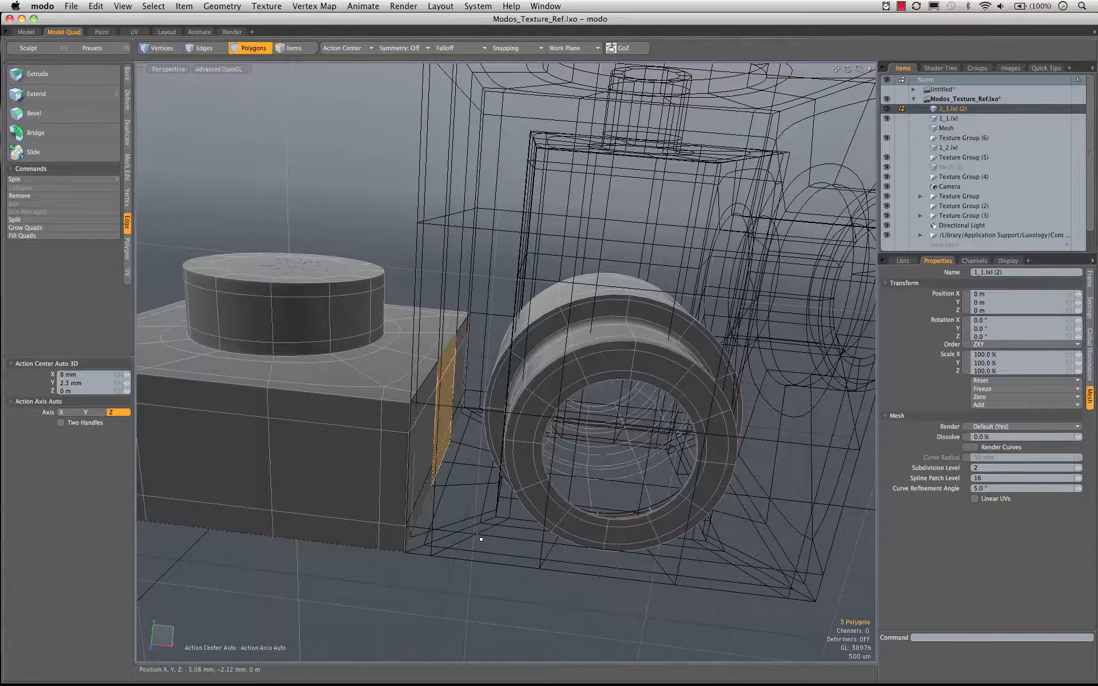
{"action": "left_click", "coordinate": [964, 167]}
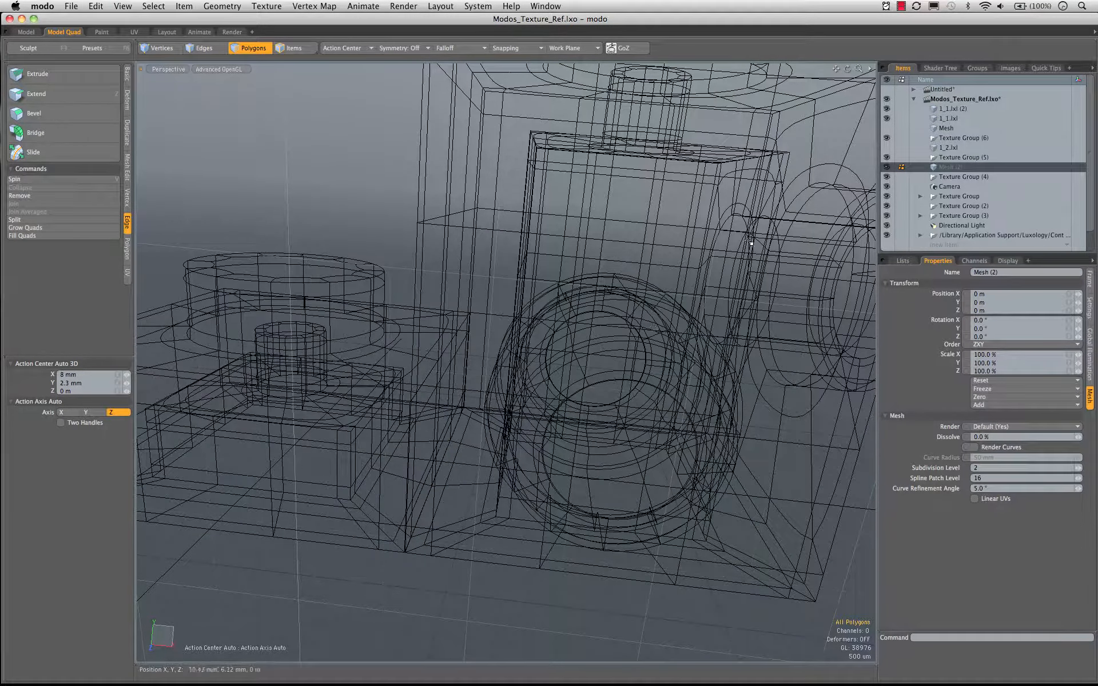
Step: Hide the 1_1.lxl mesh and paste the copied side polygons into Mesh (2)
{"action": "left_click", "coordinate": [887, 108]}
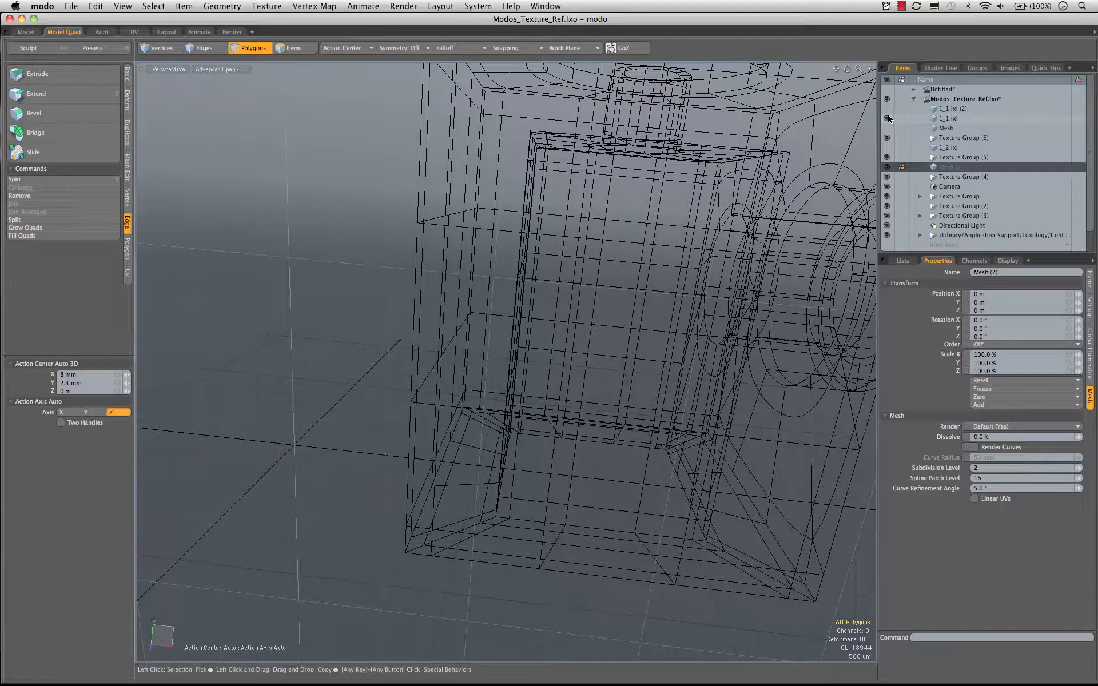
{"action": "left_click", "coordinate": [887, 109]}
{"action": "left_click", "coordinate": [887, 118]}
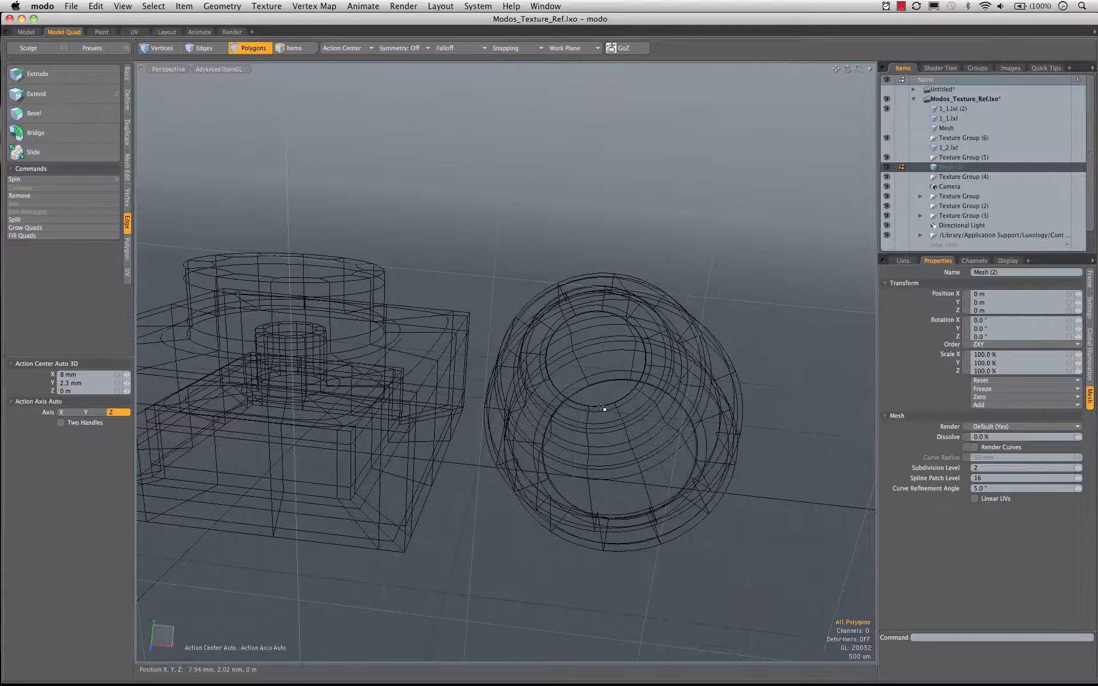
{"action": "left_click_drag", "start_coordinate": [447, 432], "coordinate": [442, 457], "text": "alt"}
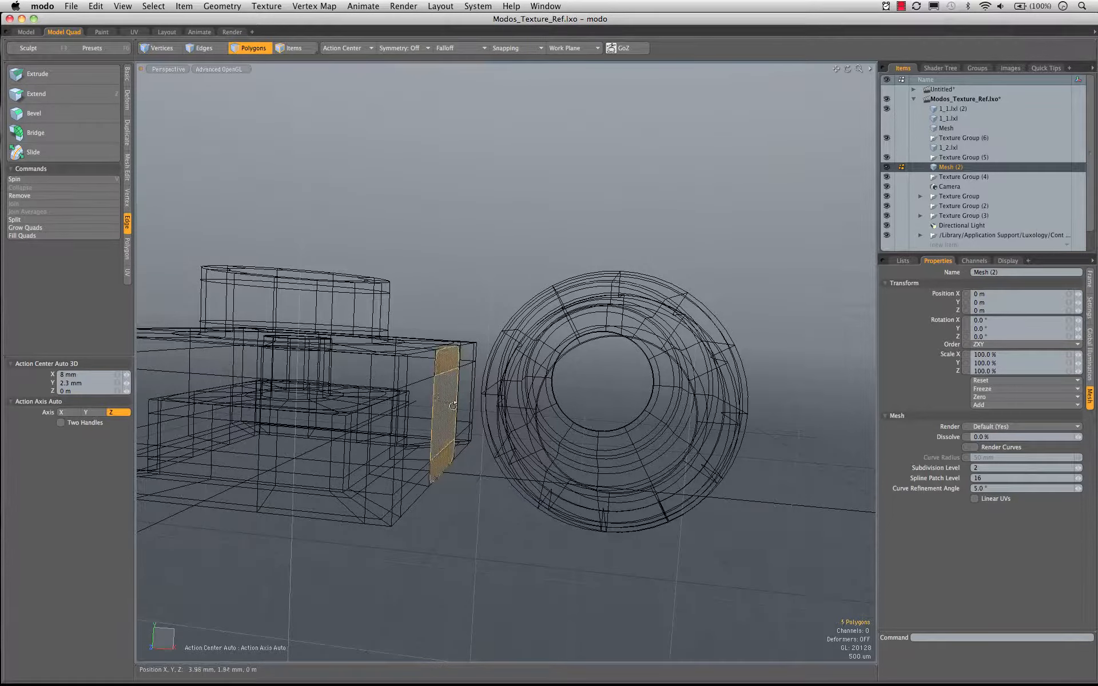
Step: Move the pasted polygons about 340 um along X, then enable Geometry snapping with a Background constraint
{"action": "mouse_move", "coordinate": [496, 418]}
{"action": "left_mouse_down", "text": "alt"}
{"action": "mouse_move", "coordinate": [523, 421]}
{"action": "mouse_move", "coordinate": [502, 416]}
{"action": "left_mouse_up", "text": "alt"}
{"action": "key", "text": "w"}
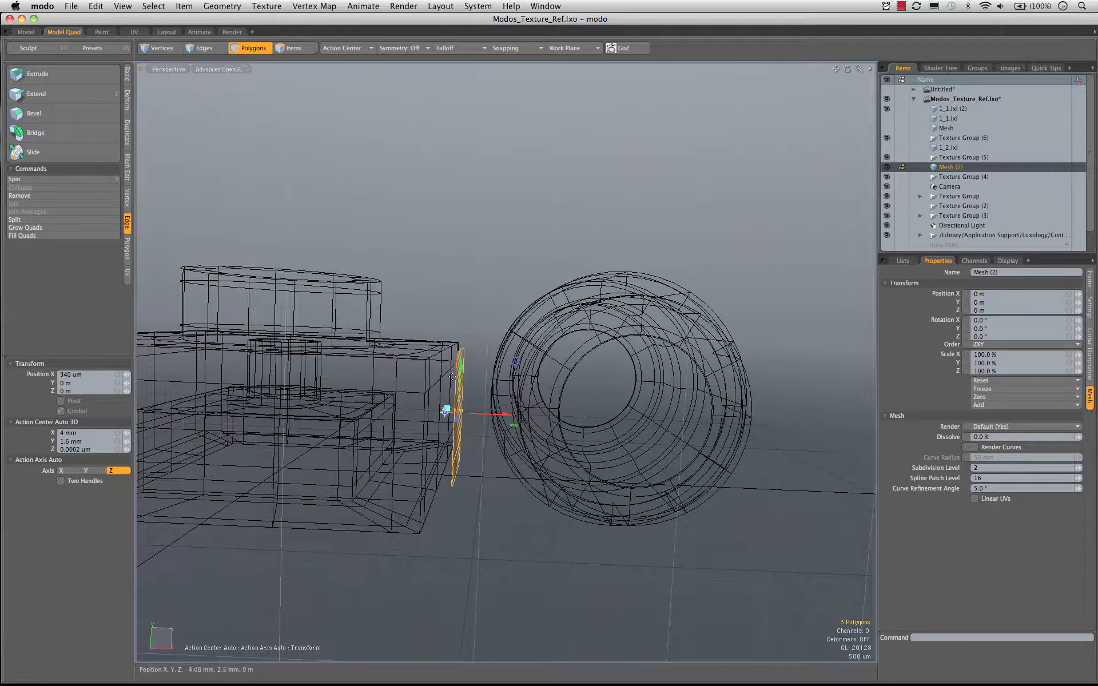
{"action": "left_click", "coordinate": [514, 49]}
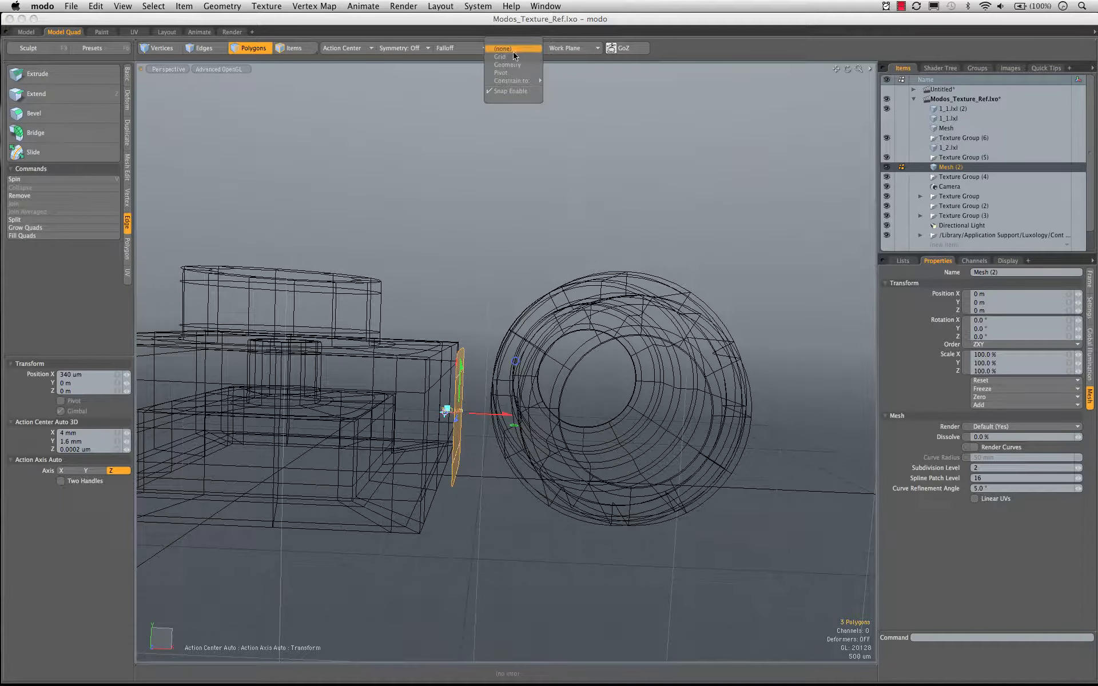
{"action": "left_click", "coordinate": [507, 65]}
{"action": "left_click", "coordinate": [514, 49]}
{"action": "mouse_move", "coordinate": [516, 80]}
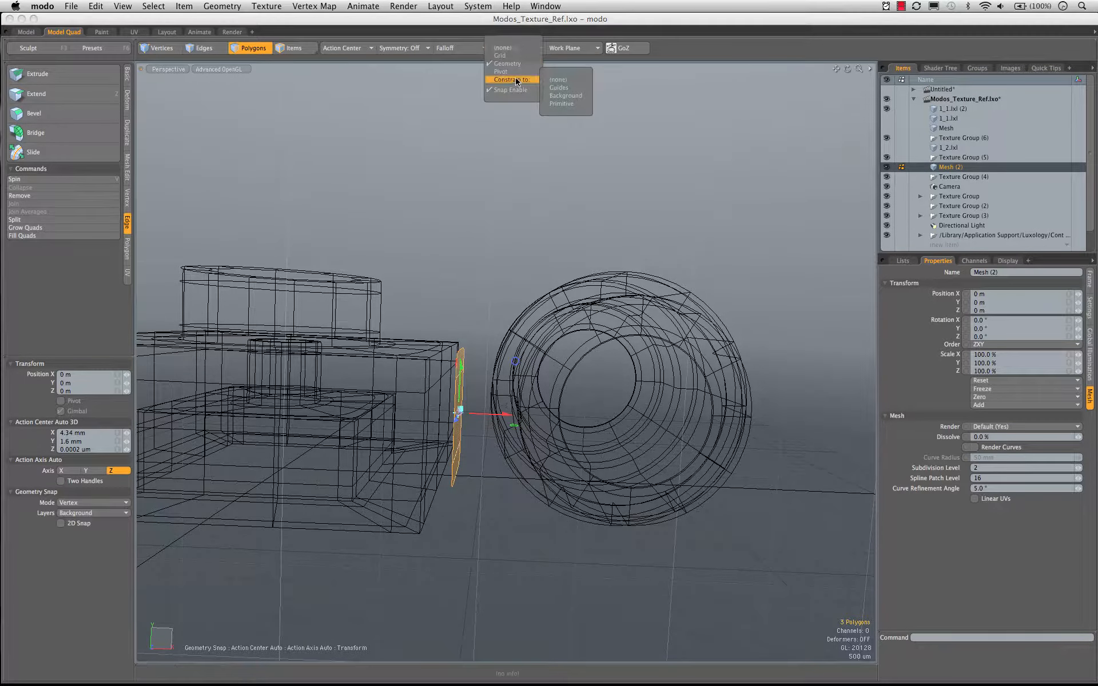
{"action": "left_click", "coordinate": [577, 95]}
Step: Try to conform the patch to the tube with a 1.428 mm X move and Double Sided constraint, undoing both
{"action": "left_click_drag", "start_coordinate": [532, 373], "coordinate": [492, 480], "text": "alt"}
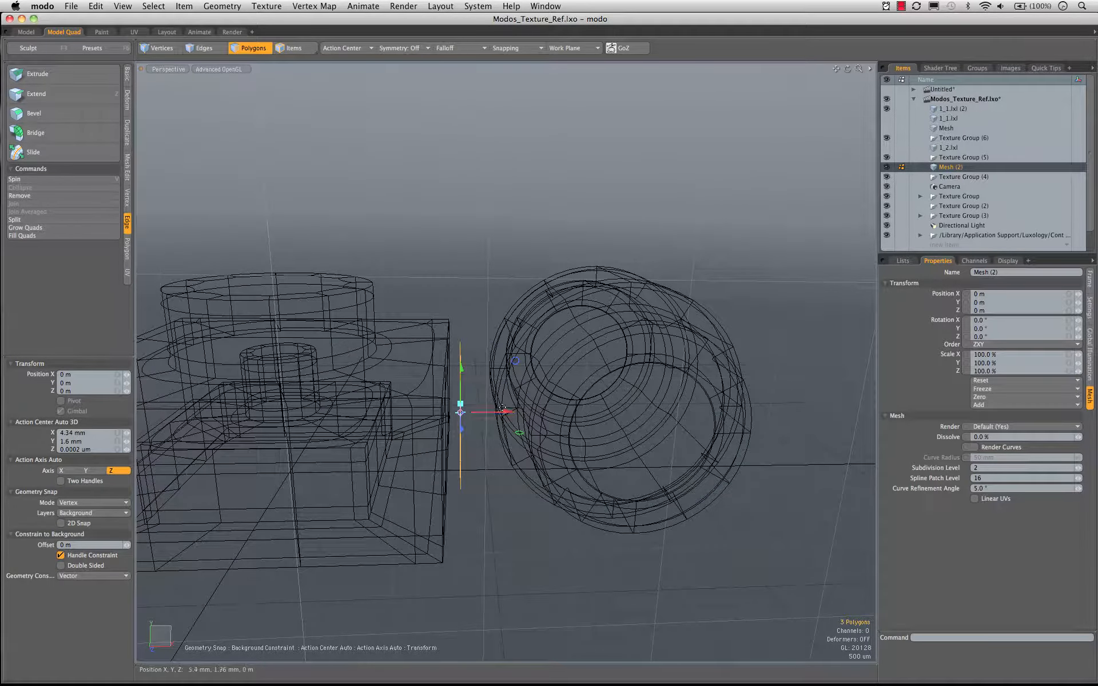
{"action": "left_click_drag", "start_coordinate": [504, 412], "coordinate": [575, 379]}
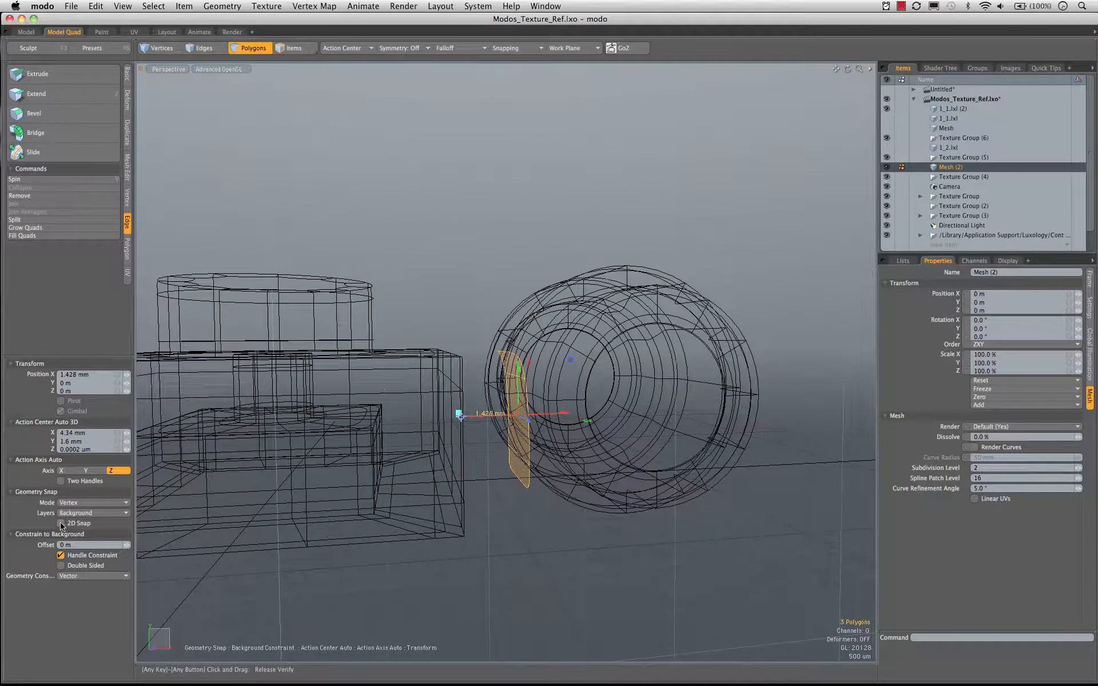
{"action": "left_click", "coordinate": [61, 566]}
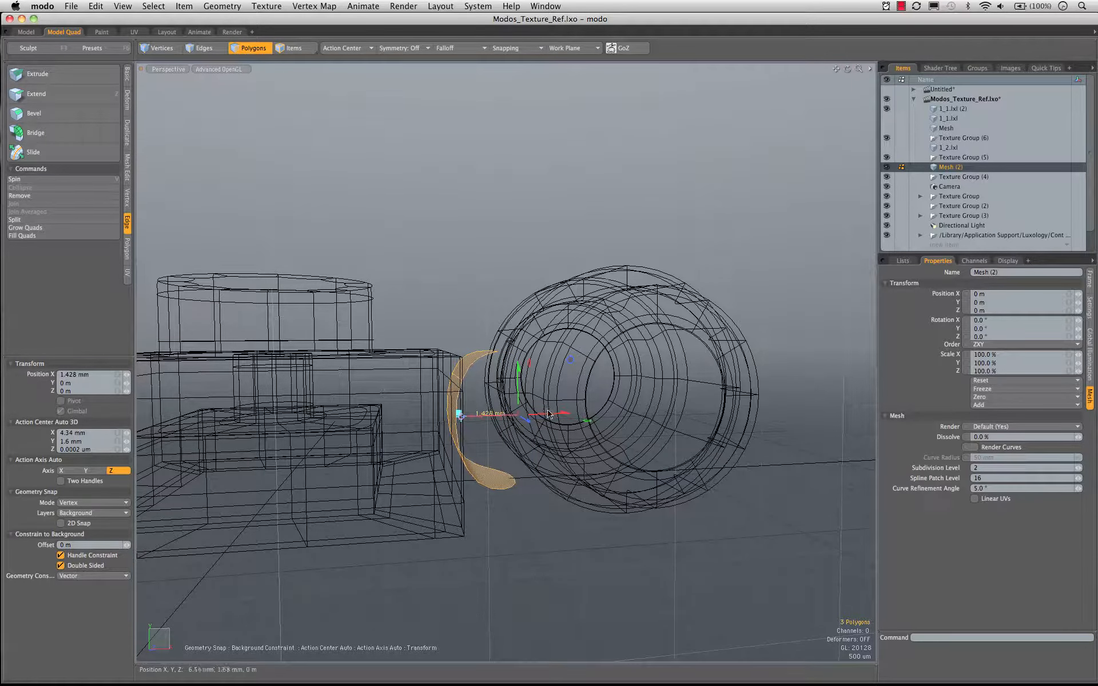
{"action": "key", "text": "super+z"}
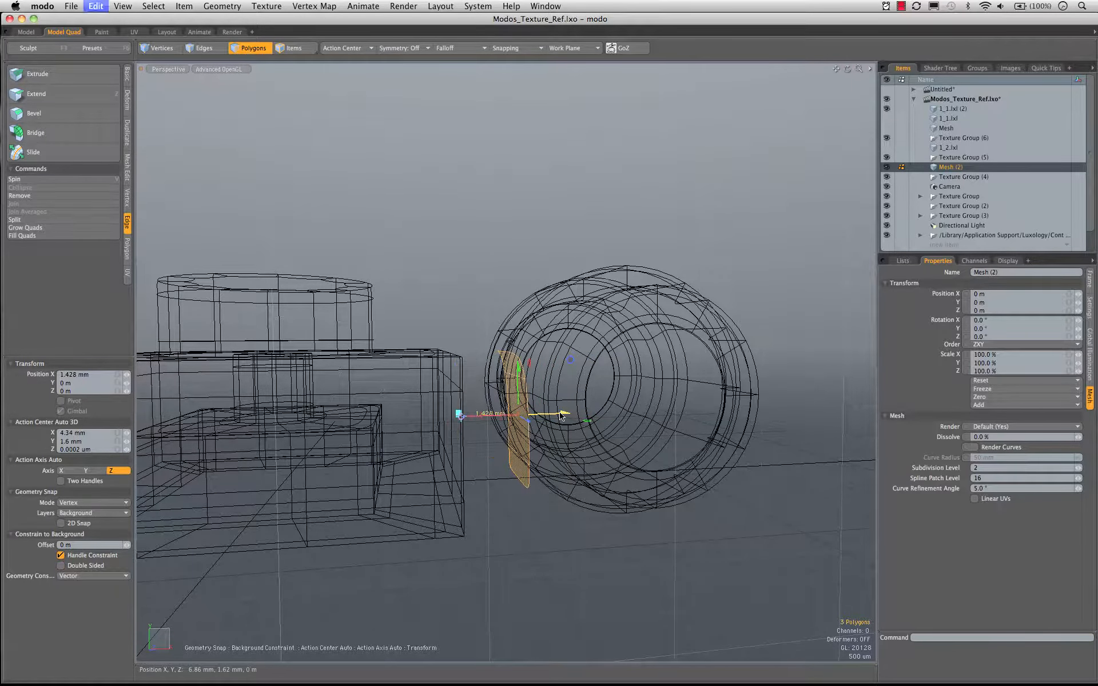
{"action": "left_click_drag", "start_coordinate": [558, 407], "coordinate": [521, 403], "text": "alt"}
{"action": "key", "text": "super+z"}
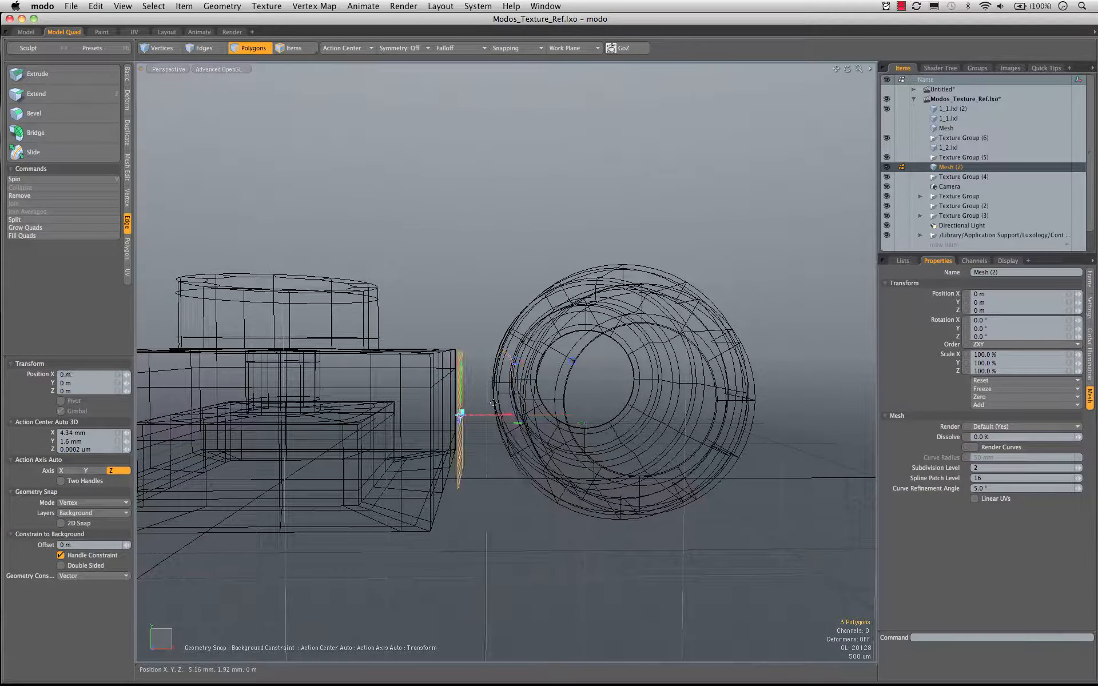
Step: Move the patch about 280 um along X toward the tube and undo the further move
{"action": "left_click_drag", "start_coordinate": [456, 293], "coordinate": [472, 486], "text": "alt"}
{"action": "left_click_drag", "start_coordinate": [462, 418], "coordinate": [442, 418], "text": "alt"}
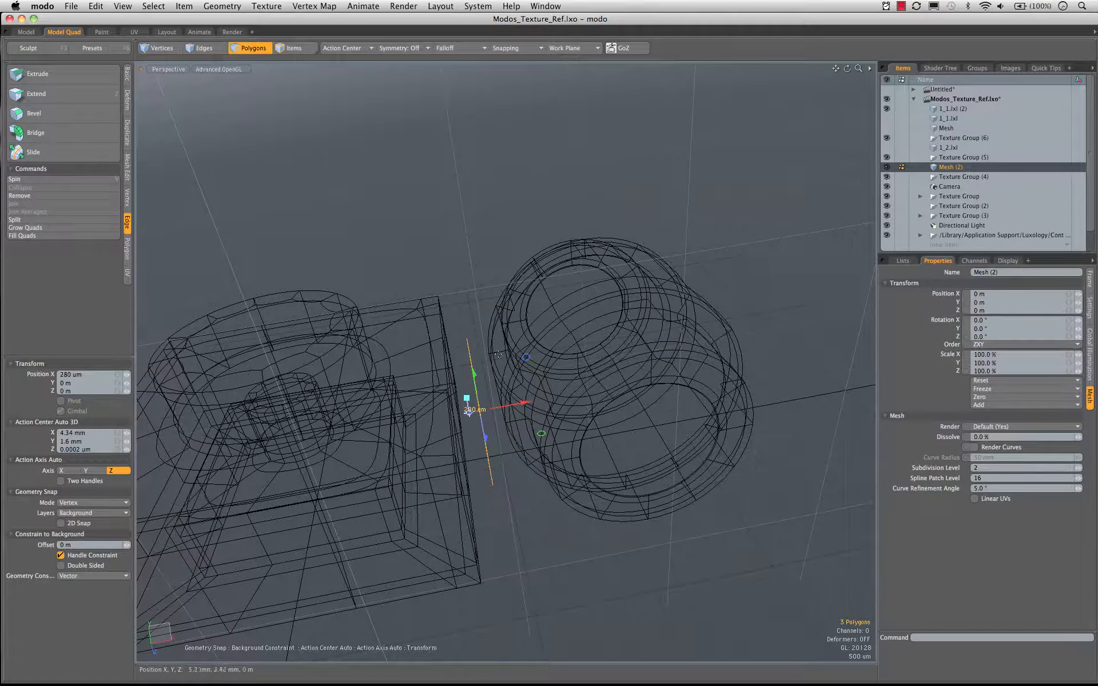
{"action": "left_click_drag", "start_coordinate": [498, 354], "coordinate": [648, 395], "text": "alt"}
{"action": "left_click_drag", "start_coordinate": [478, 417], "coordinate": [736, 217], "text": "alt"}
{"action": "key", "text": "super+z"}
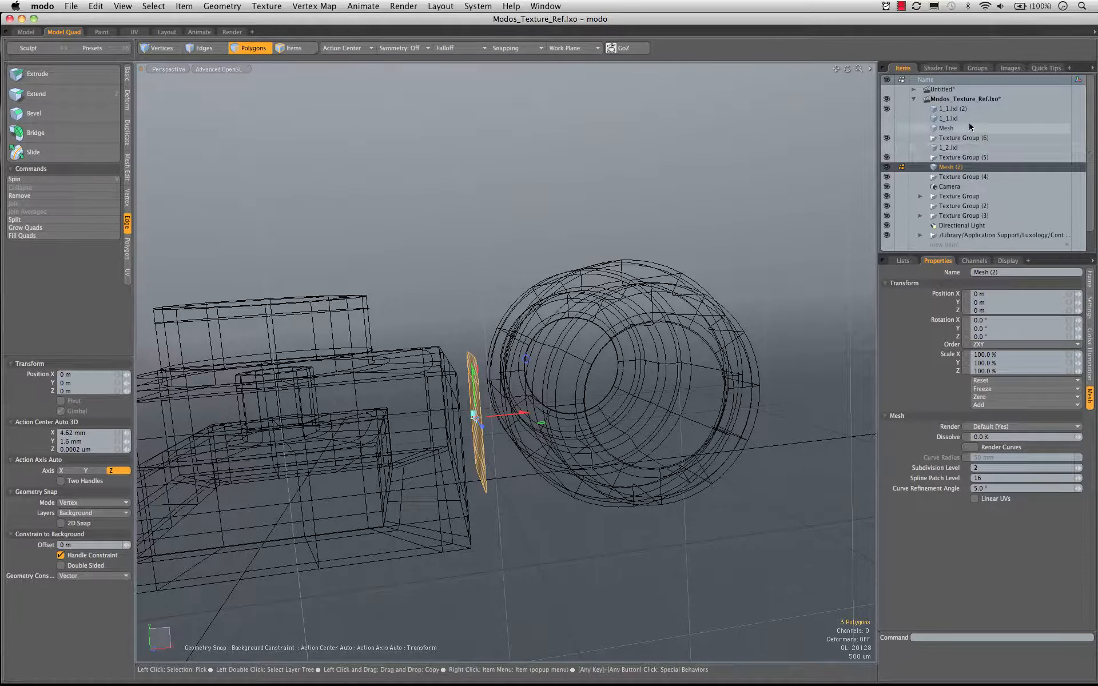
Step: Copy the whole tube from 1_1.lxl (2) and paste it into a new mesh item
{"action": "left_click", "coordinate": [952, 109]}
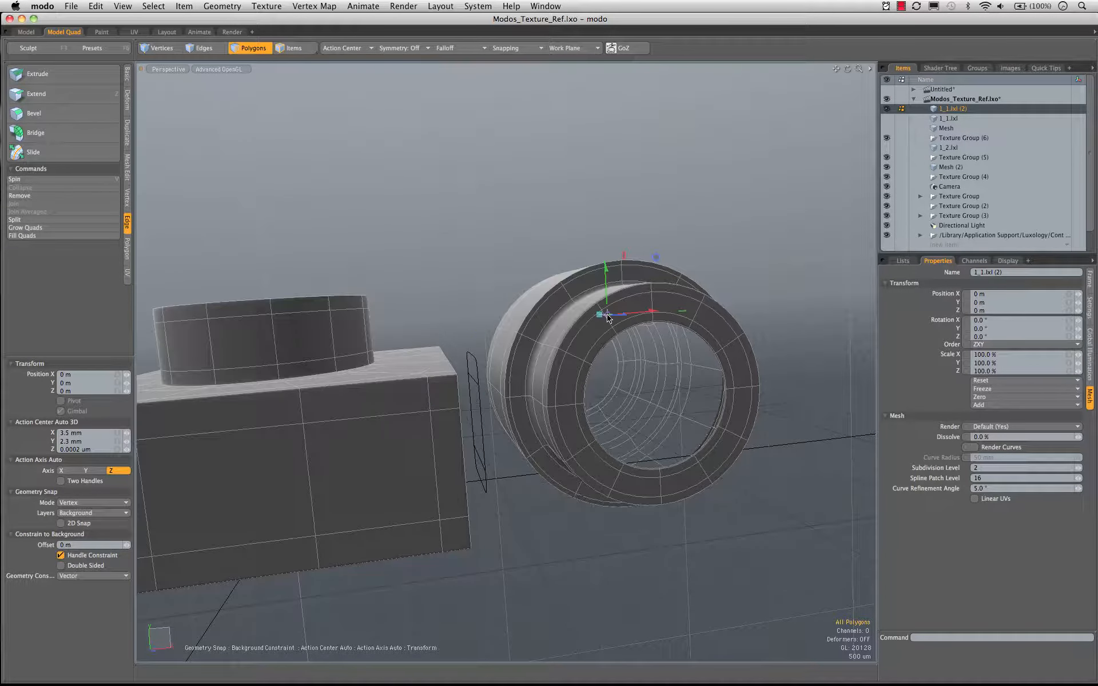
{"action": "key", "text": "q"}
{"action": "key", "text": "5"}
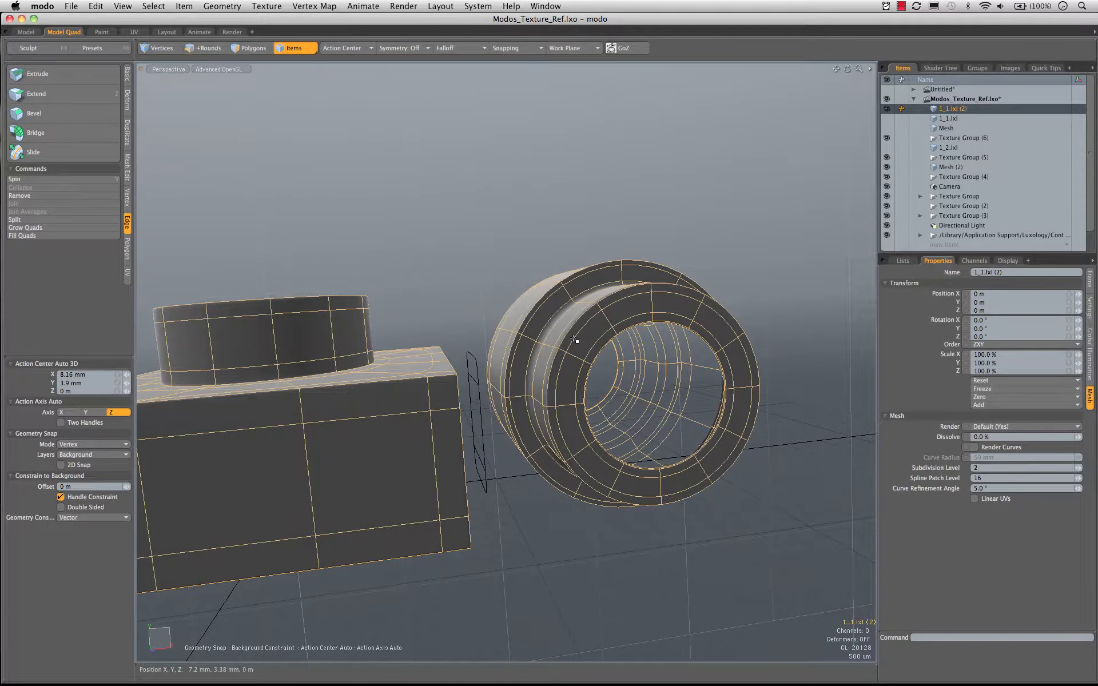
{"action": "key", "text": "3"}
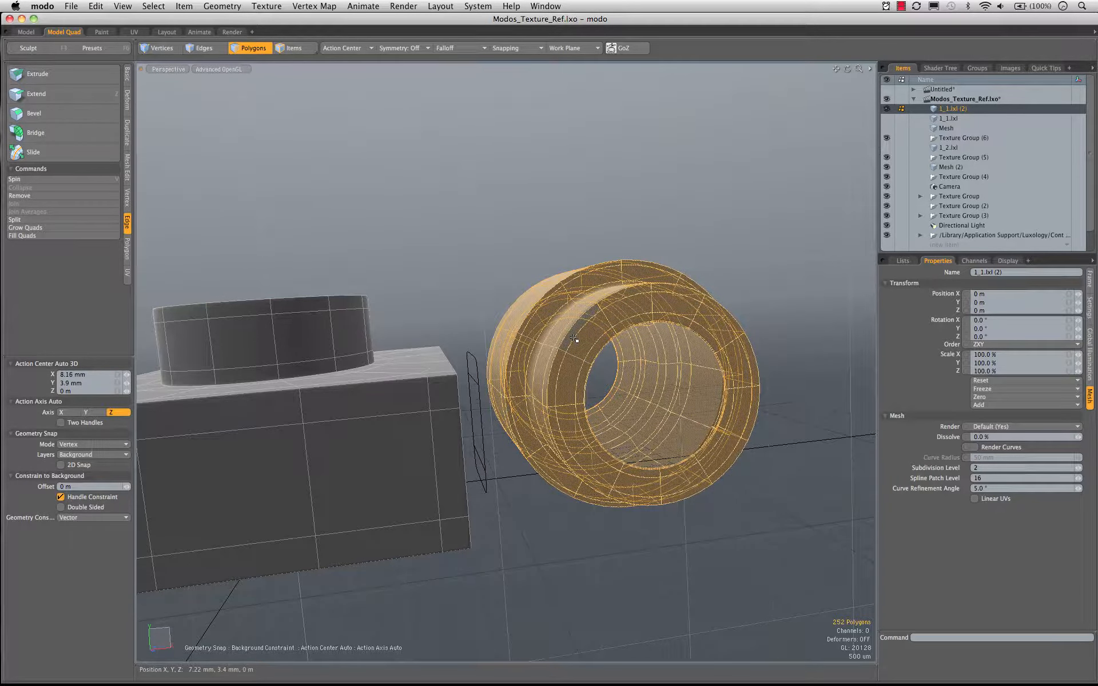
{"action": "scroll", "coordinate": [954, 228], "scroll_direction": "down", "scroll_amount": 1}
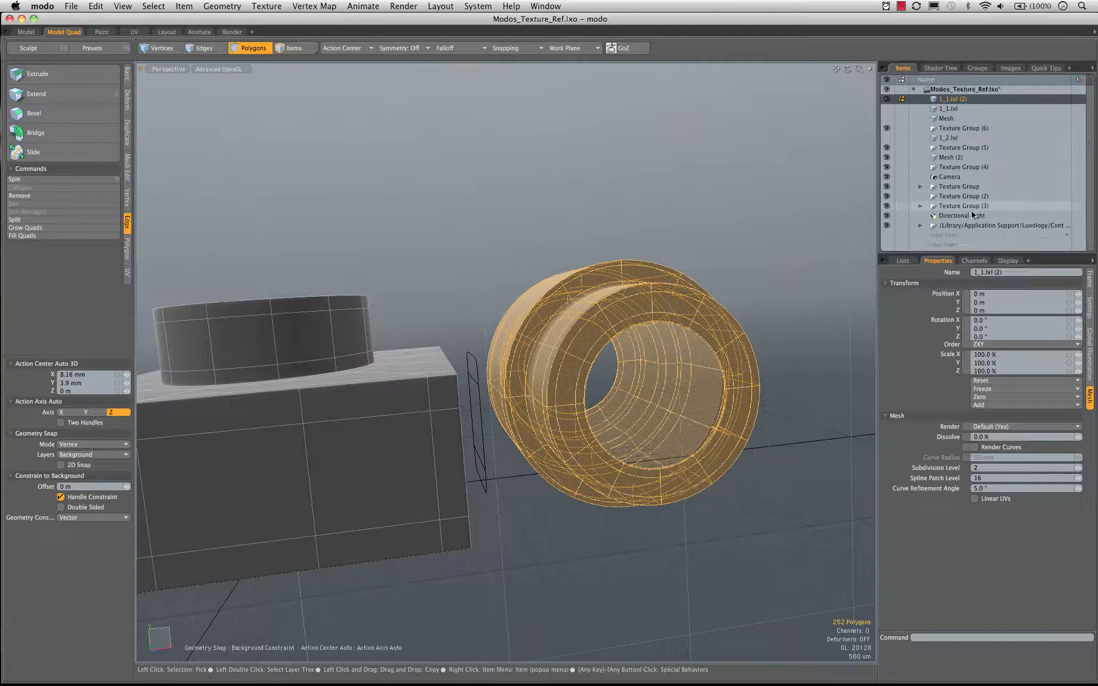
{"action": "left_click", "coordinate": [954, 235]}
{"action": "left_click", "coordinate": [952, 257]}
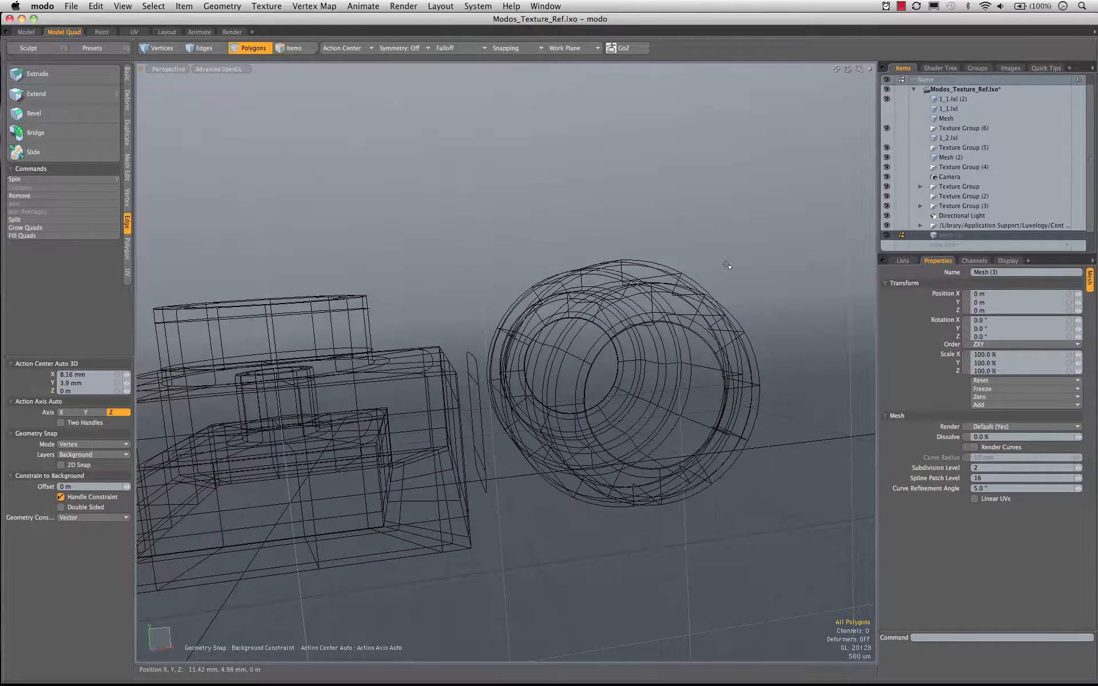
{"action": "key", "text": "super+v"}
Step: Subdivide the pasted tube three times and hide the 1_1.lxl (2) mesh
{"action": "left_click_drag", "start_coordinate": [560, 325], "coordinate": [591, 379], "text": "alt"}
{"action": "key", "text": "d"}
{"action": "key", "text": "d"}
{"action": "key", "text": "d"}
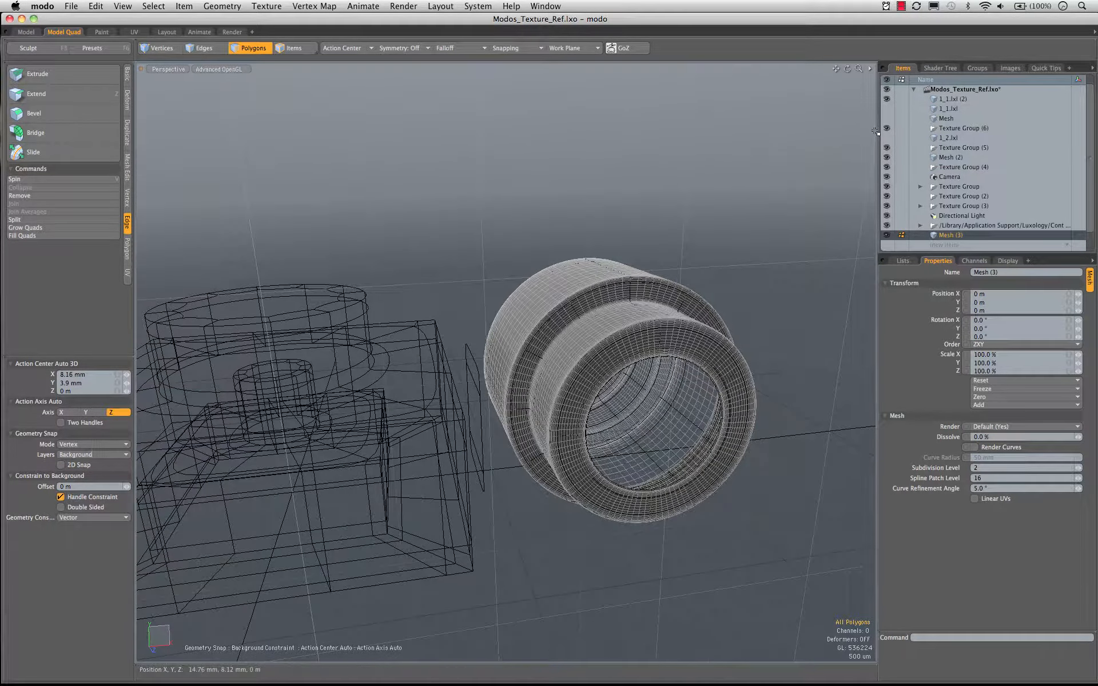
{"action": "left_click", "coordinate": [886, 98]}
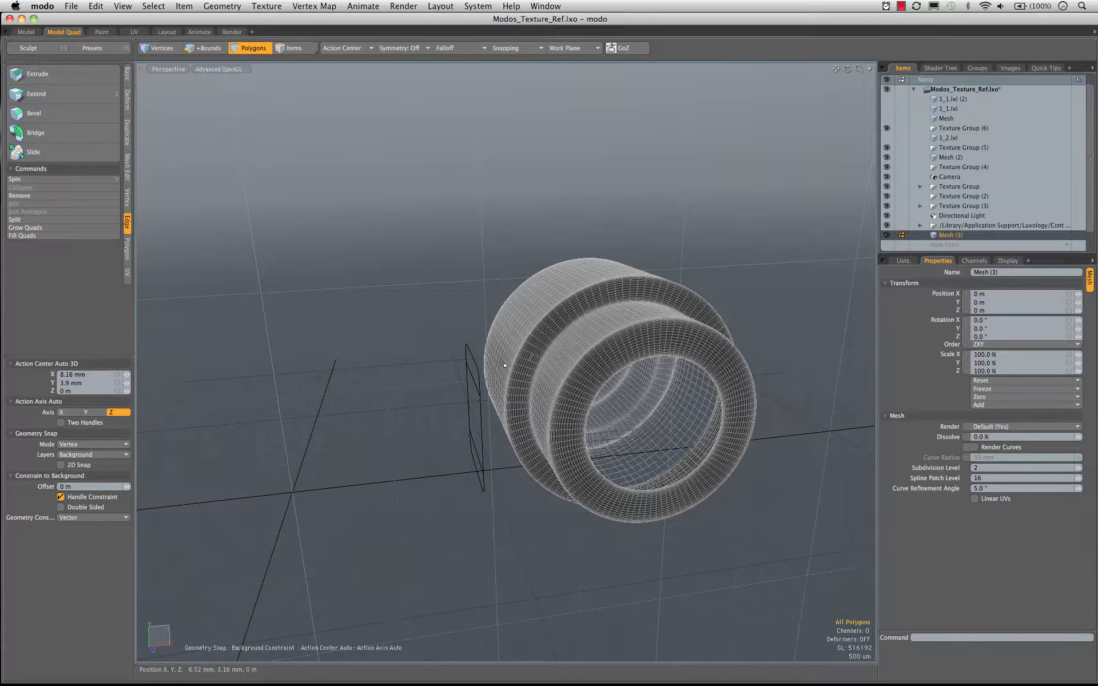
Step: Try to conform the Mesh (2) patch to the tube surface by moving it about 2.44 mm along X
{"action": "key", "text": "5"}
{"action": "left_click", "coordinate": [490, 426]}
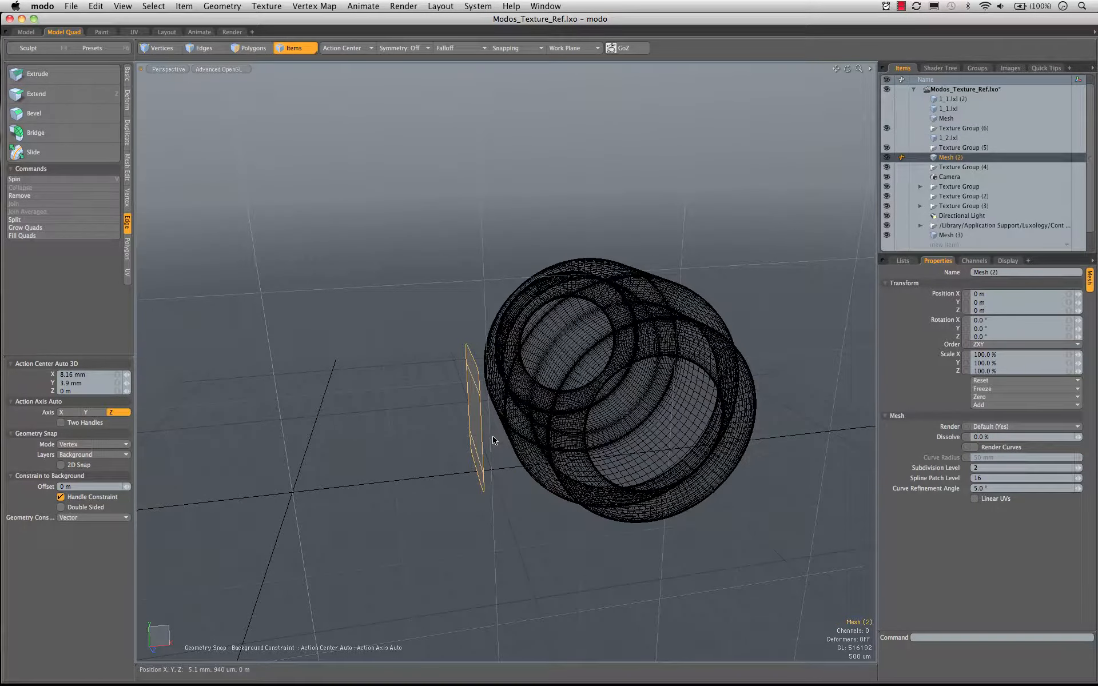
{"action": "key", "text": "w"}
{"action": "left_click_drag", "start_coordinate": [493, 441], "coordinate": [263, 184], "text": "alt"}
{"action": "left_click", "coordinate": [262, 48]}
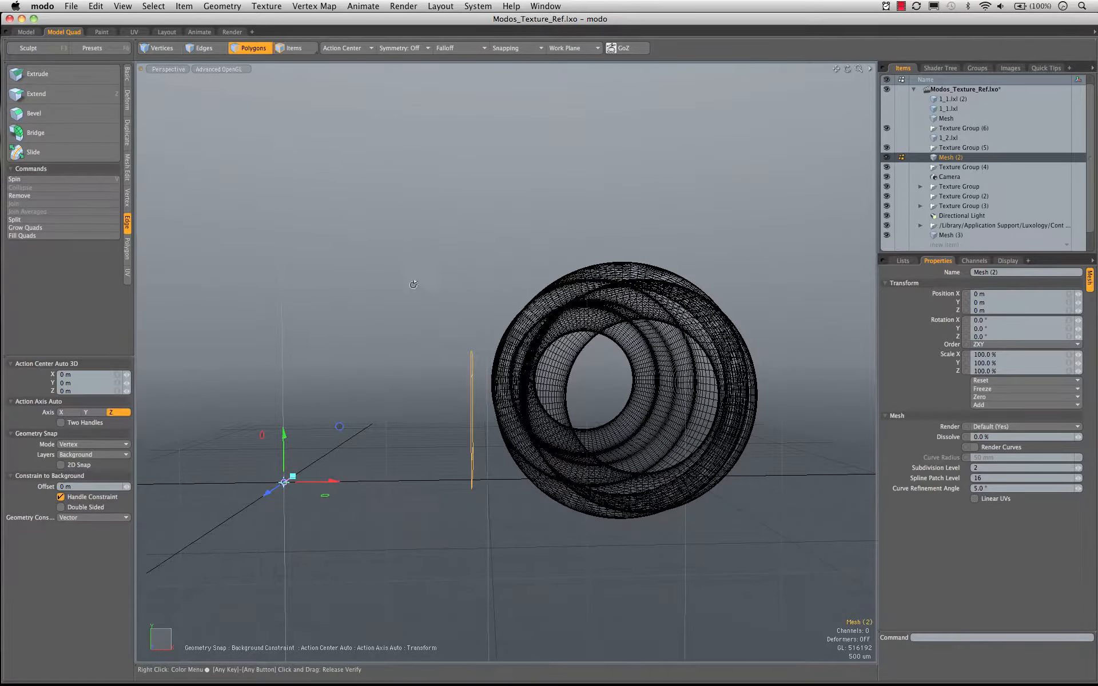
{"action": "left_click_drag", "start_coordinate": [417, 290], "coordinate": [513, 388], "text": "alt"}
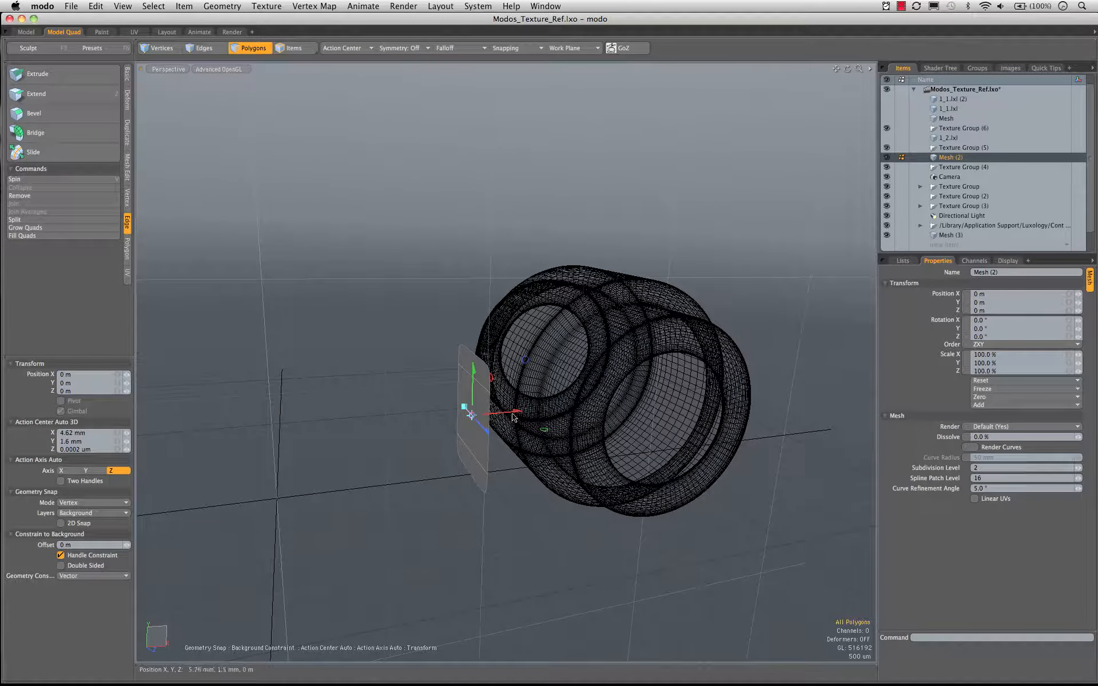
{"action": "left_click_drag", "start_coordinate": [513, 416], "coordinate": [590, 408]}
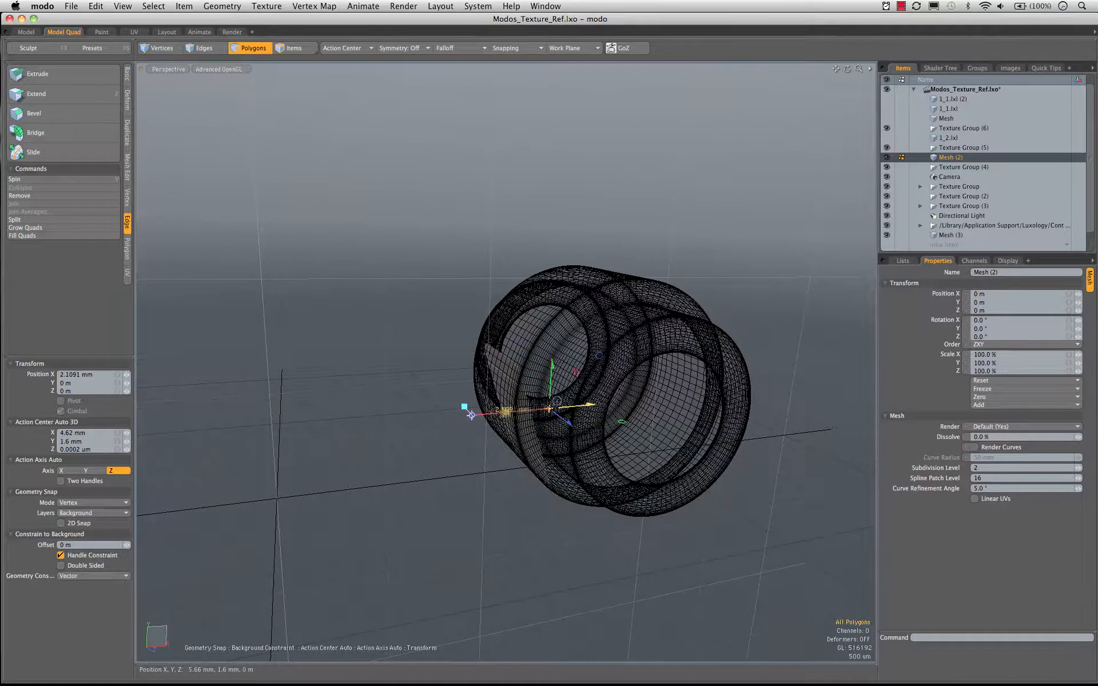
{"action": "left_click_drag", "start_coordinate": [471, 414], "coordinate": [566, 366], "text": "alt"}
{"action": "scroll", "coordinate": [567, 363], "scroll_direction": "up", "scroll_amount": 6}
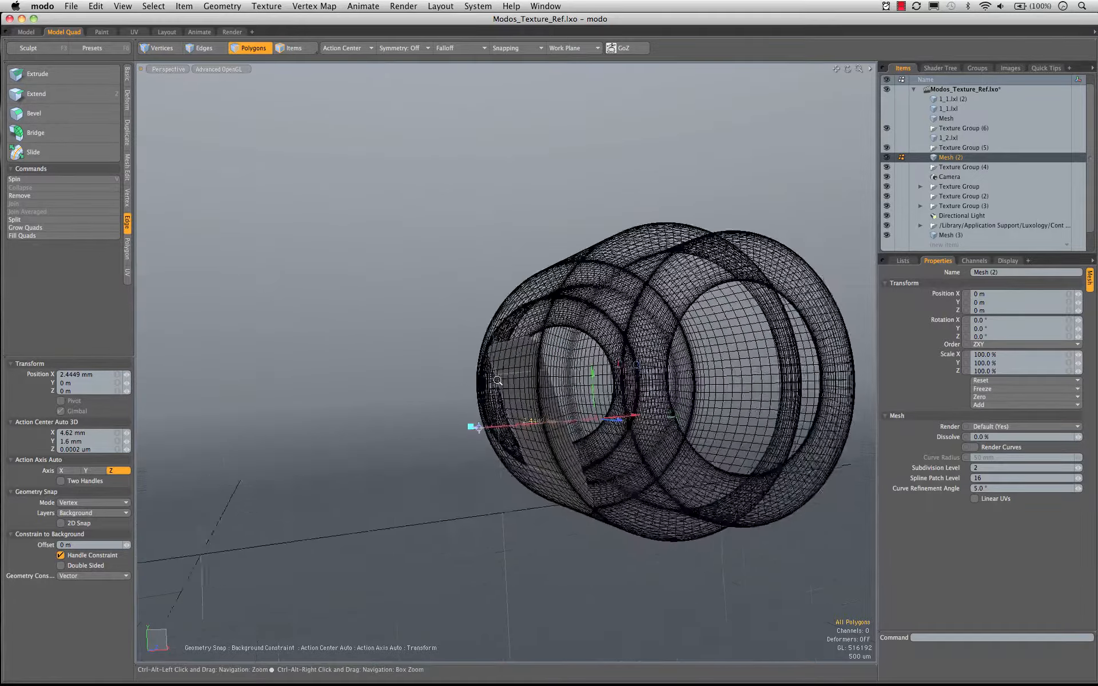
Step: Scale the patch's two inner horizontal edges to 41% in Y
{"action": "key", "text": "1"}
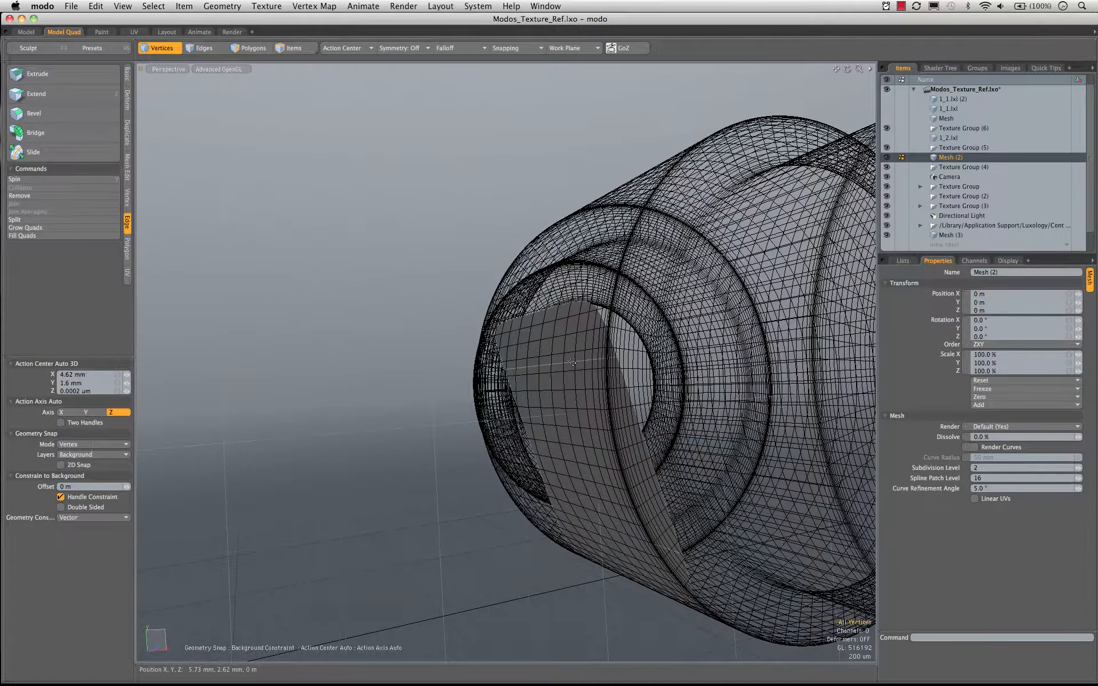
{"action": "left_click_drag", "start_coordinate": [573, 363], "coordinate": [501, 372]}
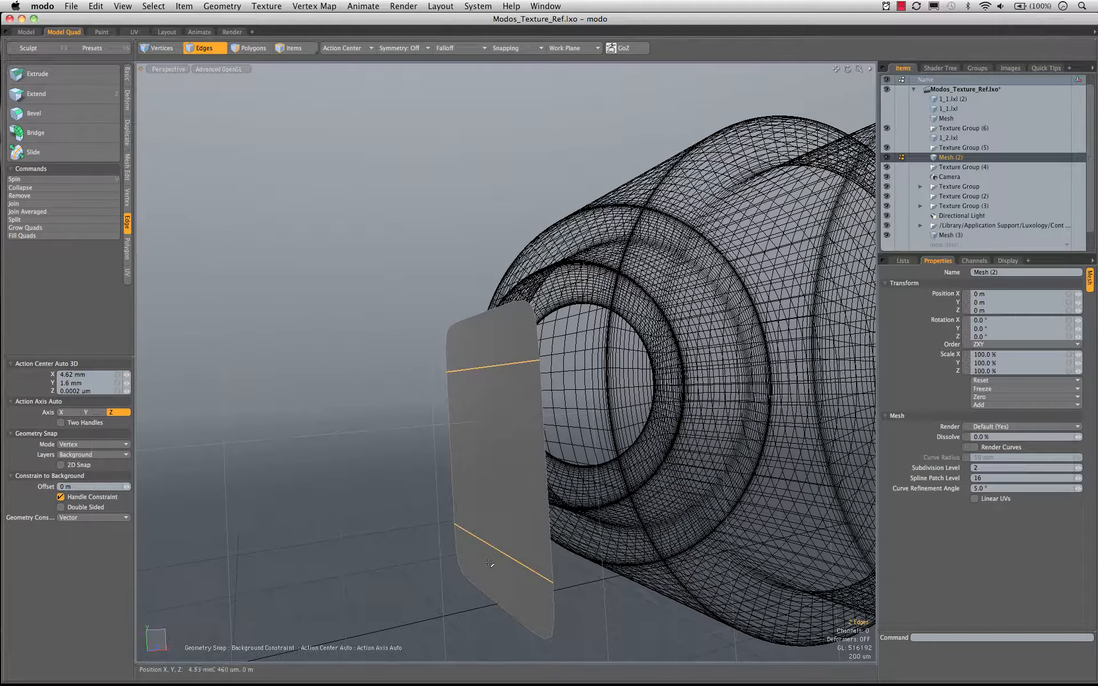
{"action": "key", "text": "r"}
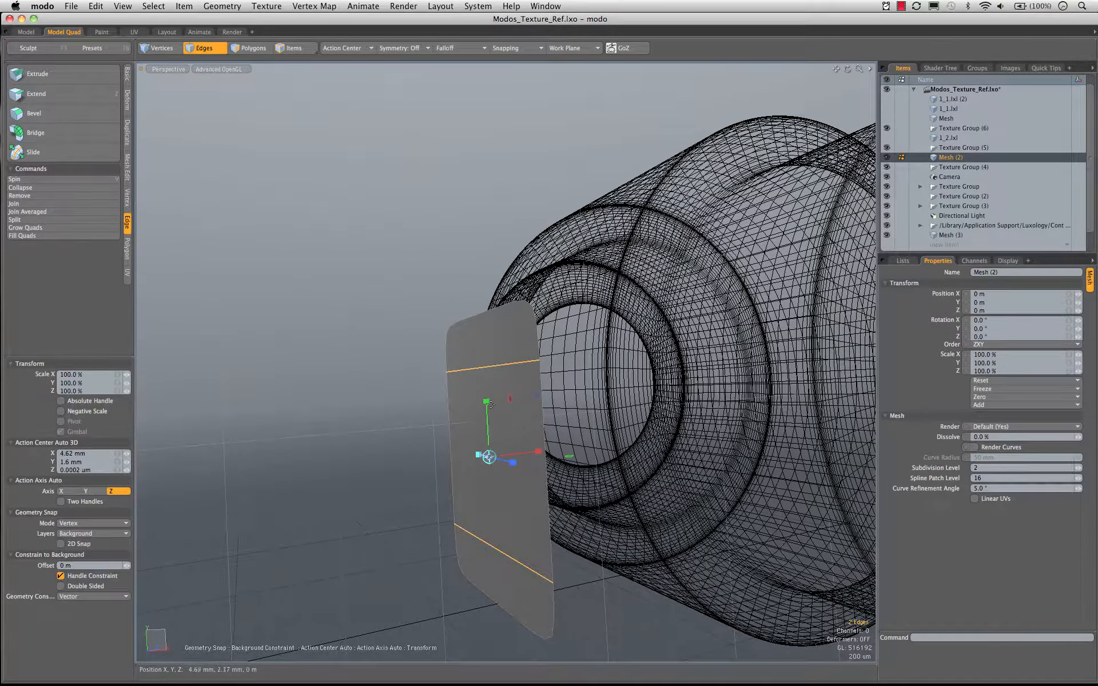
{"action": "left_click_drag", "start_coordinate": [486, 401], "coordinate": [487, 431]}
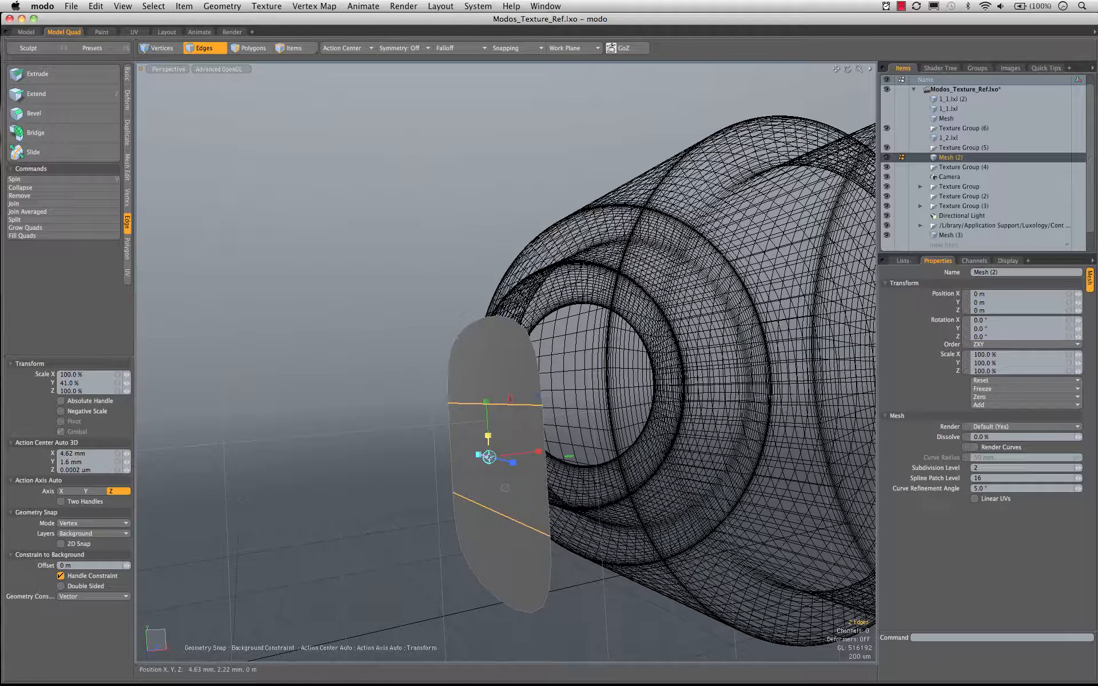
{"action": "key", "text": "space"}
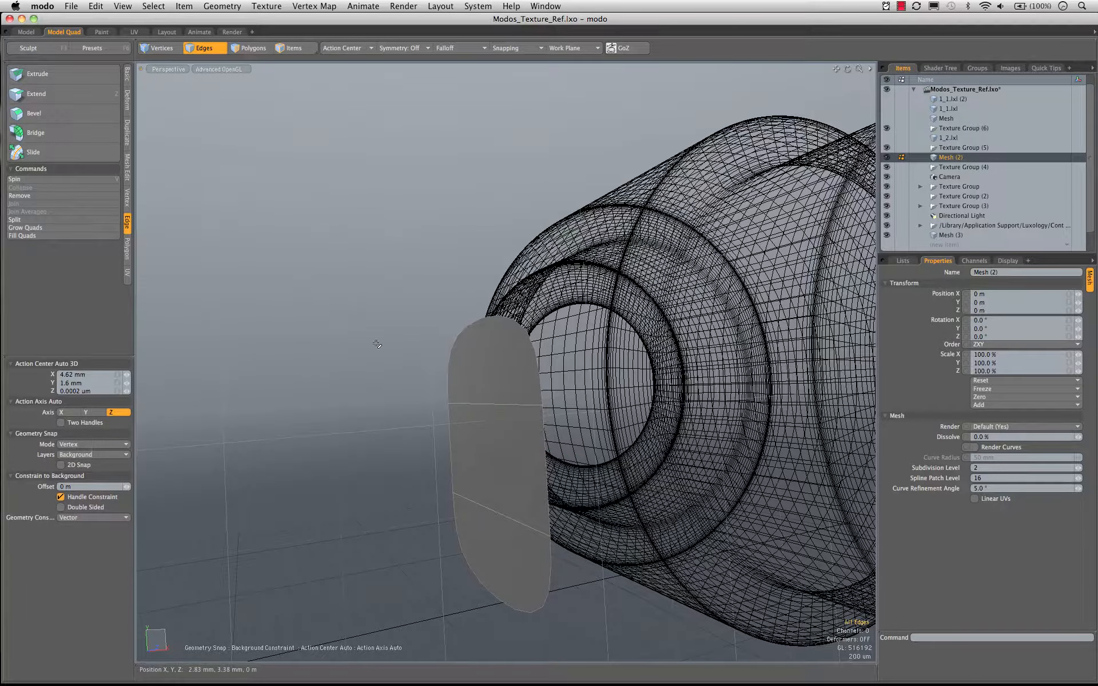
Step: Move the rounded patch about 2.53 mm along X so it conforms to the background tube
{"action": "key", "text": "w"}
{"action": "left_click_drag", "start_coordinate": [377, 345], "coordinate": [565, 392], "text": "alt"}
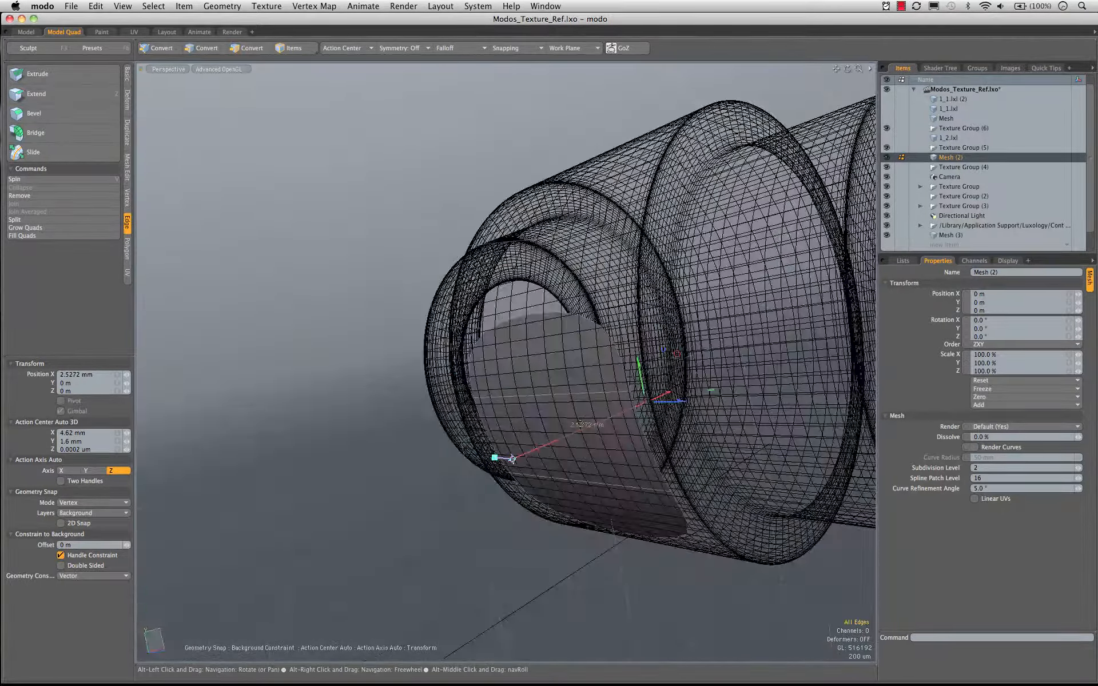
{"action": "key", "text": "space"}
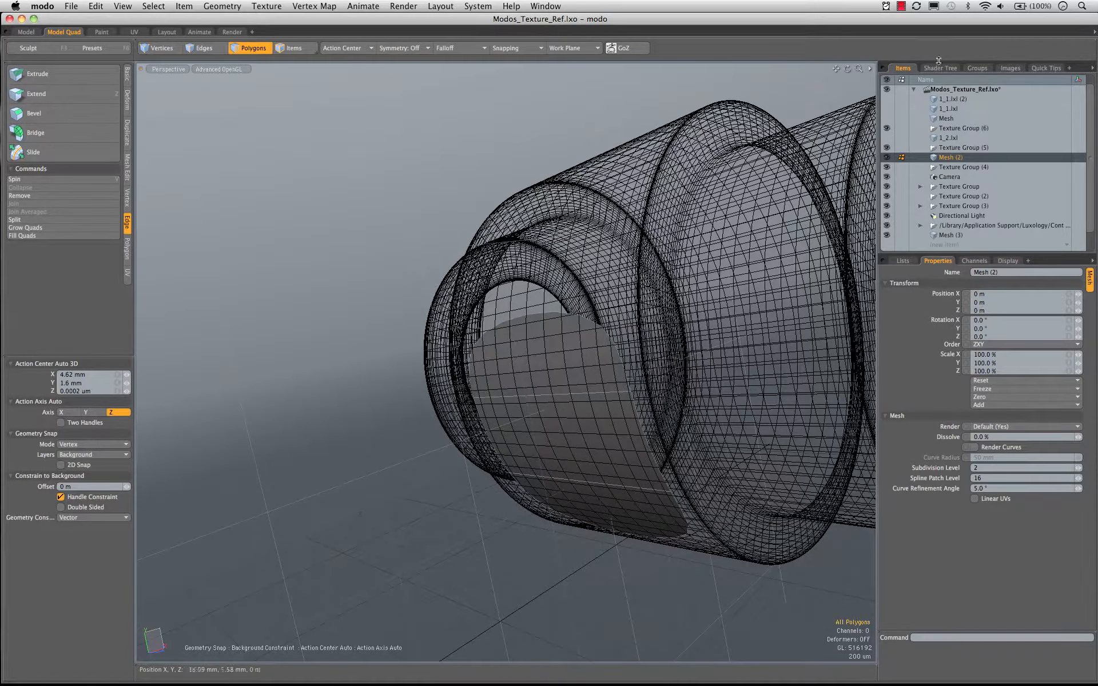
Step: Make the 1_1.lxl (2) mesh active and hide the subdivided tube Mesh (3)
{"action": "left_click", "coordinate": [947, 122]}
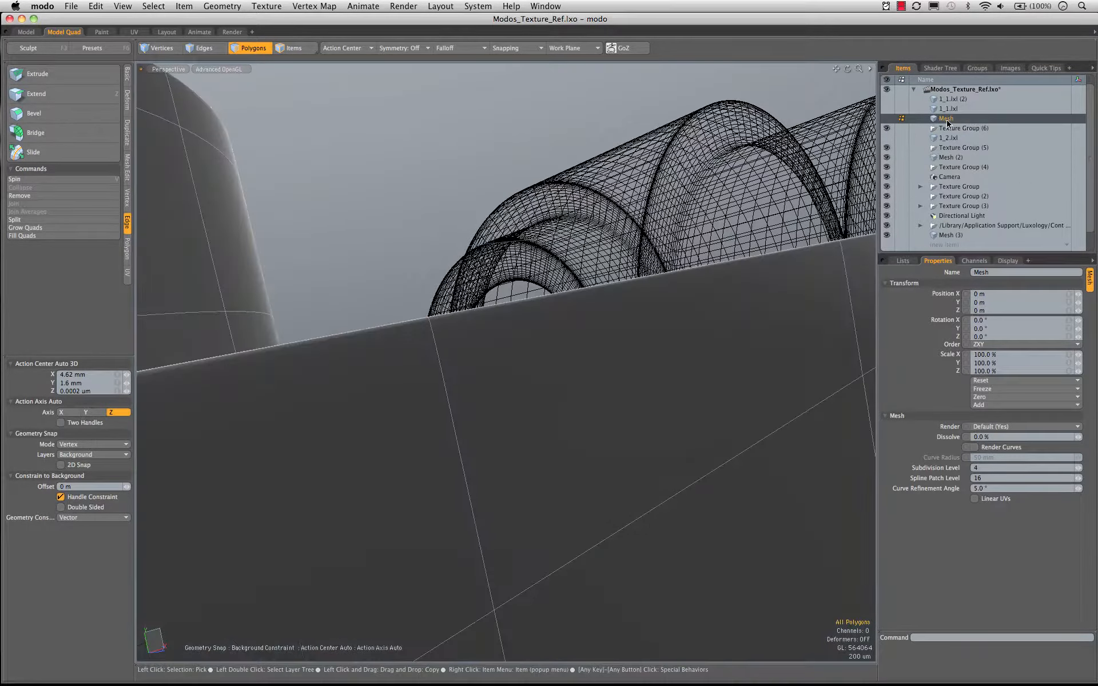
{"action": "mouse_move", "coordinate": [589, 326]}
{"action": "left_mouse_down", "text": "alt"}
{"action": "mouse_move", "coordinate": [613, 368]}
{"action": "mouse_move", "coordinate": [667, 351]}
{"action": "mouse_move", "coordinate": [502, 406]}
{"action": "mouse_move", "coordinate": [772, 286]}
{"action": "mouse_move", "coordinate": [627, 254]}
{"action": "mouse_move", "coordinate": [616, 299]}
{"action": "mouse_move", "coordinate": [660, 283]}
{"action": "left_mouse_up", "text": "alt"}
{"action": "scroll", "coordinate": [667, 341], "scroll_direction": "down", "scroll_amount": 5}
{"action": "key", "text": "3"}
{"action": "left_click", "coordinate": [627, 254]}
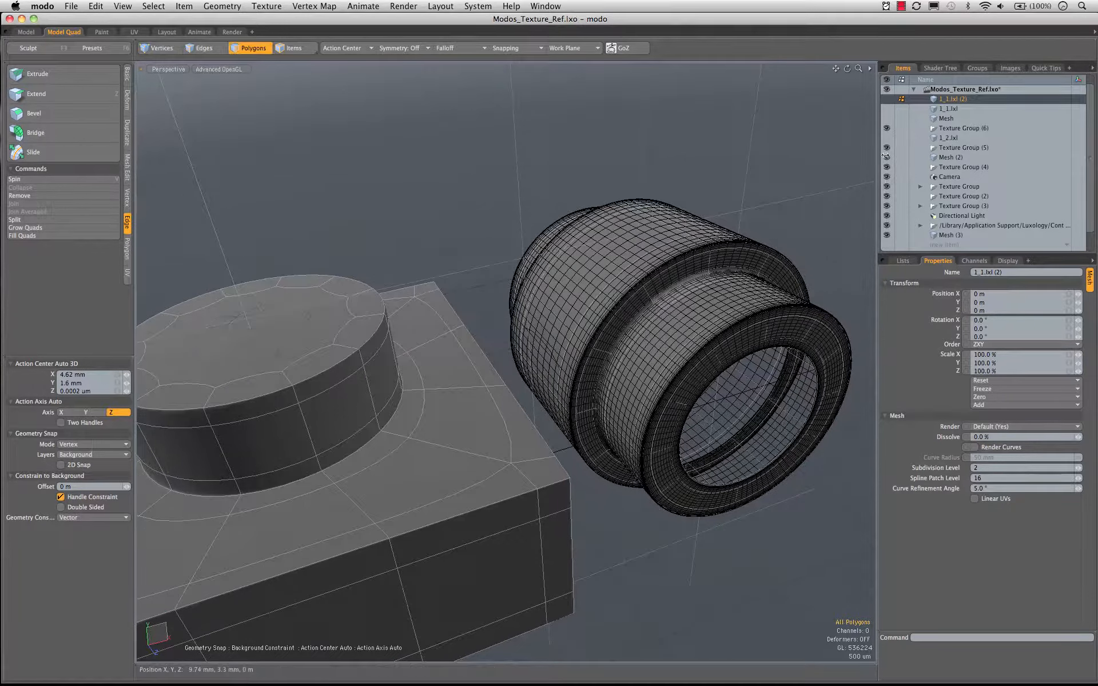
{"action": "left_click", "coordinate": [887, 235]}
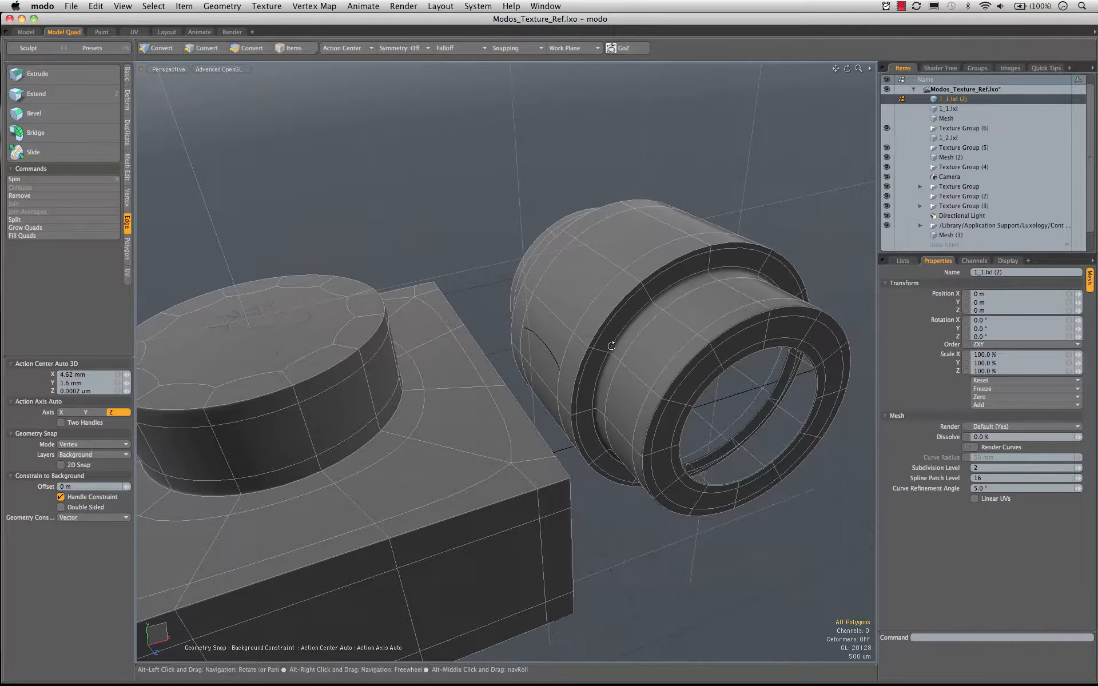
Step: Delete the three outer tube polygons facing the brick, behind the conformed patch
{"action": "left_click_drag", "start_coordinate": [607, 366], "coordinate": [535, 320], "text": "alt"}
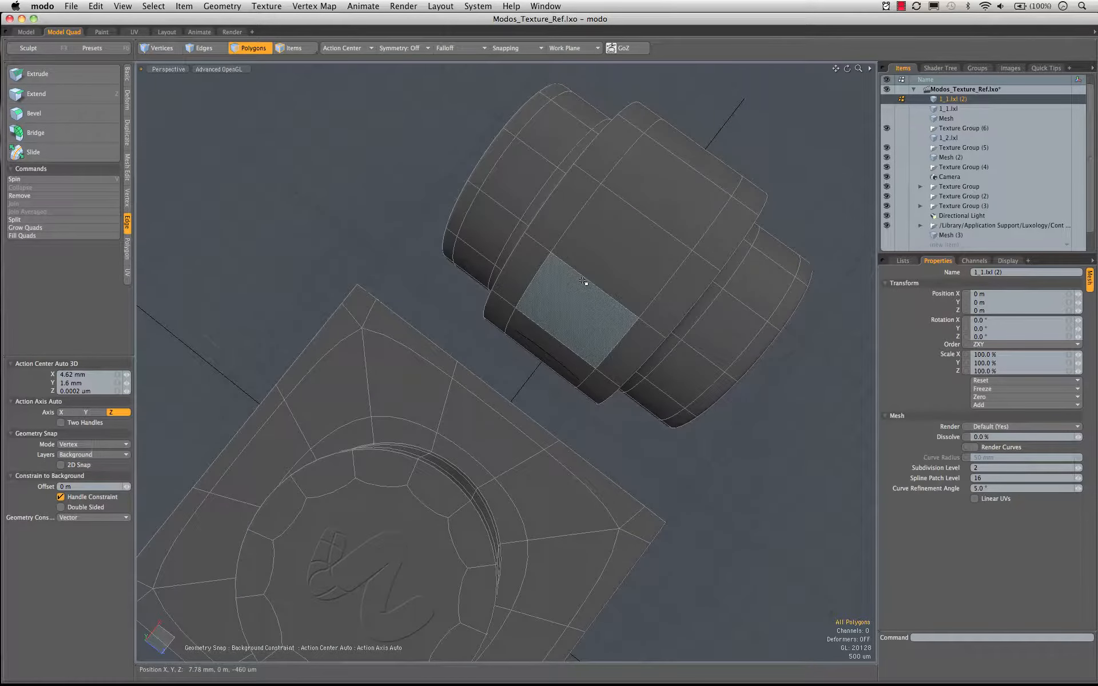
{"action": "left_click_drag", "start_coordinate": [564, 363], "coordinate": [589, 299], "text": "alt"}
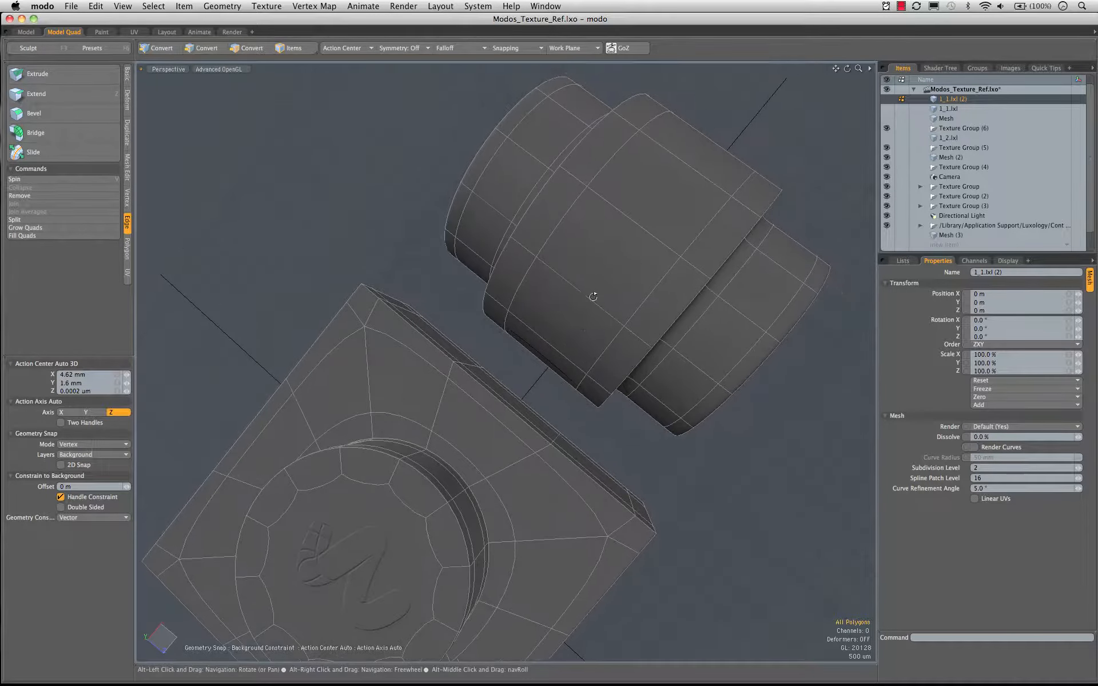
{"action": "left_click", "coordinate": [567, 320]}
{"action": "left_click_drag", "start_coordinate": [537, 382], "coordinate": [591, 346], "text": "alt"}
{"action": "left_click", "coordinate": [594, 370], "text": "shift"}
{"action": "left_click", "coordinate": [626, 375], "text": "shift"}
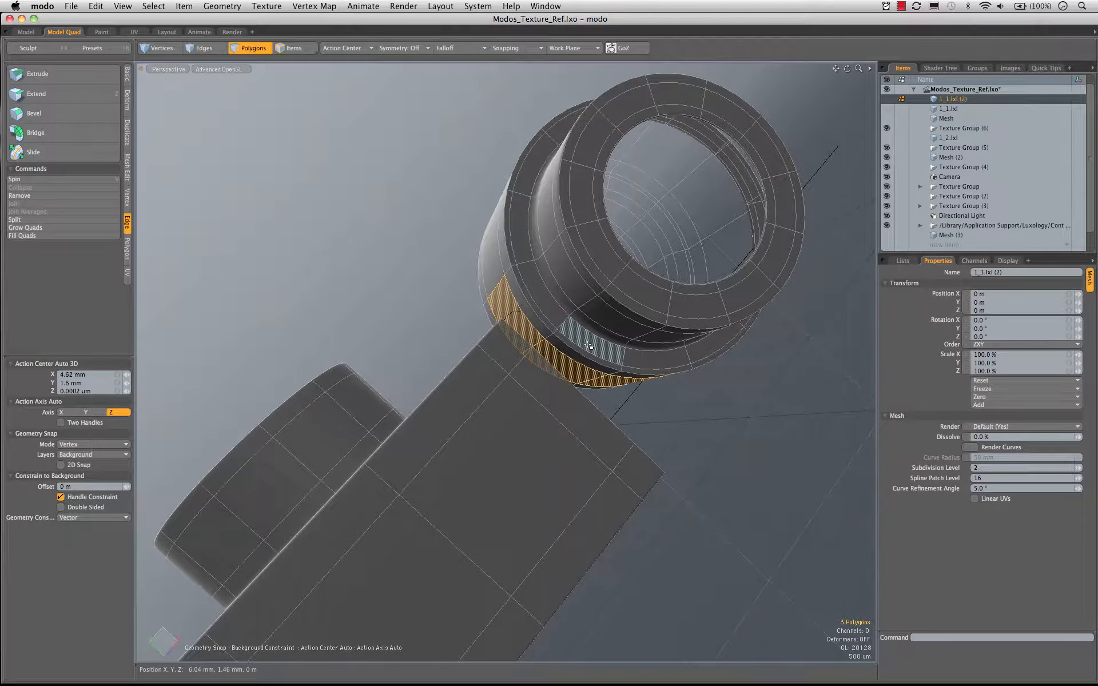
{"action": "key", "text": "Delete"}
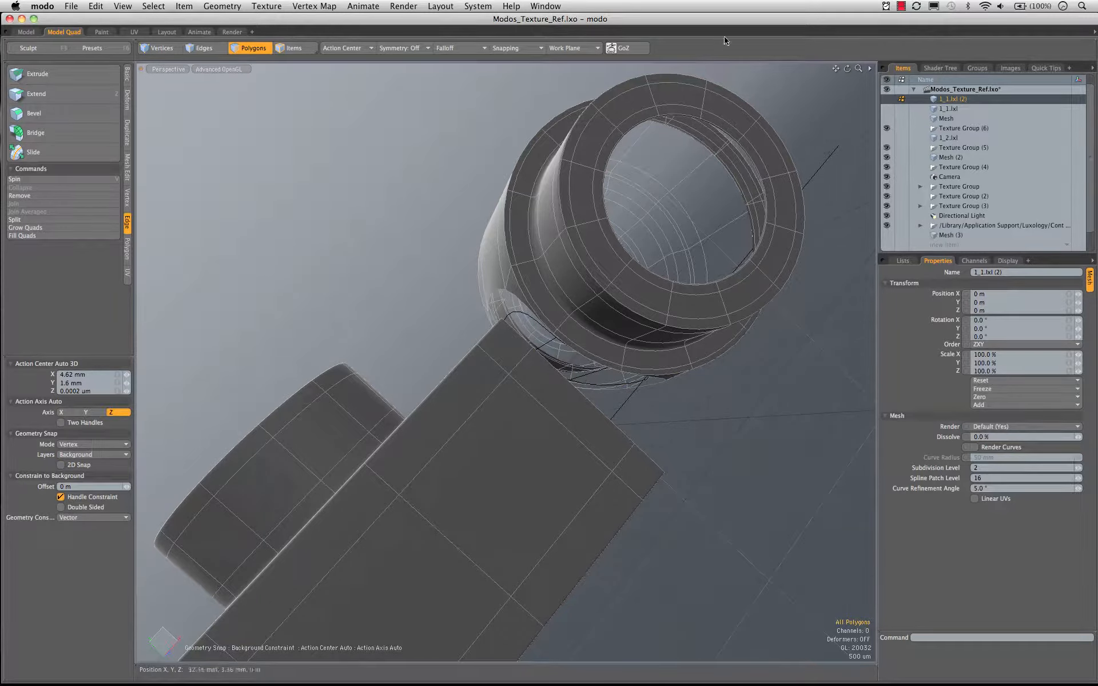
{"action": "left_click", "coordinate": [901, 6]}
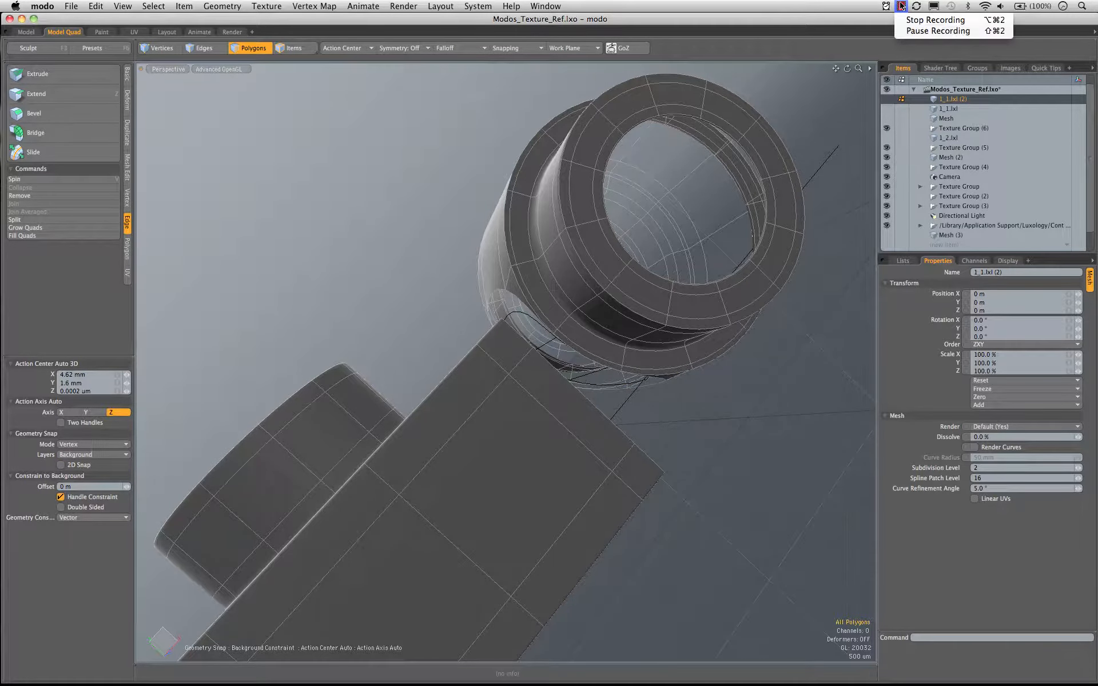
{"action": "left_click", "coordinate": [909, 31]}
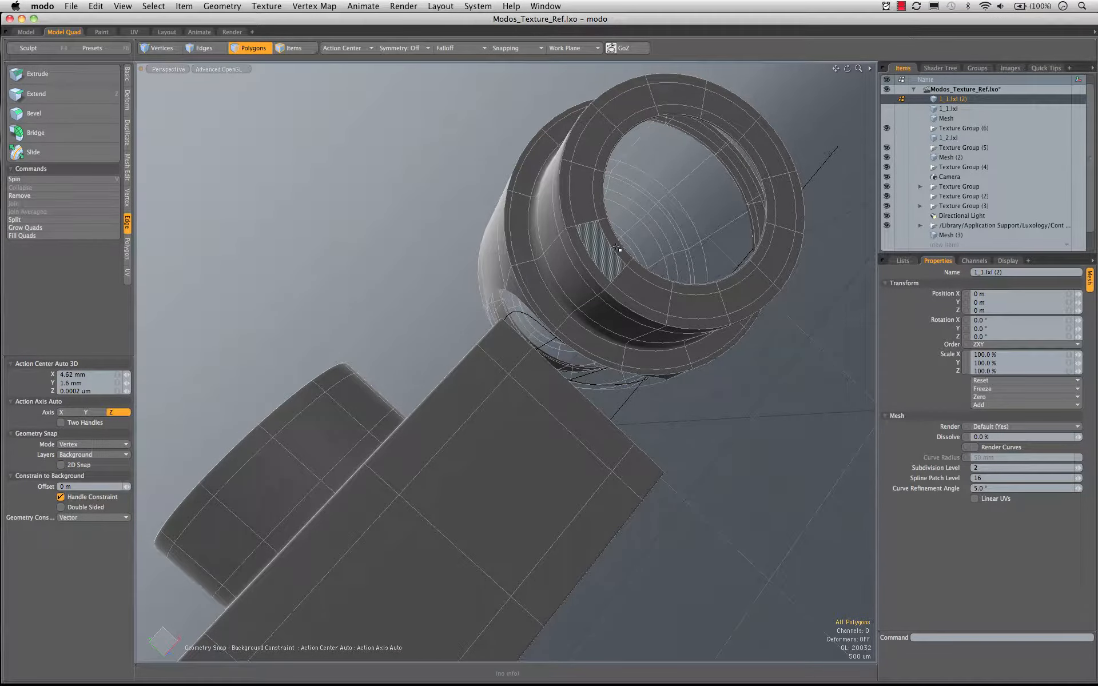
Step: Transfer the conformed patch from Mesh (2) into the 1_1.lxl (2) mesh
{"action": "left_click_drag", "start_coordinate": [601, 252], "coordinate": [558, 344], "text": "alt"}
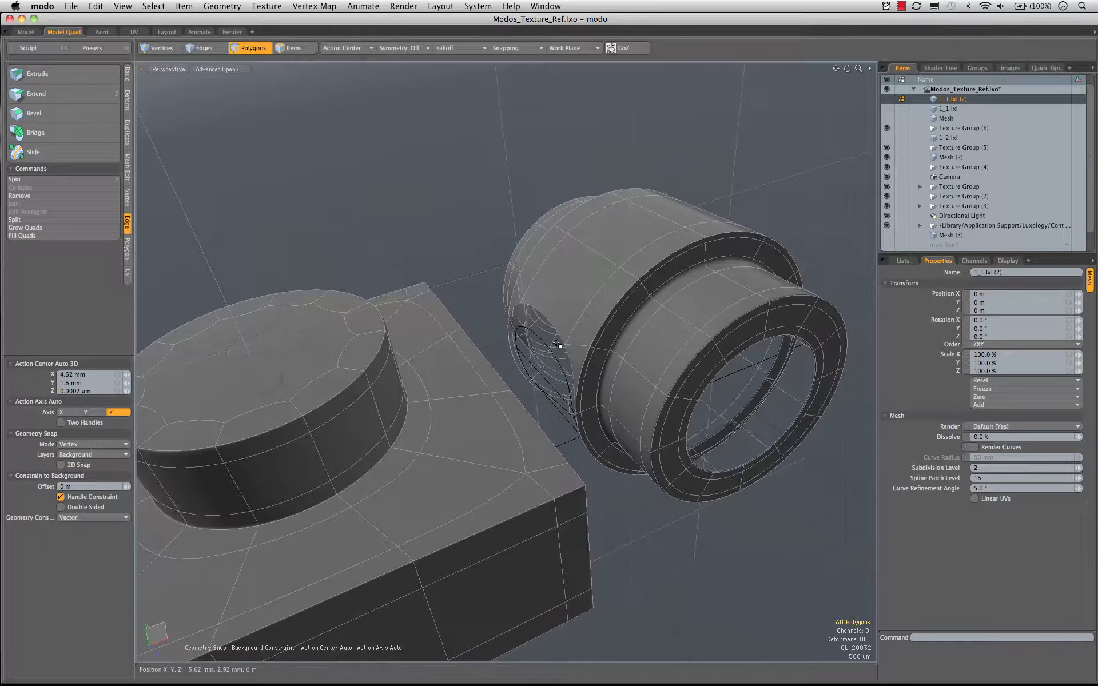
{"action": "key", "text": "5"}
{"action": "left_click", "coordinate": [548, 348]}
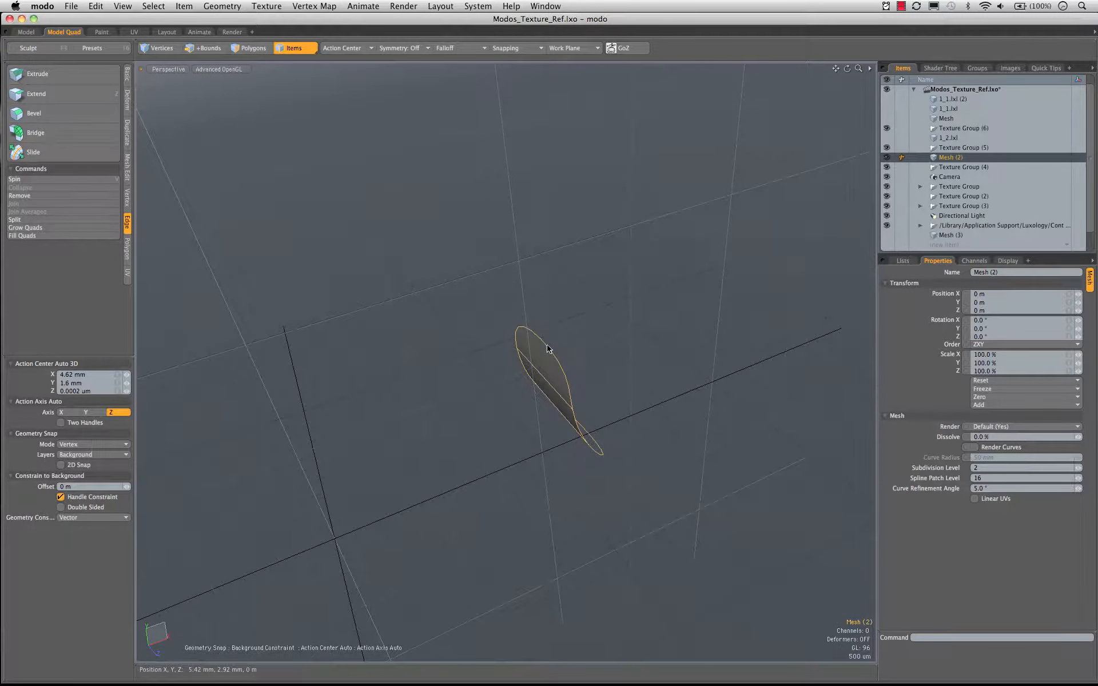
{"action": "key", "text": "3"}
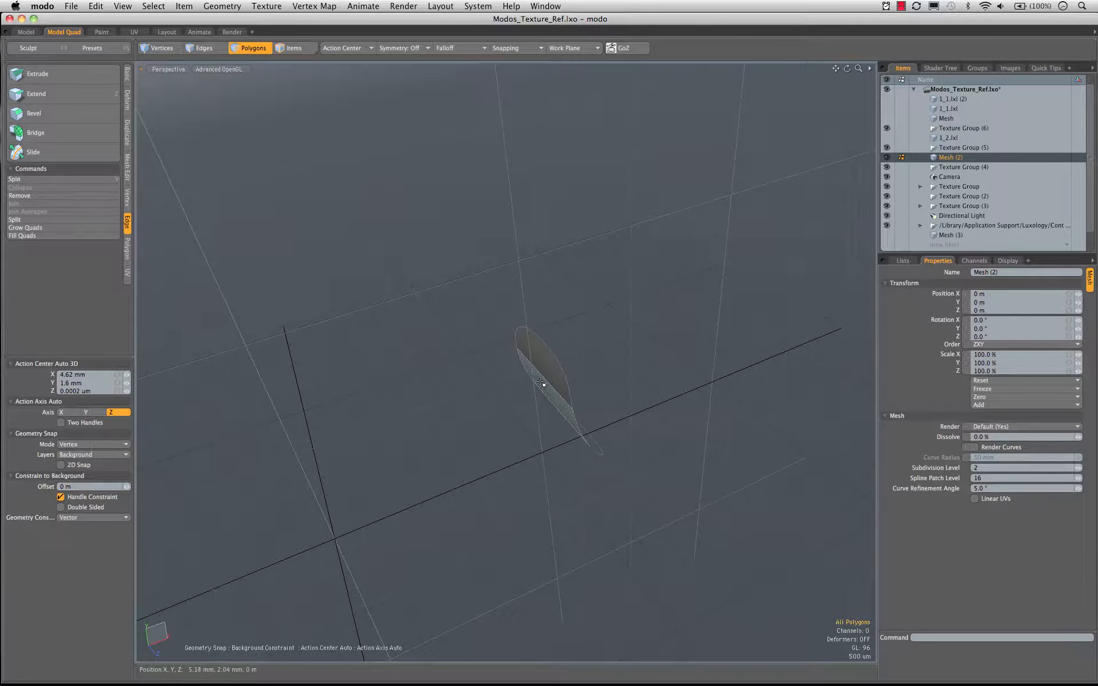
{"action": "key", "text": "h"}
{"action": "left_click", "coordinate": [949, 99]}
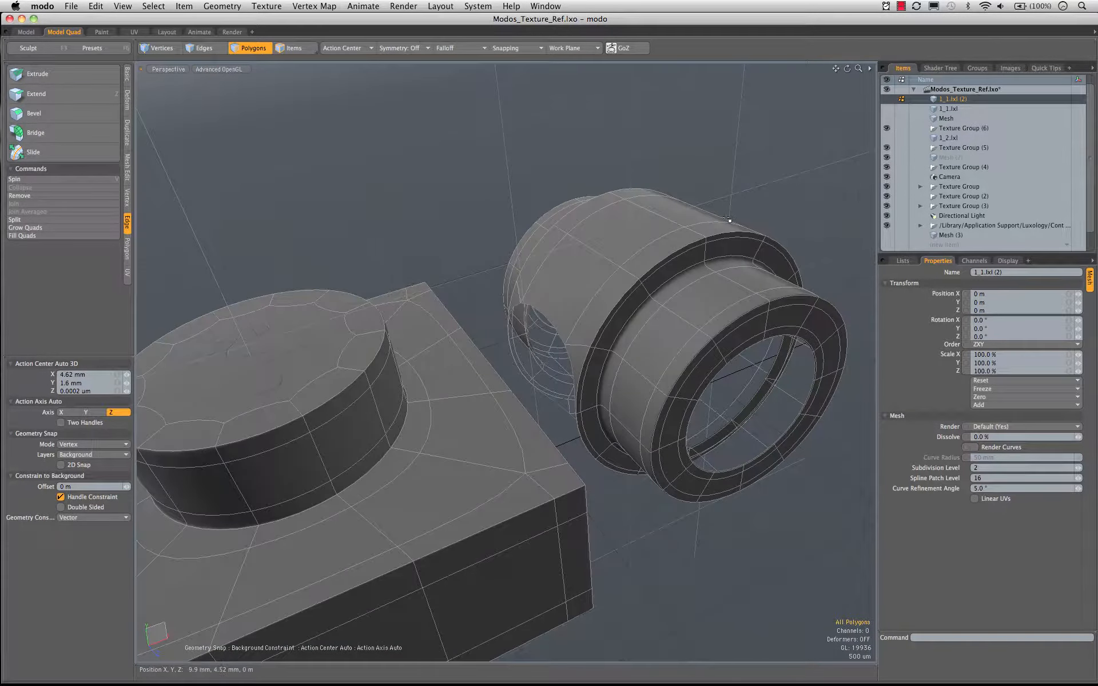
Step: Bridge the border edges of the tube opening to the border edges of the patch
{"action": "left_click_drag", "start_coordinate": [608, 314], "coordinate": [572, 298], "text": "alt"}
{"action": "scroll", "coordinate": [544, 355], "scroll_direction": "up", "scroll_amount": 3}
{"action": "key", "text": "1"}
{"action": "left_click", "coordinate": [204, 48]}
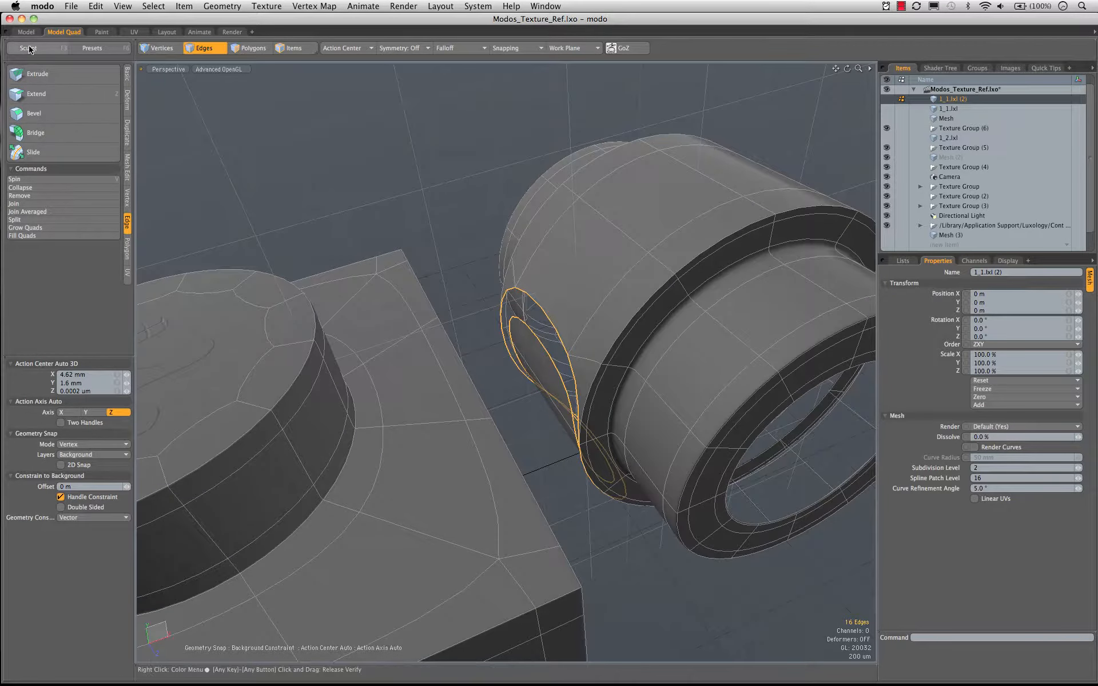
{"action": "left_click", "coordinate": [31, 130]}
{"action": "left_click_drag", "start_coordinate": [532, 343], "coordinate": [589, 458], "text": "alt"}
{"action": "key", "text": "space"}
Step: Bridge the patch polygons on the tube to the matching side polygons of the brick with one segment in Curve mode
{"action": "key", "text": "3"}
{"action": "left_click", "coordinate": [543, 379]}
{"action": "left_click_drag", "start_coordinate": [461, 294], "coordinate": [524, 491], "text": "alt"}
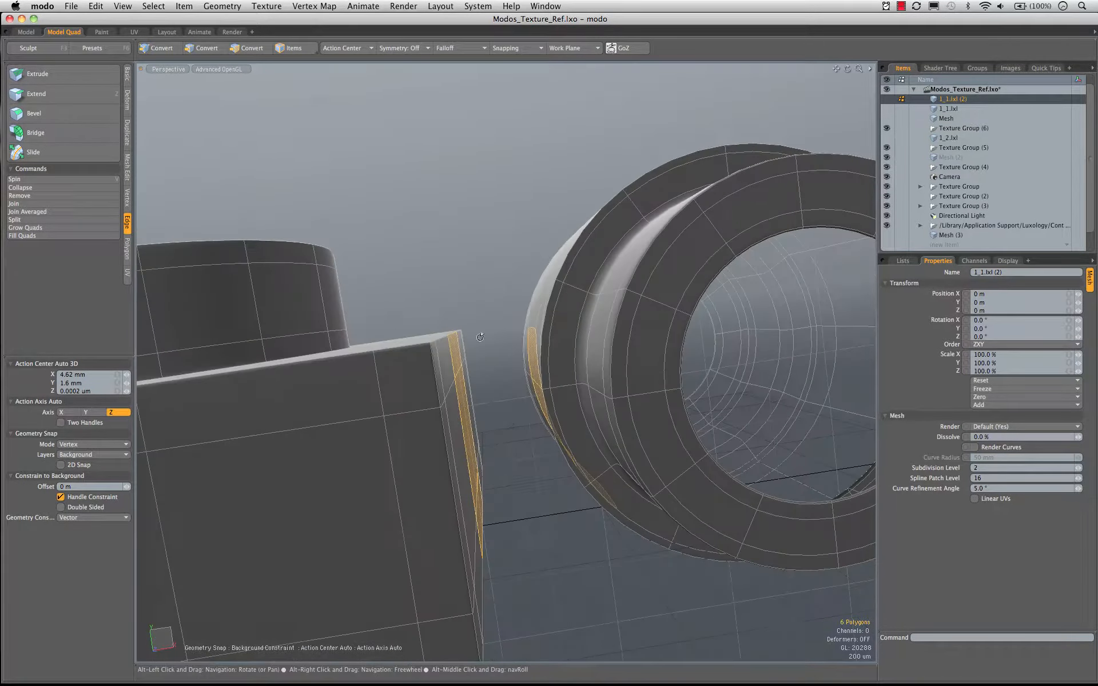
{"action": "left_click", "coordinate": [34, 133]}
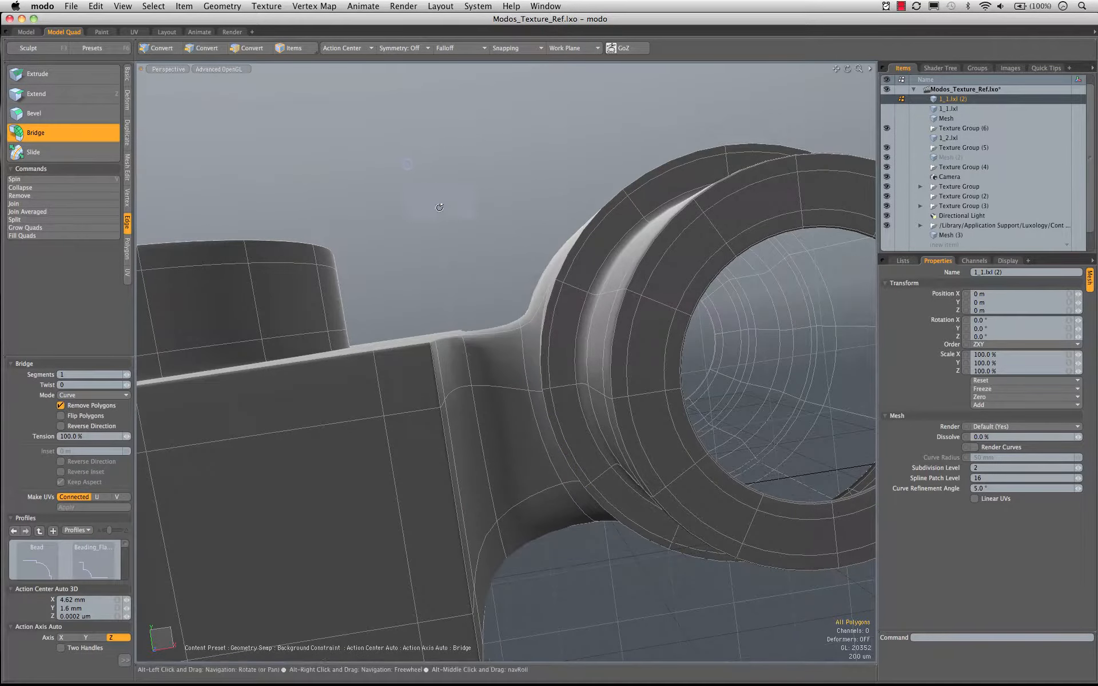
{"action": "left_click_drag", "start_coordinate": [497, 297], "coordinate": [496, 337], "text": "alt"}
{"action": "left_click_drag", "start_coordinate": [513, 448], "coordinate": [517, 374], "text": "alt"}
{"action": "key", "text": "space"}
Step: Loop slice the connecting neck in Symmetry mode with a count of 2 at a 0.5% position
{"action": "key", "text": "space"}
{"action": "key", "text": "space"}
{"action": "key", "text": "space"}
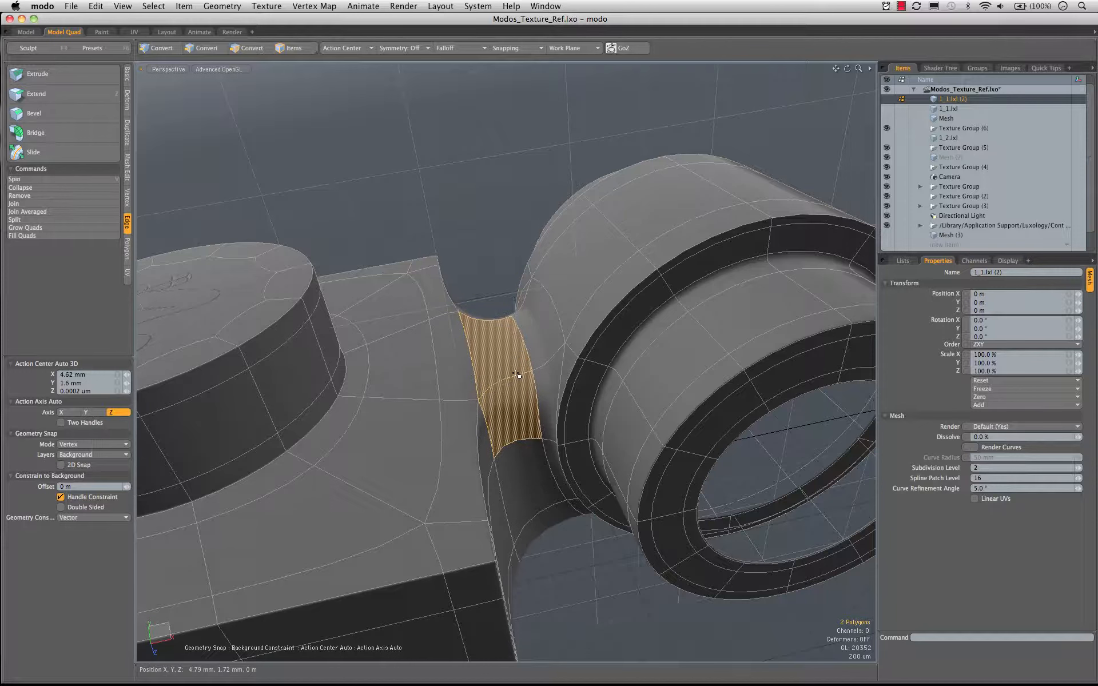
{"action": "key", "text": "alt+c"}
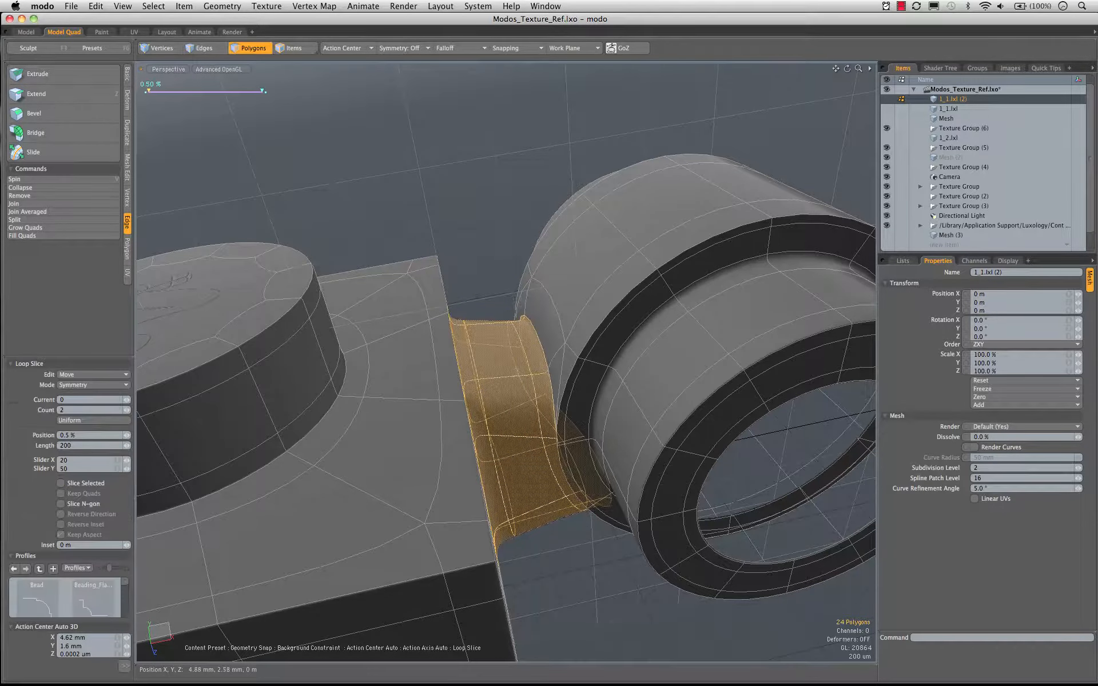
{"action": "key", "text": "space"}
{"action": "left_click", "coordinate": [492, 189]}
Step: Turn off the mesh's subdivision smoothing and try a pattern selection of polygons from the brick edge across the neck
{"action": "left_click_drag", "start_coordinate": [502, 458], "coordinate": [547, 319], "text": "alt"}
{"action": "key", "text": "Tab"}
{"action": "key", "text": "3"}
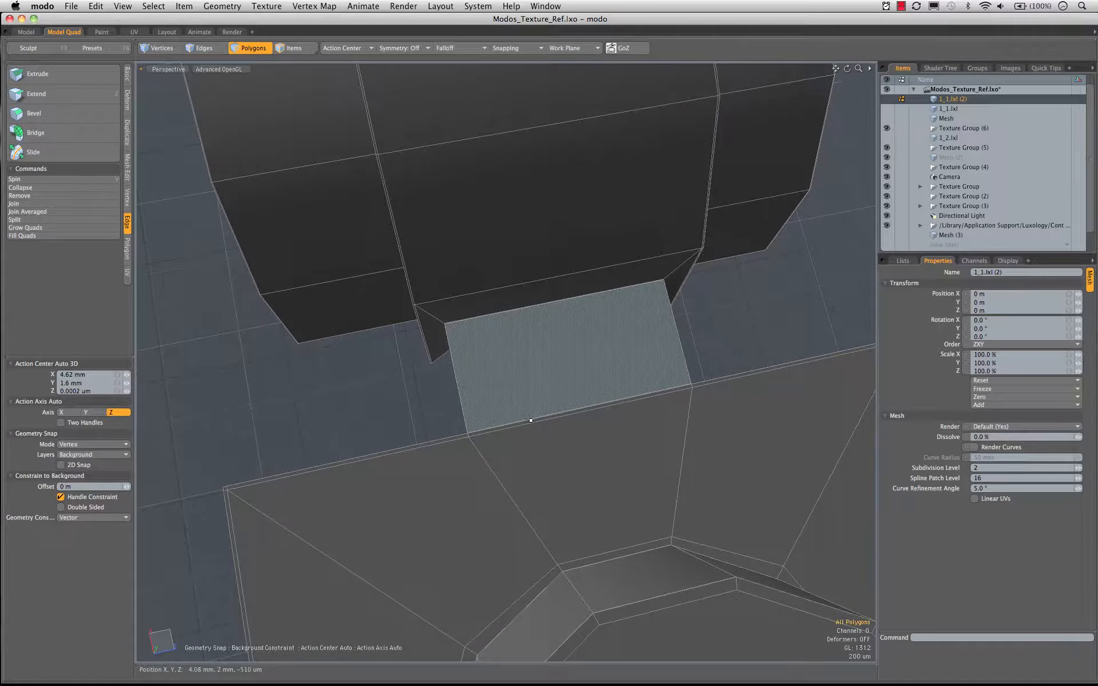
{"action": "left_click_drag", "start_coordinate": [528, 421], "coordinate": [518, 343]}
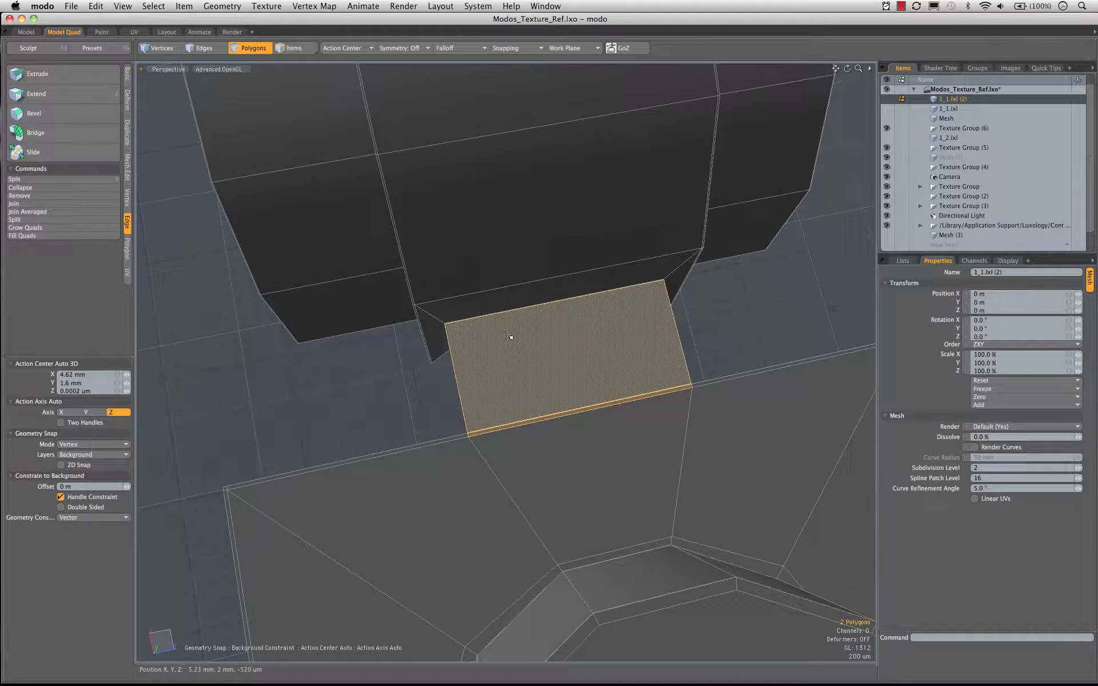
{"action": "key", "text": "Up"}
{"action": "key", "text": "Up"}
{"action": "key", "text": "Up"}
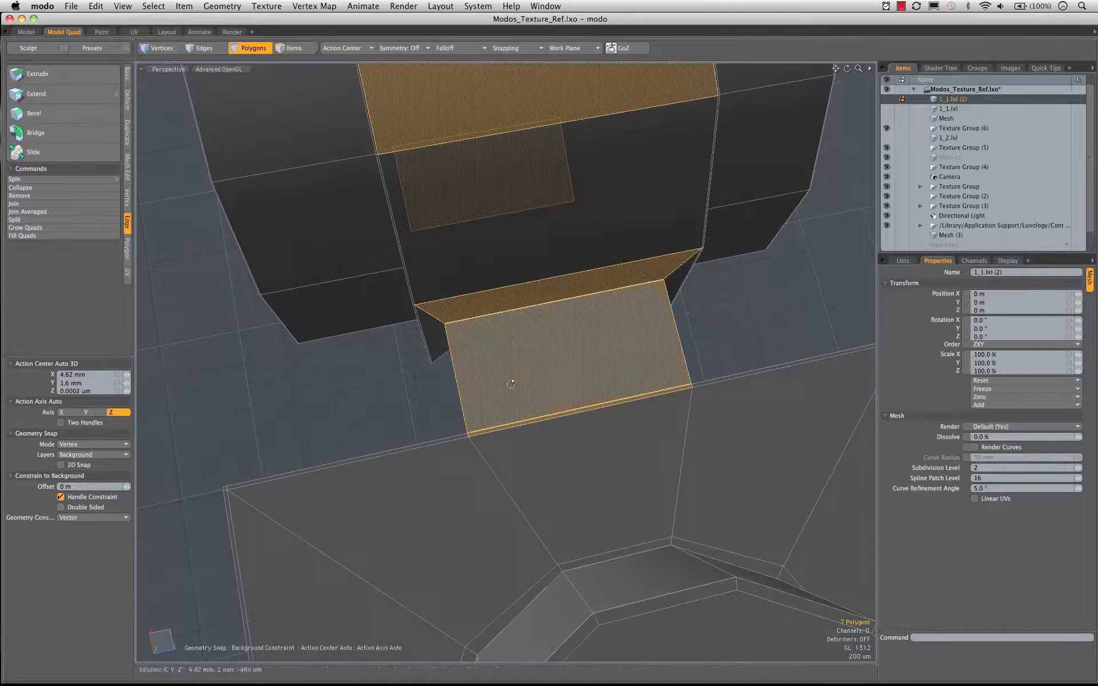
Step: Select the polygon band from the neck around the tube and loop slice it with Slice Selected on, at a 1.5% symmetrical position
{"action": "left_click_drag", "start_coordinate": [510, 384], "coordinate": [576, 263], "text": "ctrl+alt"}
{"action": "left_click", "coordinate": [544, 477]}
{"action": "key", "text": "Up"}
{"action": "key", "text": "Up"}
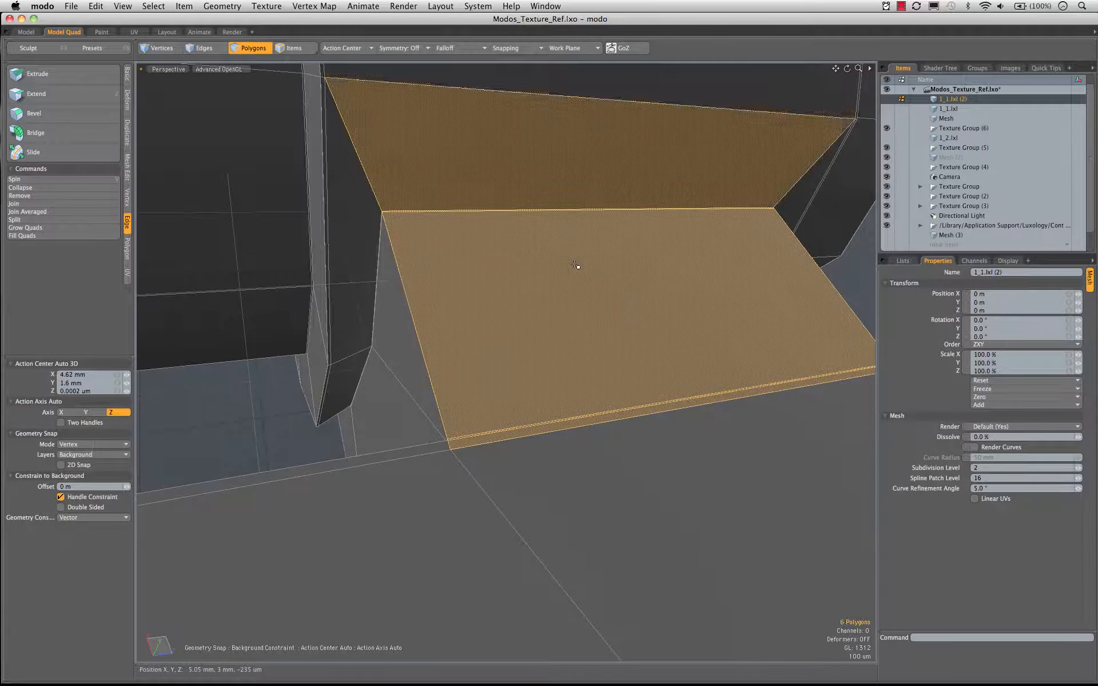
{"action": "key", "text": "Up"}
{"action": "key", "text": "Up"}
{"action": "key", "text": "Up"}
{"action": "key", "text": "Up"}
{"action": "key", "text": "Up"}
{"action": "key", "text": "Up"}
{"action": "key", "text": "Up"}
{"action": "key", "text": "Up"}
{"action": "key", "text": "Up"}
{"action": "key", "text": "Up"}
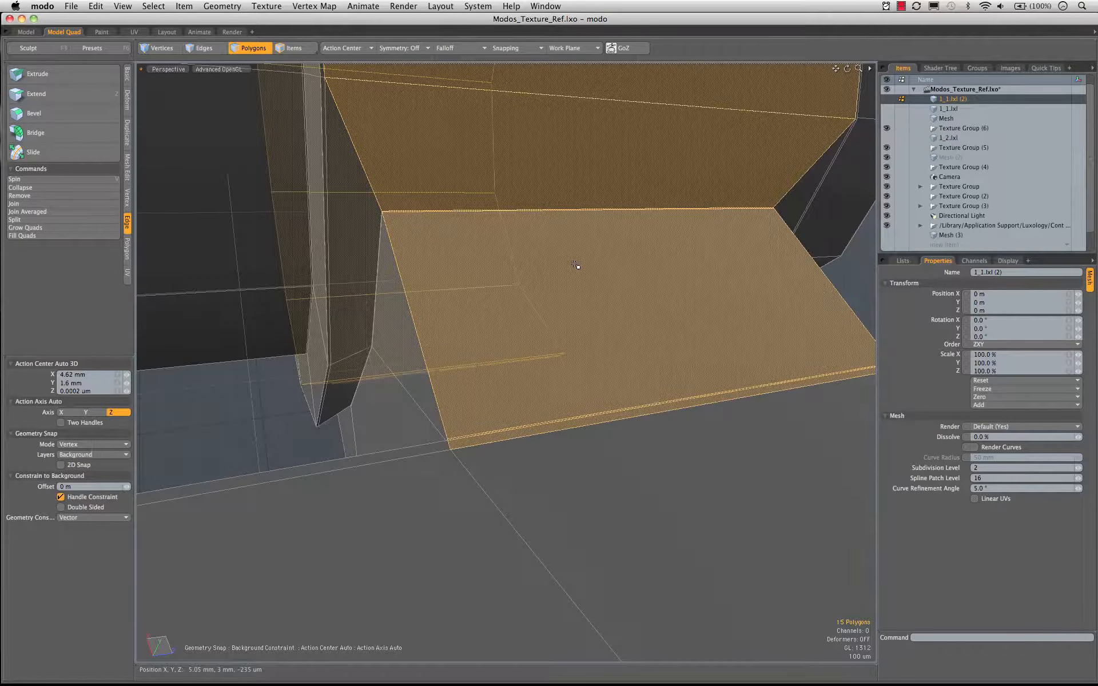
{"action": "mouse_move", "coordinate": [575, 263]}
{"action": "left_mouse_down", "text": "alt"}
{"action": "mouse_move", "coordinate": [623, 105]}
{"action": "mouse_move", "coordinate": [503, 123]}
{"action": "mouse_move", "coordinate": [571, 392]}
{"action": "mouse_move", "coordinate": [595, 265]}
{"action": "left_mouse_up", "text": "alt"}
{"action": "left_click_drag", "start_coordinate": [589, 306], "coordinate": [484, 482], "text": "alt"}
{"action": "key", "text": "alt+c"}
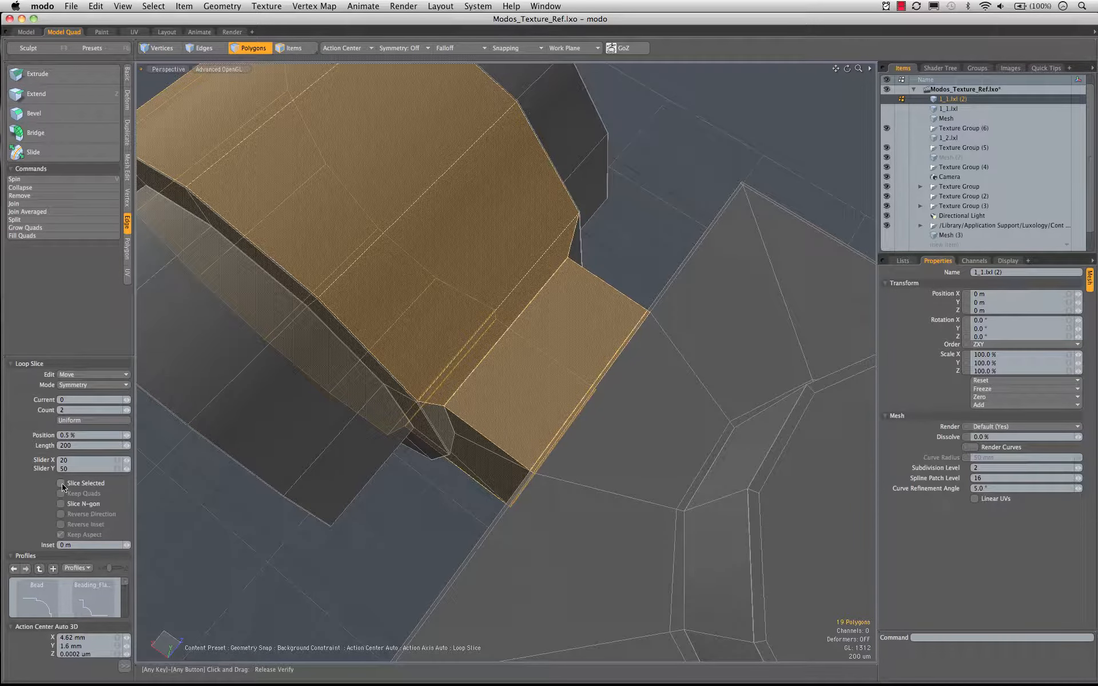
{"action": "left_click", "coordinate": [497, 378]}
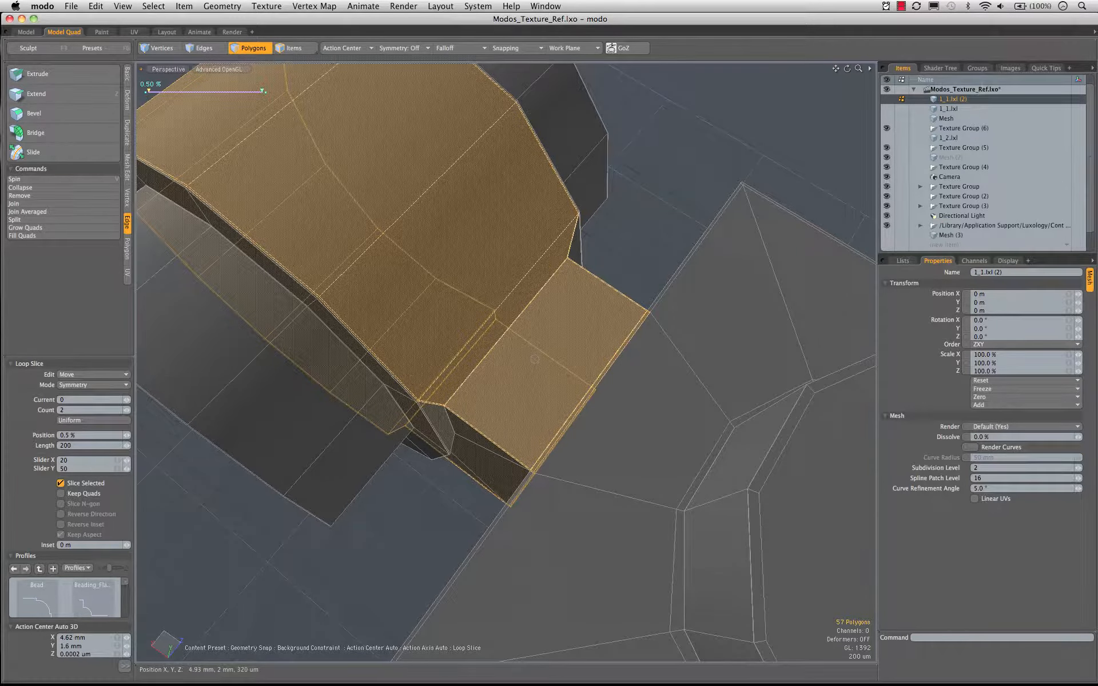
{"action": "left_click_drag", "start_coordinate": [536, 359], "coordinate": [544, 354]}
{"action": "key", "text": "space"}
Step: Clear the polygon selection and turn the mesh's subdivision smoothing back on
{"action": "left_click", "coordinate": [684, 165]}
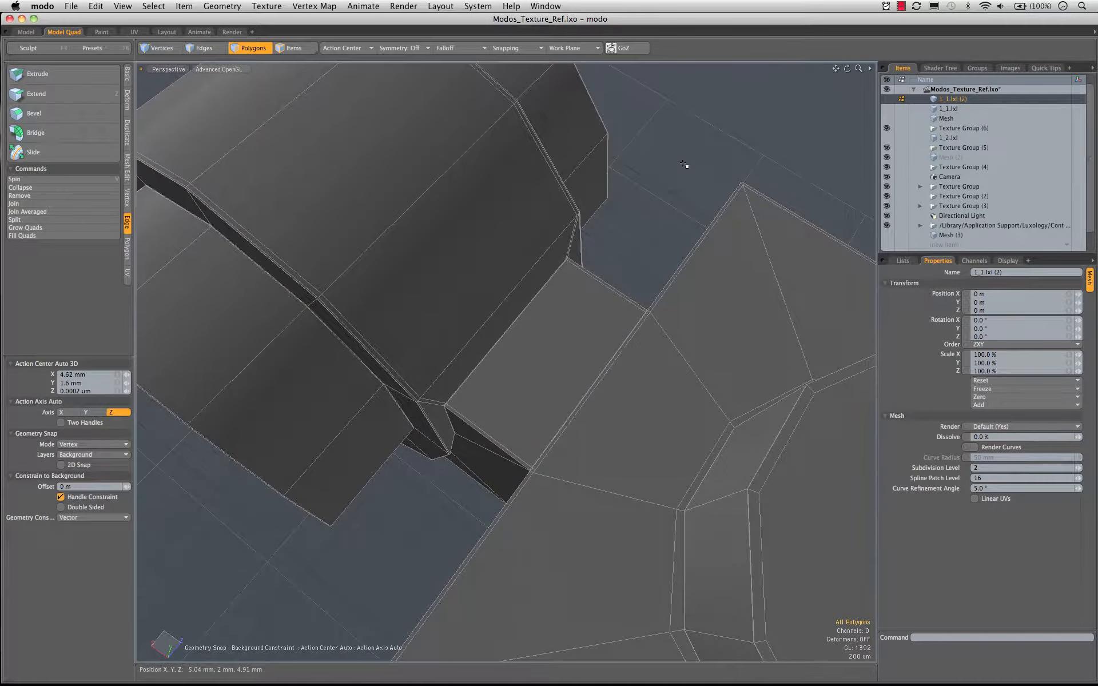
{"action": "key", "text": "Tab"}
{"action": "left_click_drag", "start_coordinate": [701, 328], "coordinate": [655, 365], "text": "alt"}
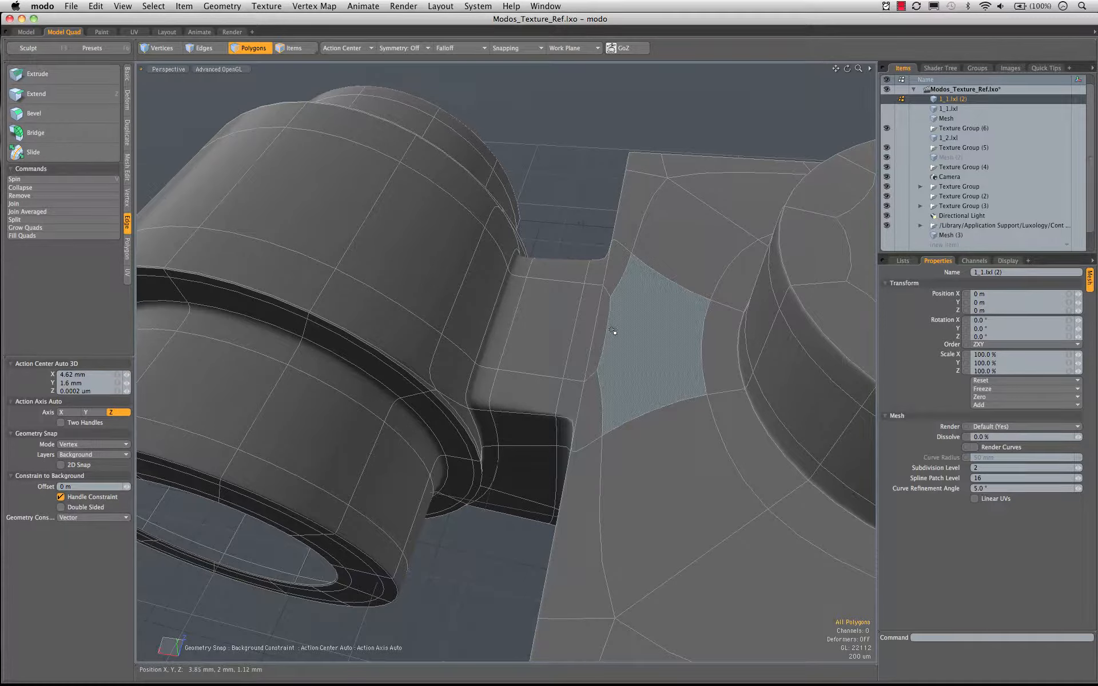
Step: Merge the two extra vertices on the brick's upper face beside the neck with Join Averaged
{"action": "key", "text": "space"}
{"action": "key", "text": "space"}
{"action": "key", "text": "space"}
{"action": "key", "text": "space"}
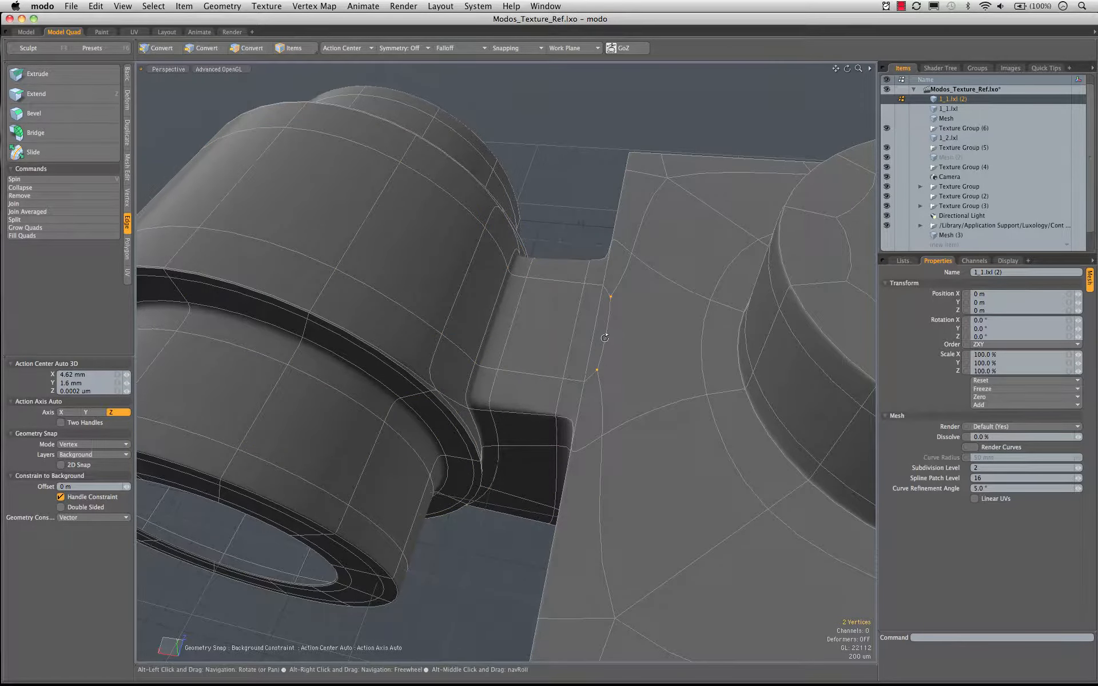
{"action": "left_click_drag", "start_coordinate": [605, 334], "coordinate": [630, 382], "text": "alt"}
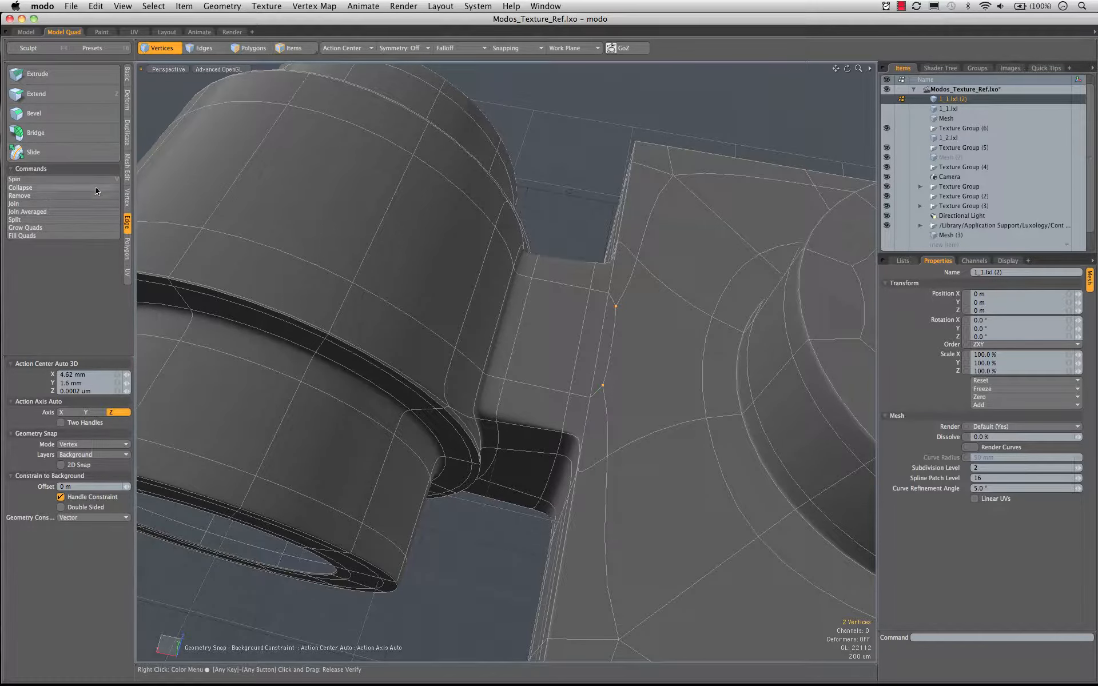
{"action": "left_click", "coordinate": [127, 198]}
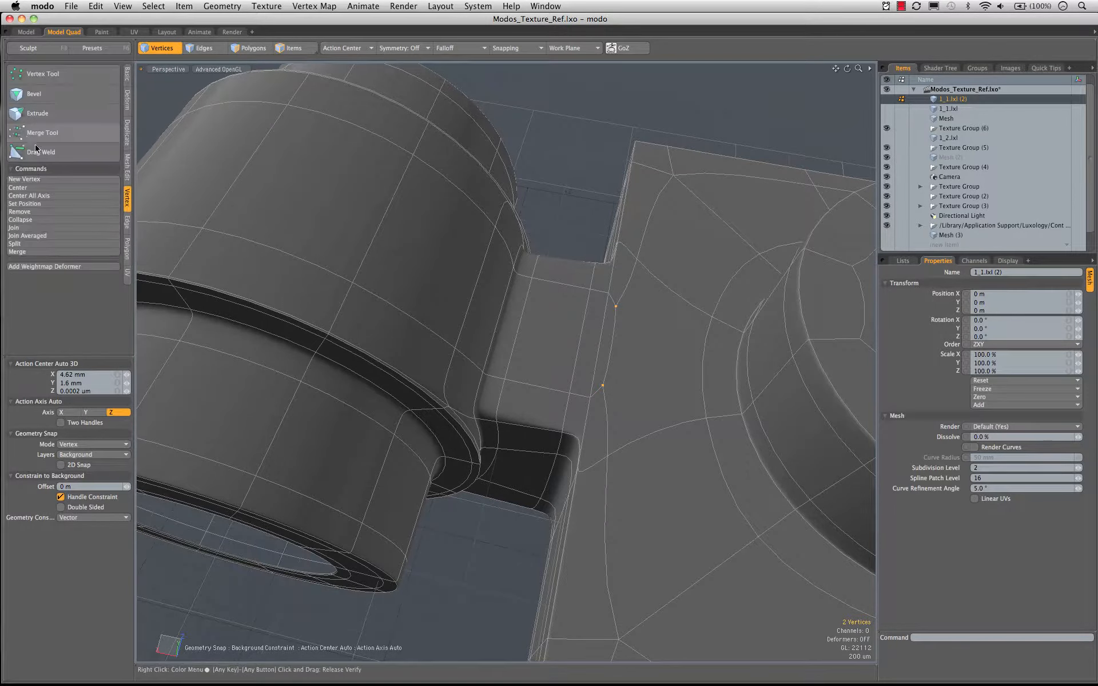
{"action": "left_click", "coordinate": [26, 236]}
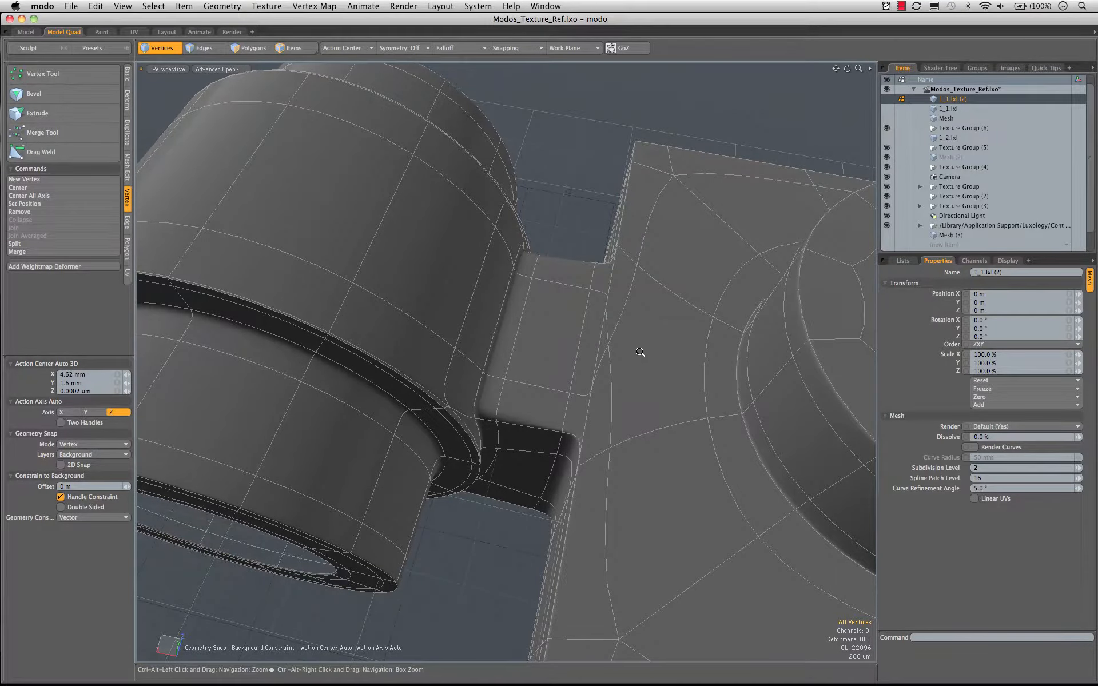
Step: Join the matching pair of vertices into one on the underside of the brick beside the neck
{"action": "left_click_drag", "start_coordinate": [629, 323], "coordinate": [551, 312], "text": "ctrl+alt"}
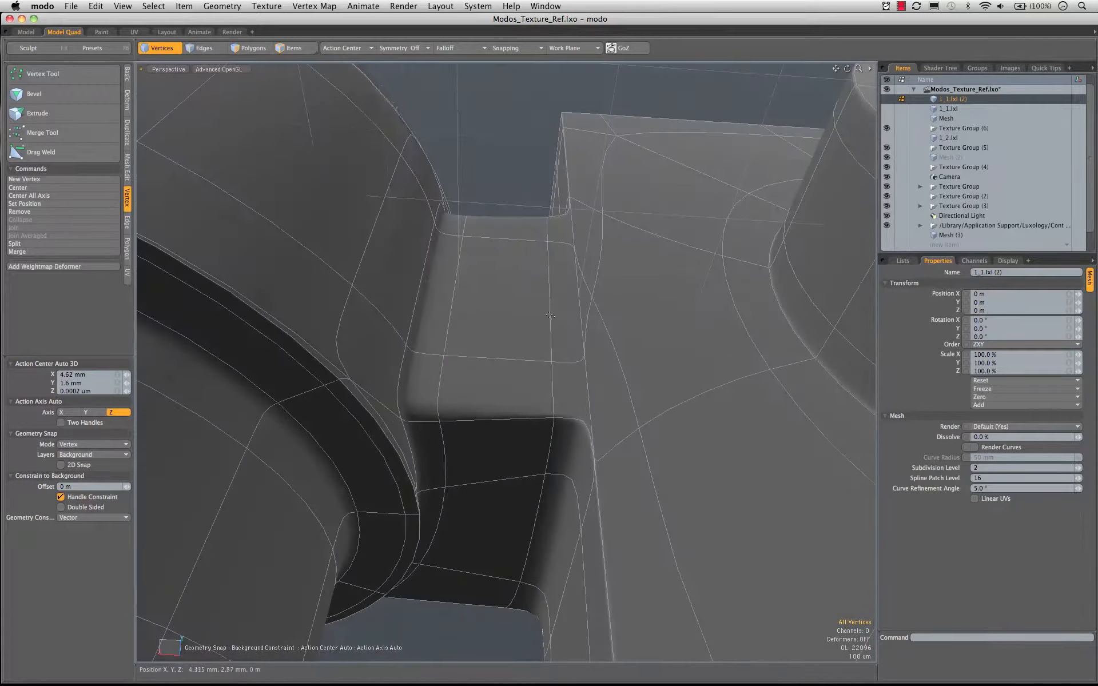
{"action": "left_click_drag", "start_coordinate": [613, 405], "coordinate": [574, 312], "text": "alt"}
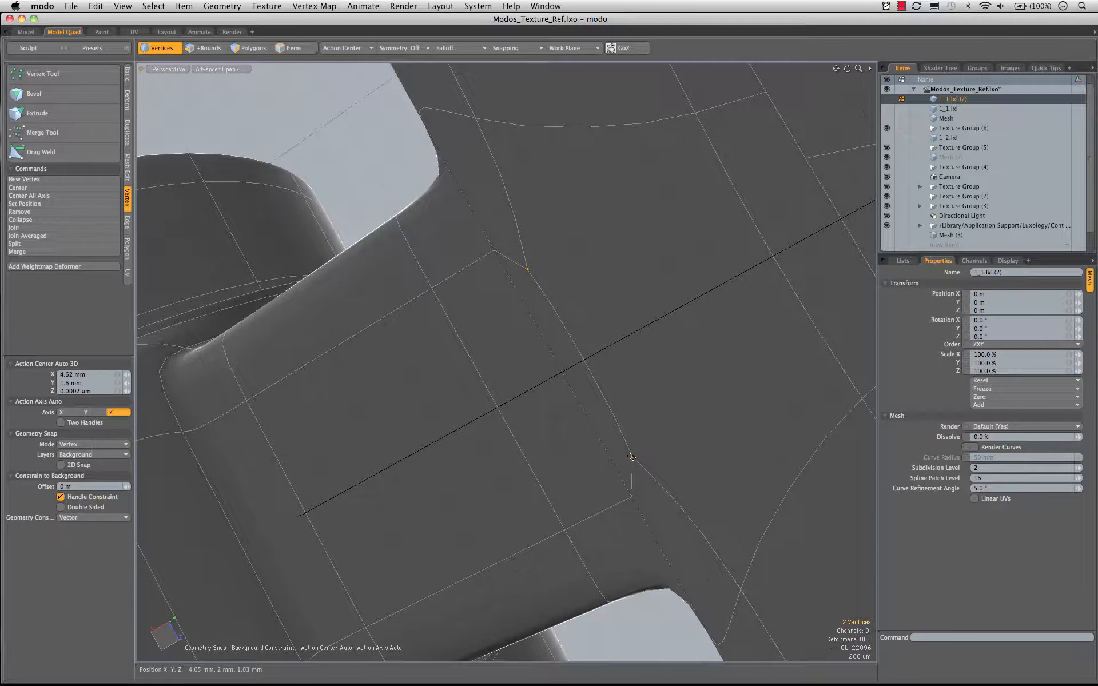
{"action": "left_click_drag", "start_coordinate": [632, 458], "coordinate": [711, 311], "text": "alt"}
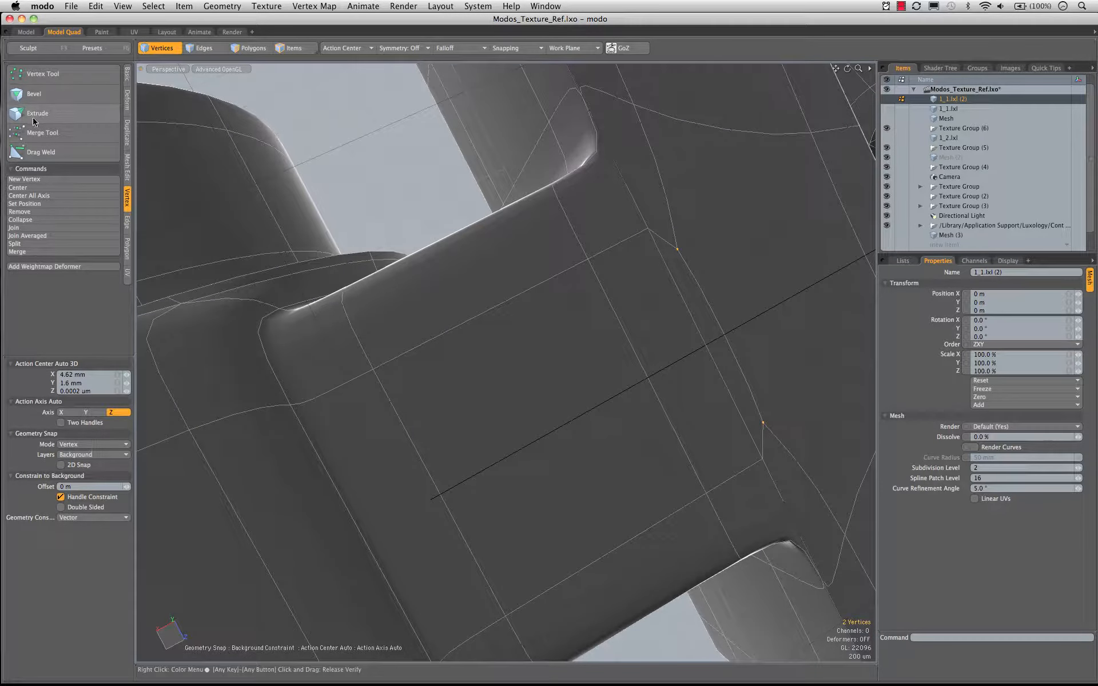
{"action": "left_click", "coordinate": [14, 227]}
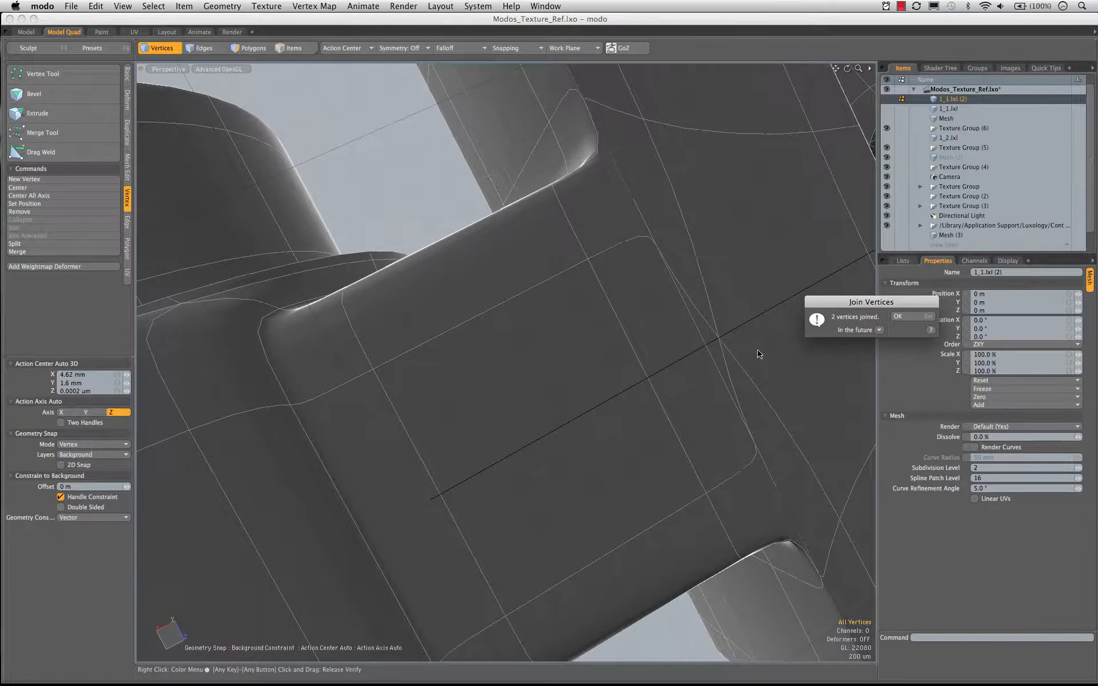
{"action": "left_click", "coordinate": [897, 317]}
Step: Loop slice the polygon band running across the neck and around the tube with a count of 1 at a 50% position
{"action": "key", "text": "3"}
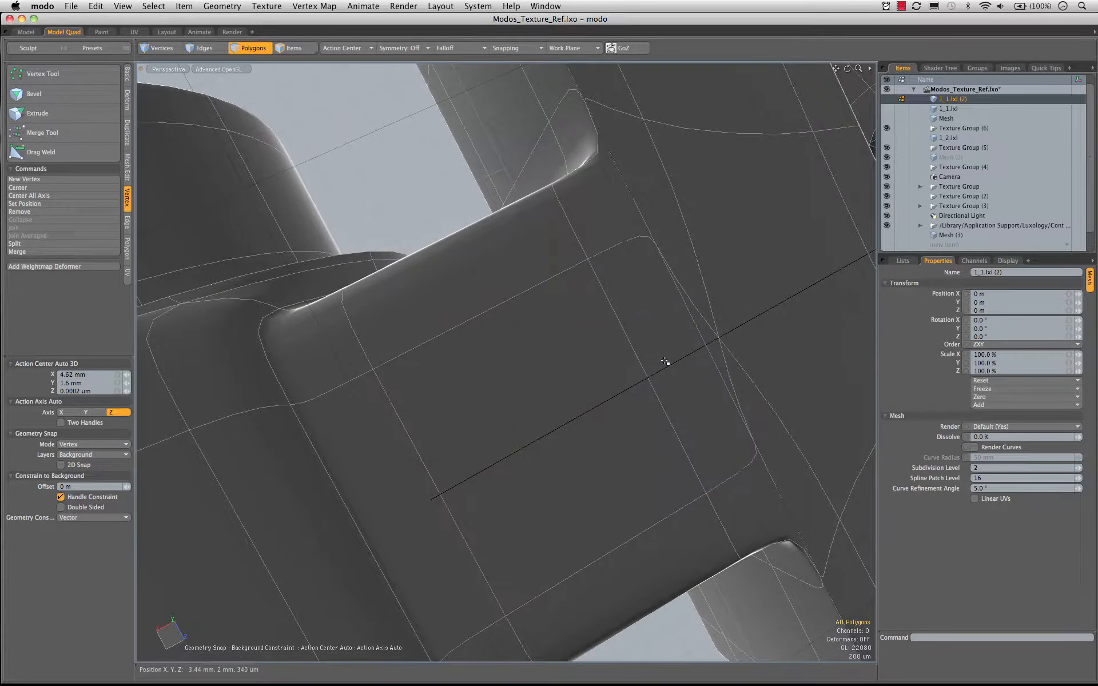
{"action": "left_click", "coordinate": [649, 365]}
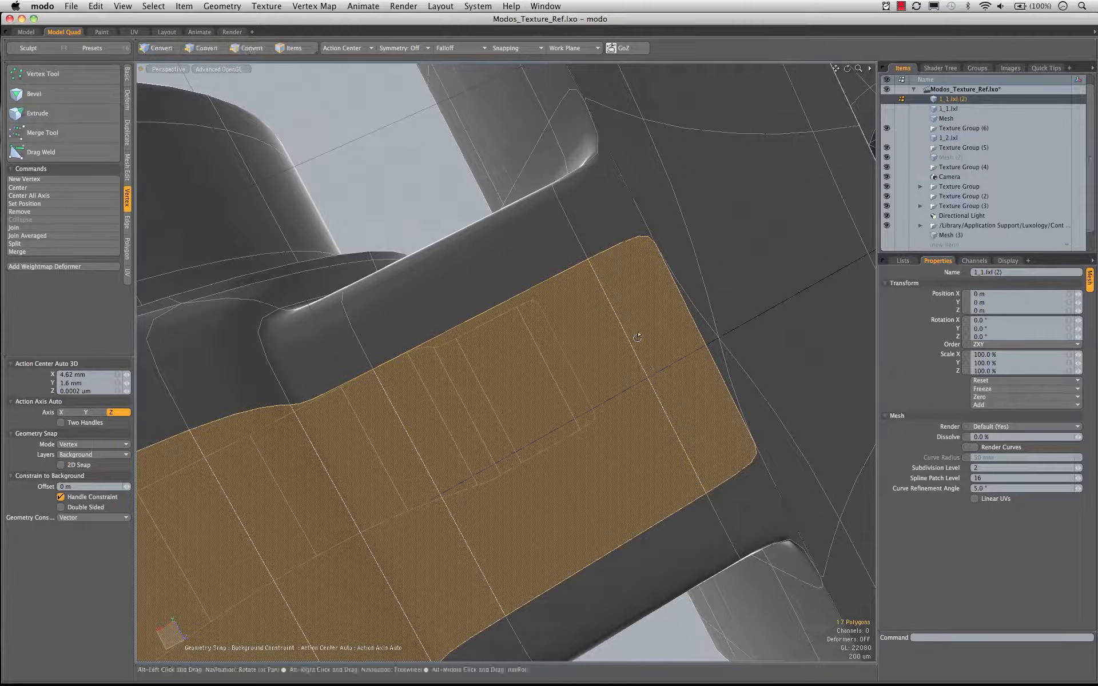
{"action": "left_click_drag", "start_coordinate": [637, 338], "coordinate": [605, 402], "text": "alt"}
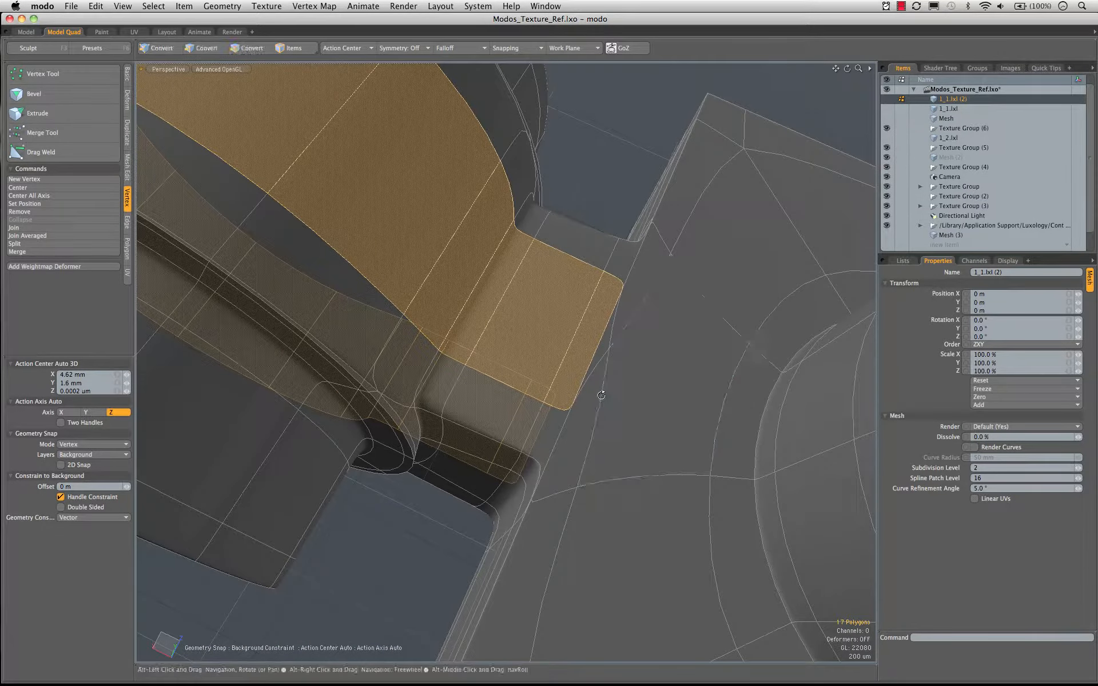
{"action": "key", "text": "alt+c"}
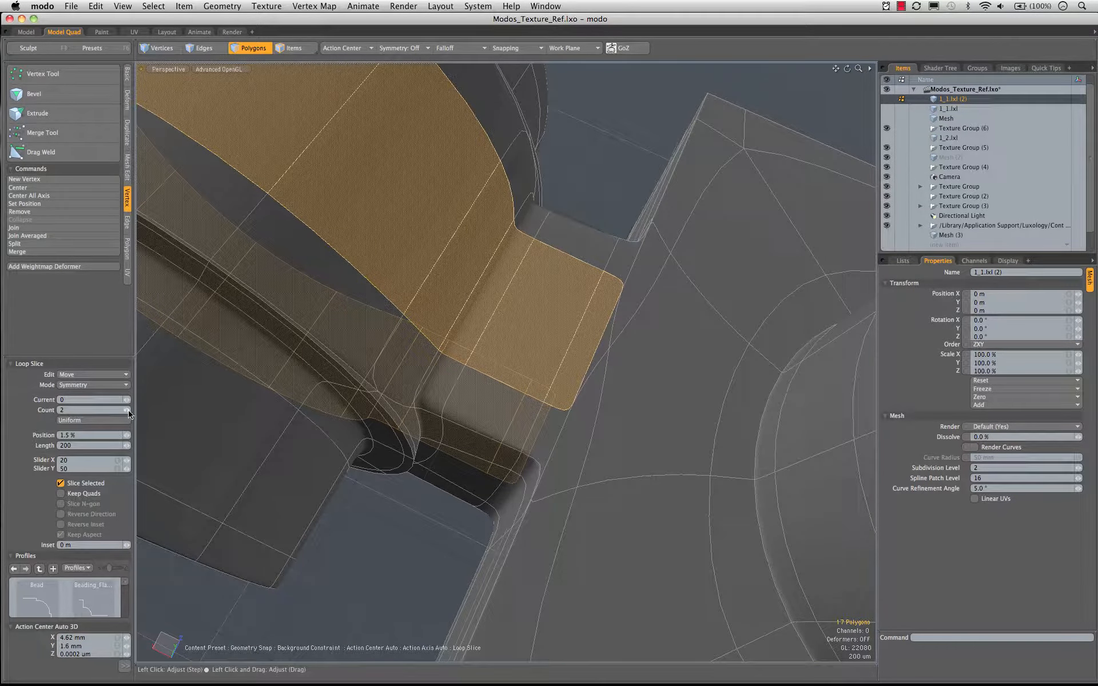
{"action": "left_click", "coordinate": [416, 288]}
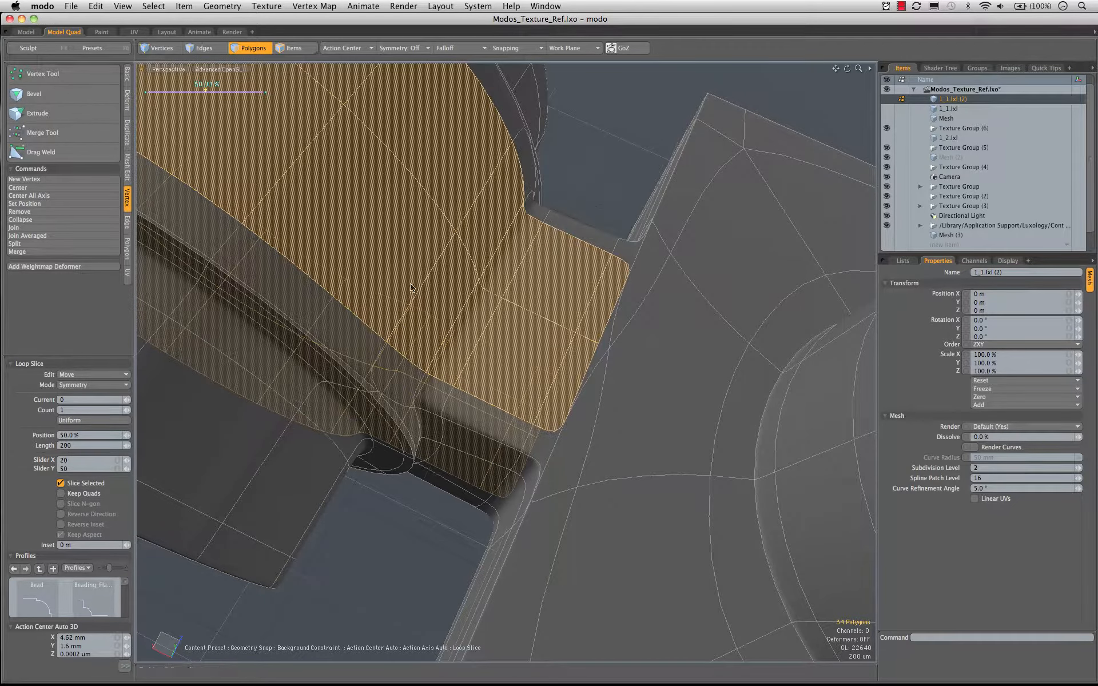
{"action": "left_click_drag", "start_coordinate": [416, 287], "coordinate": [437, 297], "text": "alt"}
{"action": "key", "text": "q"}
{"action": "left_click", "coordinate": [618, 142]}
Step: Clear the selection and examine the neck and its junctions in smooth shading without the wireframe
{"action": "key", "text": "1"}
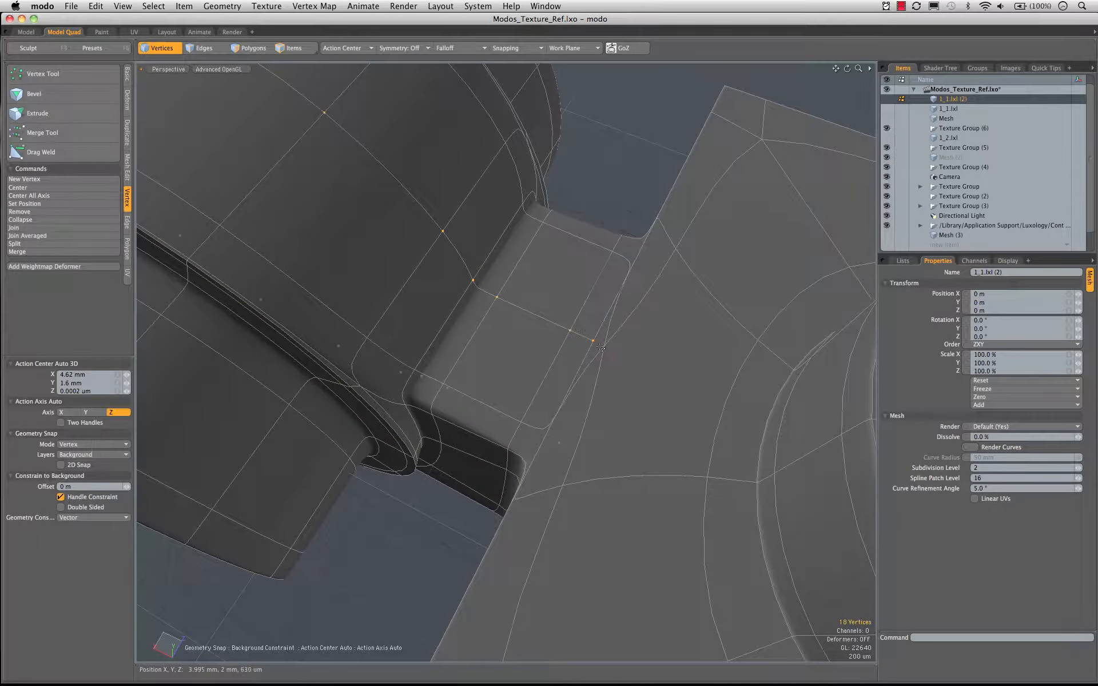
{"action": "key", "text": "2"}
{"action": "key", "text": "Escape"}
{"action": "key", "text": "3"}
{"action": "left_click", "coordinate": [598, 345]}
{"action": "left_click_drag", "start_coordinate": [601, 346], "coordinate": [630, 194], "text": "alt"}
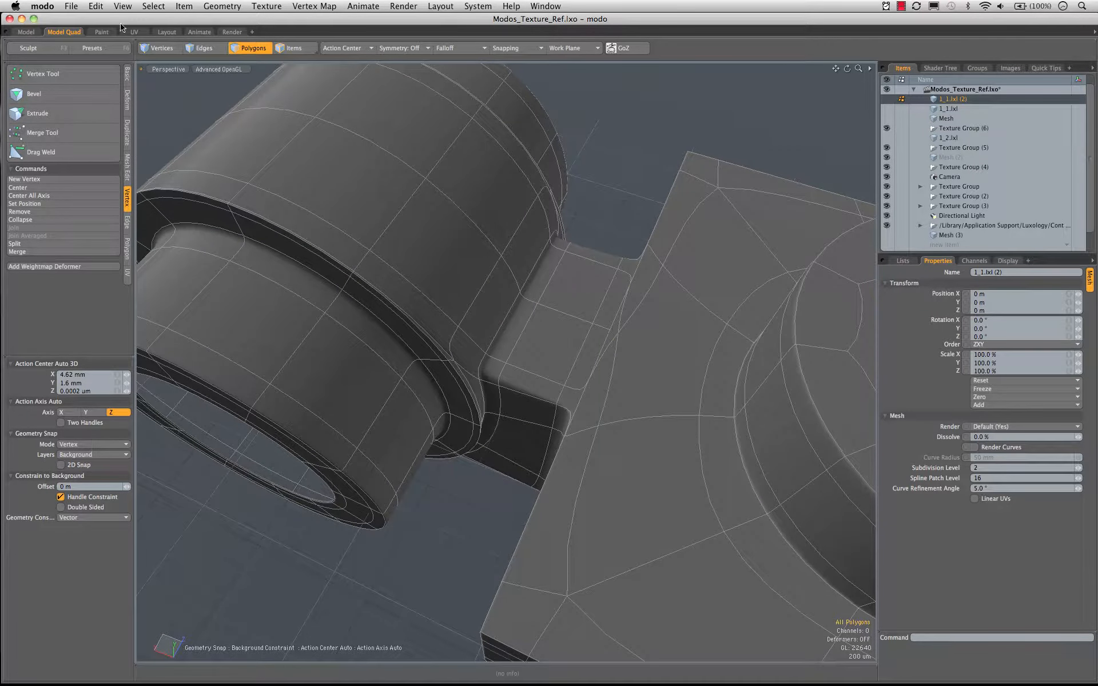
{"action": "left_click", "coordinate": [20, 35]}
{"action": "left_click_drag", "start_coordinate": [662, 344], "coordinate": [572, 269], "text": "alt"}
{"action": "scroll", "coordinate": [662, 358], "scroll_direction": "down", "scroll_amount": 3}
{"action": "scroll", "coordinate": [581, 348], "scroll_direction": "up", "scroll_amount": 2}
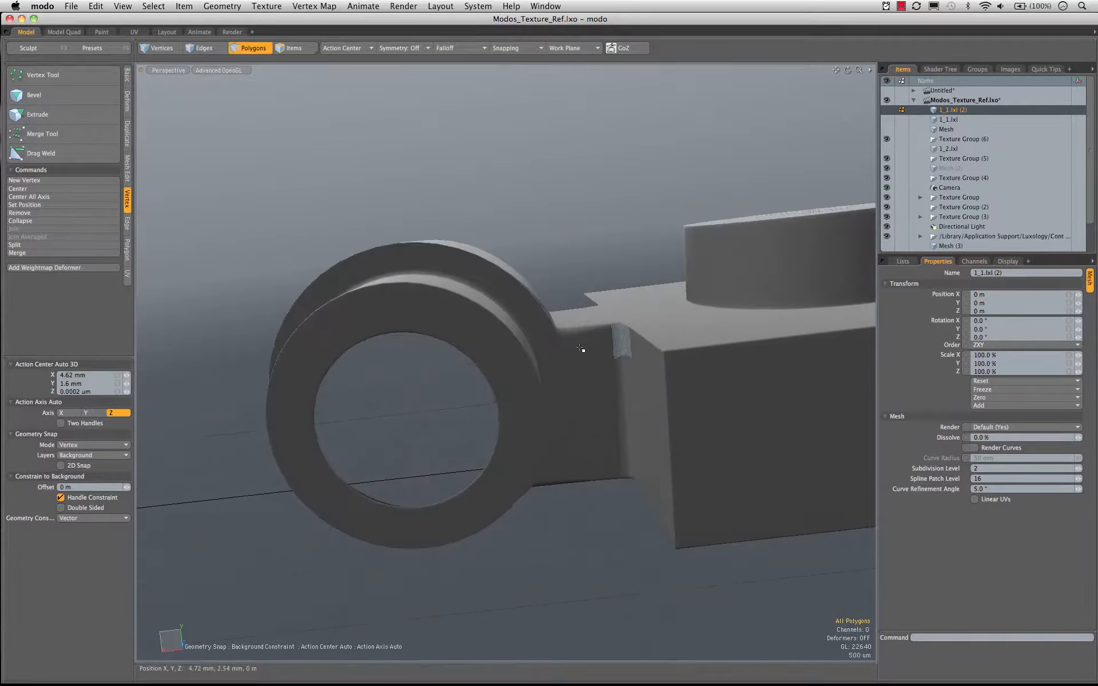
Step: Loop slice around the neck from its side polygons with Slice Selected off, a count of 2 and a 10% position
{"action": "left_click_drag", "start_coordinate": [593, 357], "coordinate": [601, 395]}
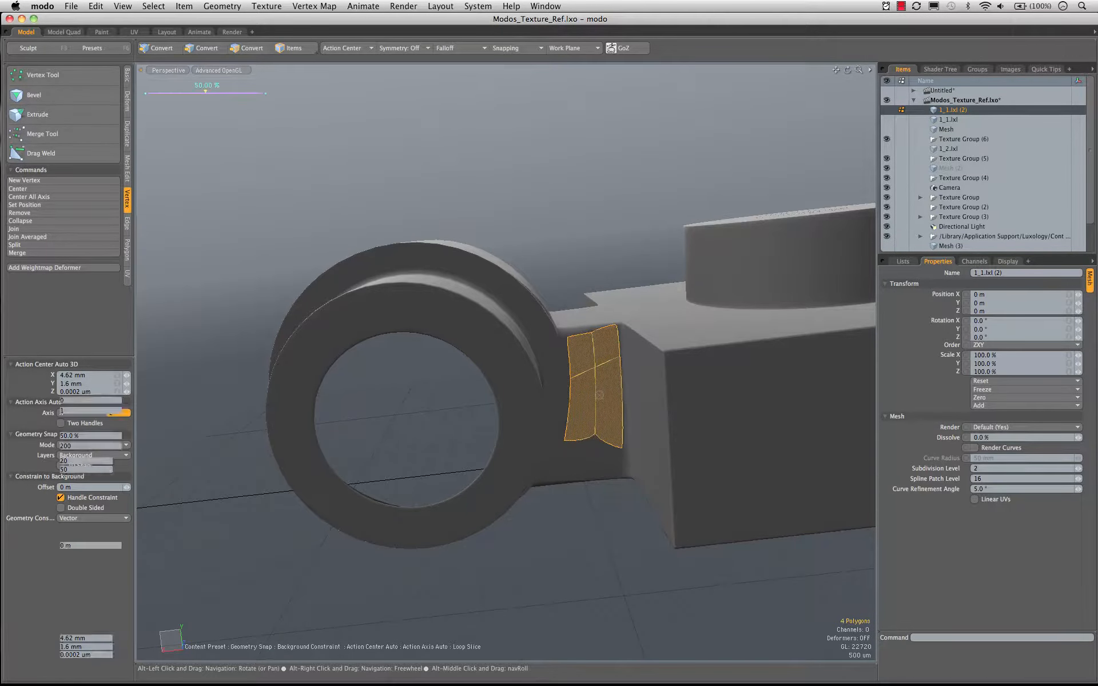
{"action": "key", "text": "alt+c"}
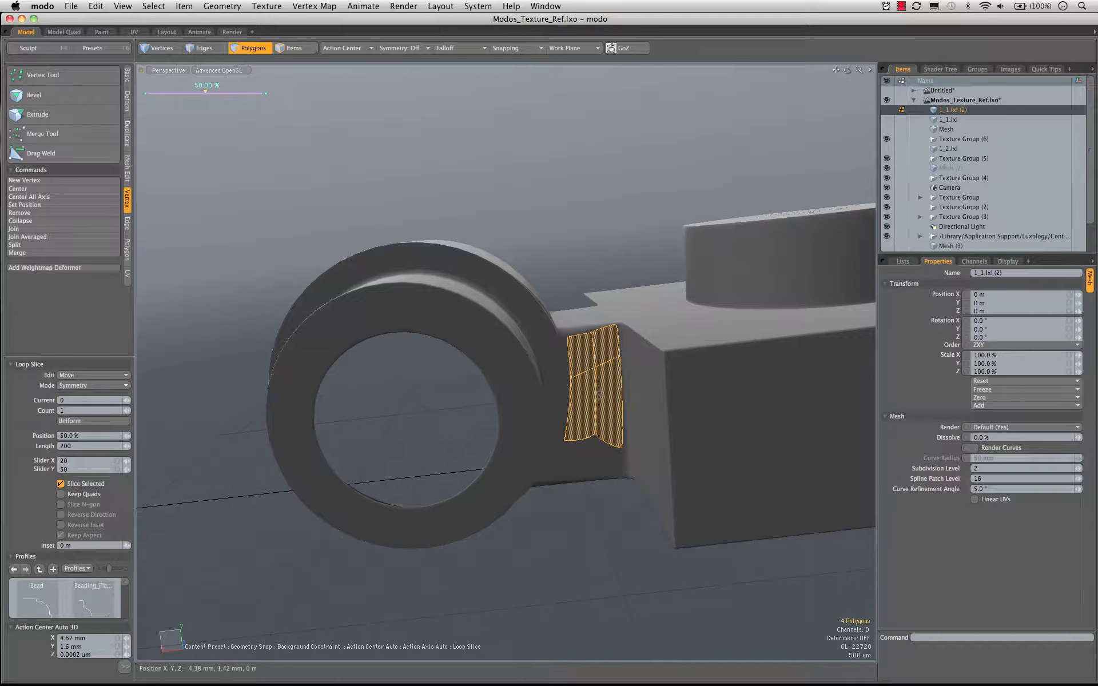
{"action": "left_click", "coordinate": [60, 484]}
{"action": "left_click", "coordinate": [128, 411]}
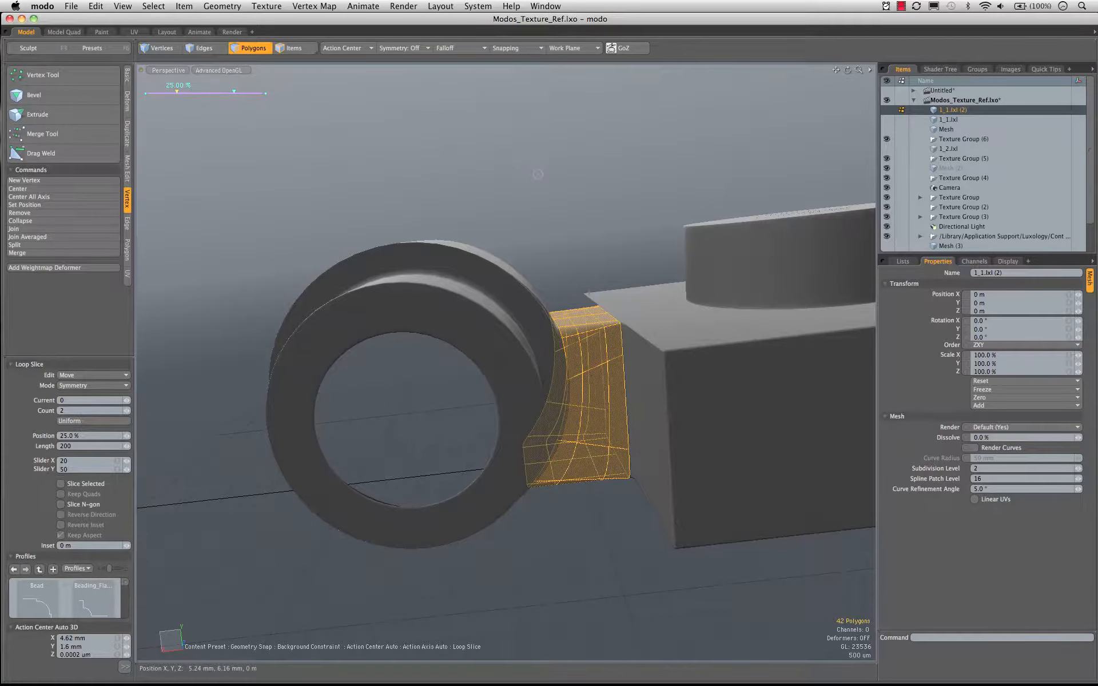
{"action": "left_click_drag", "start_coordinate": [531, 173], "coordinate": [520, 174]}
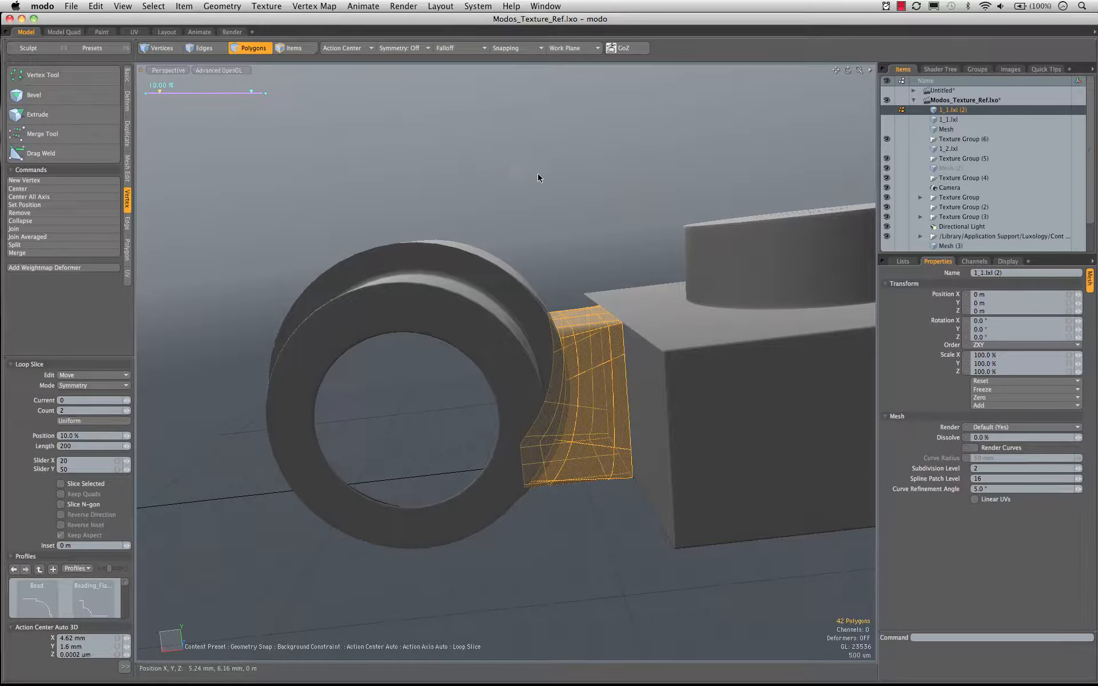
{"action": "key", "text": "Escape"}
{"action": "key", "text": "Escape"}
Step: Bridge the inner edge loops at the tube's two open ends to close the inside wall of the bore
{"action": "left_click_drag", "start_coordinate": [483, 372], "coordinate": [631, 438], "text": "alt"}
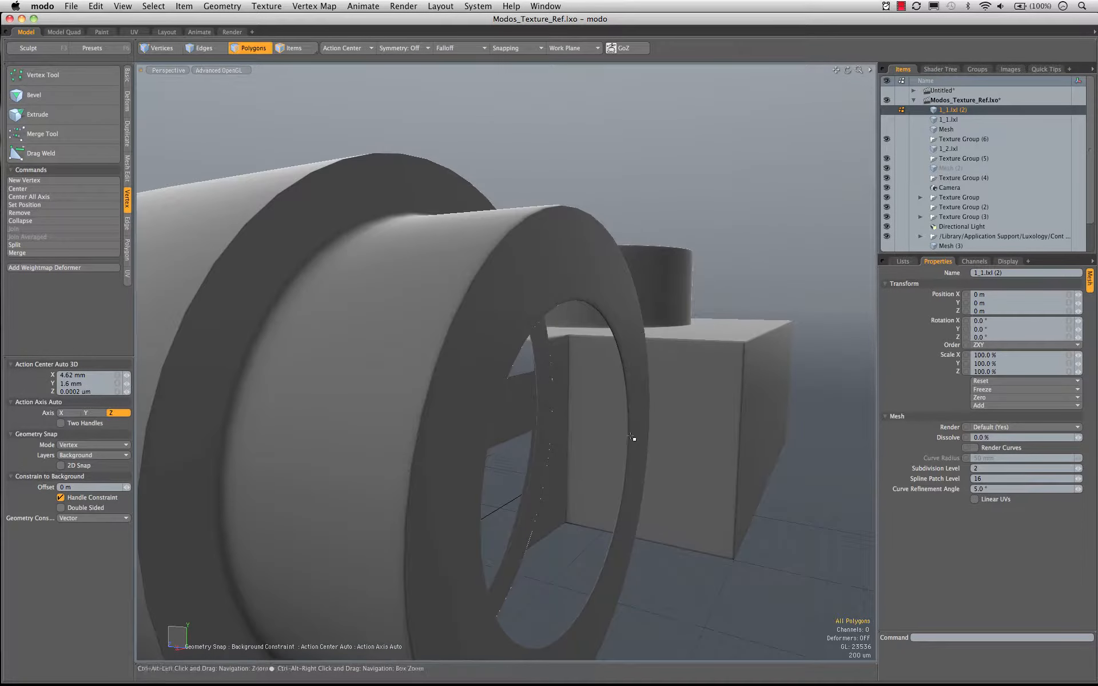
{"action": "left_click", "coordinate": [72, 33]}
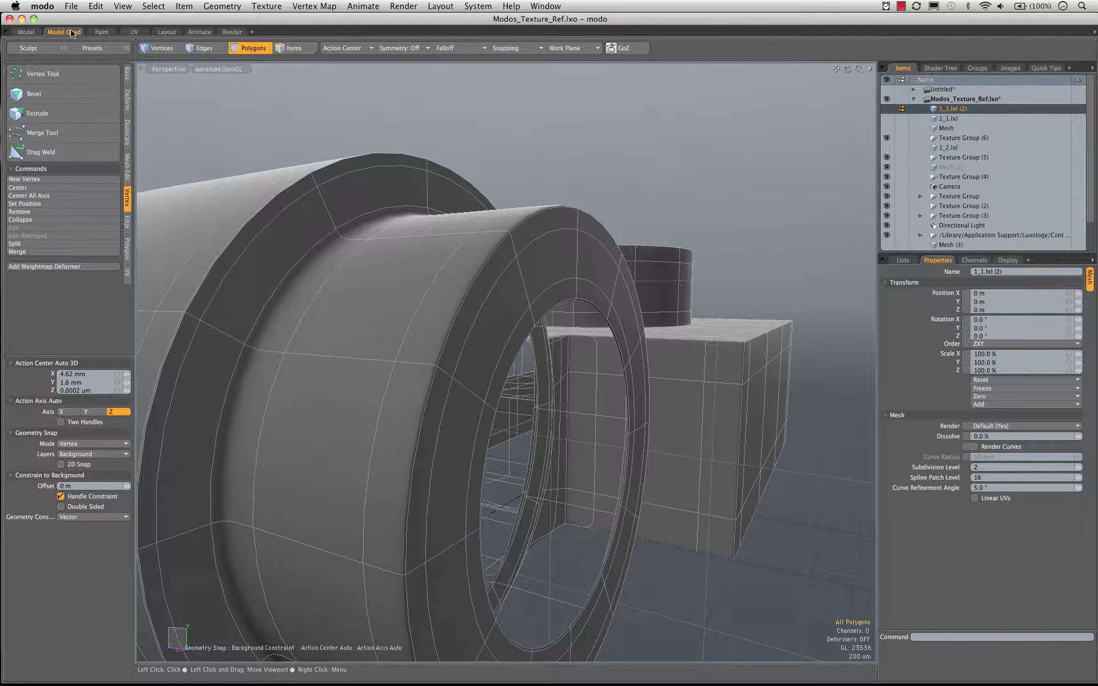
{"action": "left_click_drag", "start_coordinate": [608, 377], "coordinate": [584, 304], "text": "ctrl+alt"}
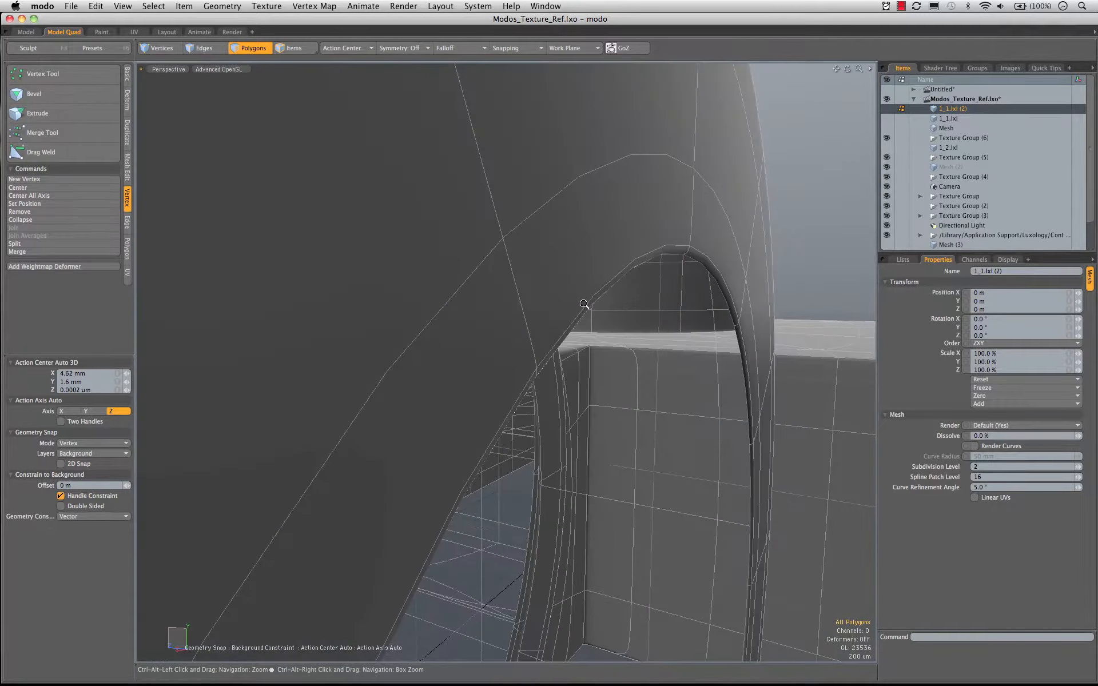
{"action": "key", "text": "2"}
{"action": "double_click", "coordinate": [704, 265]}
{"action": "left_click_drag", "start_coordinate": [681, 290], "coordinate": [679, 388], "text": "ctrl+alt"}
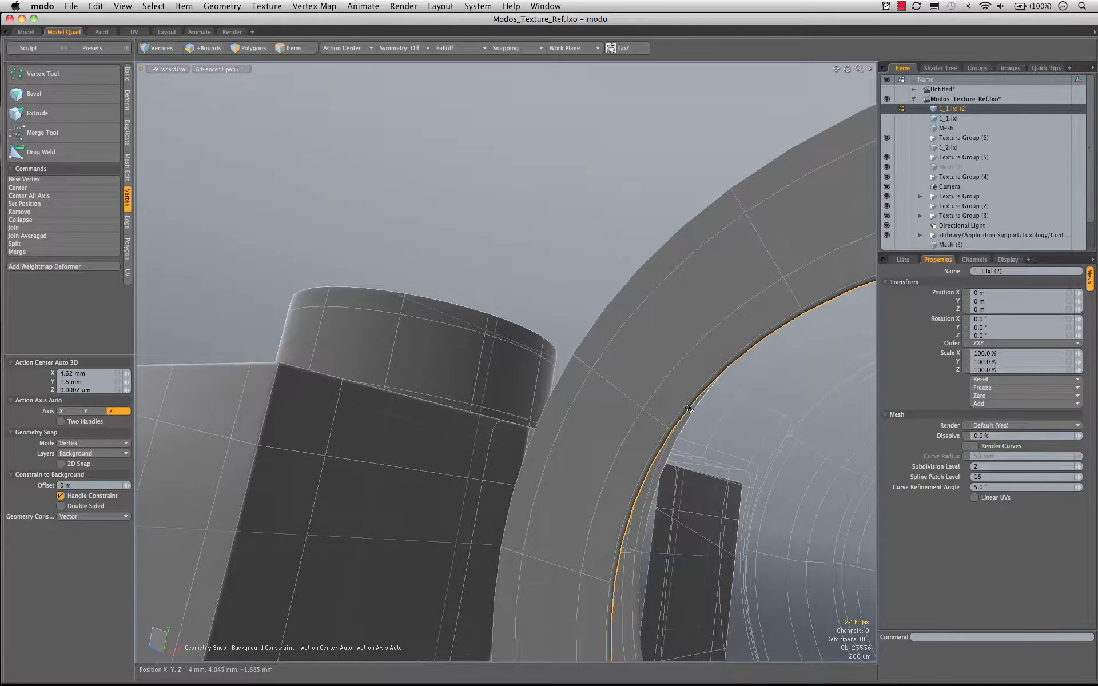
{"action": "left_click", "coordinate": [128, 226]}
{"action": "left_click", "coordinate": [75, 133]}
{"action": "left_click", "coordinate": [547, 187]}
{"action": "left_click_drag", "start_coordinate": [649, 280], "coordinate": [681, 332], "text": "ctrl+alt"}
{"action": "left_click_drag", "start_coordinate": [680, 331], "coordinate": [478, 171], "text": "alt"}
{"action": "key", "text": "space"}
{"action": "left_click", "coordinate": [478, 171]}
{"action": "left_click_drag", "start_coordinate": [445, 241], "coordinate": [501, 352], "text": "alt"}
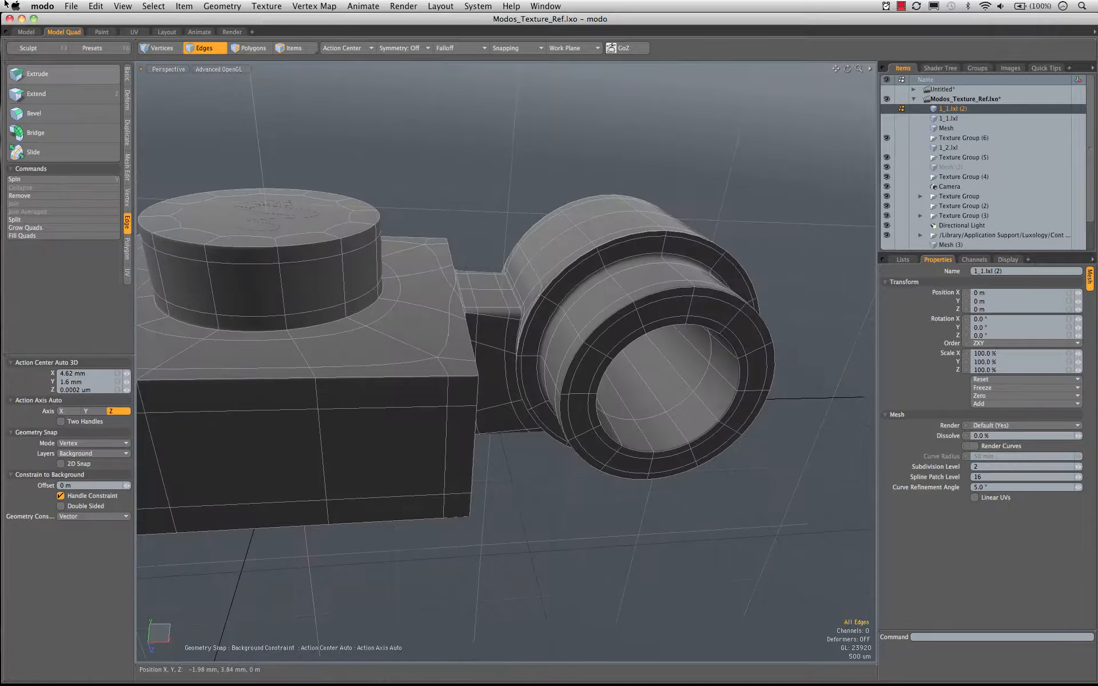
Step: Return to the plain shaded view and cut the finished brick-and-tube geometry out of its mesh item
{"action": "left_click", "coordinate": [25, 31]}
{"action": "mouse_move", "coordinate": [444, 307]}
{"action": "left_mouse_down", "text": "alt"}
{"action": "mouse_move", "coordinate": [501, 501]}
{"action": "mouse_move", "coordinate": [449, 282]}
{"action": "mouse_move", "coordinate": [459, 260]}
{"action": "left_mouse_up", "text": "alt"}
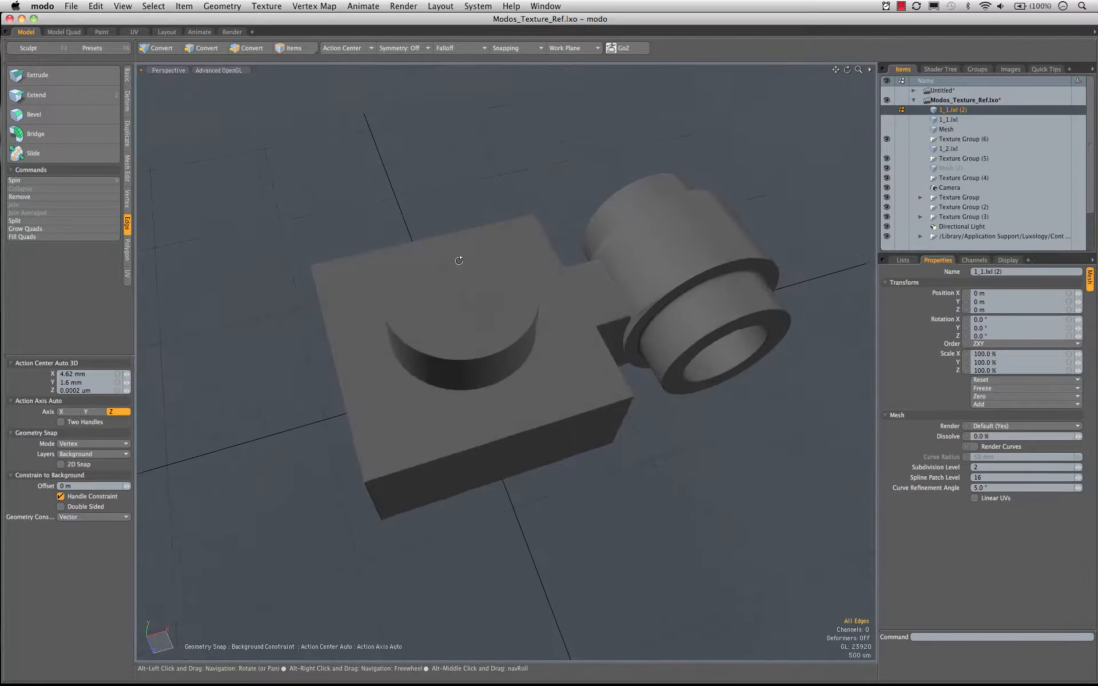
{"action": "left_click", "coordinate": [940, 69]}
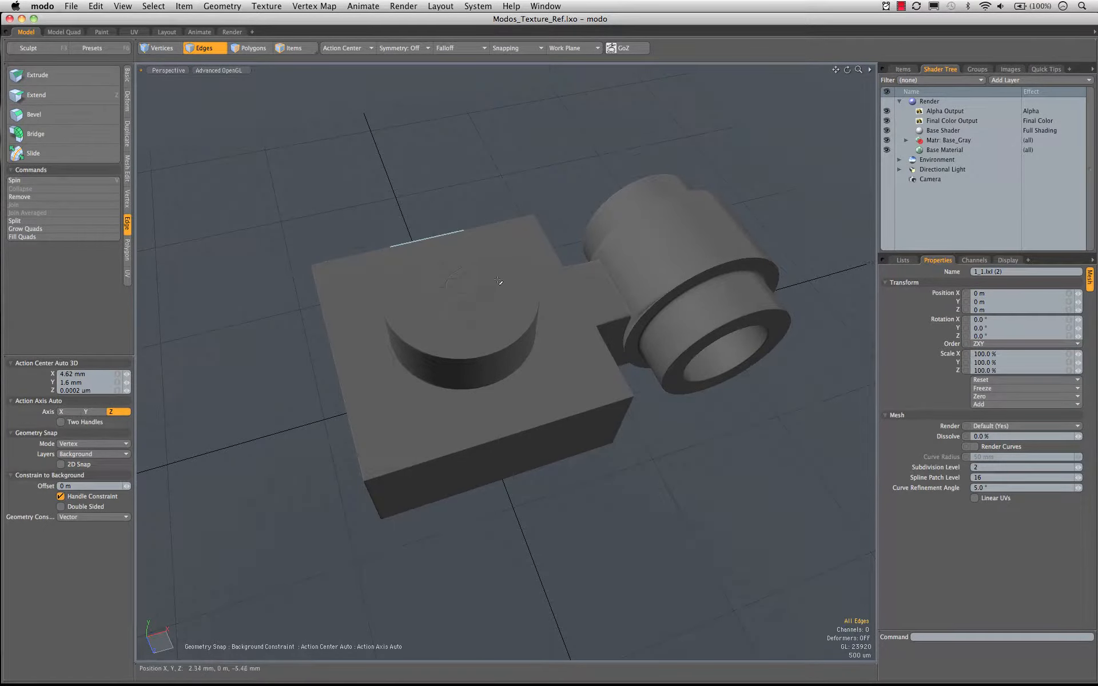
{"action": "key", "text": "super+z"}
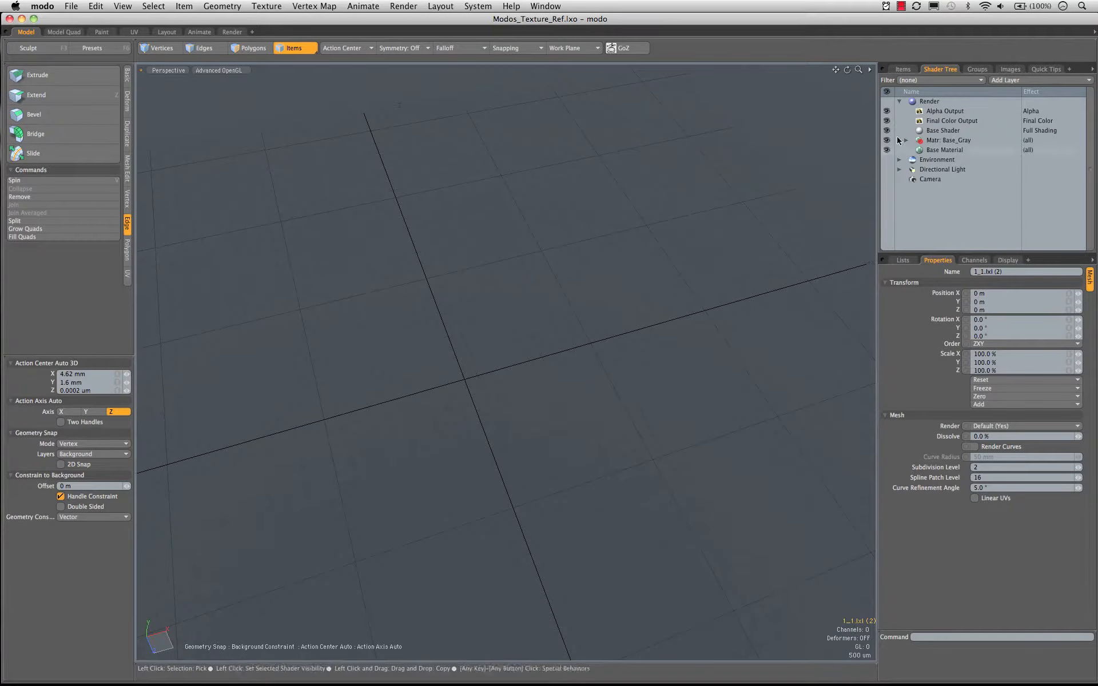
{"action": "left_click", "coordinate": [904, 70]}
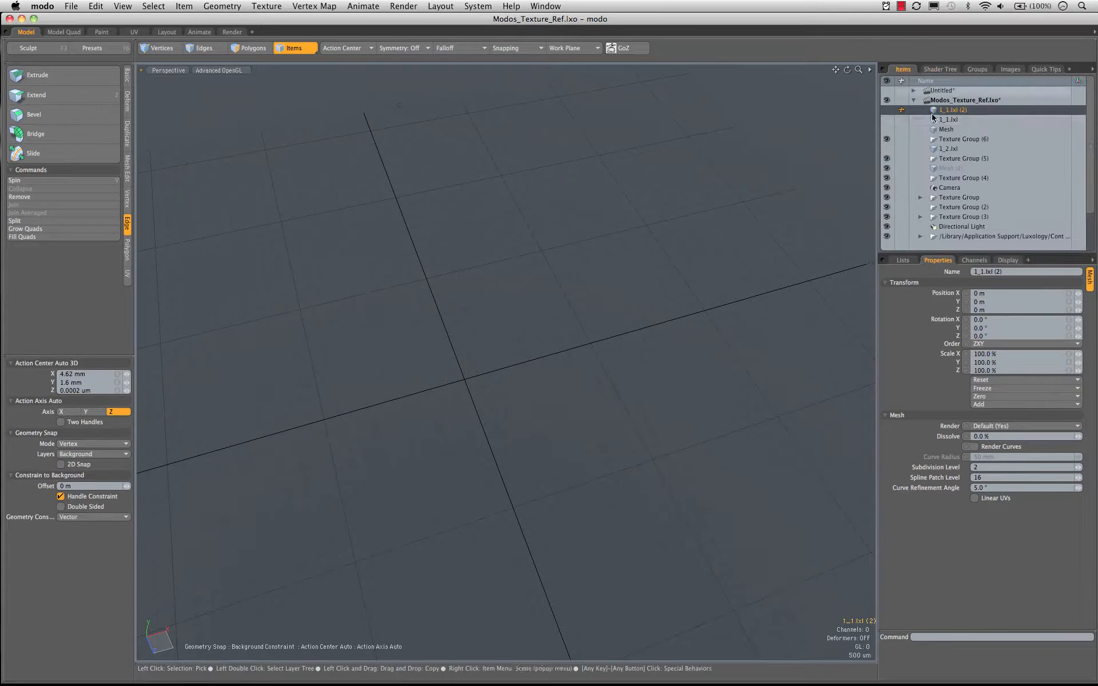
Step: Make the finished side-hole brick item visible and save it as the mesh preset 1_1_SideHole.lxl in the Modos folder
{"action": "left_click", "coordinate": [887, 110]}
{"action": "left_click", "coordinate": [75, 9]}
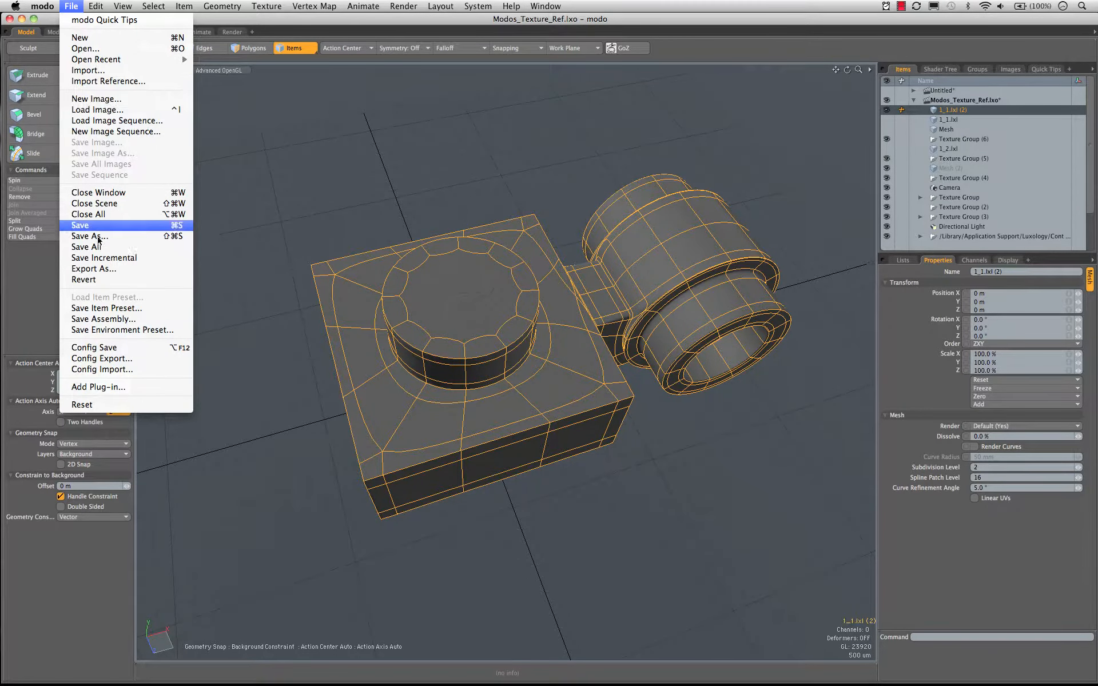
{"action": "left_click", "coordinate": [109, 309]}
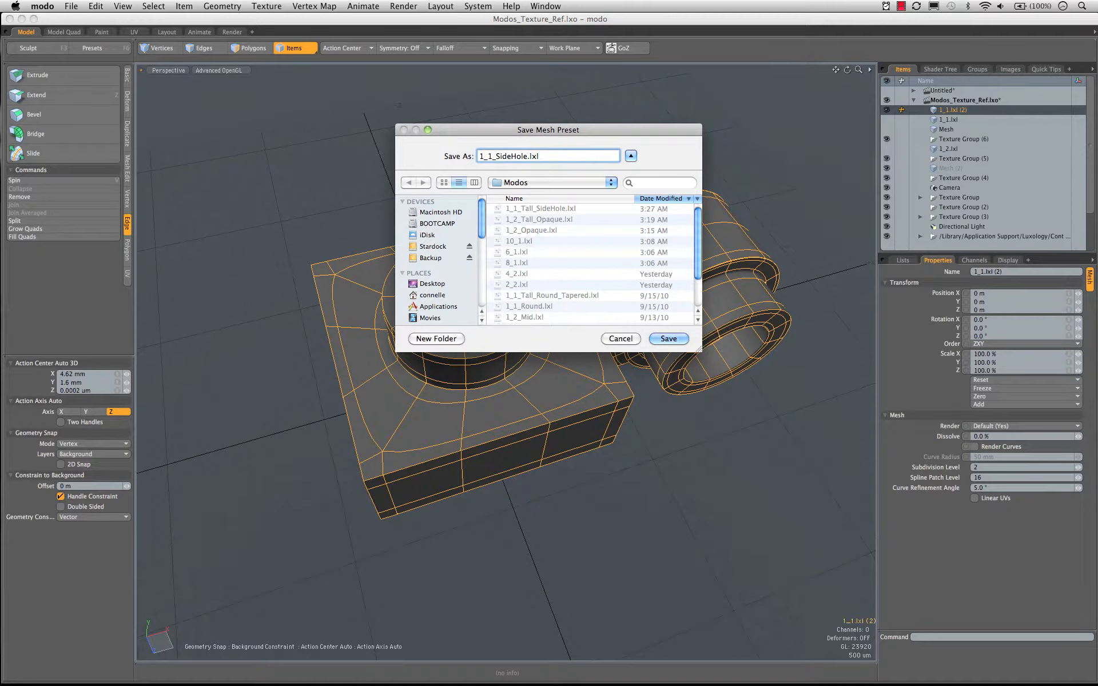
{"action": "key", "text": "Return"}
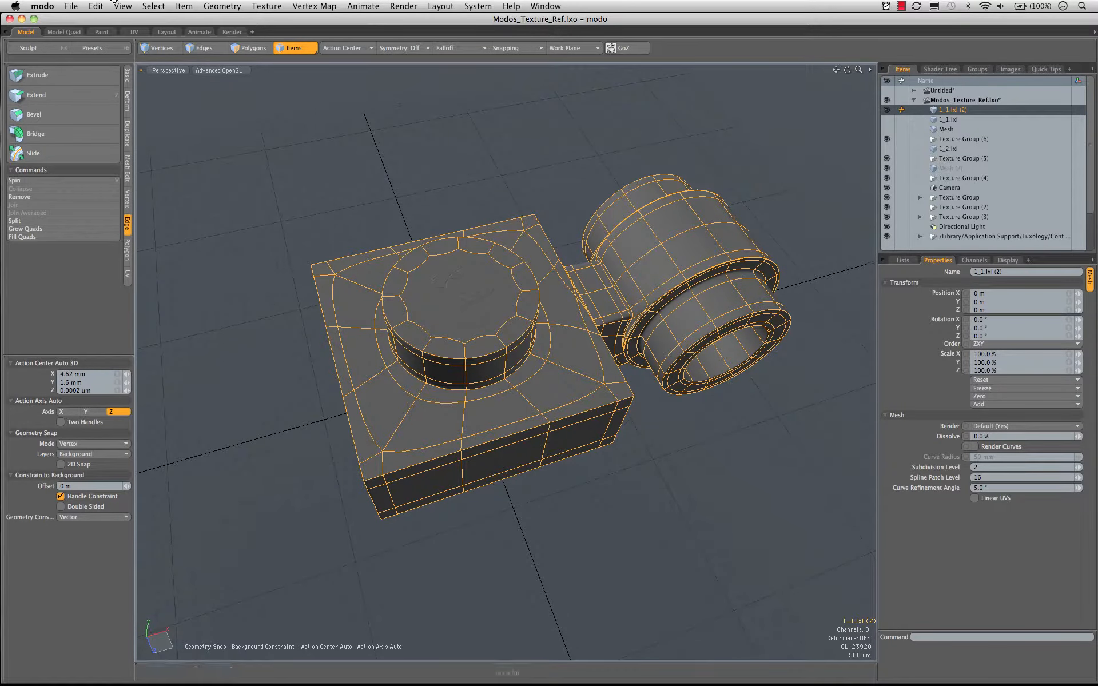
Step: Switch to the Layout workspace to review the Modos mesh presets beside the brick, and reduce the preset thumbnails slightly
{"action": "left_click", "coordinate": [167, 31]}
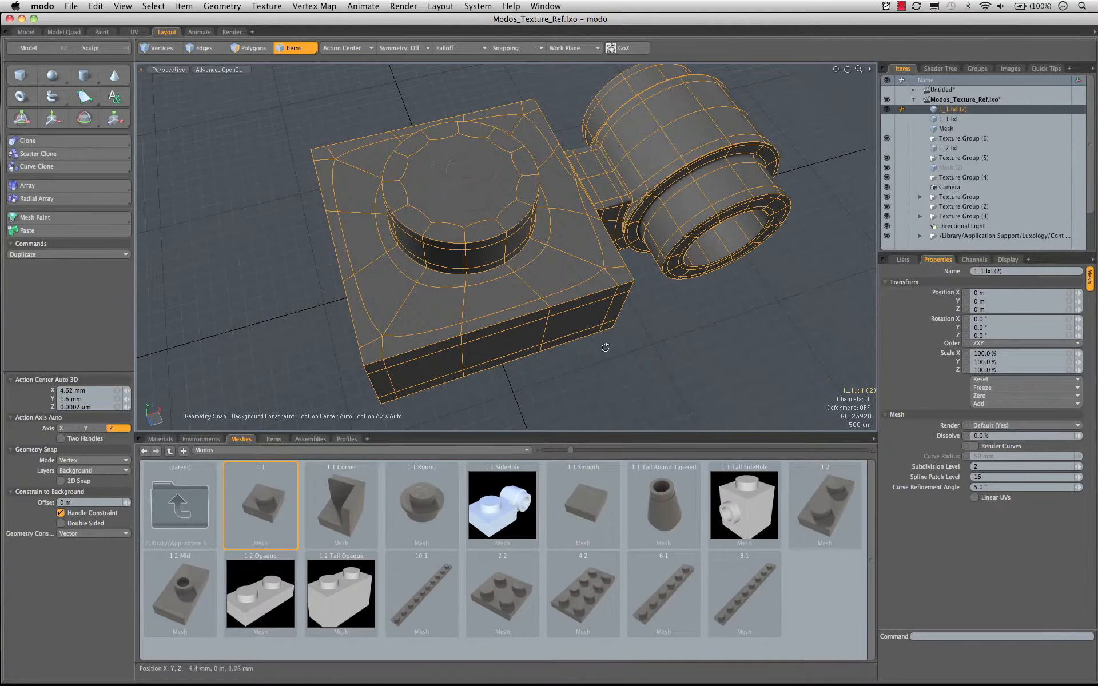
{"action": "left_click_drag", "start_coordinate": [605, 347], "coordinate": [541, 272], "text": "alt"}
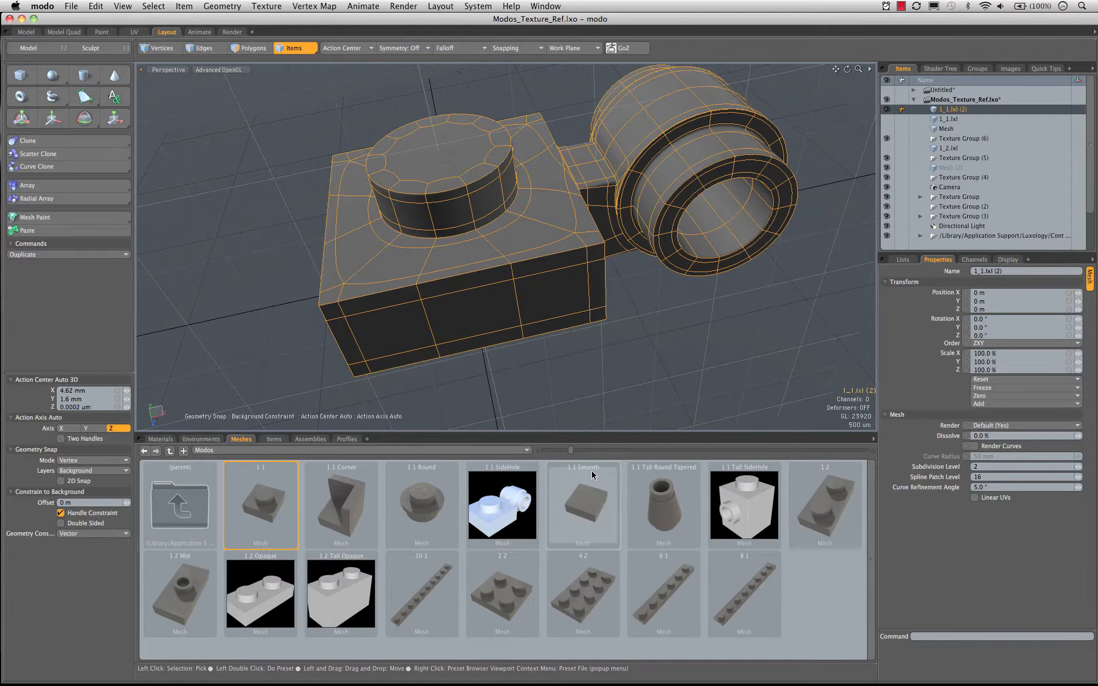
{"action": "left_click_drag", "start_coordinate": [568, 452], "coordinate": [561, 452]}
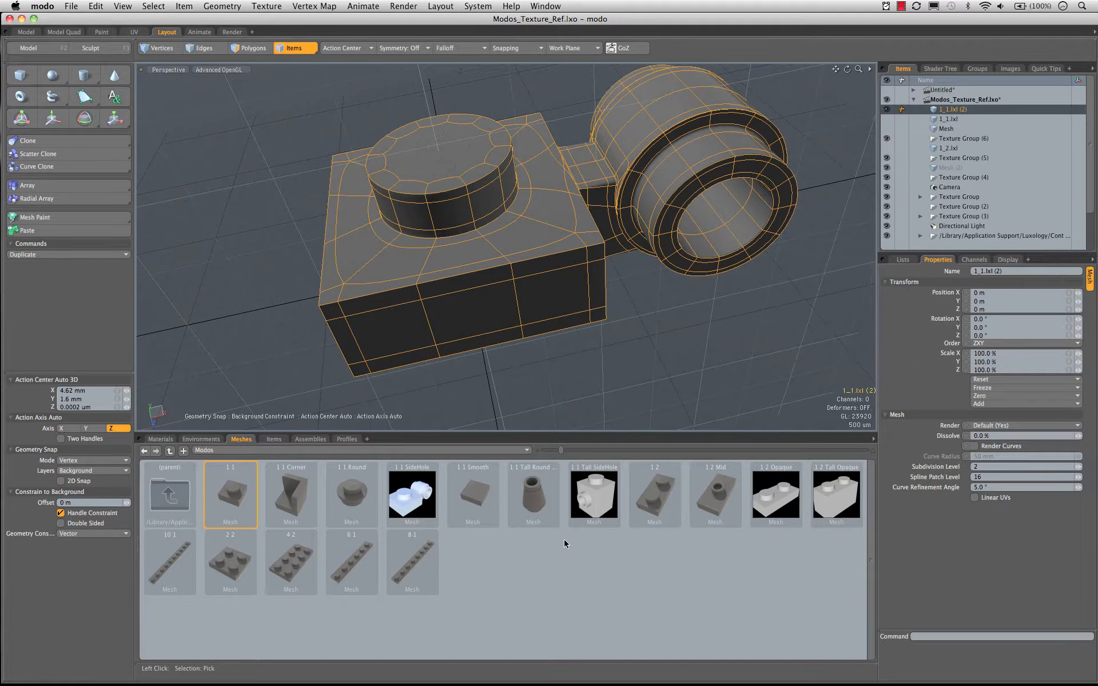
{"action": "left_click_drag", "start_coordinate": [578, 370], "coordinate": [570, 303], "text": "alt"}
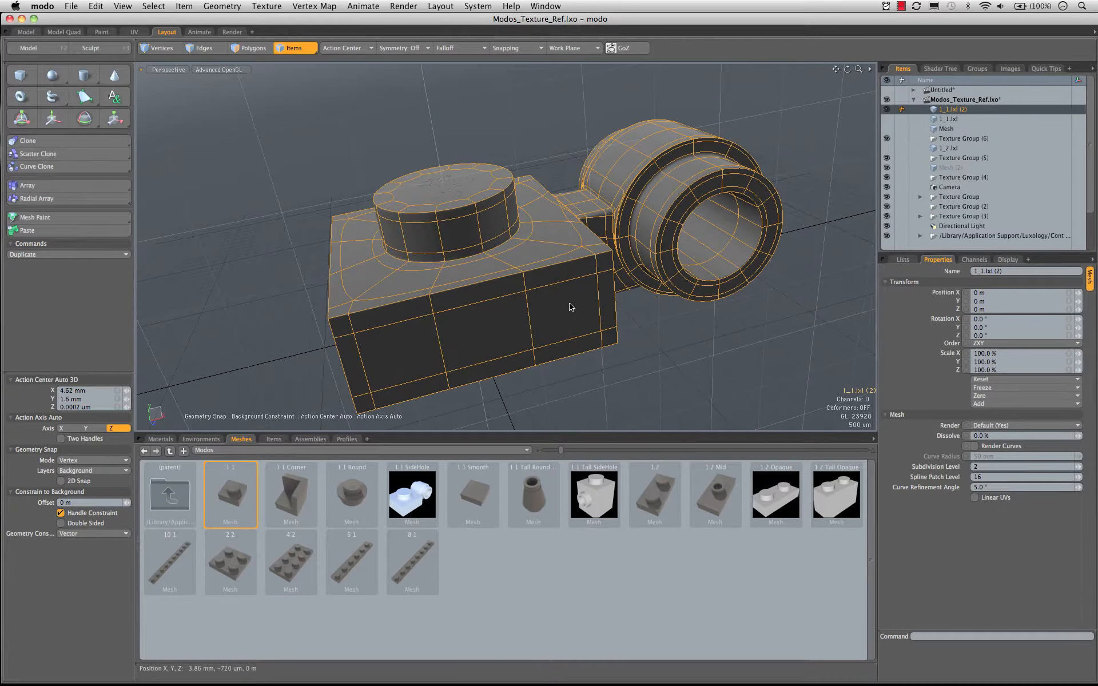